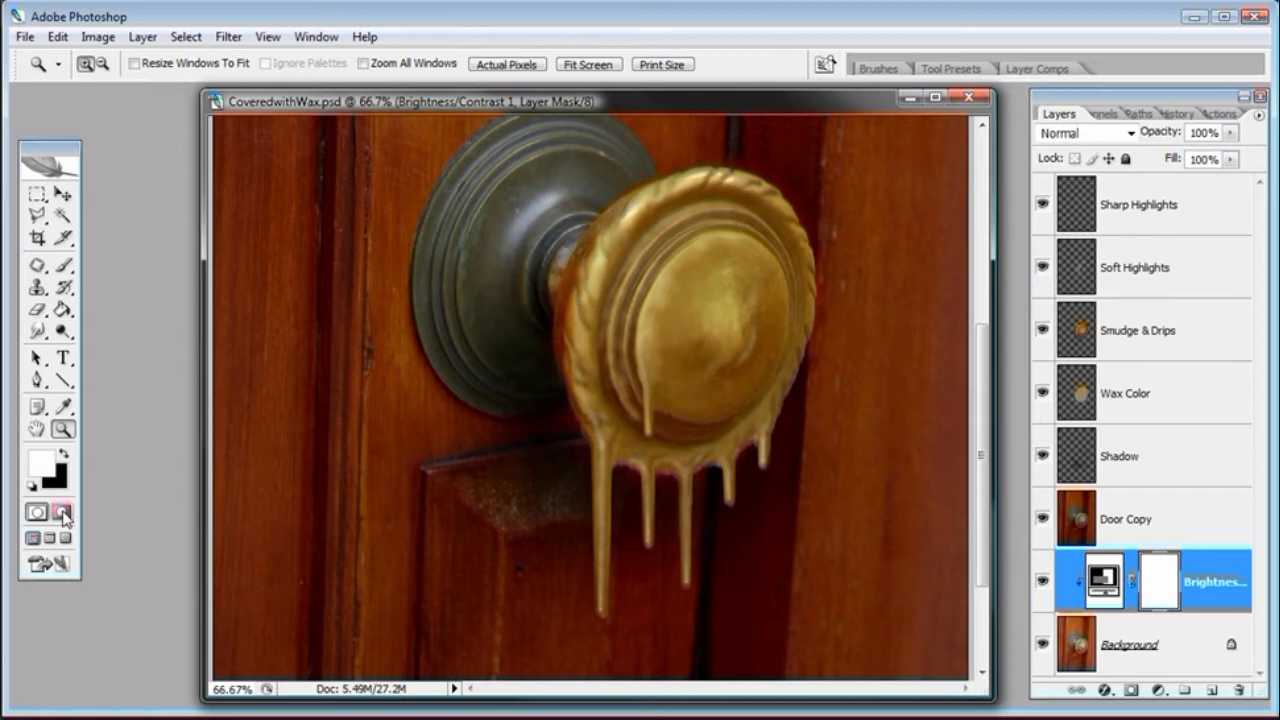
Switch to Adobe Bridge and browse the Covered with Wax folder, examining the finished file, the original photo and waxcolor.psd
key("alt+Tab")
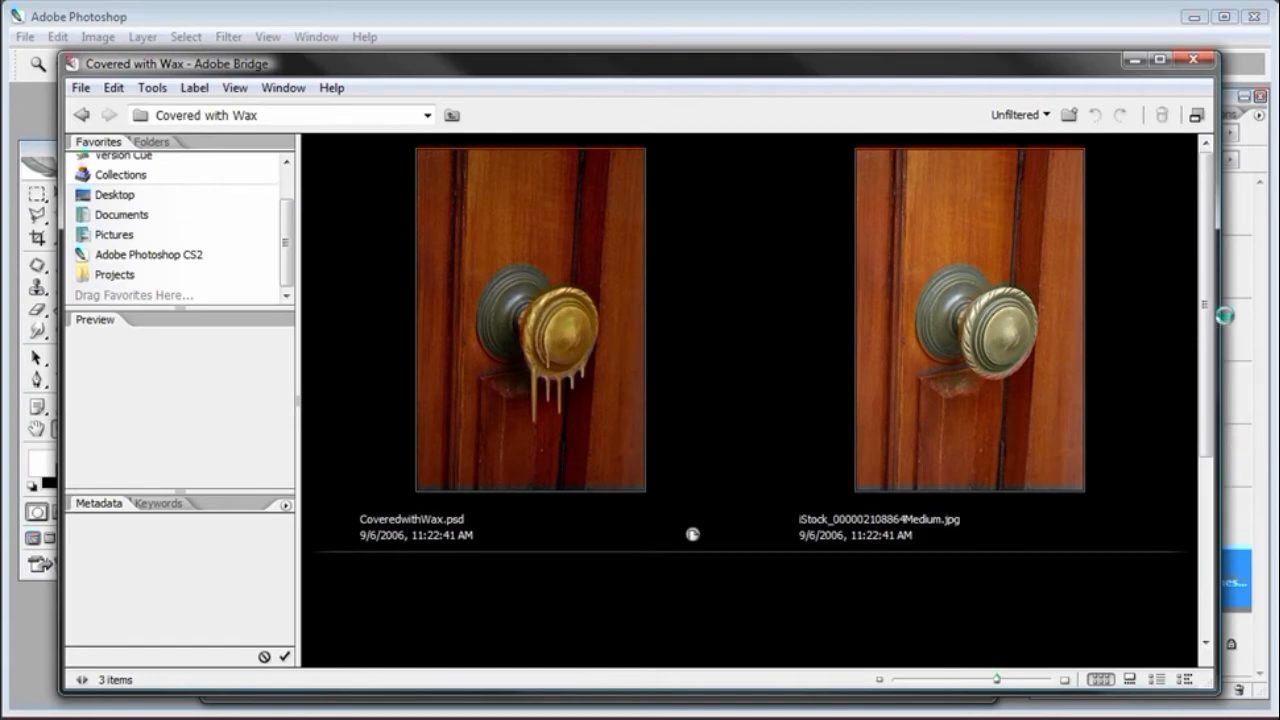
left_click(1164, 307)
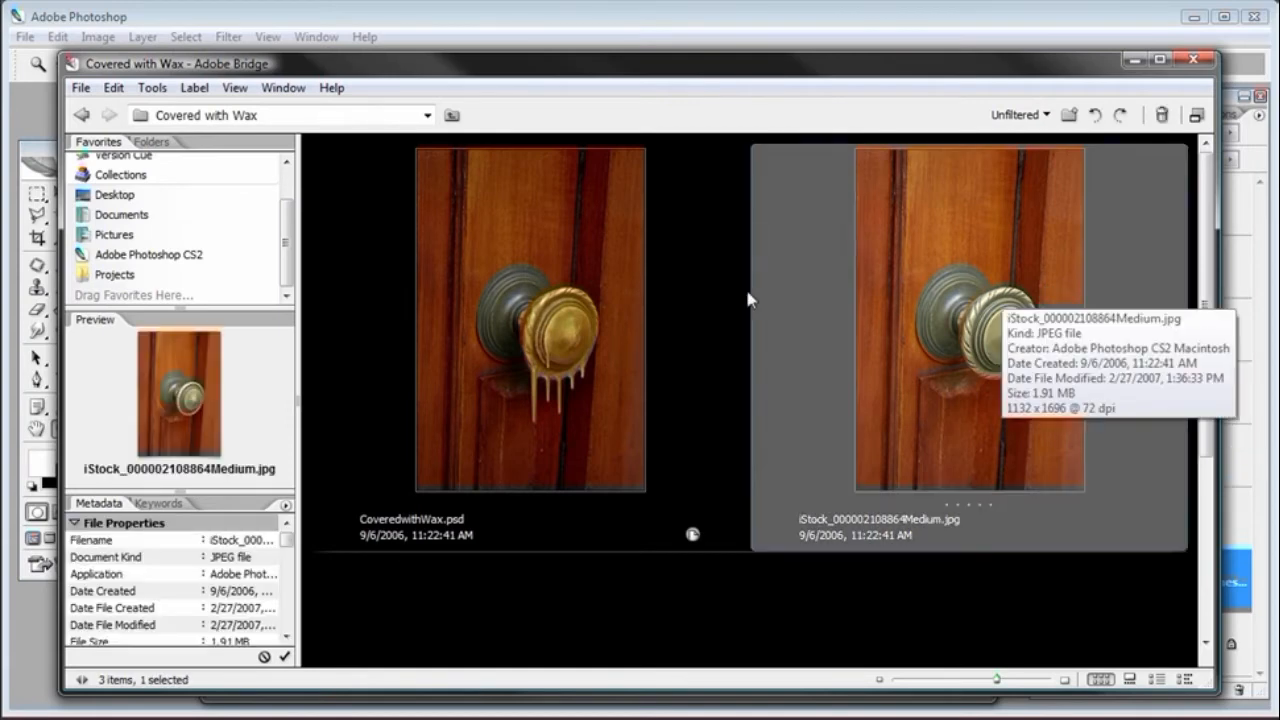
left_click(700, 295)
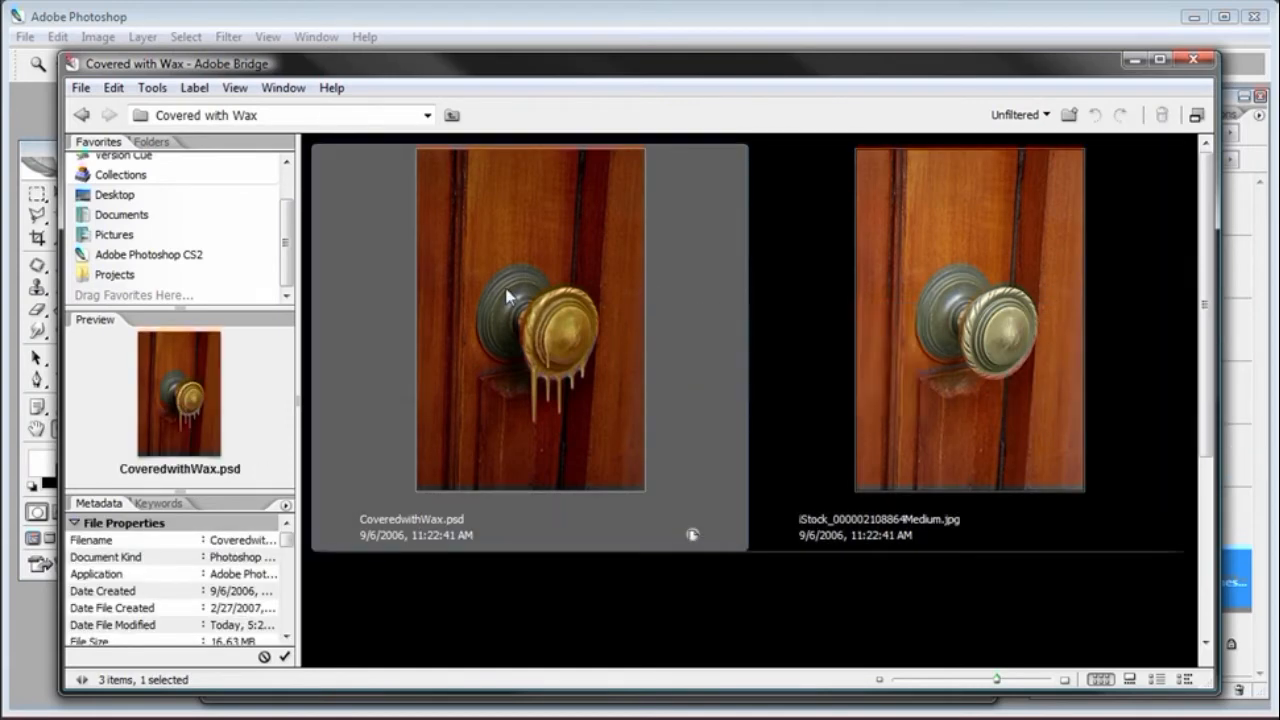
mouse_move(509, 294)
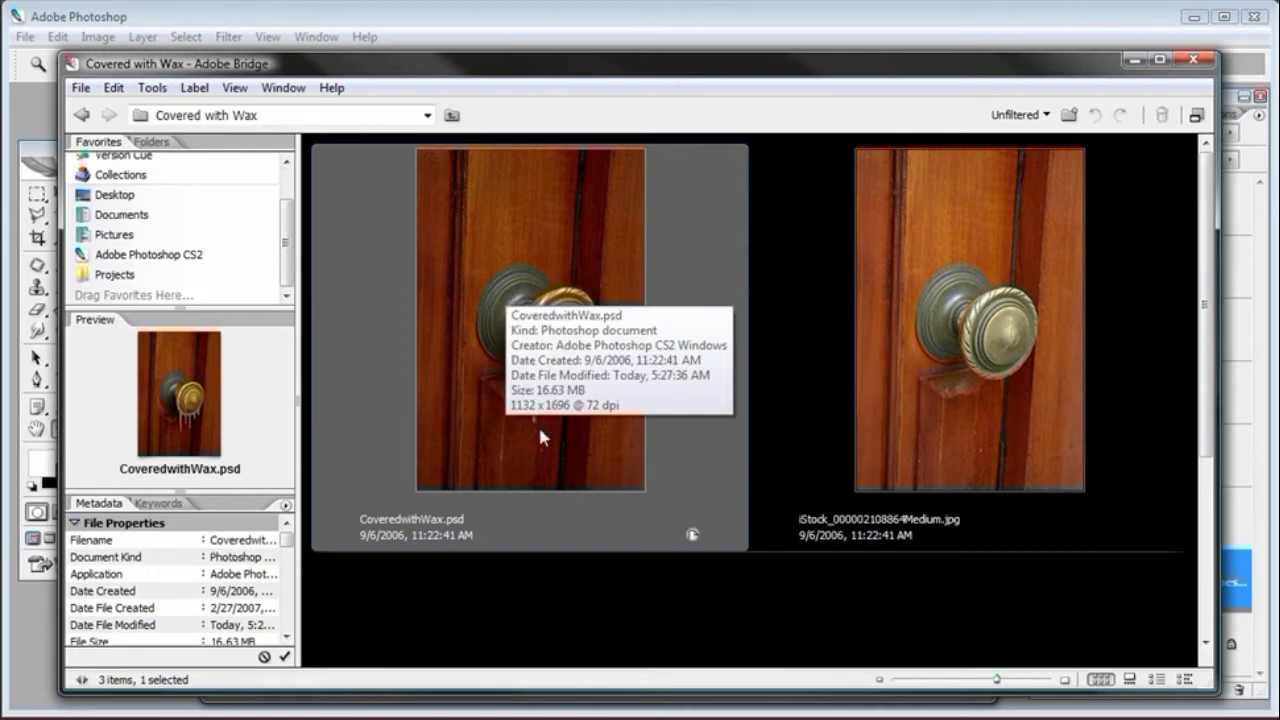
mouse_move(700, 428)
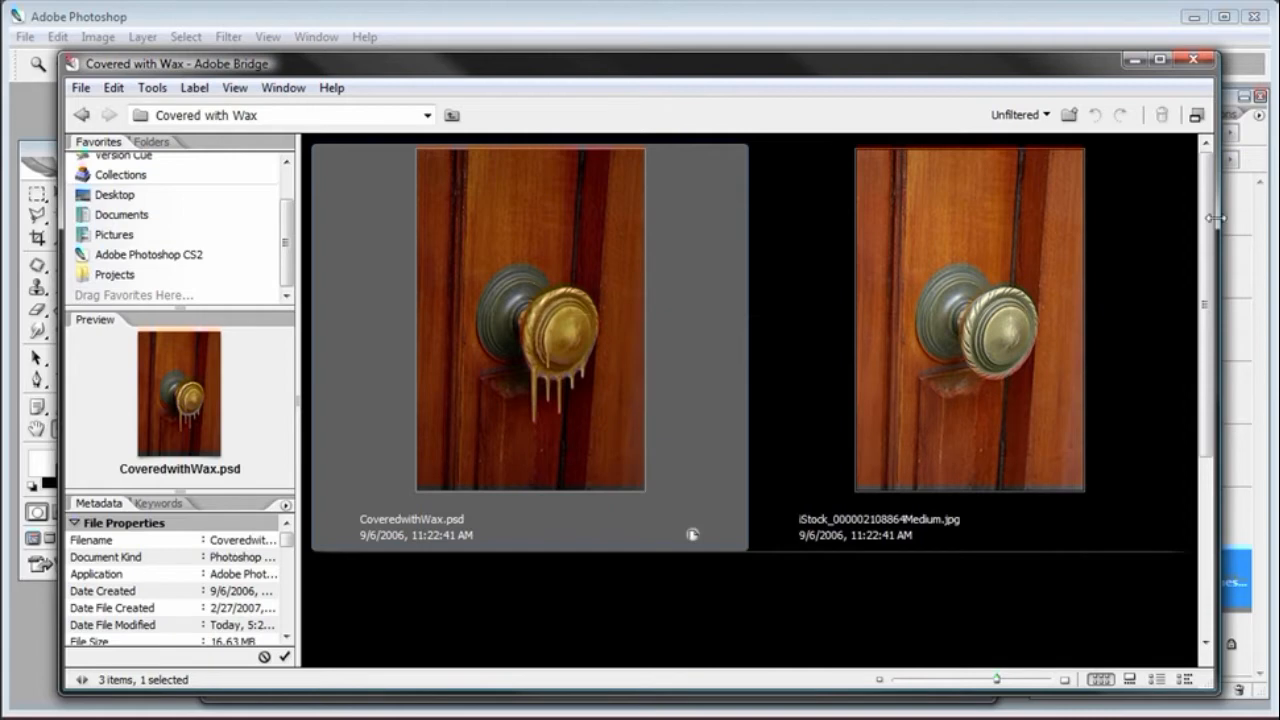
left_click(1197, 349)
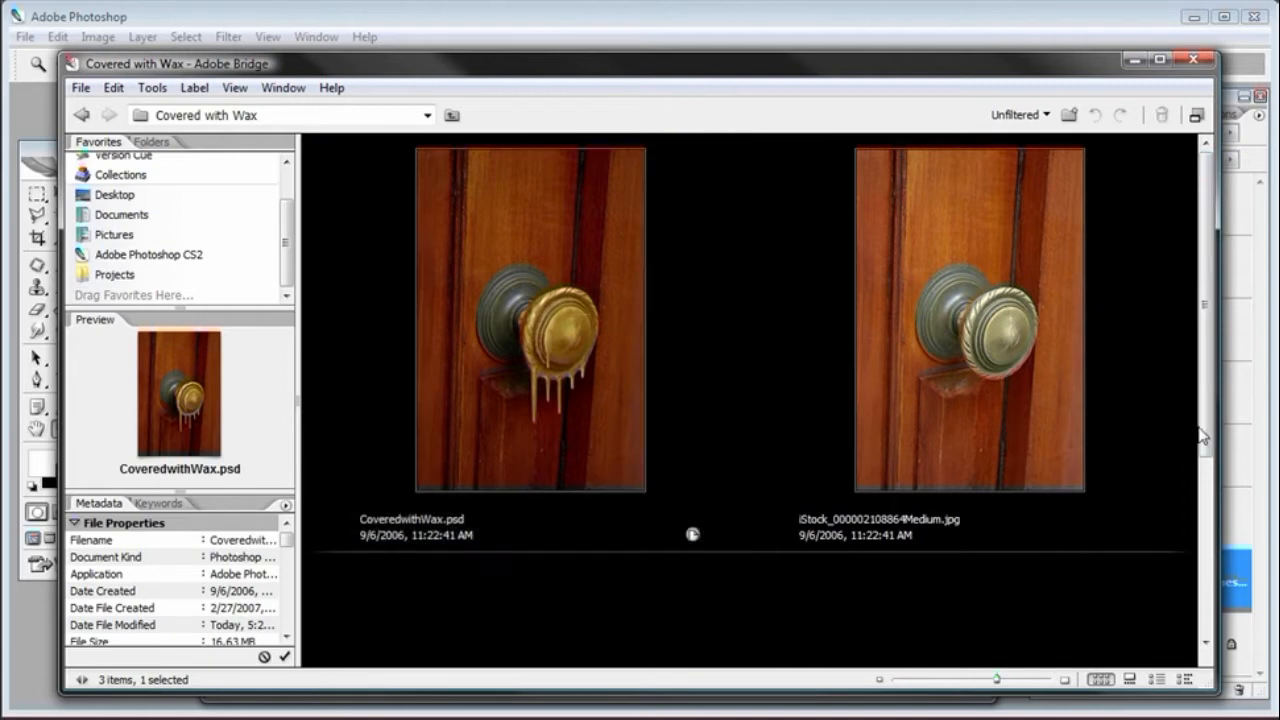
left_click_drag(1207, 322, 1208, 537)
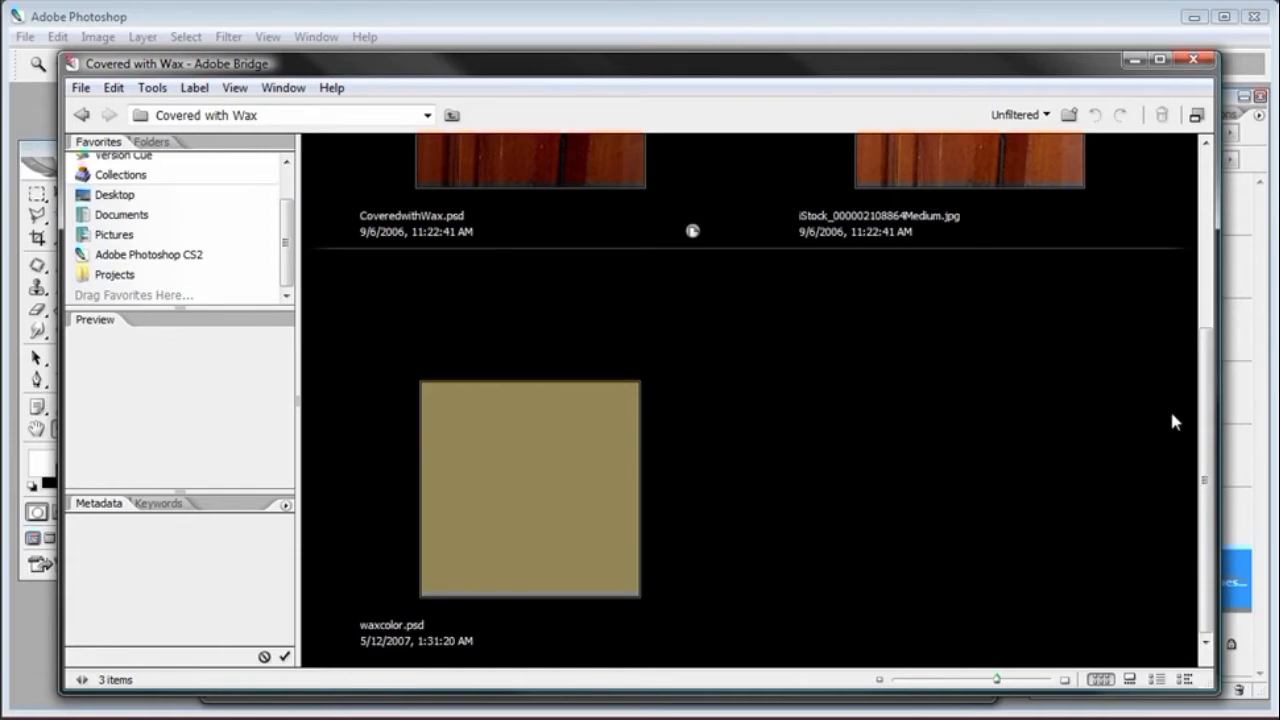
scroll(1163, 425, "up", 5)
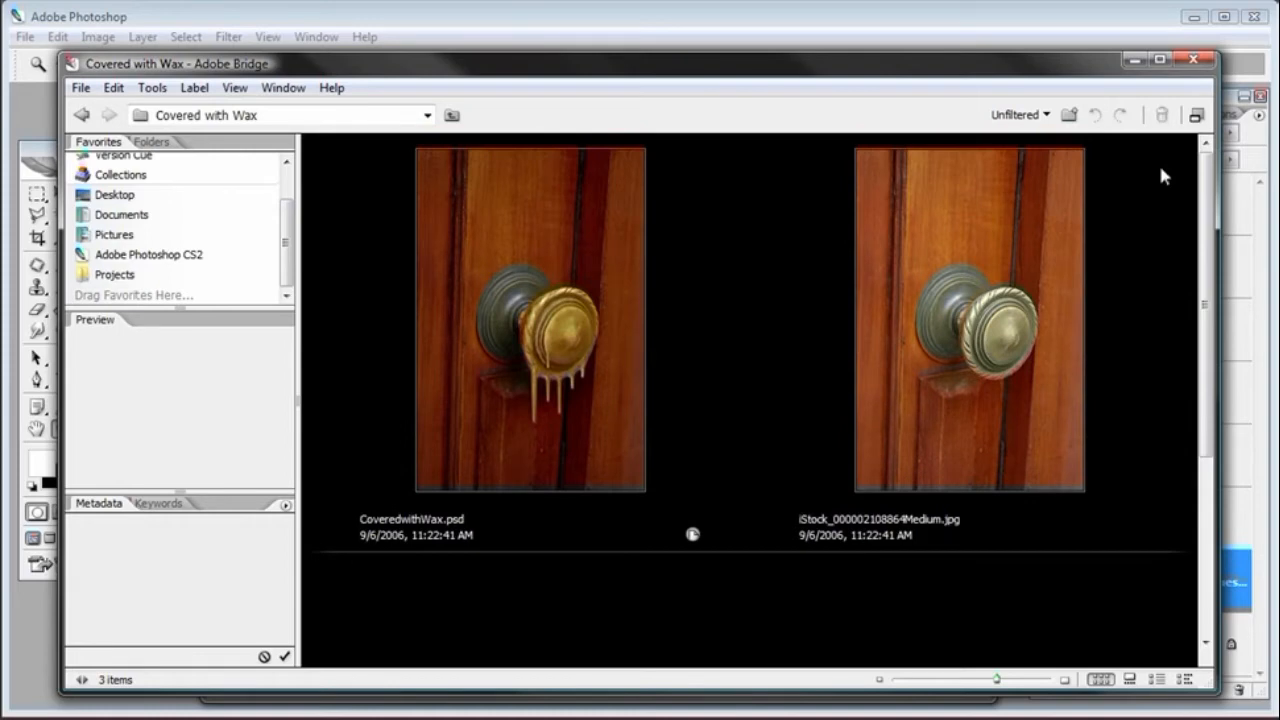
double_click(1018, 245)
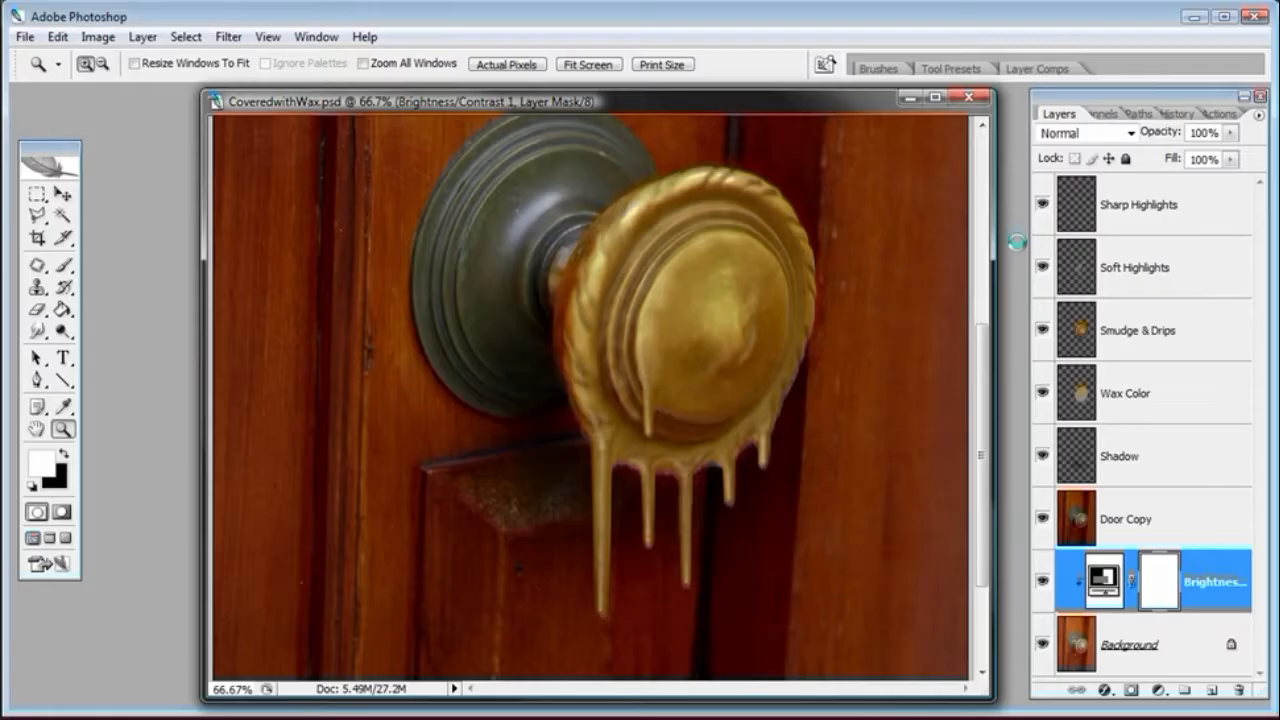
left_click(480, 104)
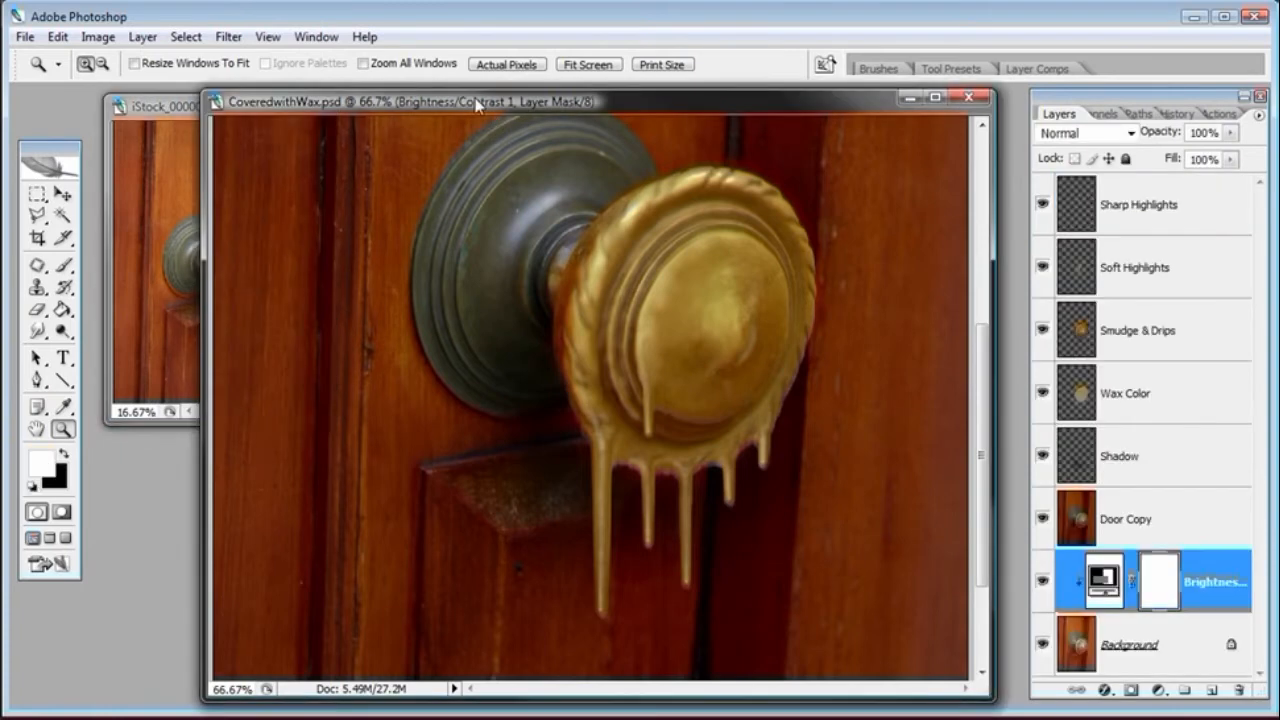
key("ctrl+w")
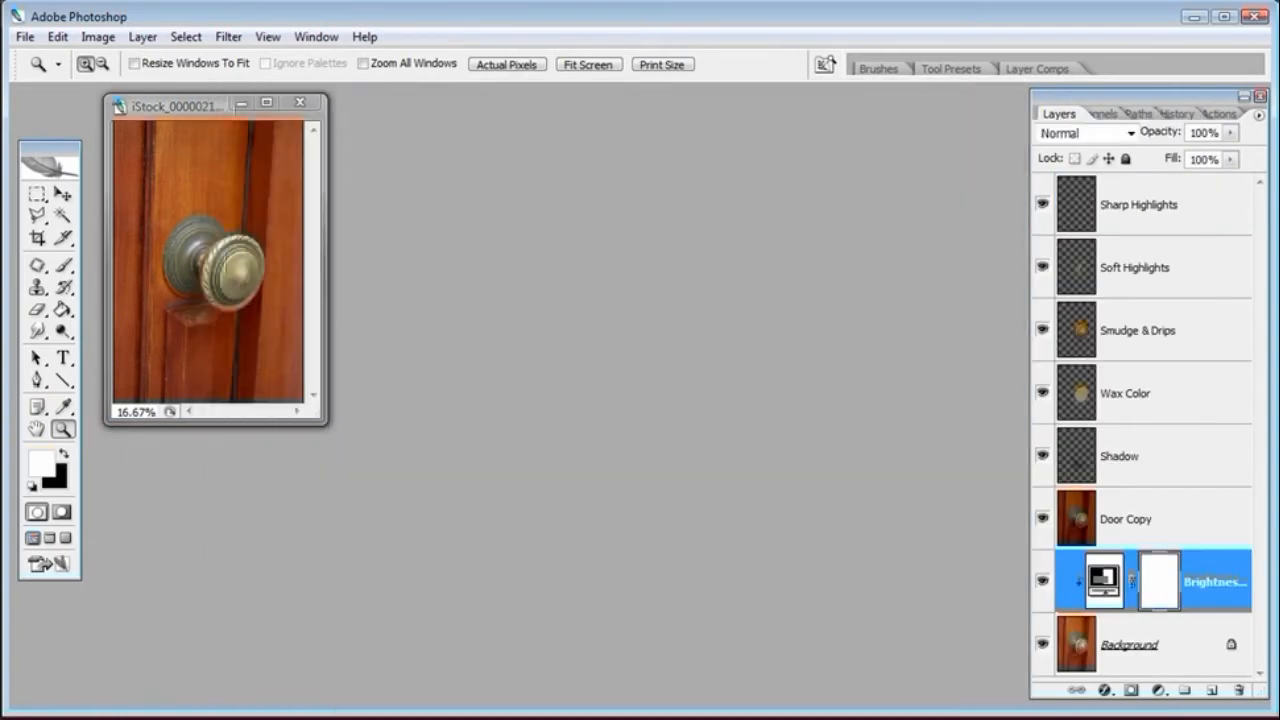
Add a Brightness/Contrast adjustment layer above the background, enabling Use Previous Layer to Create Clipping Mask
left_click_drag(318, 420, 826, 684)
left_click(473, 418)
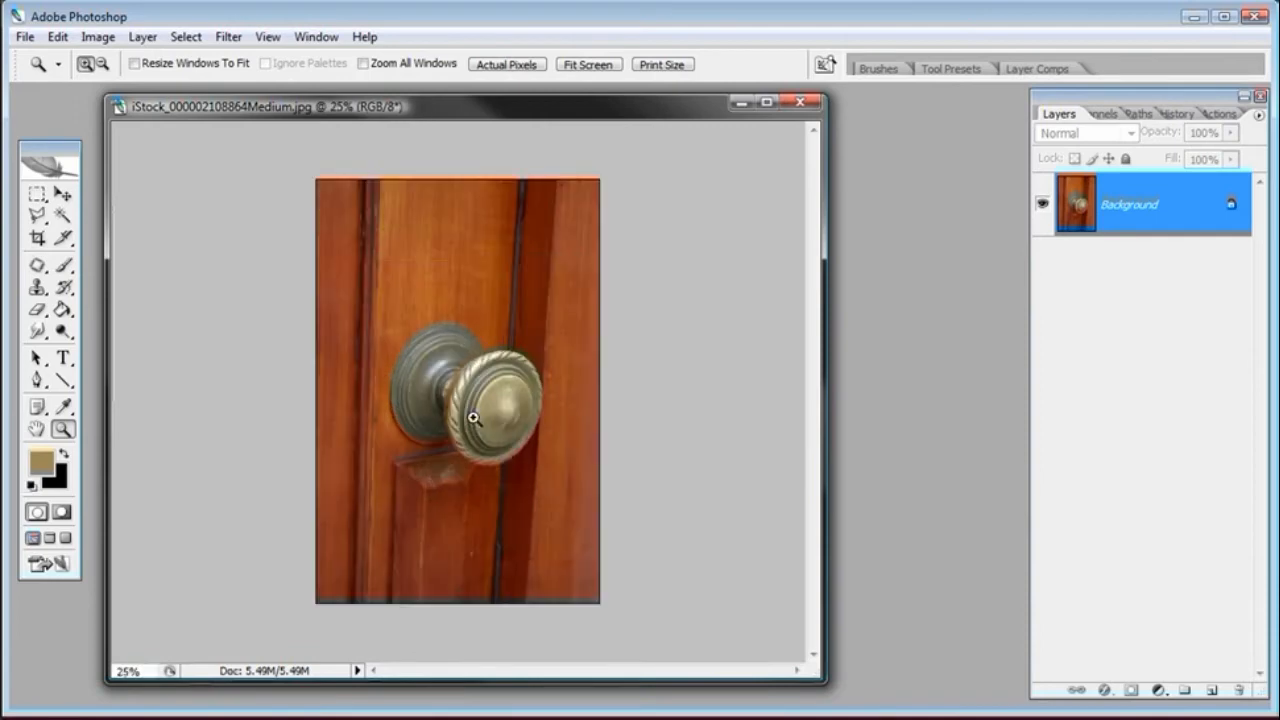
left_click(473, 418)
left_click_drag(454, 102, 571, 86)
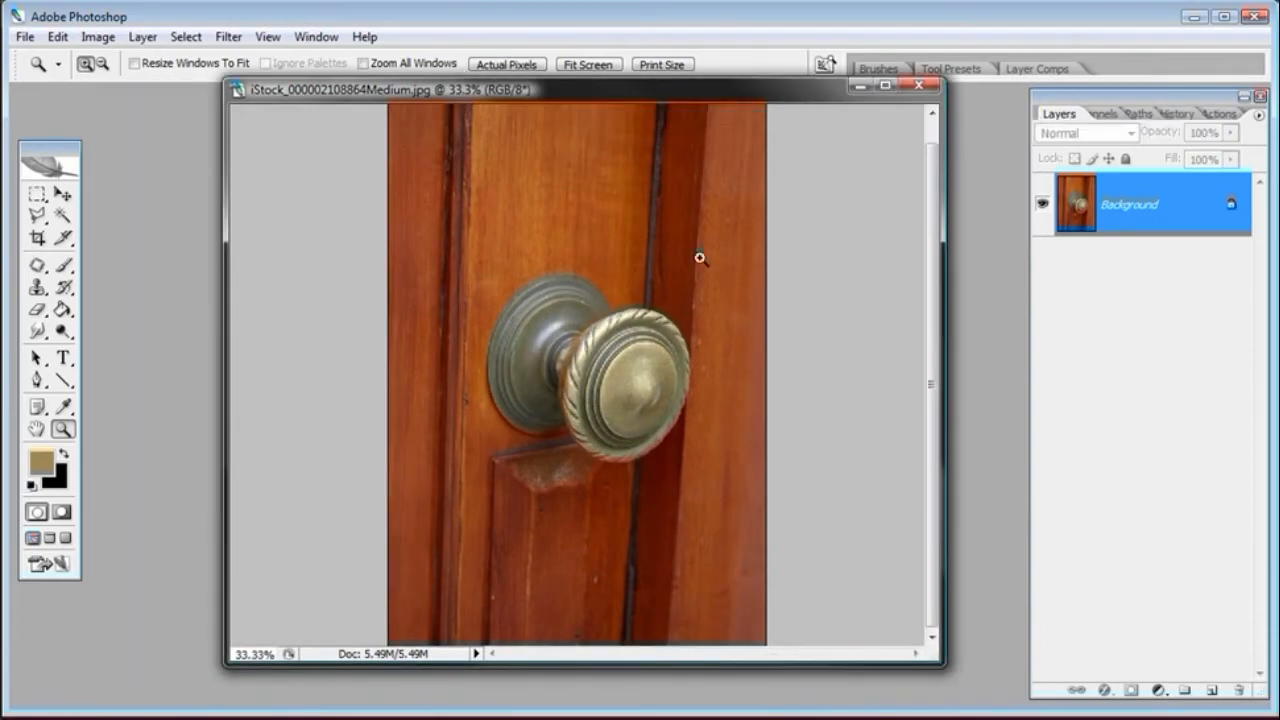
left_click_drag(940, 663, 940, 695)
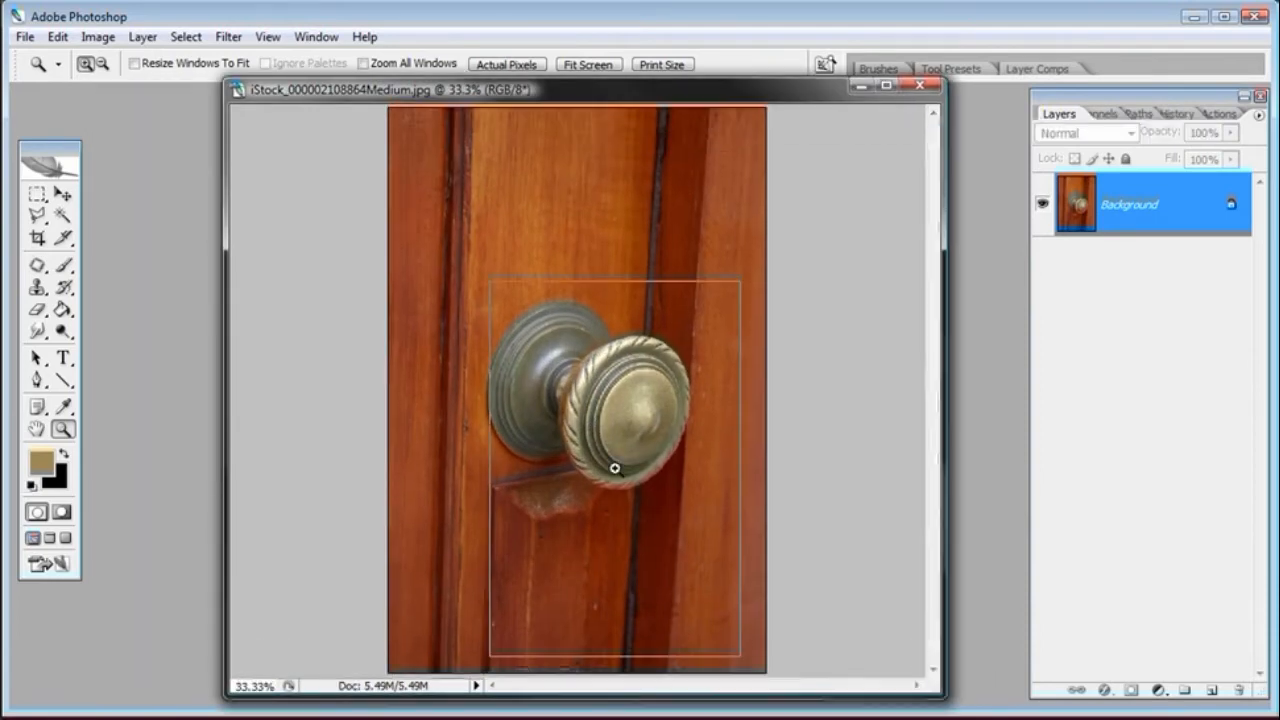
left_click(615, 468)
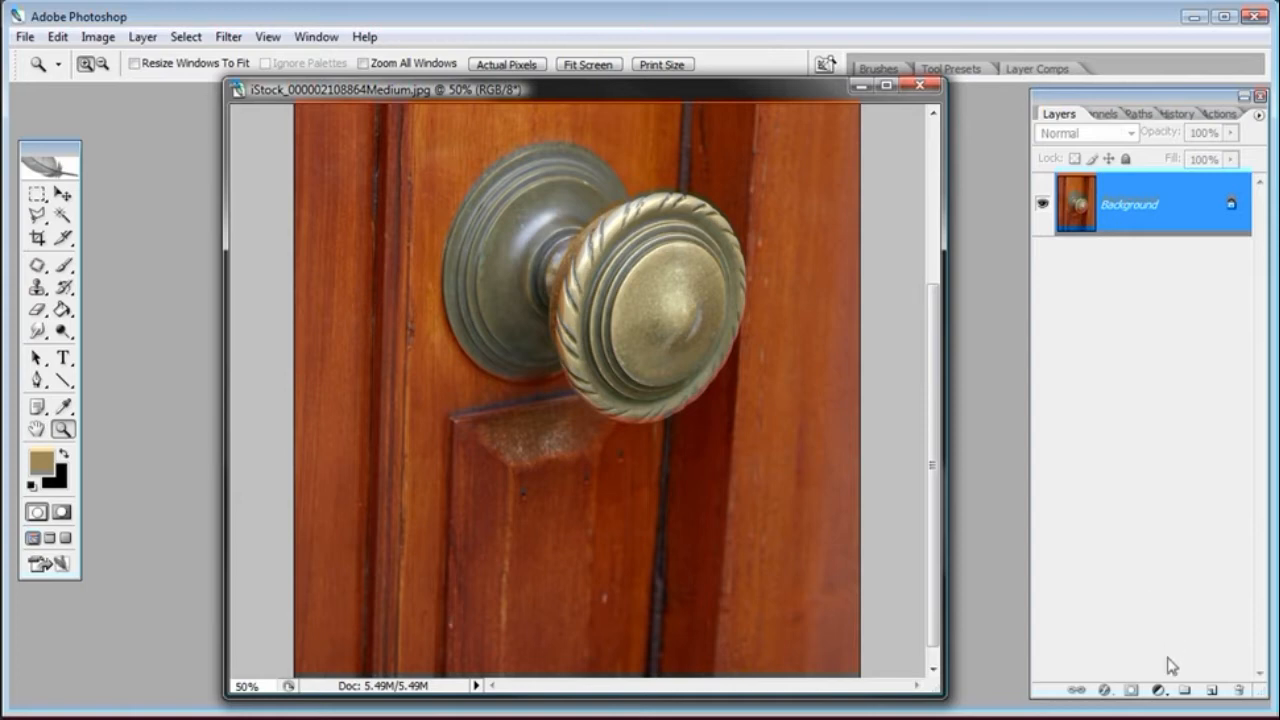
left_click(1158, 691)
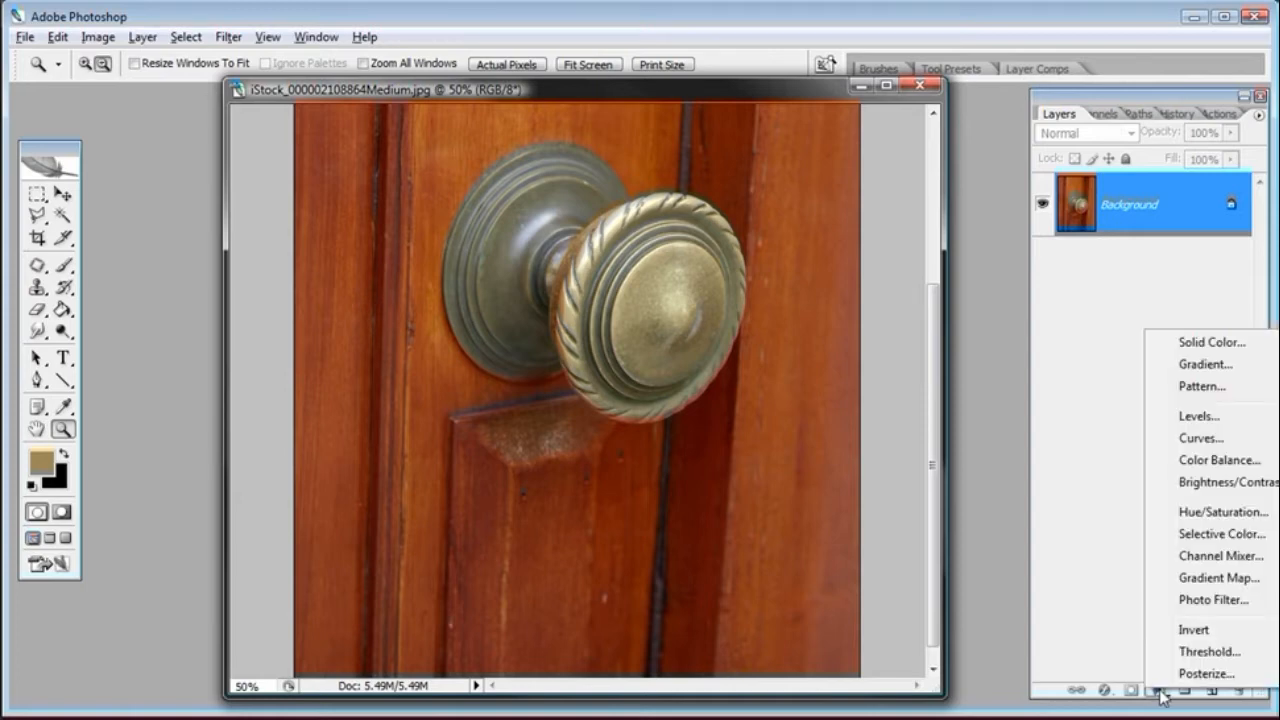
left_click(1219, 484)
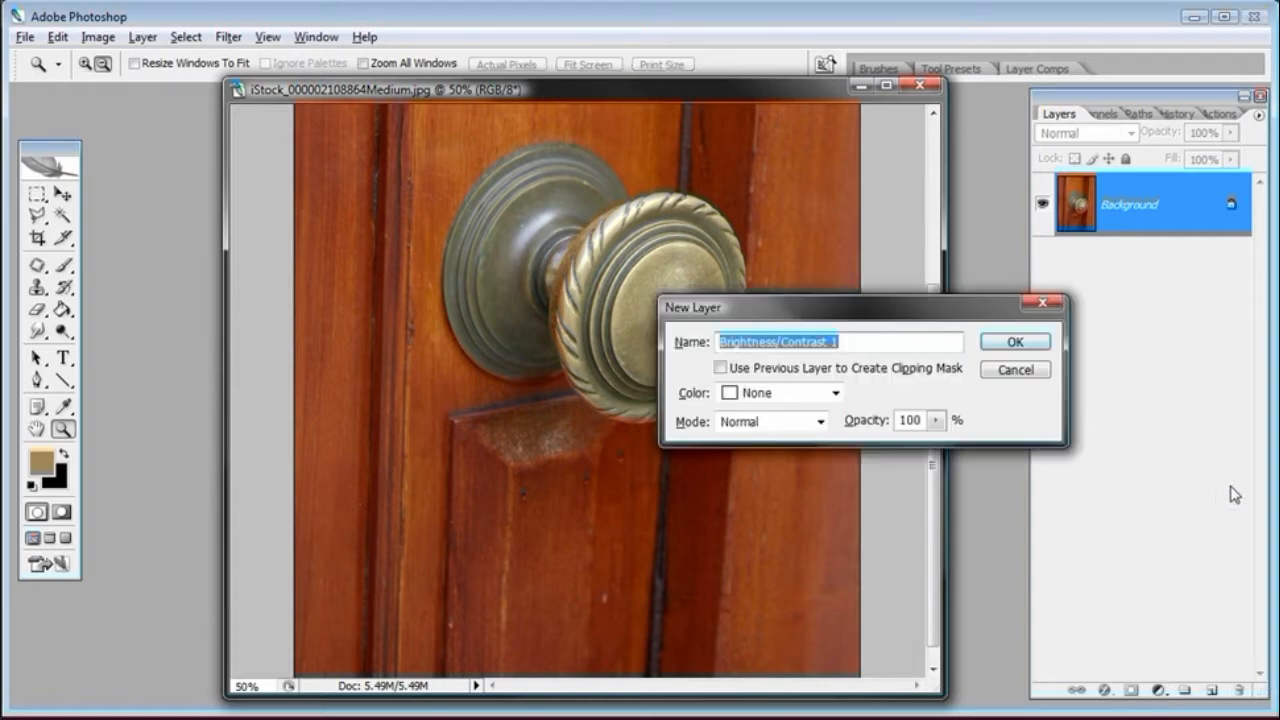
left_click_drag(850, 308, 790, 306)
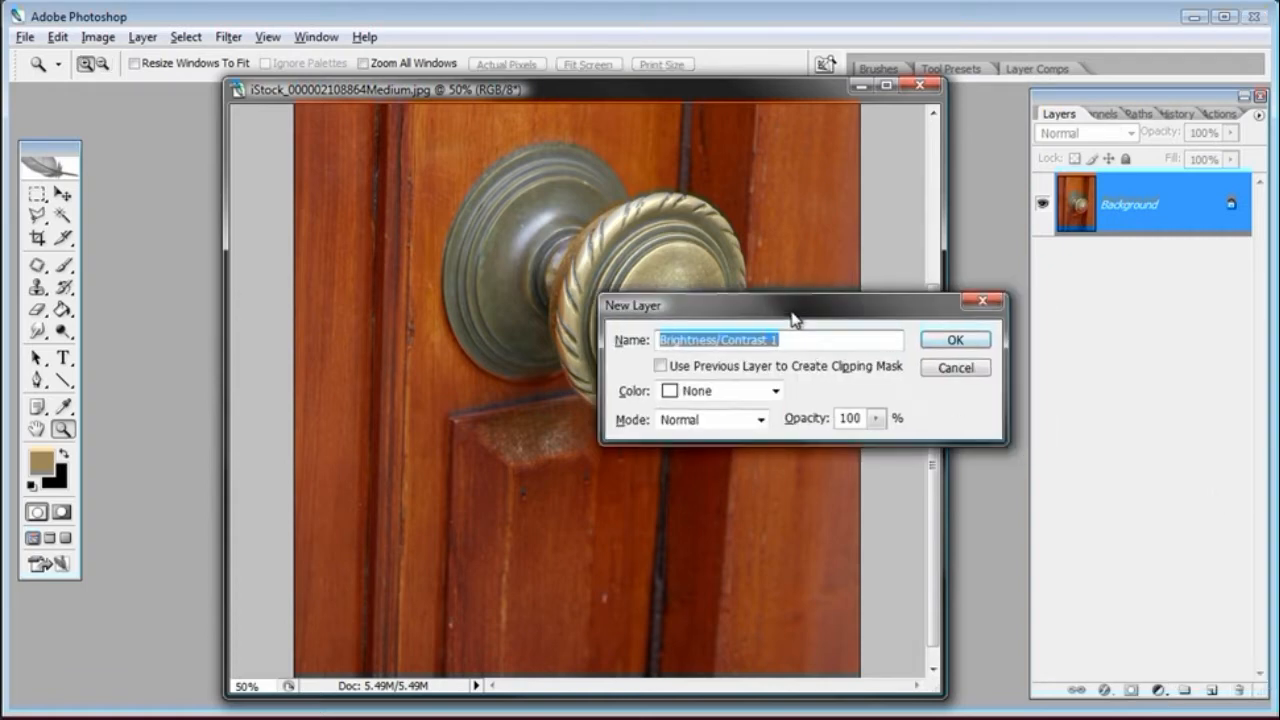
left_click(661, 366)
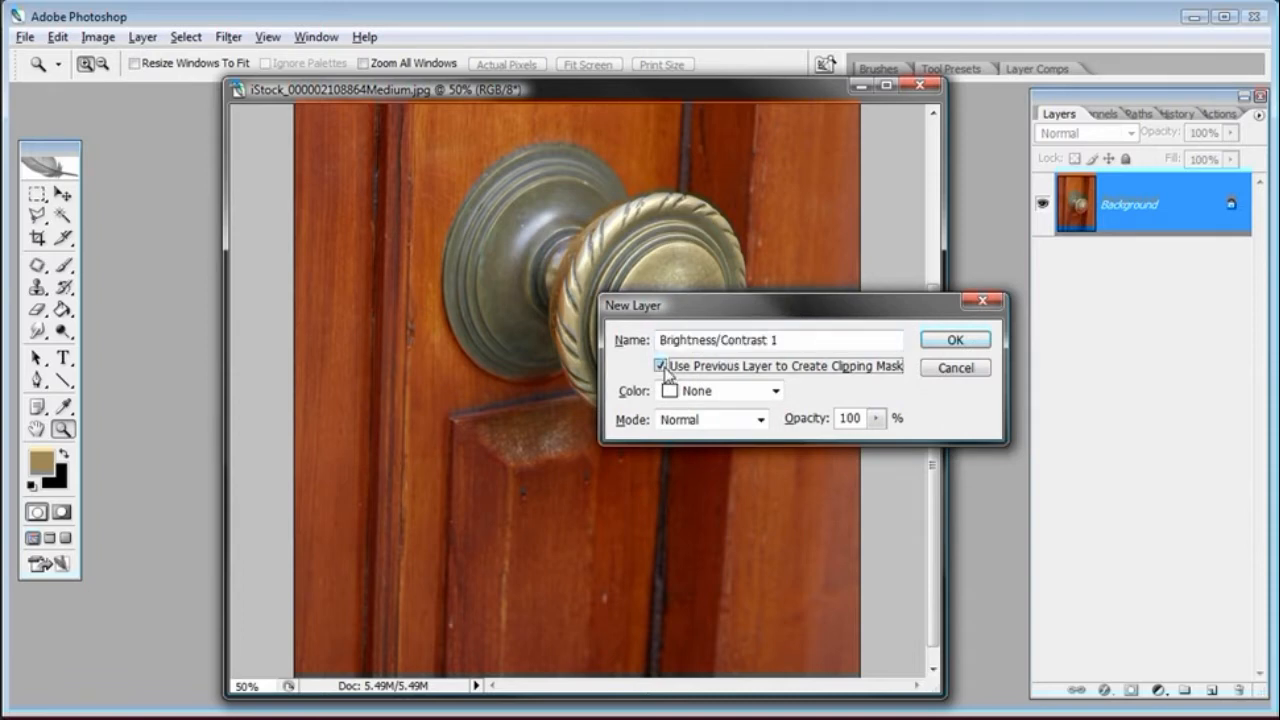
left_click(957, 341)
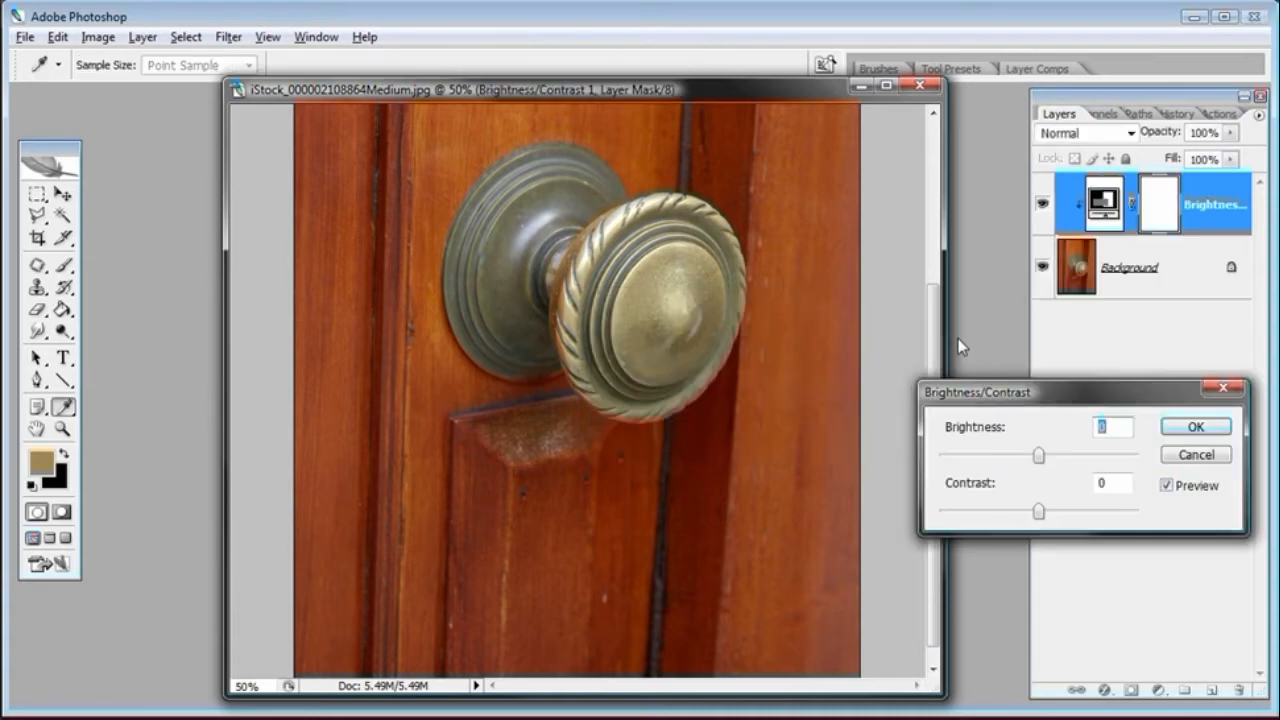
Set the adjustment's brightness to -37 and contrast to -5 and confirm
left_click_drag(1000, 378, 866, 419)
left_click_drag(897, 482, 874, 482)
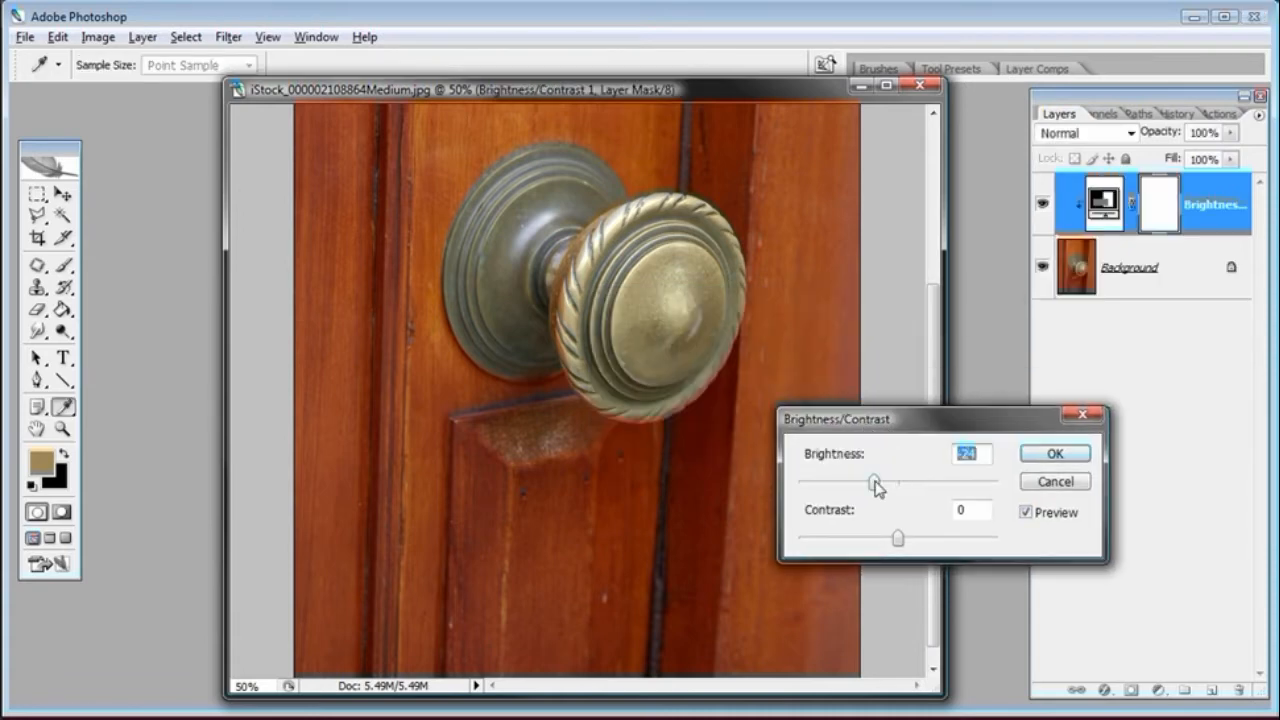
left_click_drag(897, 538, 885, 538)
left_click_drag(866, 490, 862, 484)
left_click_drag(886, 538, 892, 538)
left_click_drag(861, 485, 857, 488)
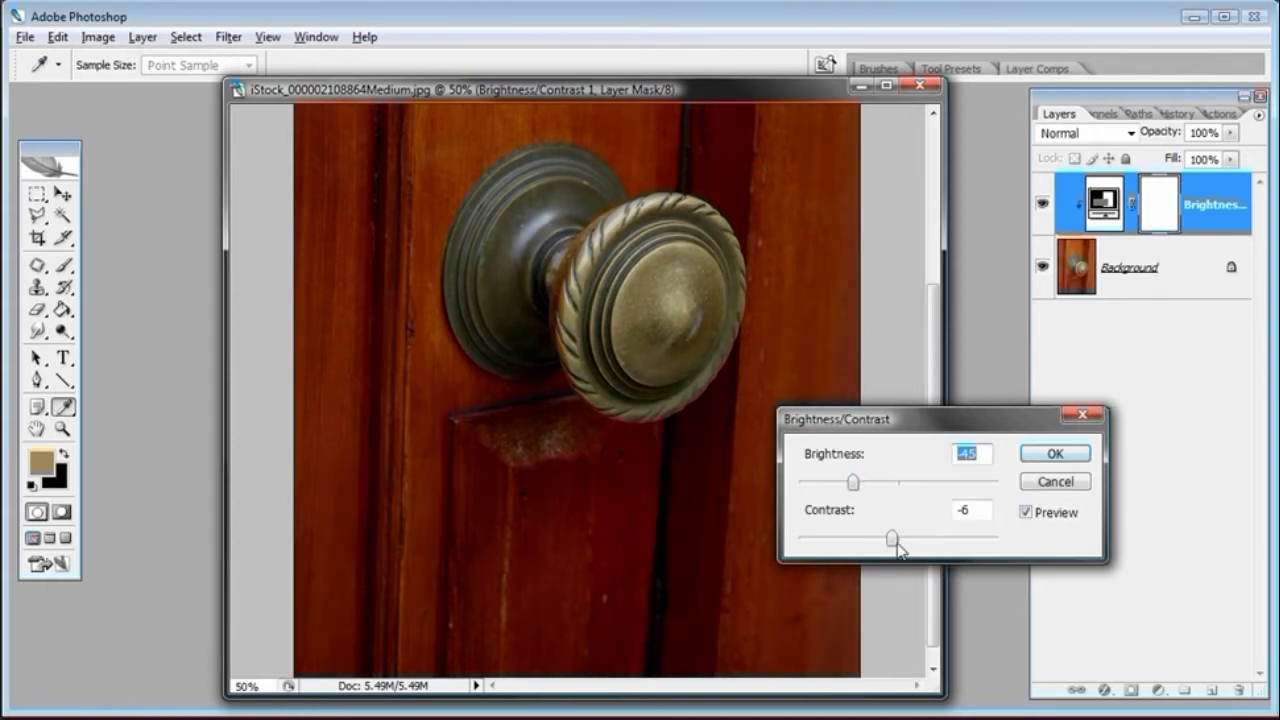
mouse_move(892, 540)
left_mouse_down()
mouse_move(928, 545)
mouse_move(893, 542)
left_mouse_up()
left_click(861, 484)
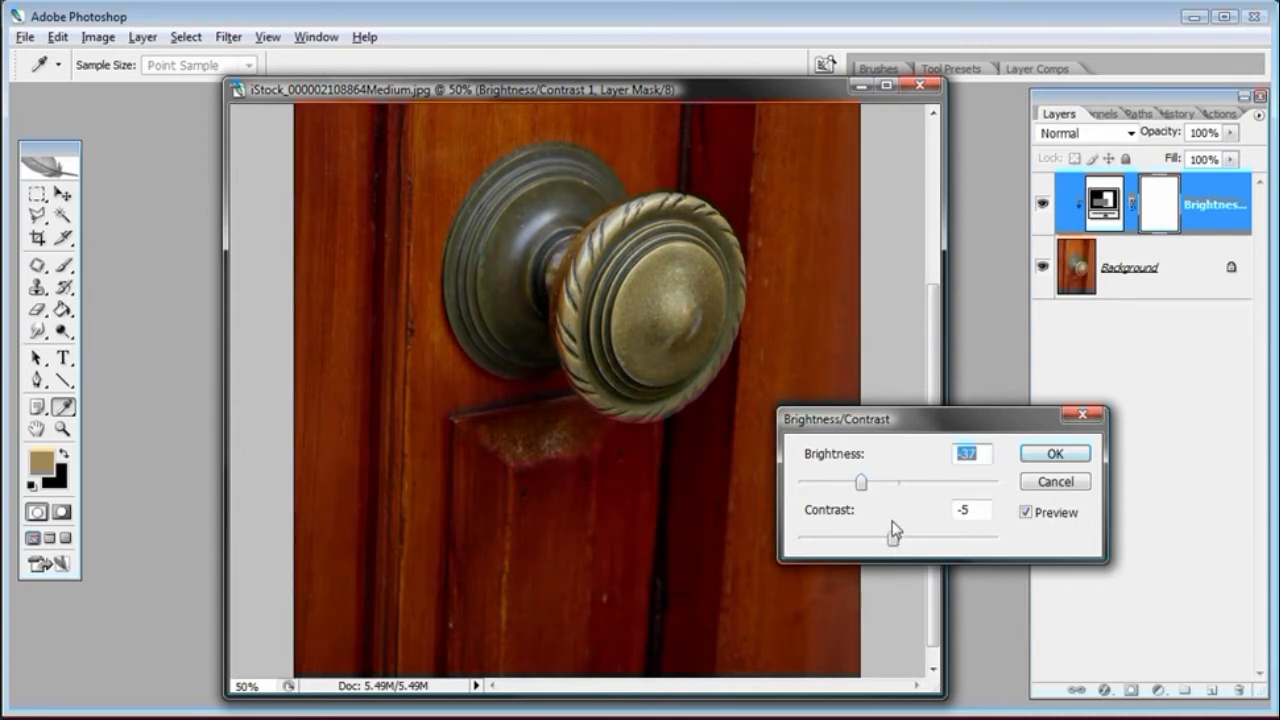
left_click(1055, 455)
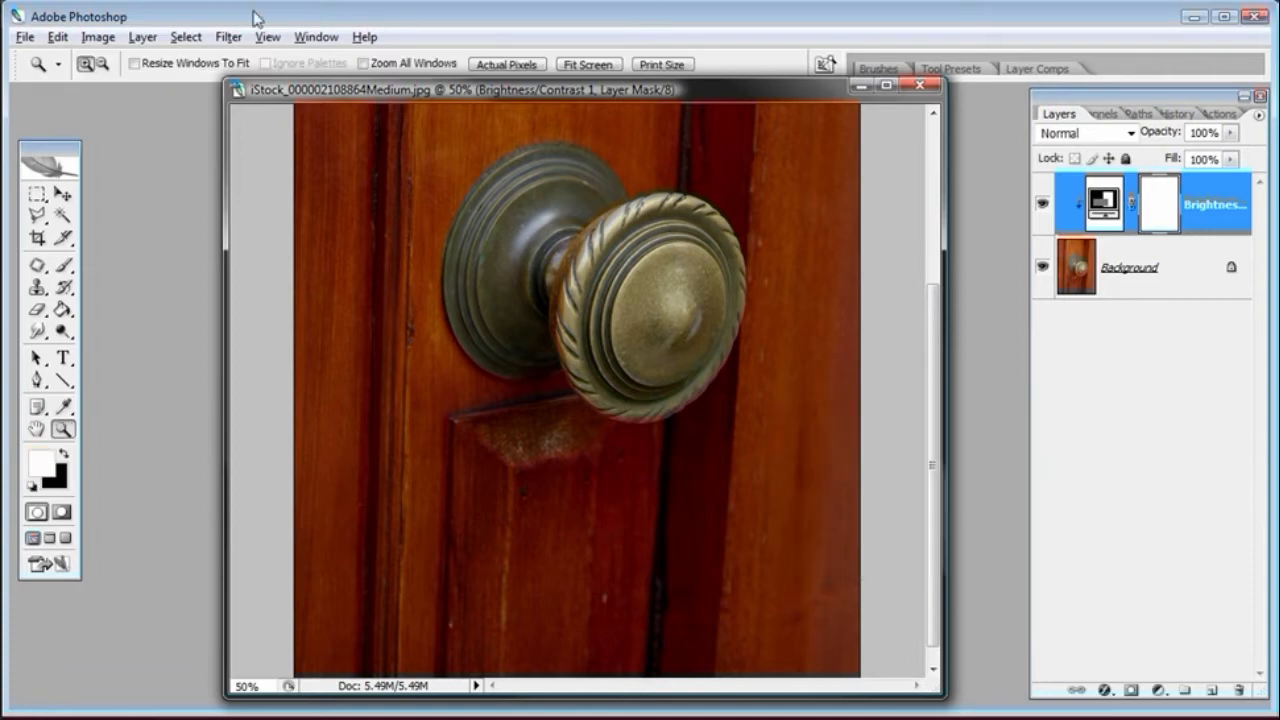
Select the whole canvas, copy it merged, and paste it as a new layer
left_click(185, 37)
left_click(185, 55)
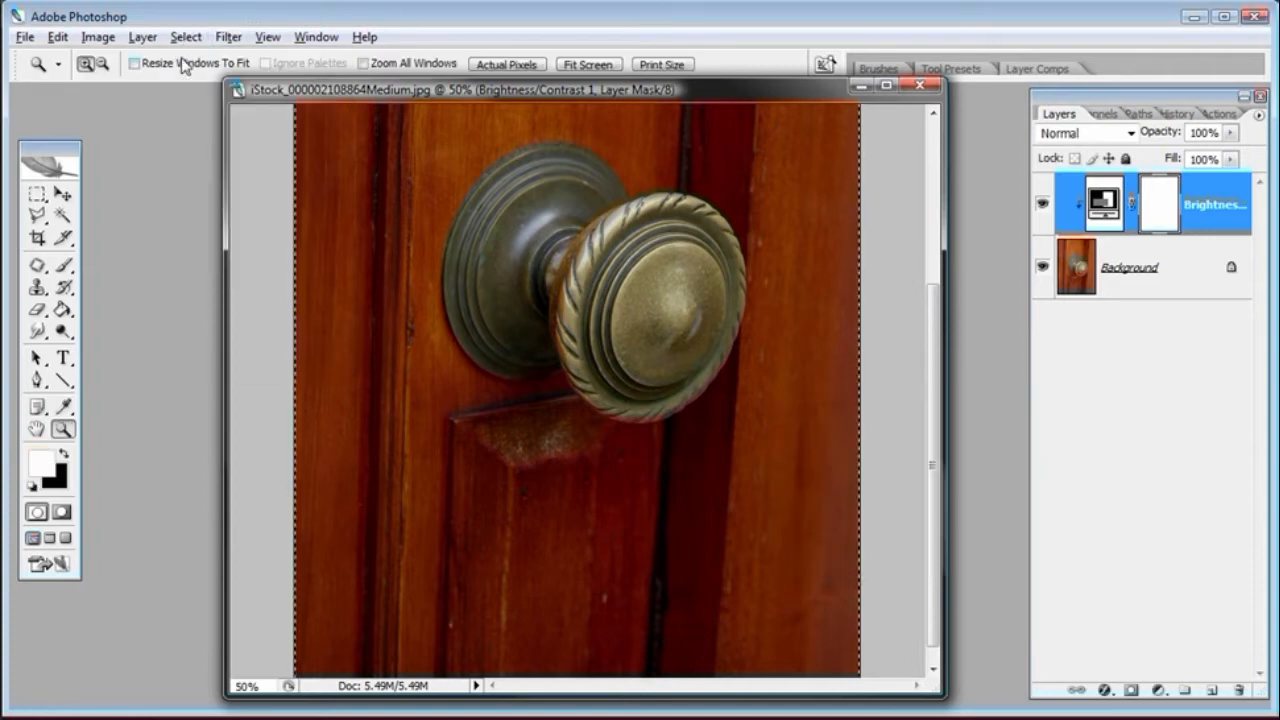
left_click(62, 38)
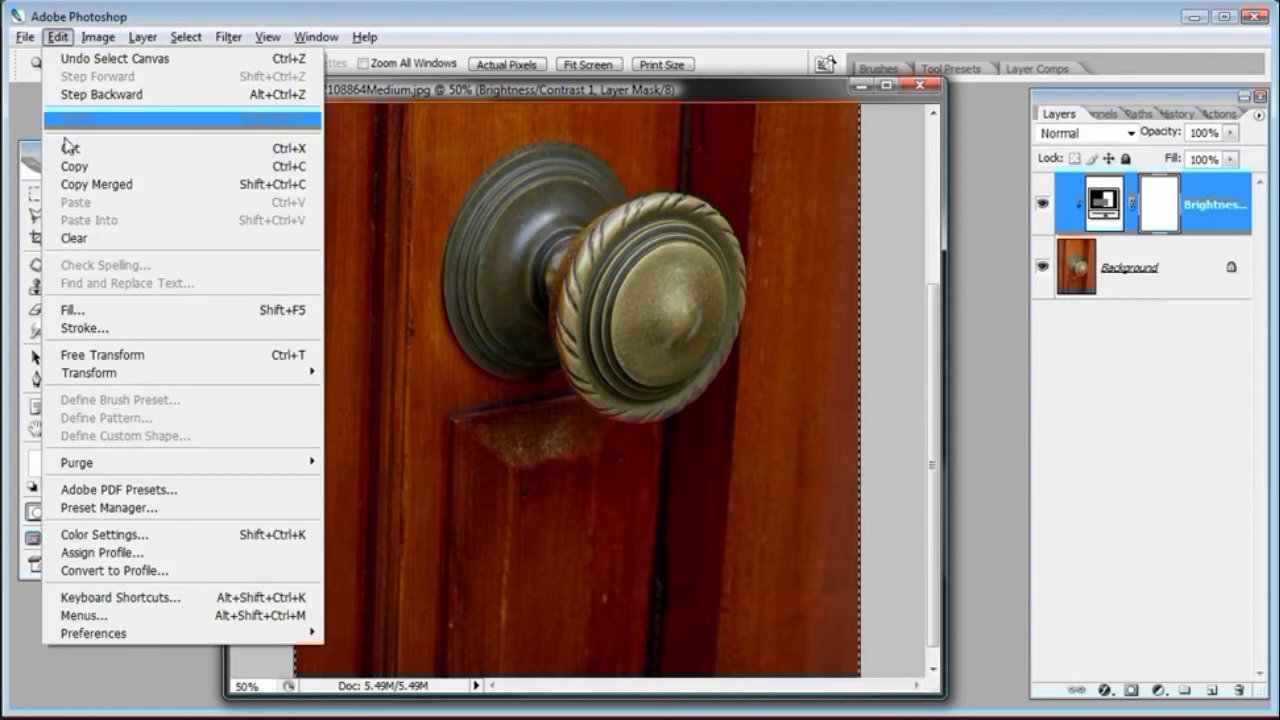
left_click(75, 186)
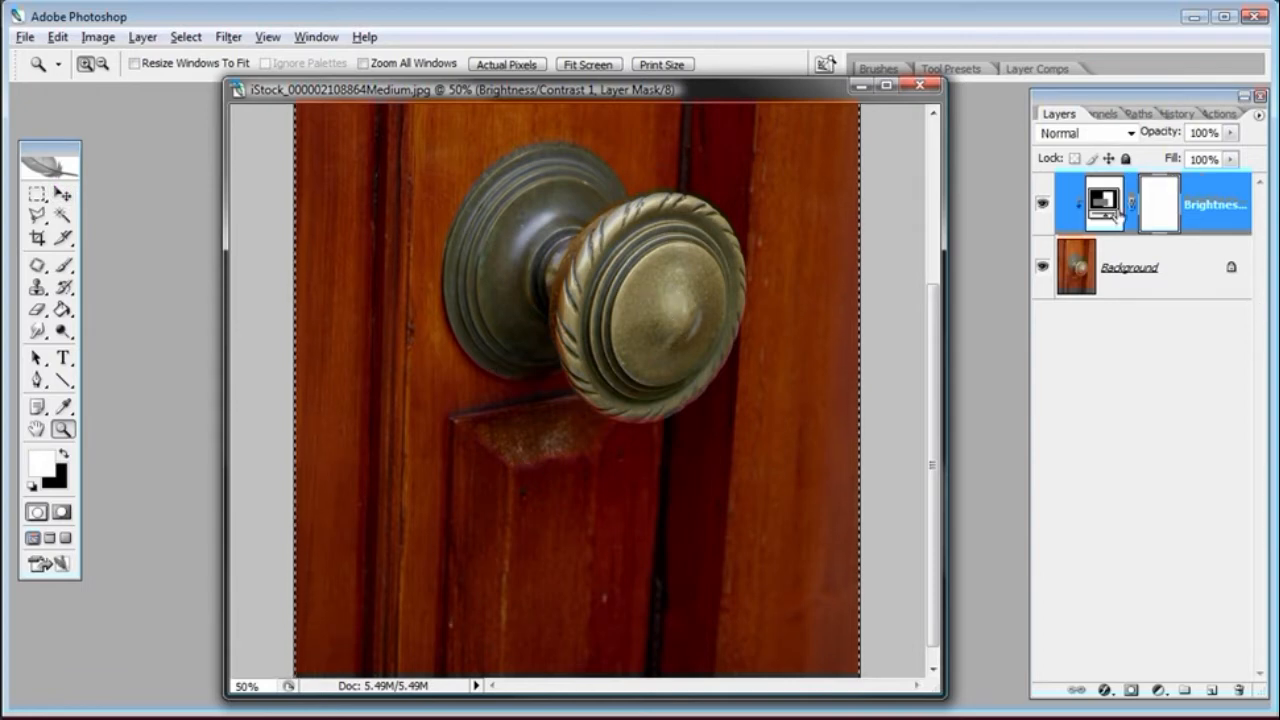
left_click(56, 40)
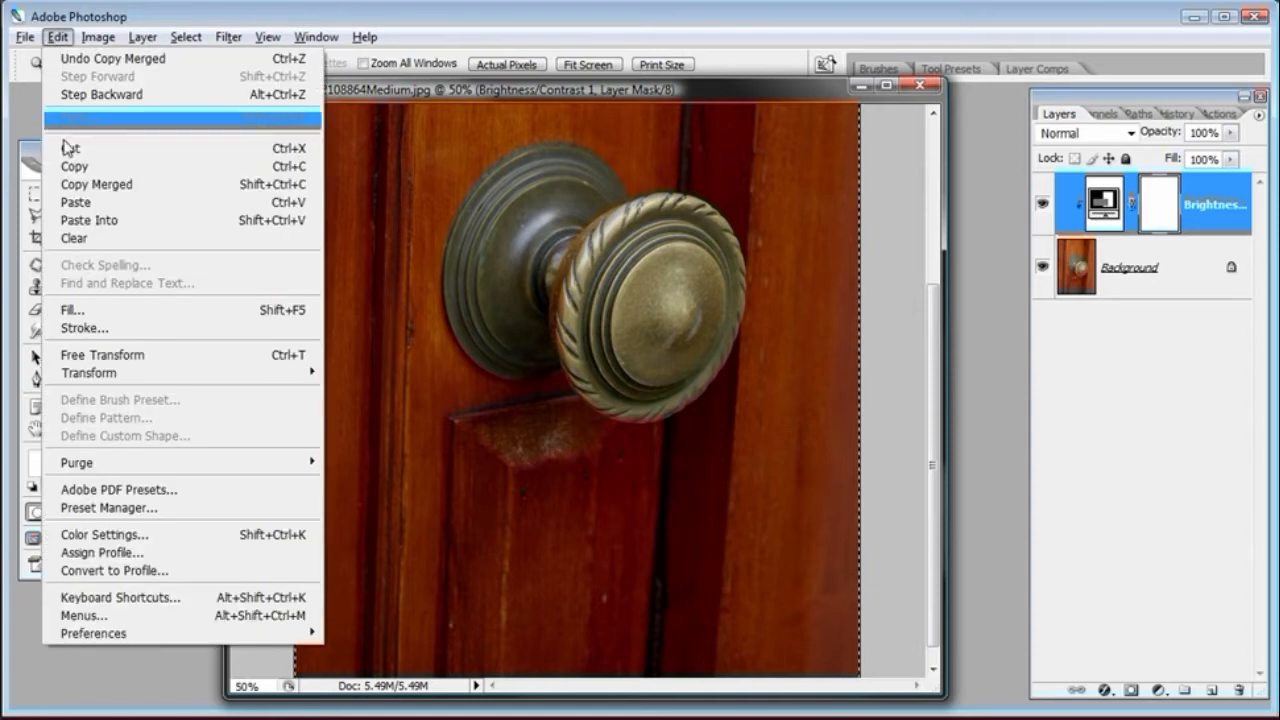
left_click(76, 204)
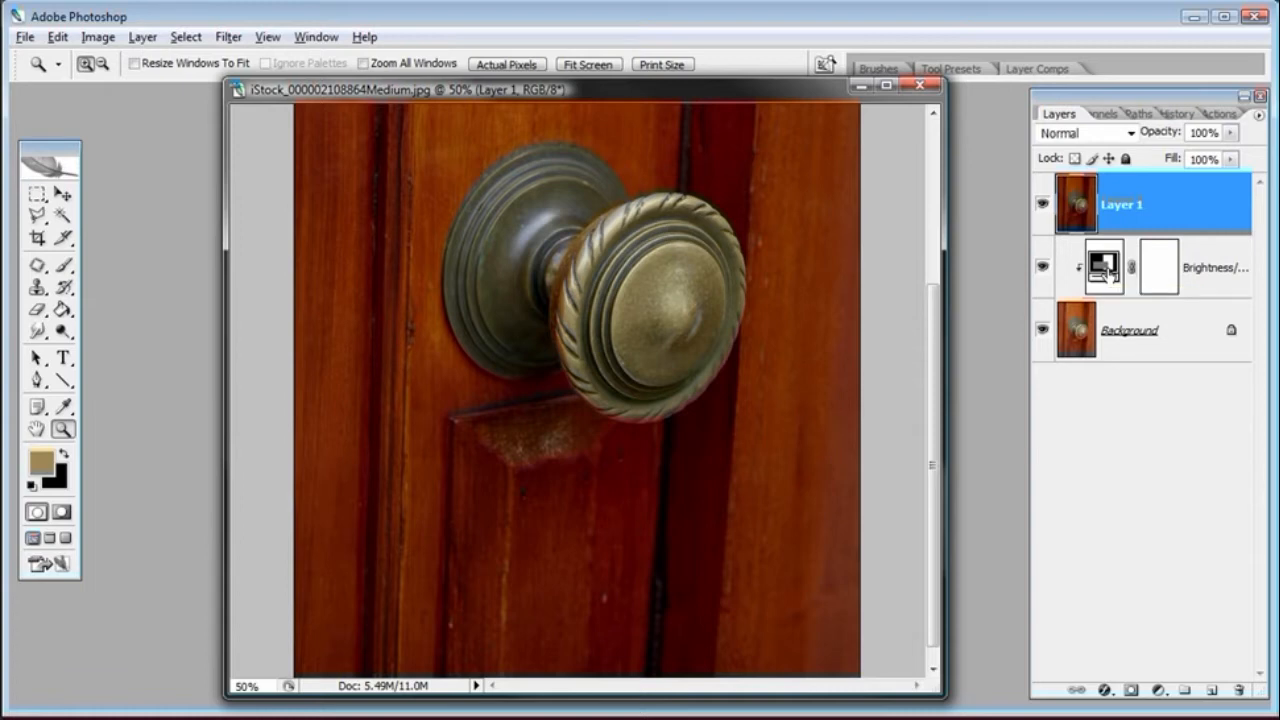
Rename the pasted layer to Door
double_click(1138, 205)
type("Door")
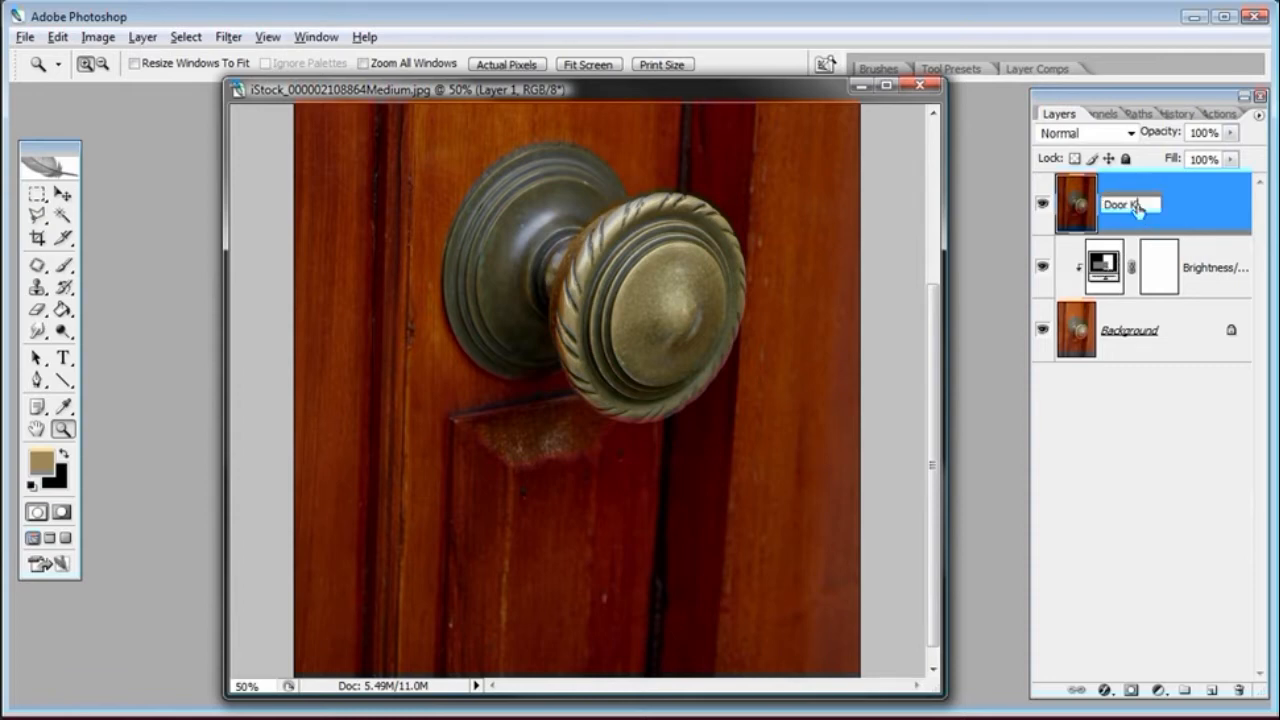
key("Return")
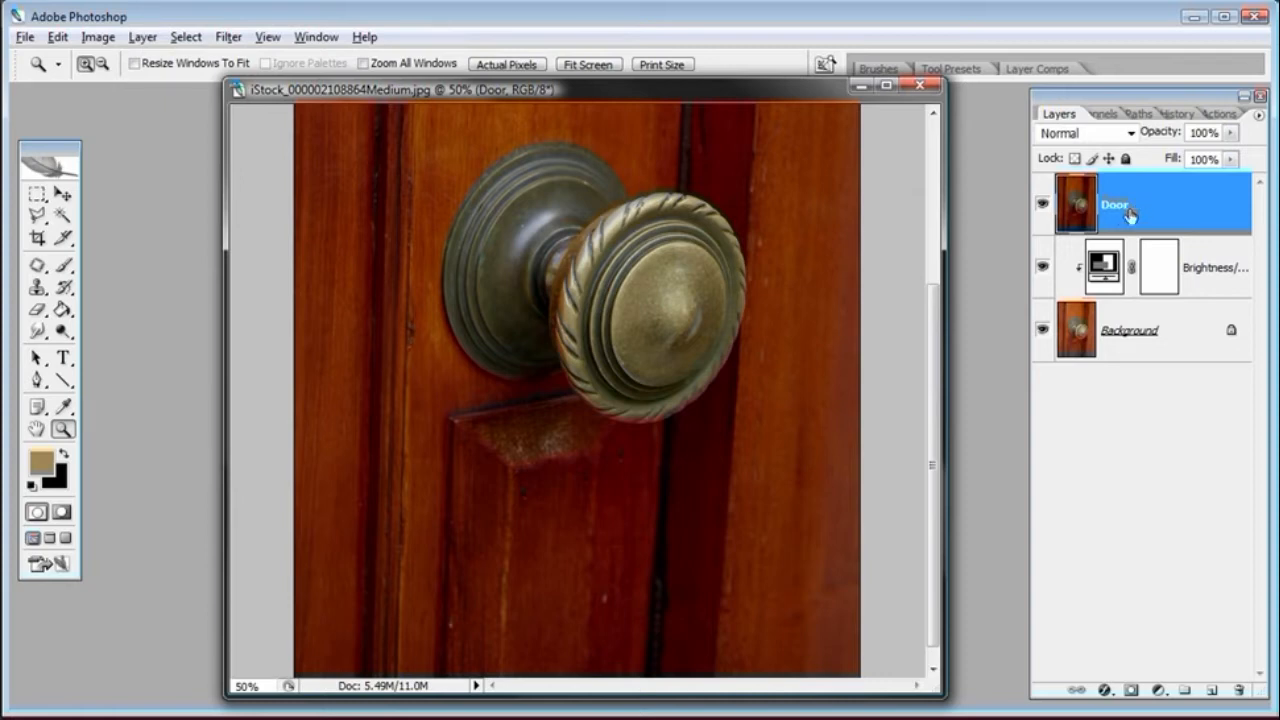
Create a new empty layer above Door and name it Wax Color
left_click(1210, 691)
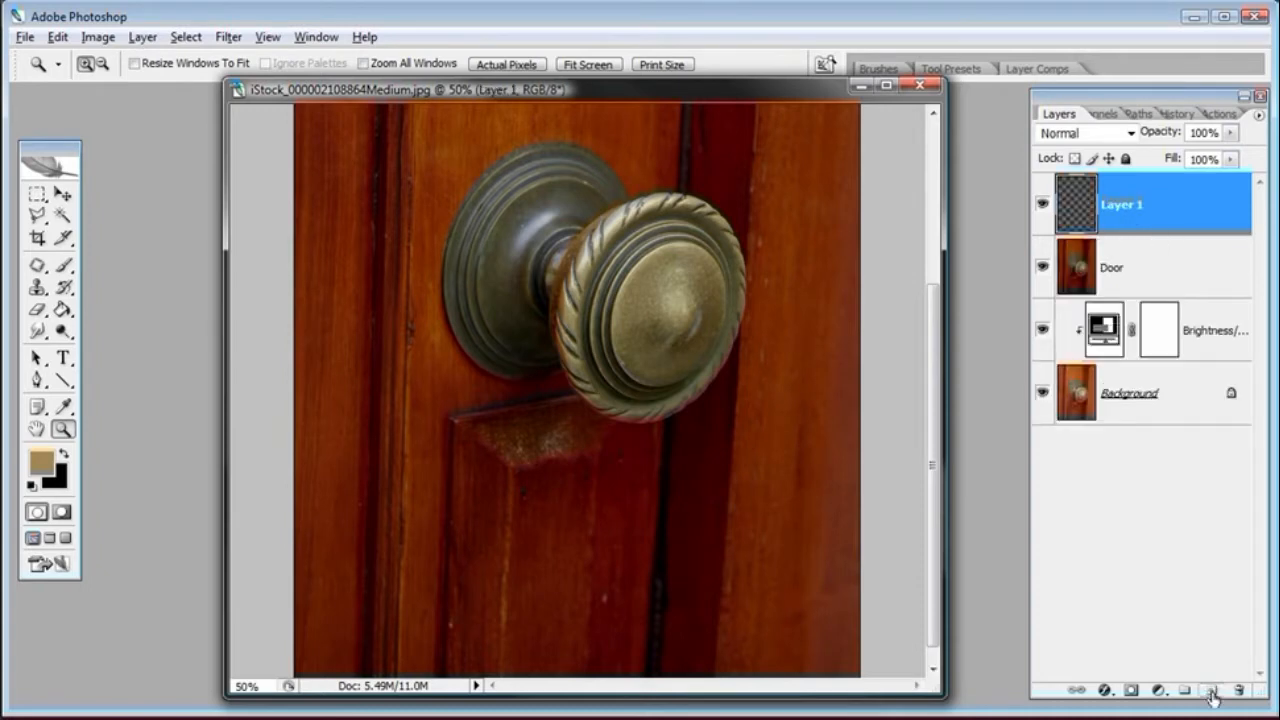
double_click(1125, 210)
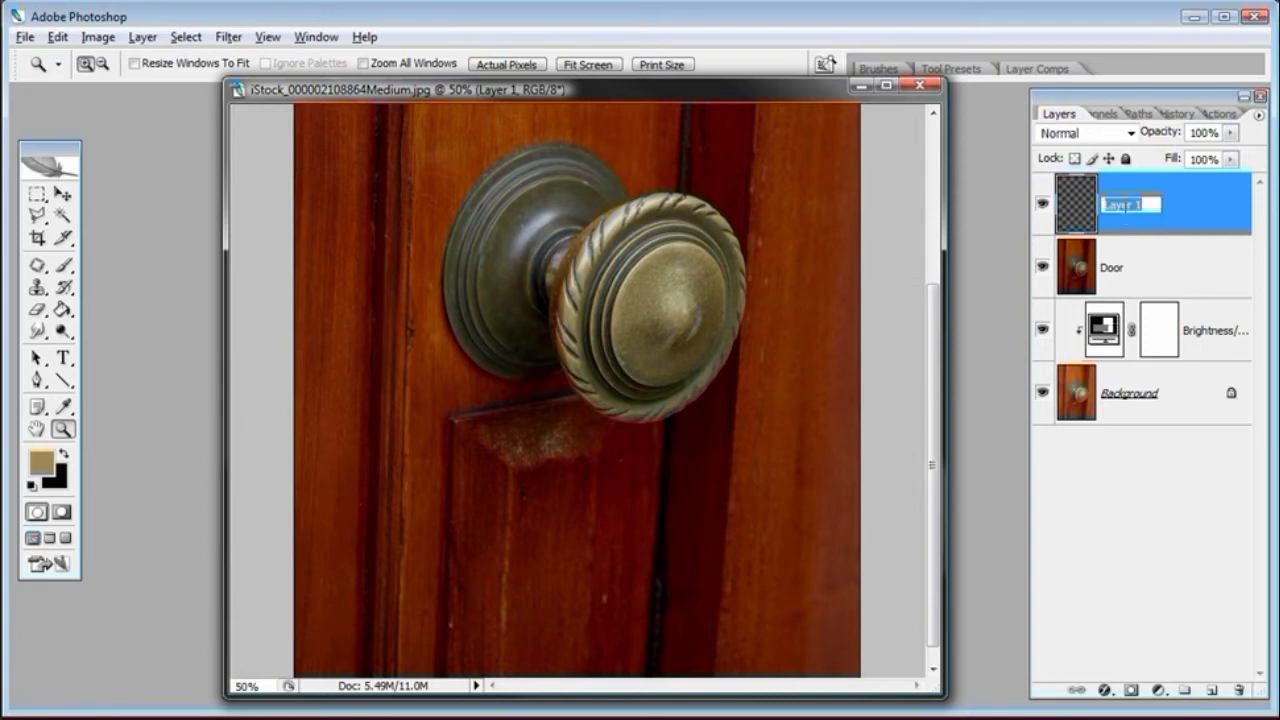
type("Wax Color")
key("Return")
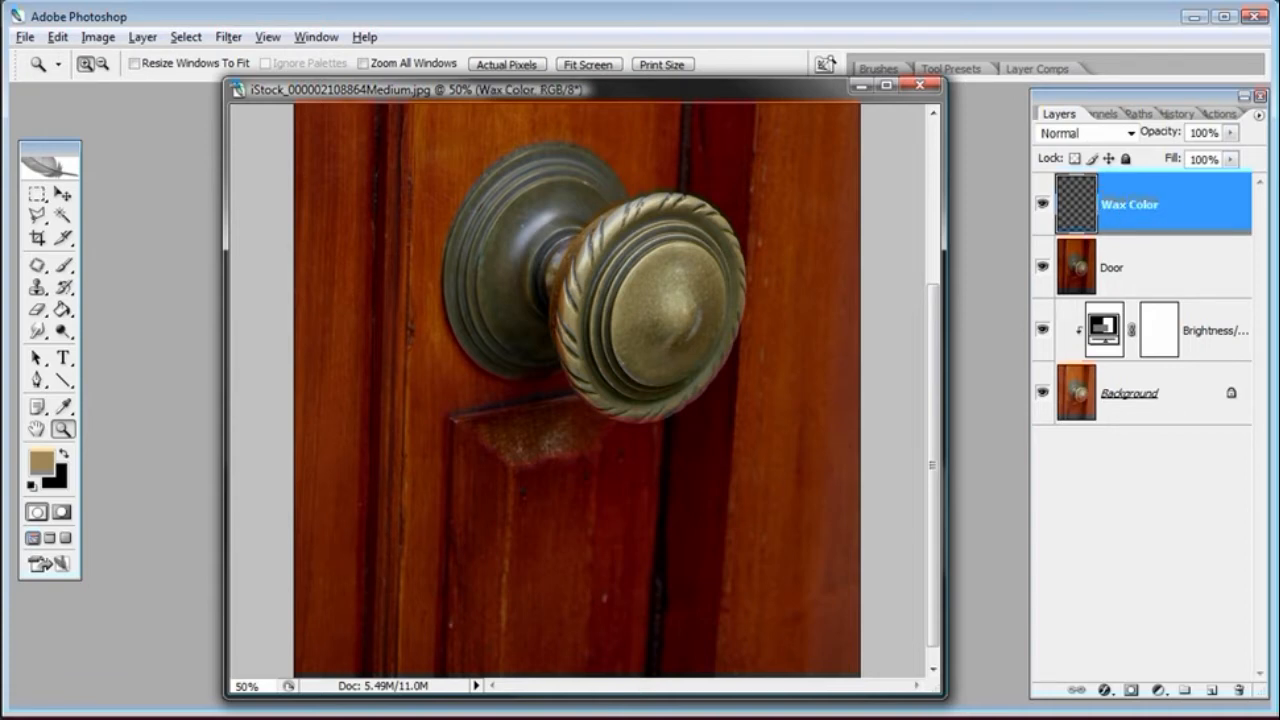
Open waxcolor.psd from the Covered with Wax folder in Bridge and position its window beside the door image
key("alt+Tab")
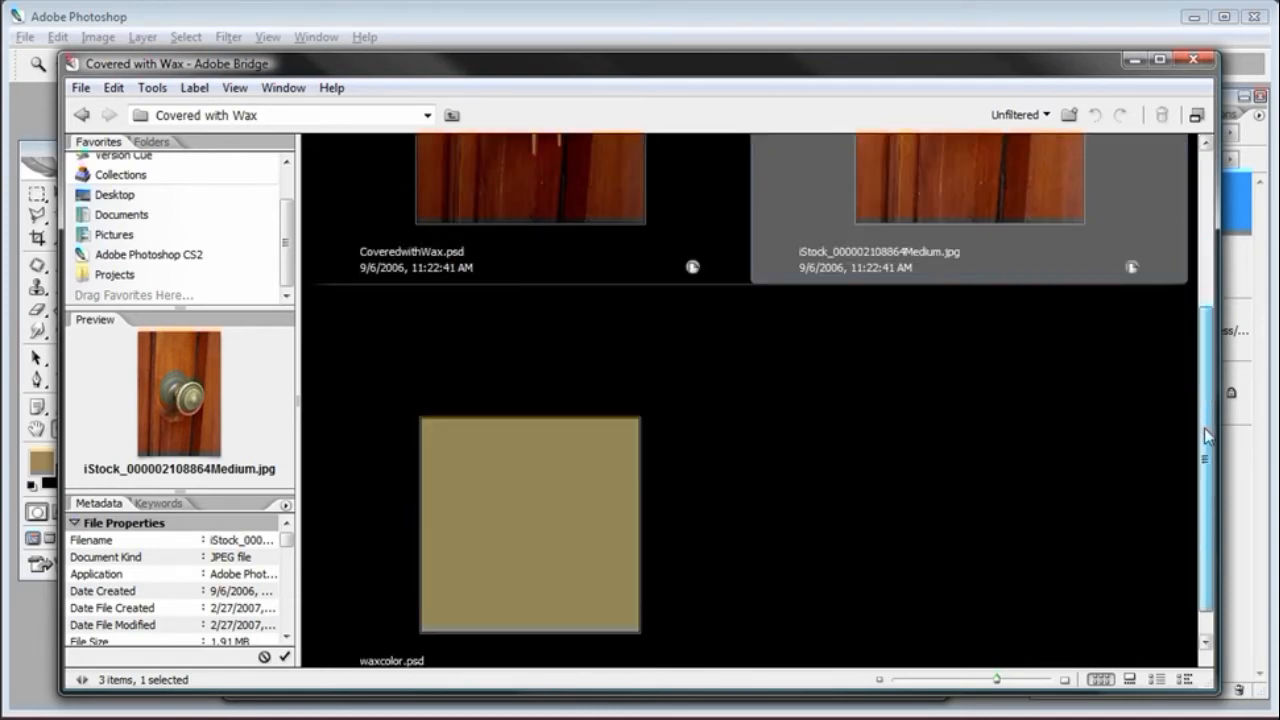
left_click(517, 514)
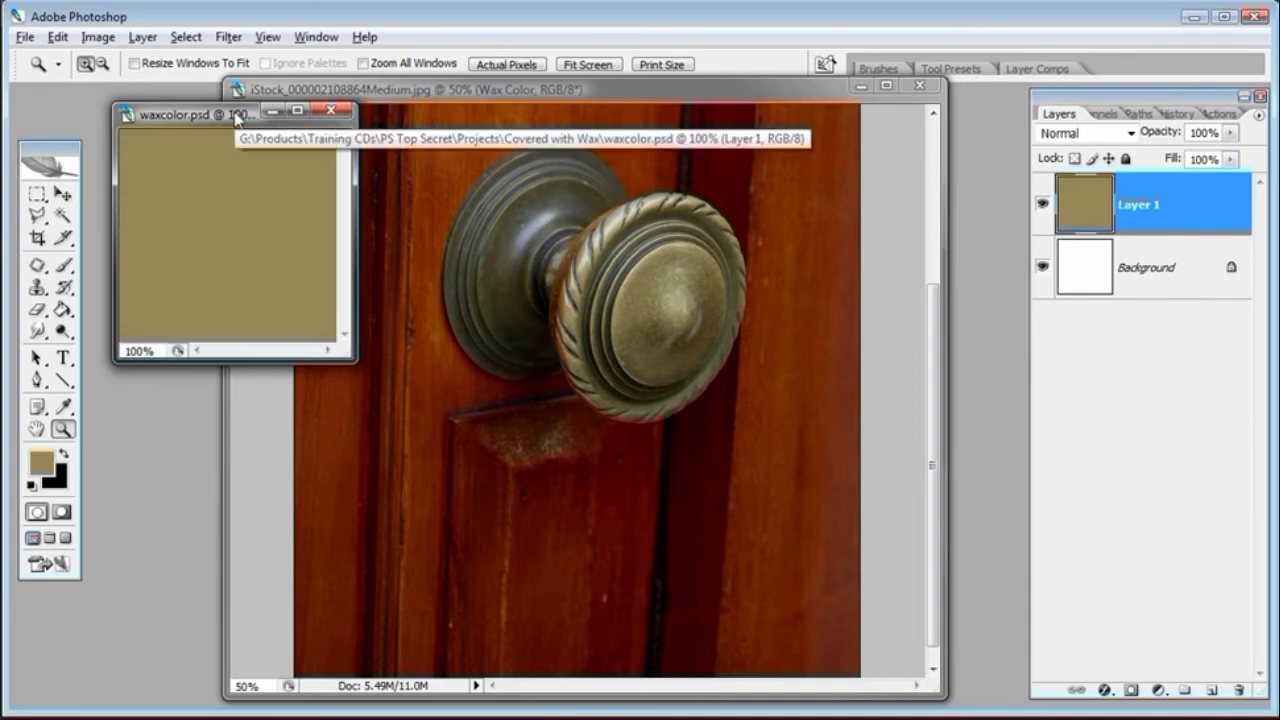
left_click_drag(236, 118, 234, 127)
Sample the wax color from waxcolor.psd as the foreground color with the Eyedropper Tool, then return to the door image
left_click(64, 407)
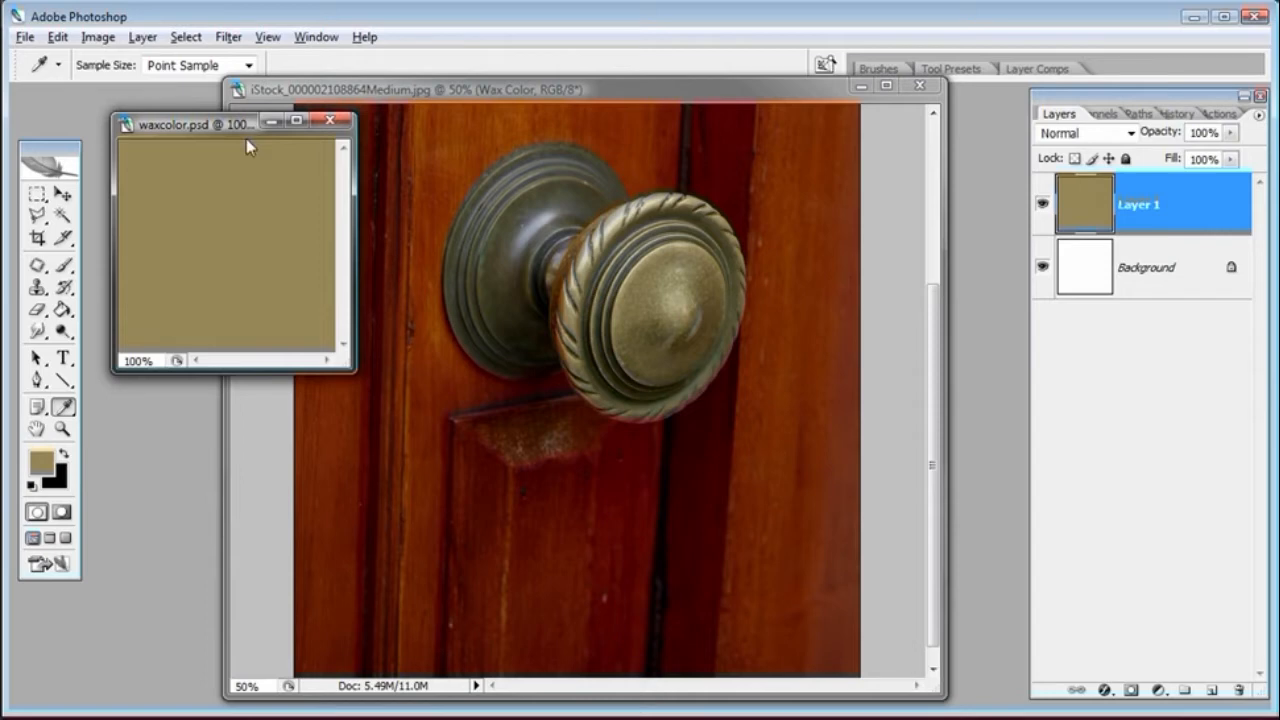
left_click(34, 476)
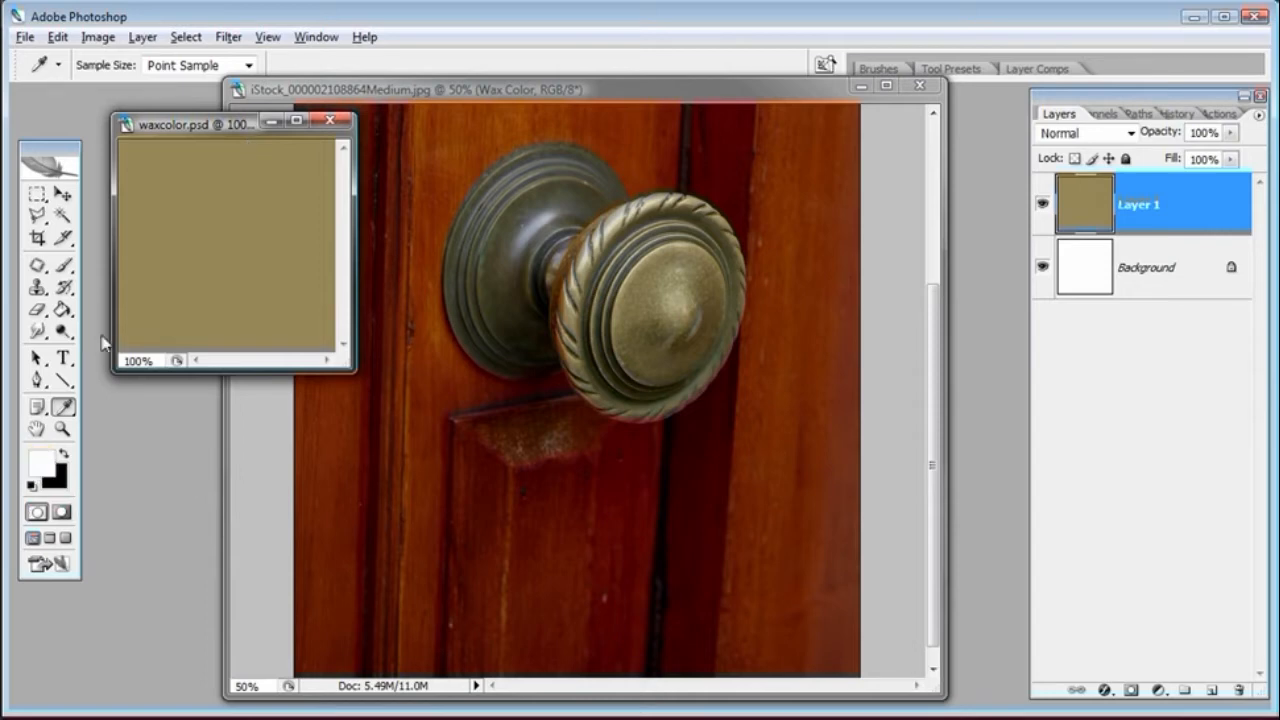
left_click(67, 423)
left_click(67, 413)
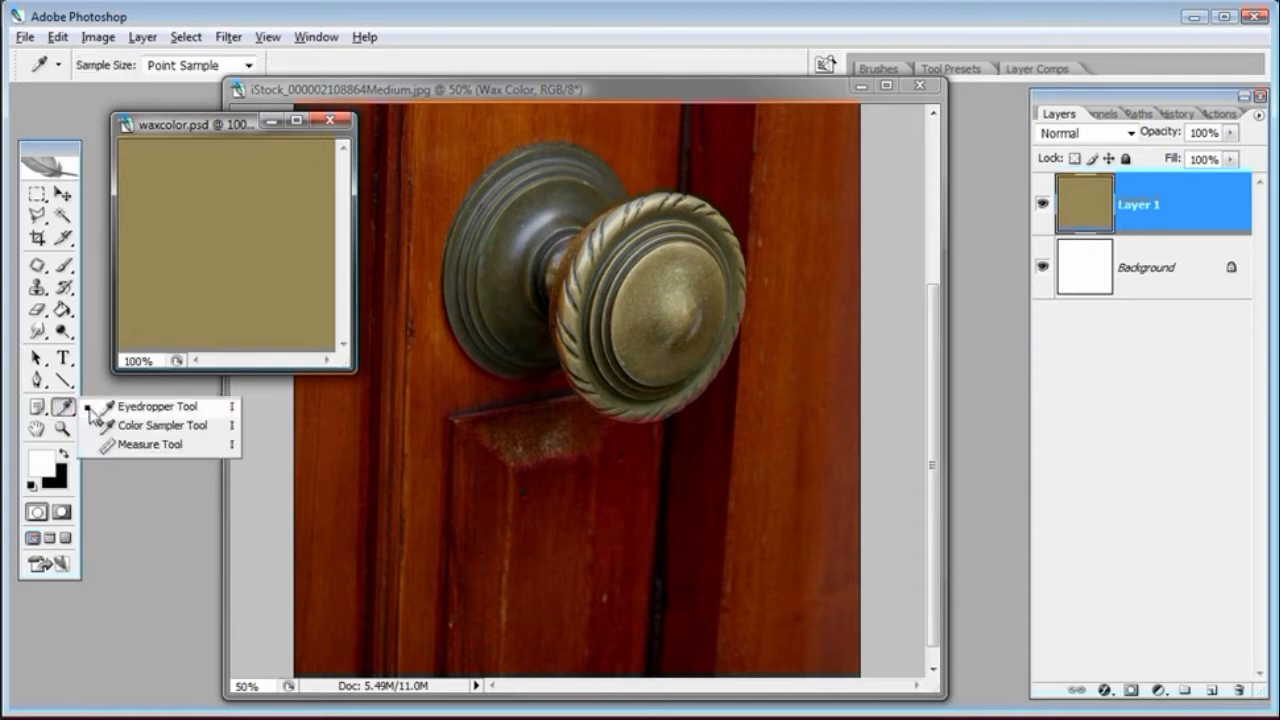
left_click(130, 406)
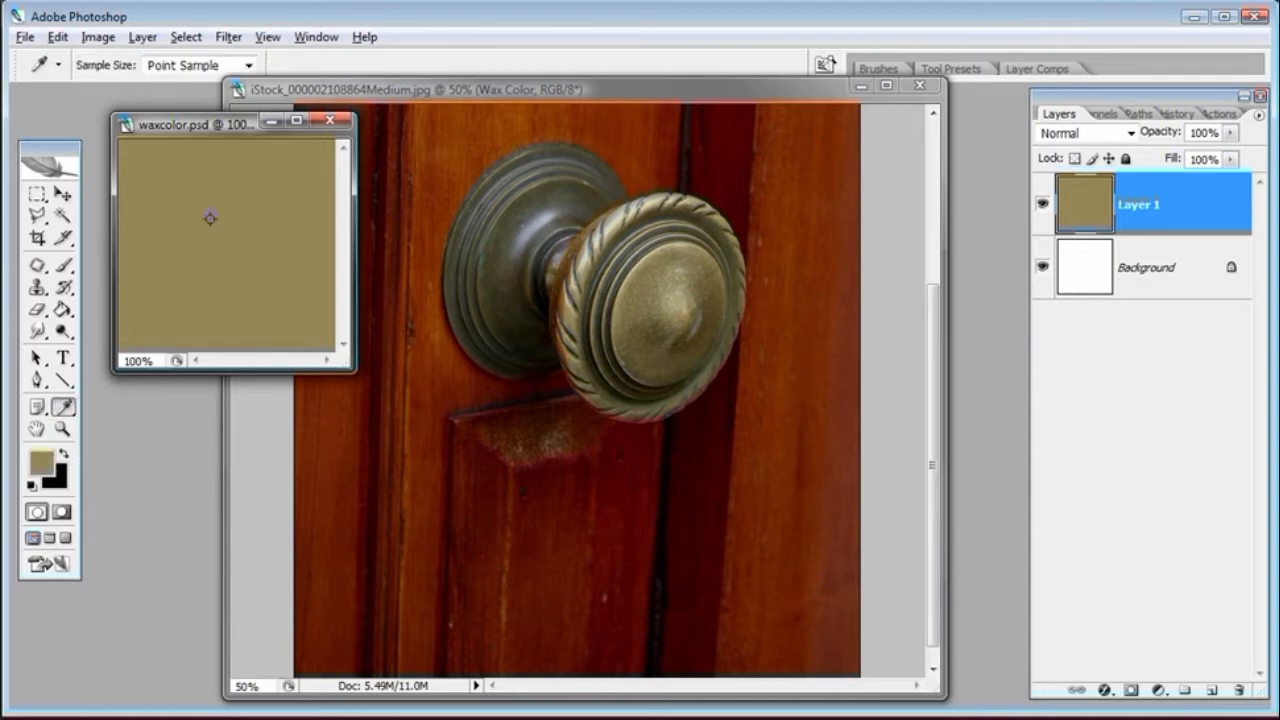
left_click(545, 90)
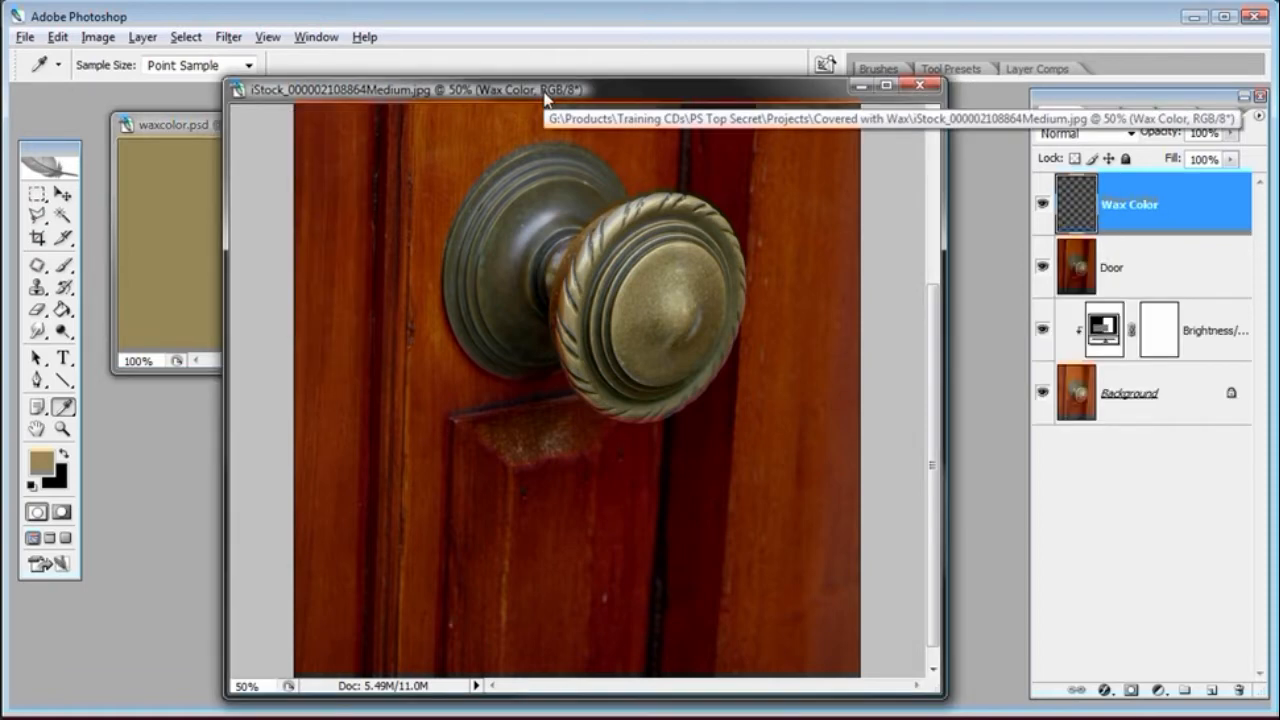
Paint the wax color over the doorknob on the Wax Color layer with a 110 px soft Brush at 100% opacity
left_click(66, 265)
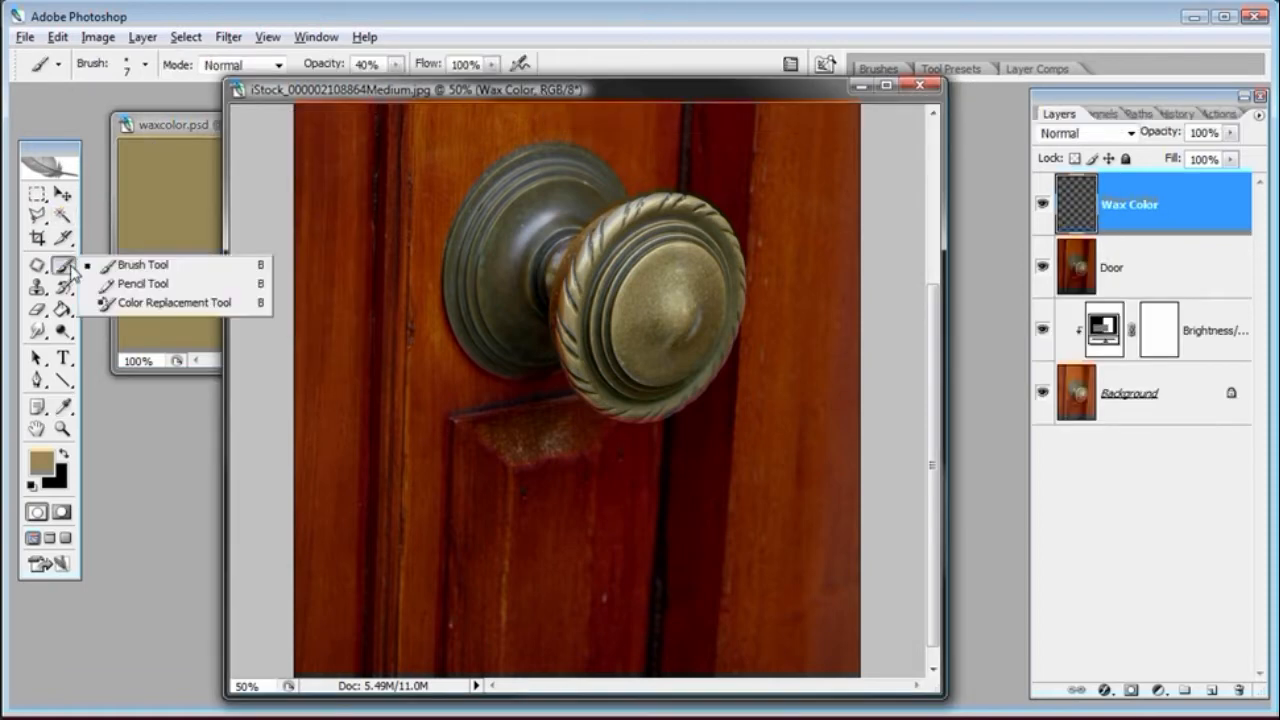
left_click(106, 268)
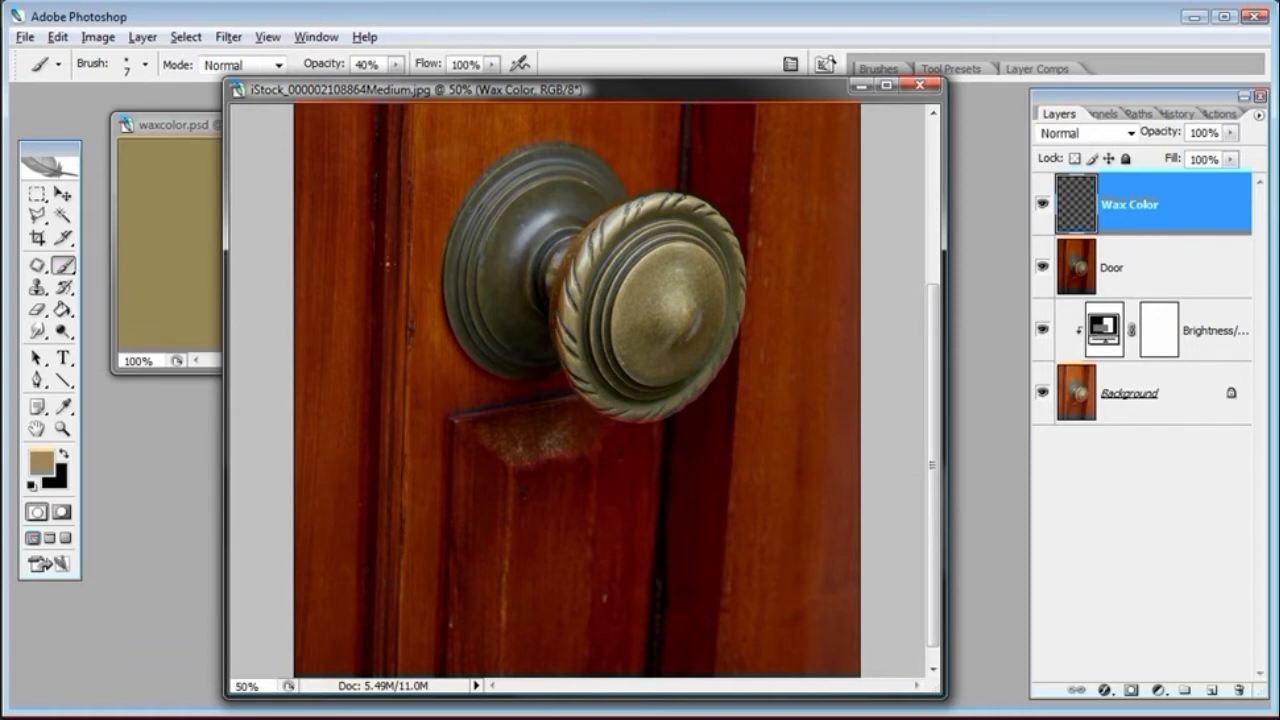
right_click(418, 308)
left_click_drag(470, 308, 476, 308)
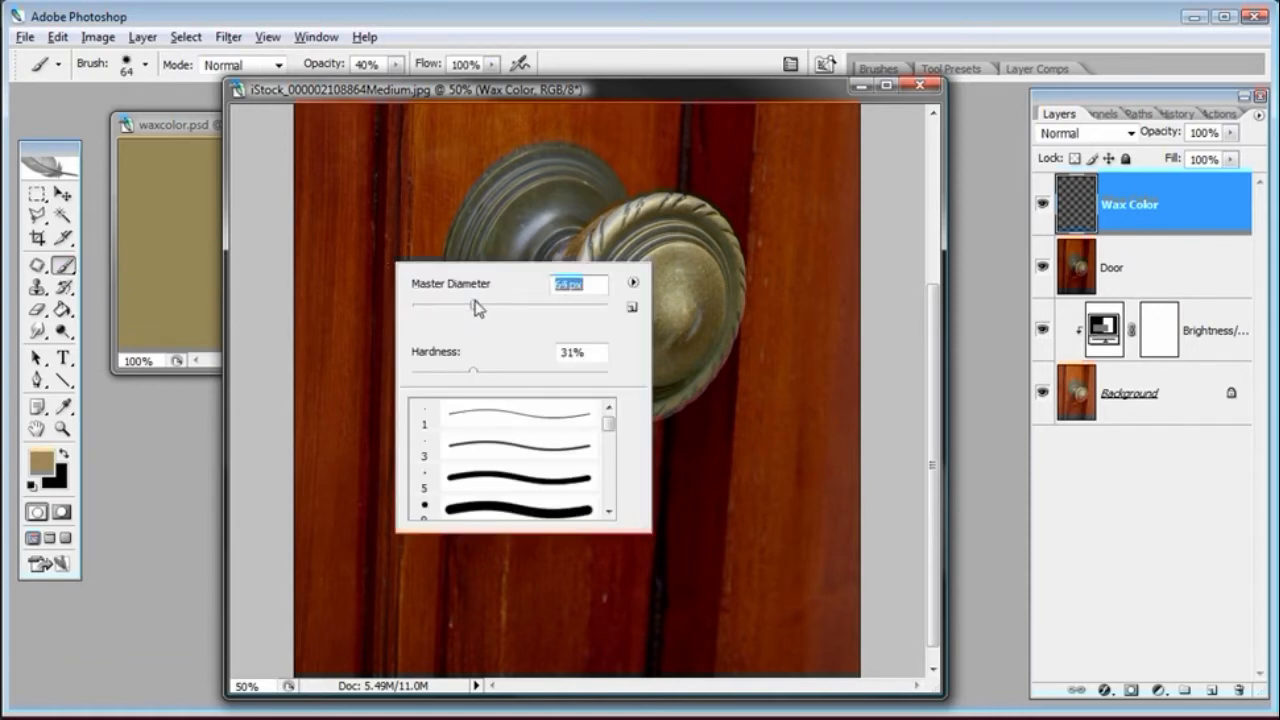
left_click_drag(455, 375, 422, 362)
left_click(439, 373)
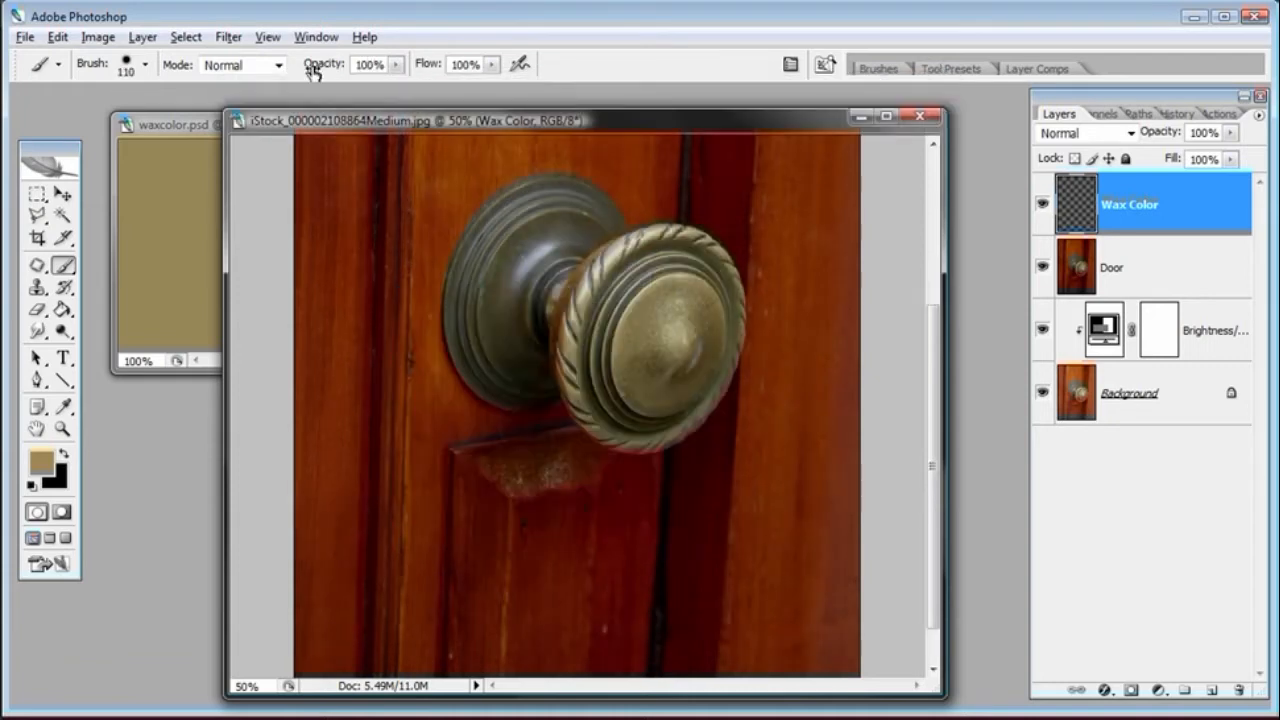
mouse_move(612, 300)
left_mouse_down()
mouse_move(586, 360)
mouse_move(608, 387)
mouse_move(636, 321)
mouse_move(632, 293)
mouse_move(613, 310)
mouse_move(602, 300)
mouse_move(631, 271)
mouse_move(670, 296)
mouse_move(684, 359)
mouse_move(693, 343)
mouse_move(630, 406)
mouse_move(583, 356)
mouse_move(622, 412)
mouse_move(604, 402)
mouse_move(612, 415)
mouse_move(672, 409)
mouse_move(693, 380)
mouse_move(699, 283)
mouse_move(674, 268)
mouse_move(630, 270)
mouse_move(606, 294)
left_mouse_up()
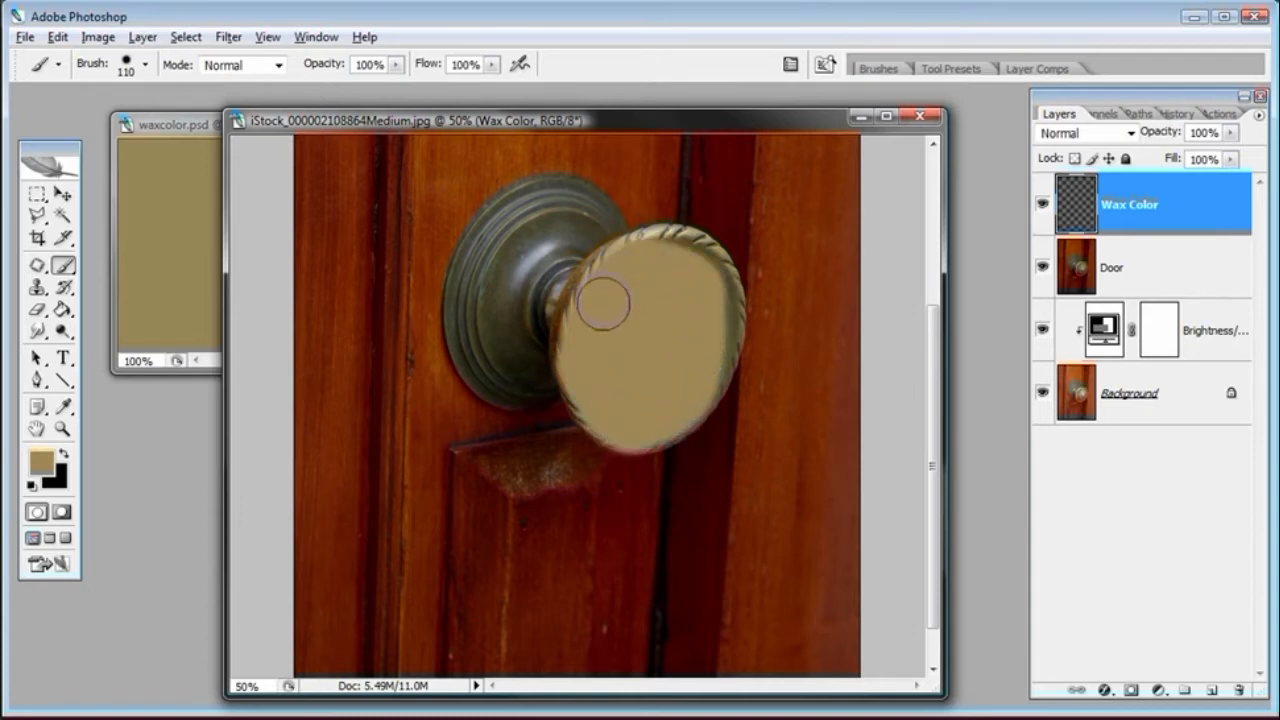
Keep the brush at 110 px and 17% hardness and paint over the knob's upper edge
right_click(649, 309)
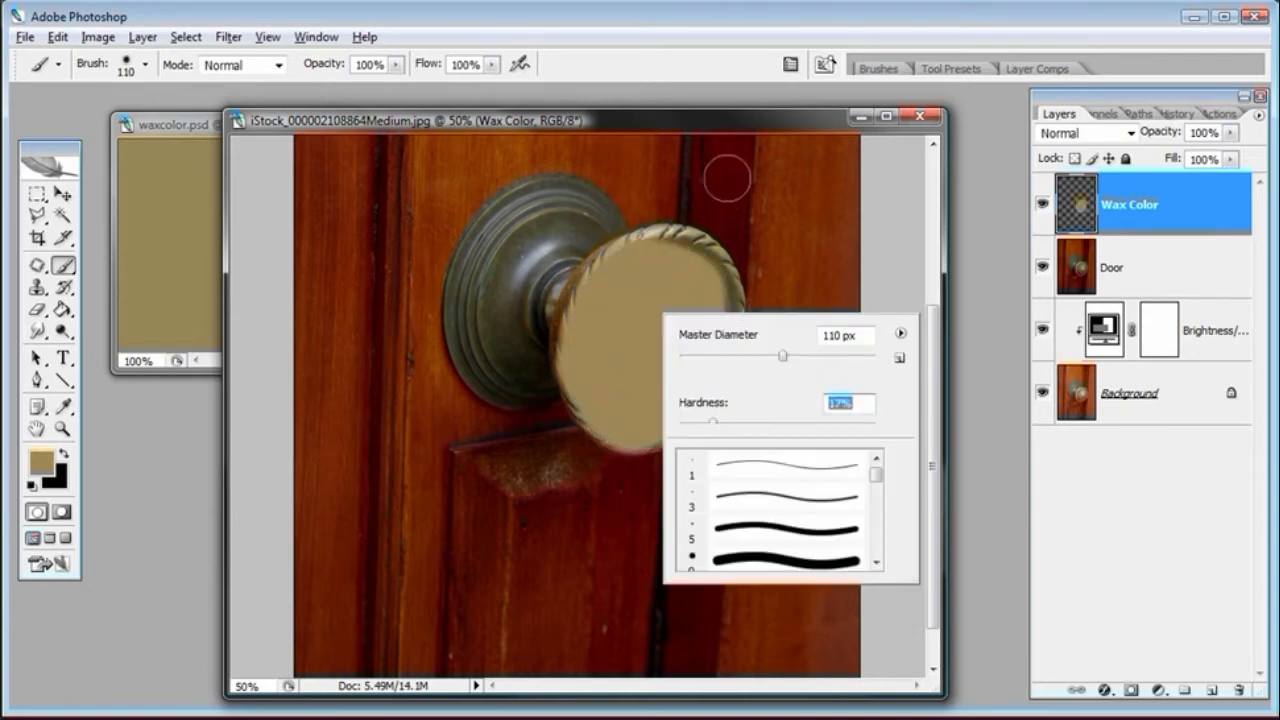
key("Return")
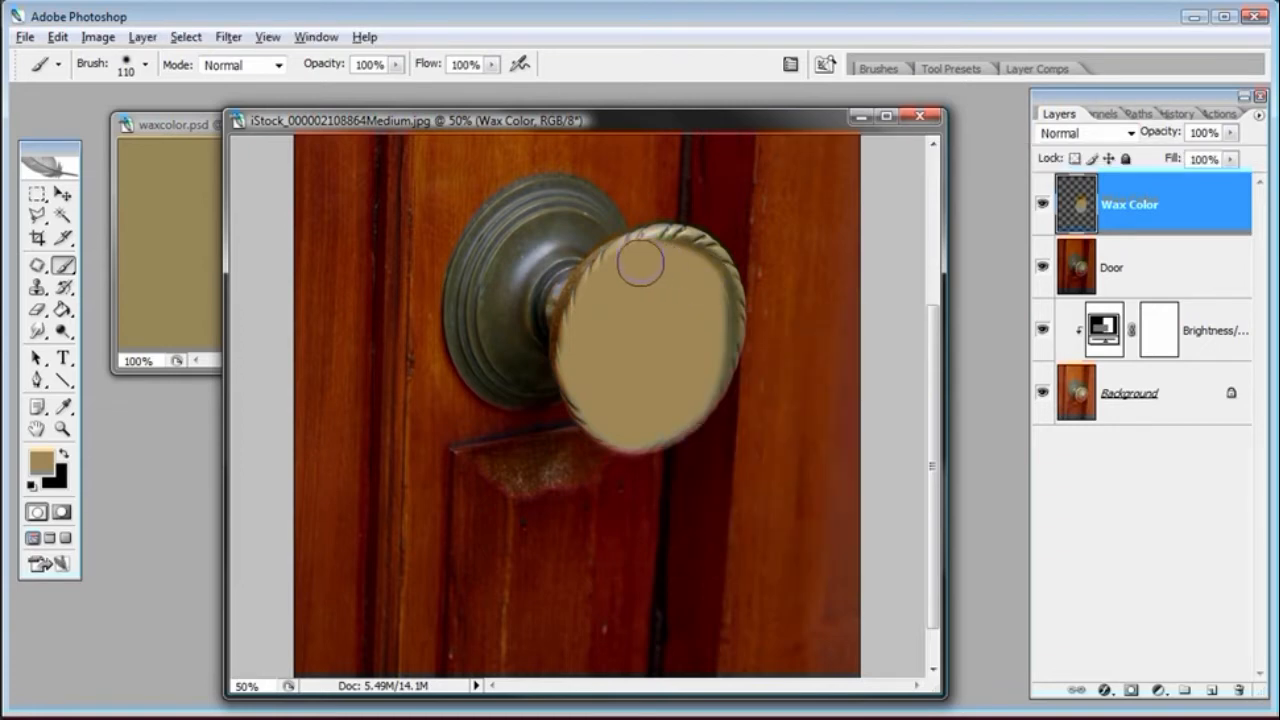
left_click_drag(626, 263, 663, 277)
right_click(658, 273)
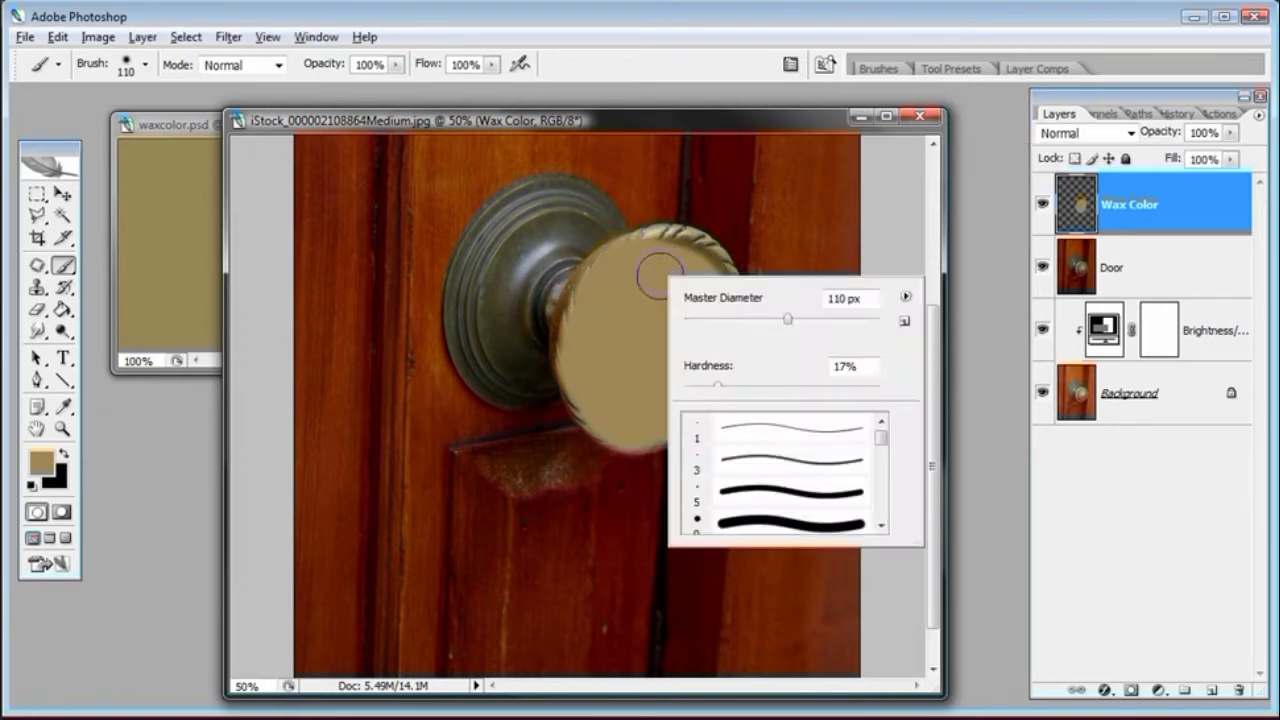
left_click(667, 118)
Raise the brush hardness to 72%, paint the rest of the knob, and undo the last stroke
right_click(653, 308)
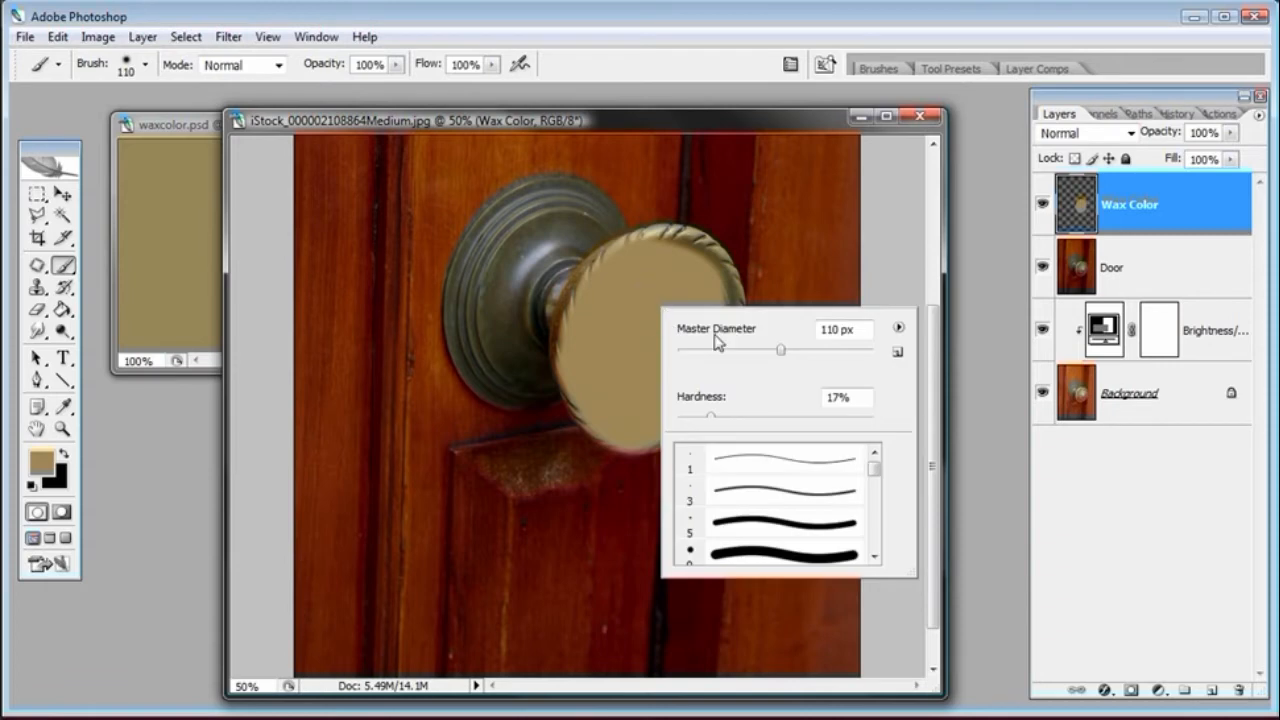
left_click(824, 415)
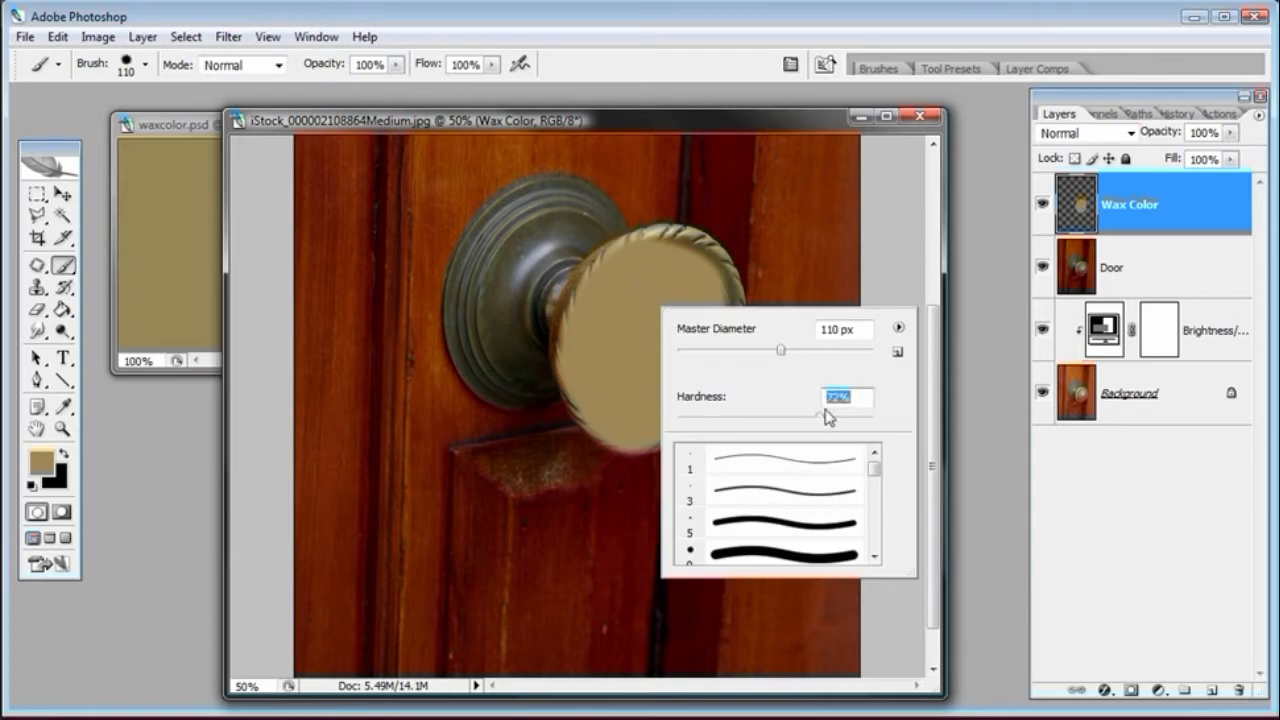
left_click(778, 119)
mouse_move(636, 268)
left_mouse_down()
mouse_move(606, 286)
mouse_move(592, 319)
mouse_move(598, 399)
mouse_move(623, 417)
mouse_move(662, 414)
mouse_move(653, 422)
mouse_move(701, 374)
mouse_move(709, 312)
mouse_move(709, 353)
mouse_move(707, 272)
mouse_move(646, 255)
mouse_move(594, 302)
mouse_move(585, 366)
mouse_move(601, 407)
mouse_move(646, 422)
mouse_move(709, 366)
mouse_move(711, 266)
mouse_move(684, 249)
mouse_move(635, 256)
mouse_move(593, 300)
mouse_move(582, 336)
mouse_move(601, 294)
mouse_move(584, 323)
mouse_move(597, 403)
mouse_move(634, 423)
mouse_move(671, 409)
mouse_move(677, 400)
mouse_move(619, 423)
mouse_move(666, 371)
mouse_move(611, 429)
mouse_move(627, 445)
mouse_move(643, 406)
mouse_move(684, 380)
left_mouse_up()
key("ctrl+z")
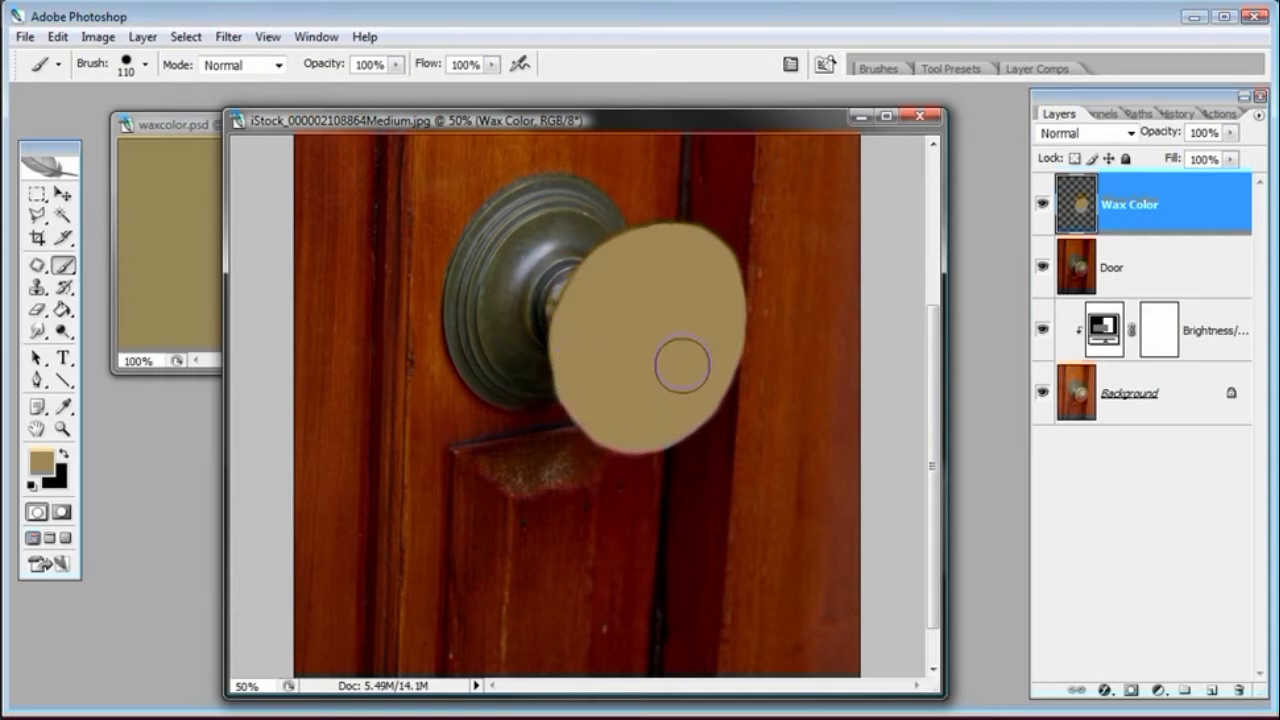
Set the Wax Color layer's blend mode to Hard Light
left_click(193, 128)
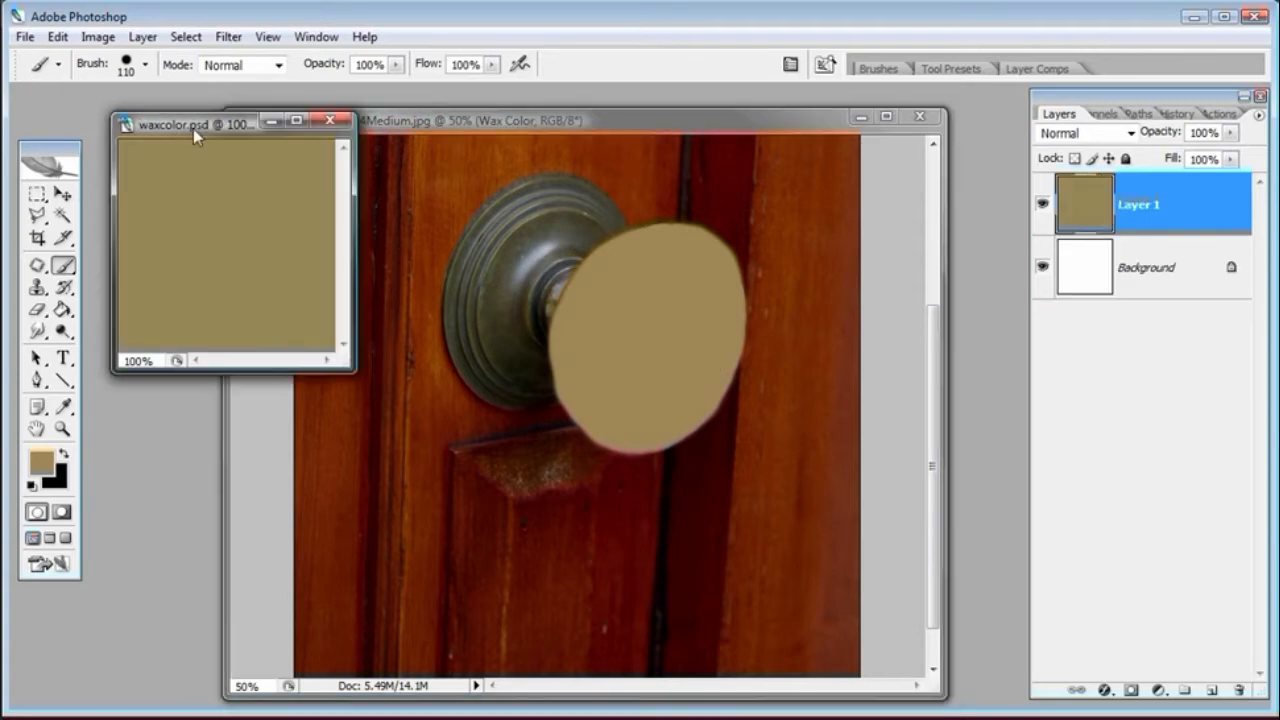
left_click(395, 125)
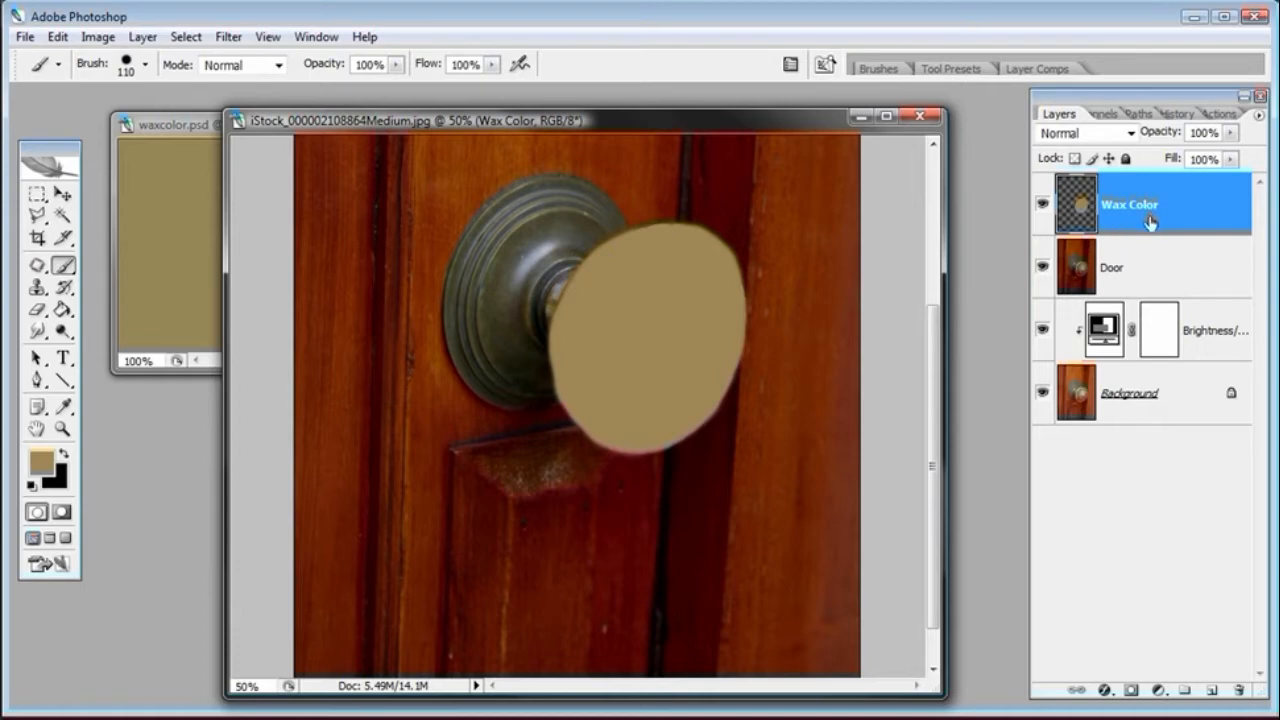
left_click(1130, 133)
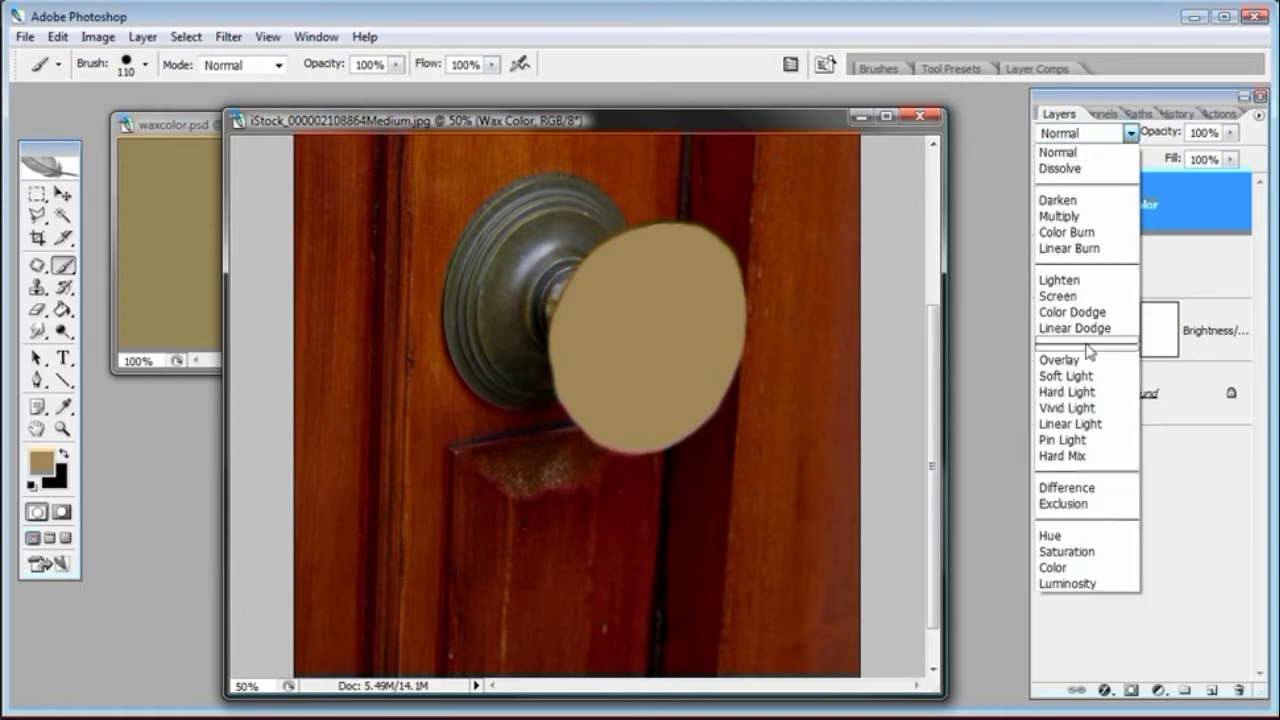
left_click(1079, 392)
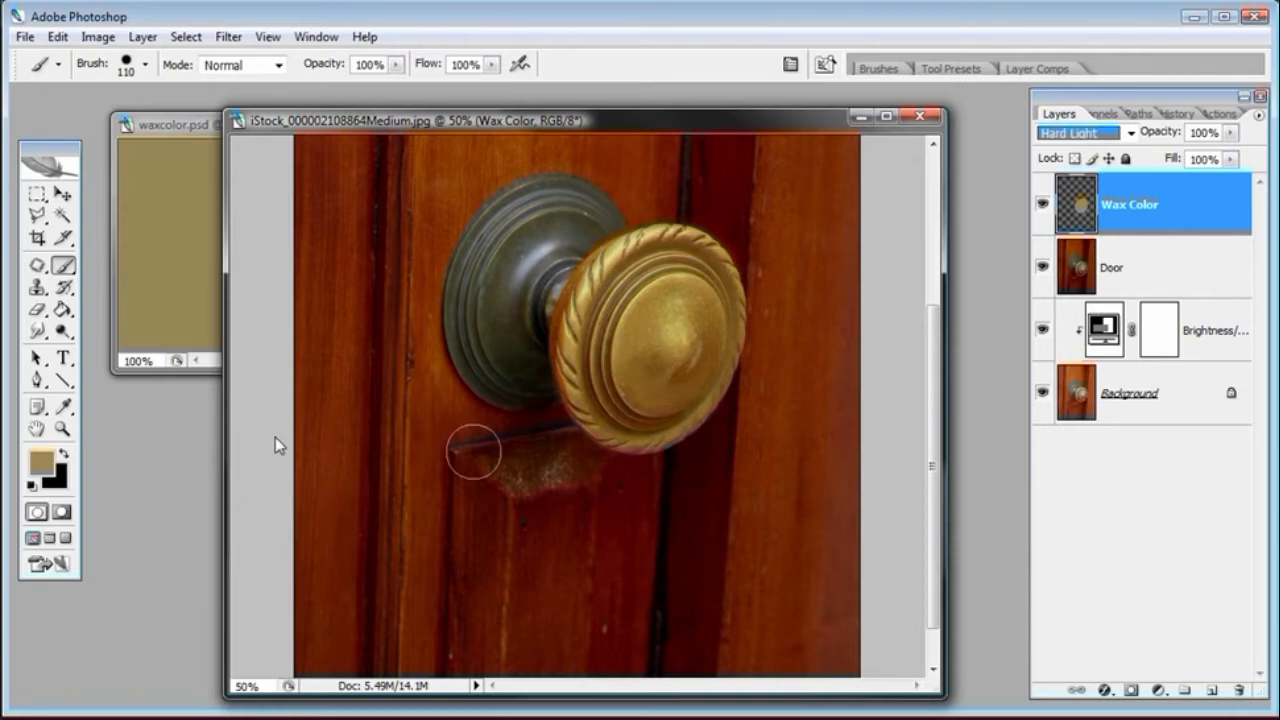
Zoom in on the doorknob and toggle the Wax Color layer's visibility to compare the effect
left_click(62, 429)
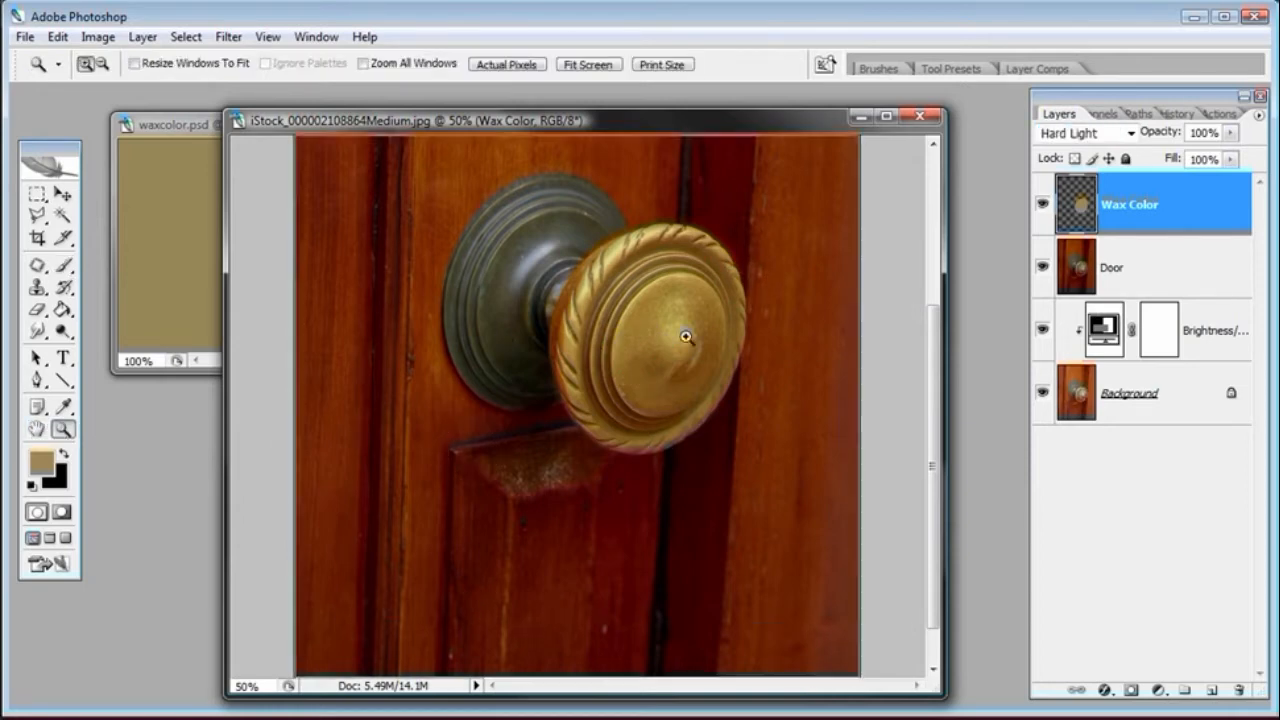
left_click(686, 337)
left_click(730, 359)
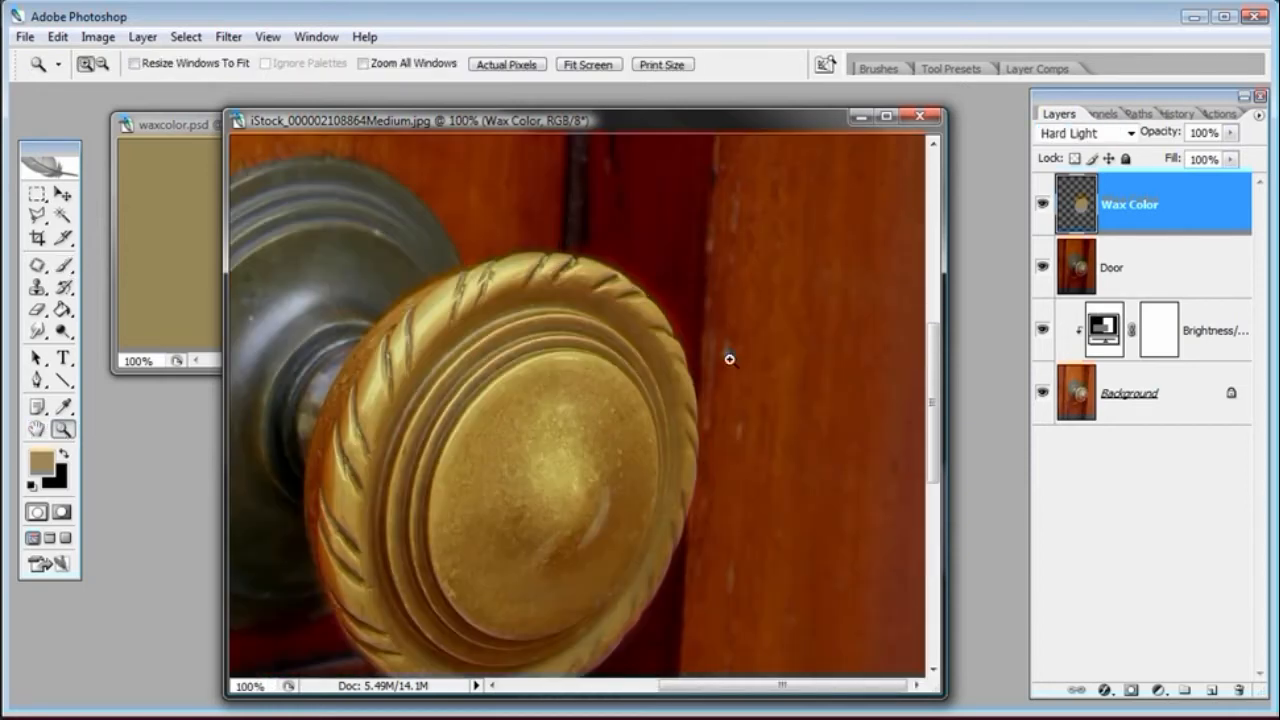
left_click(1043, 205)
left_click(1044, 206)
Erase the wax color spilling past the knob's edges with a 51 px Eraser at 28% hardness
key("e")
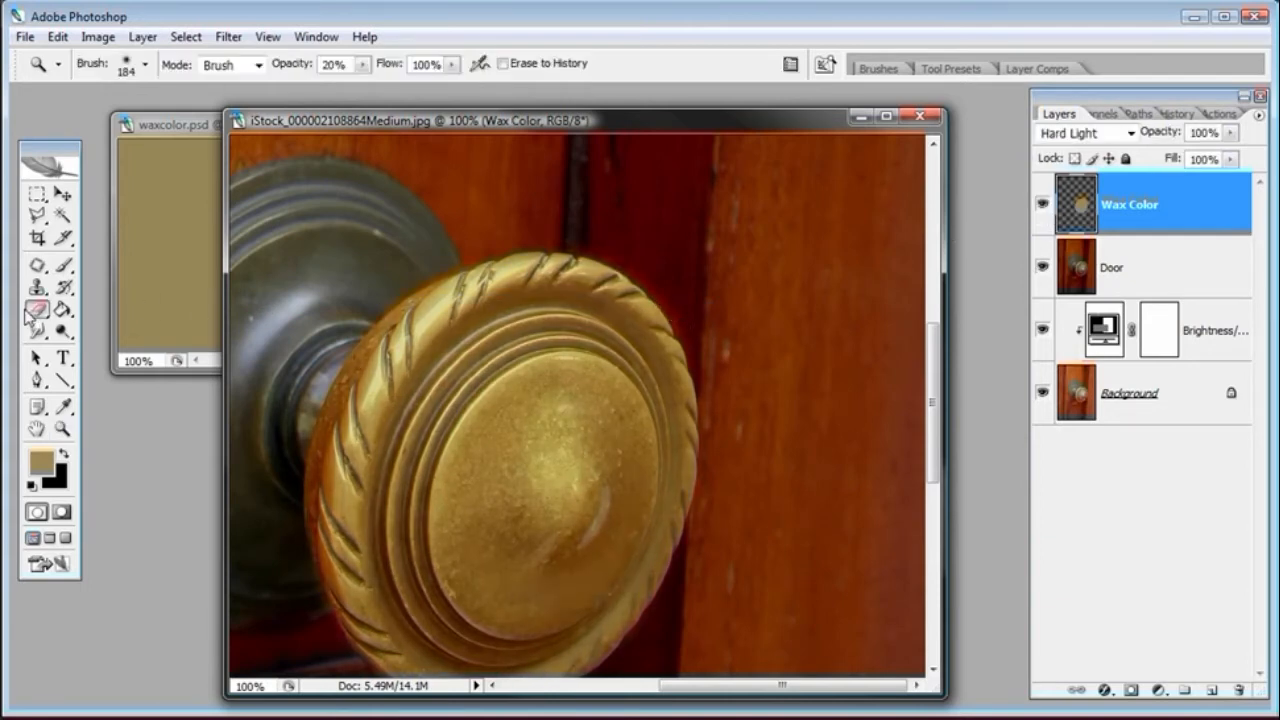
right_click(748, 292)
left_click_drag(779, 328, 839, 336)
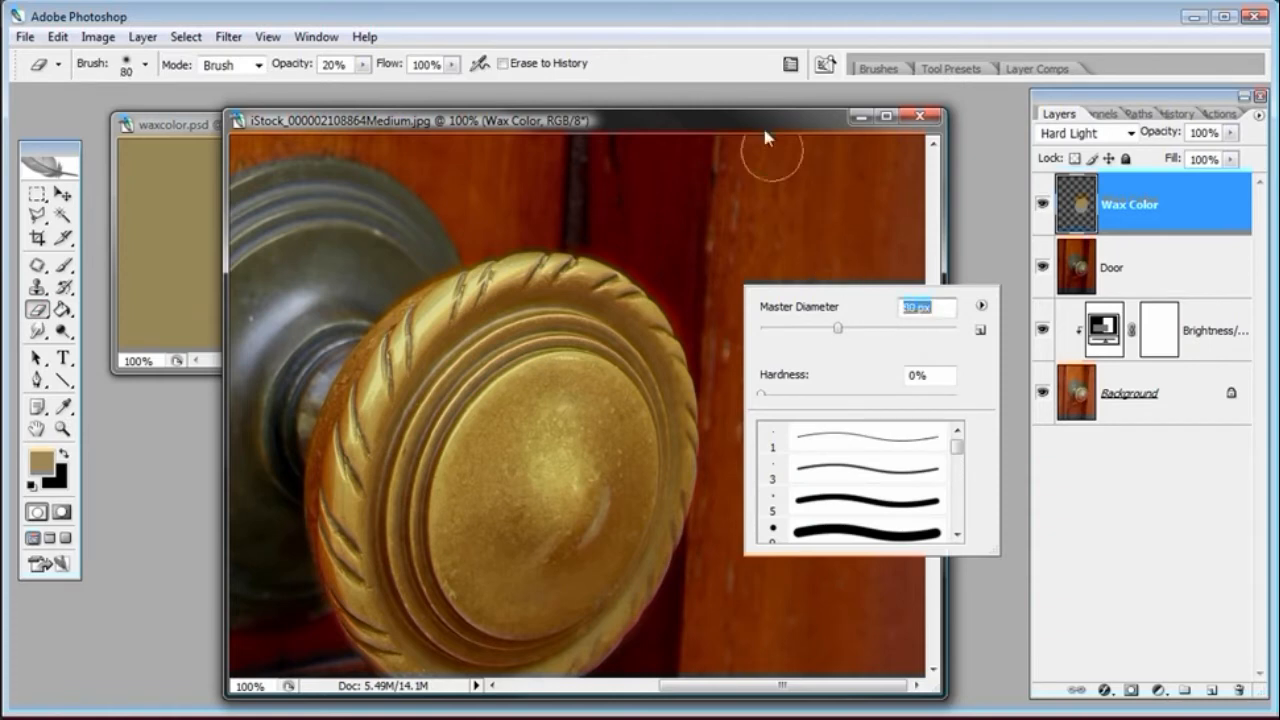
left_click(811, 330)
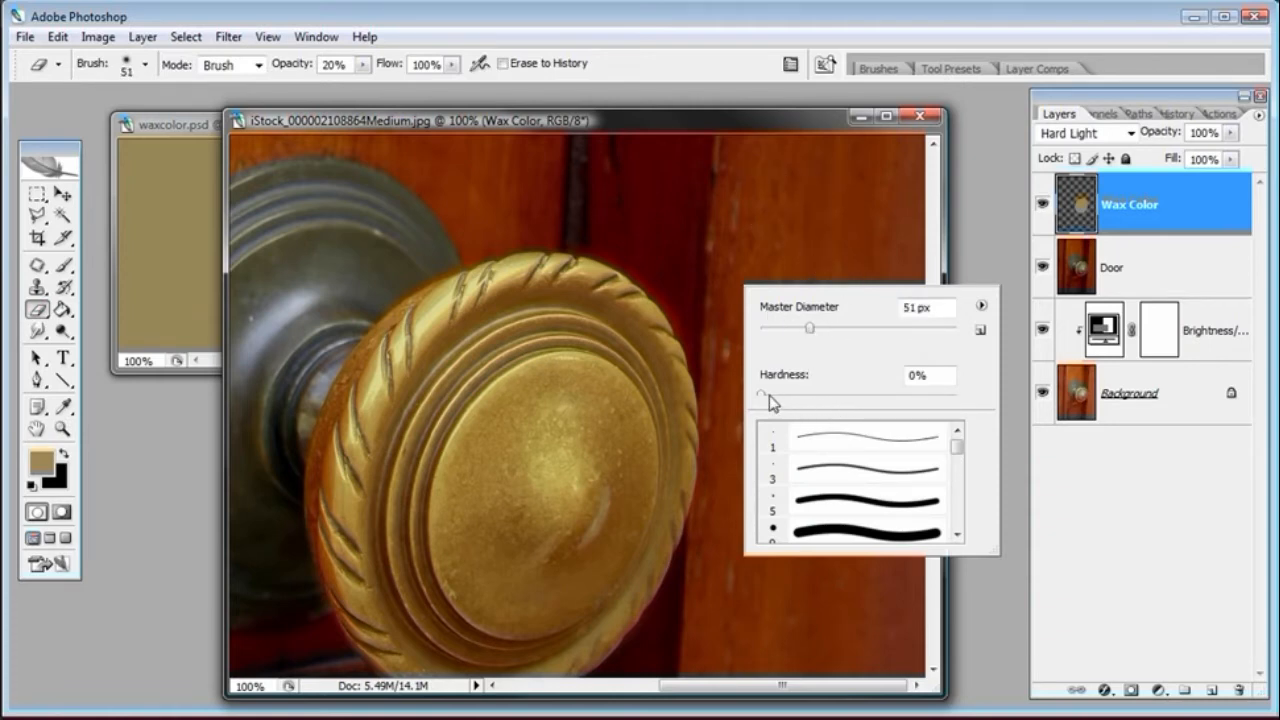
left_click_drag(764, 394, 810, 395)
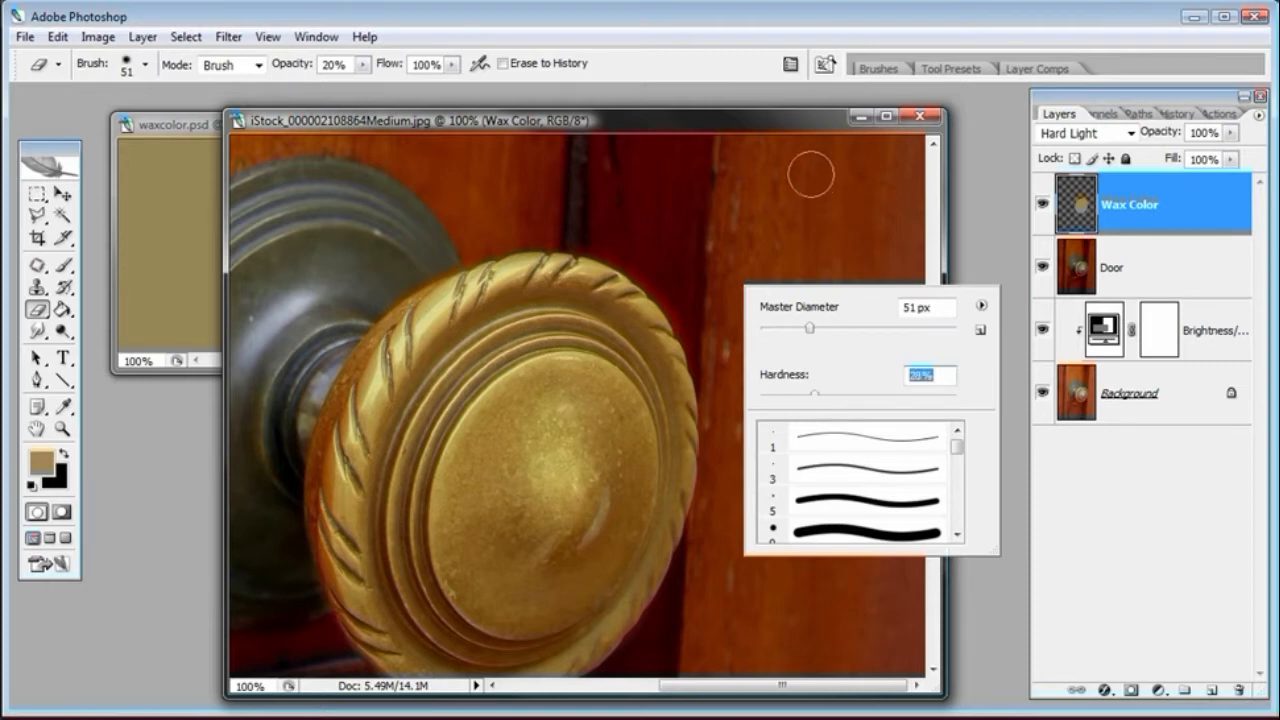
left_click(808, 124)
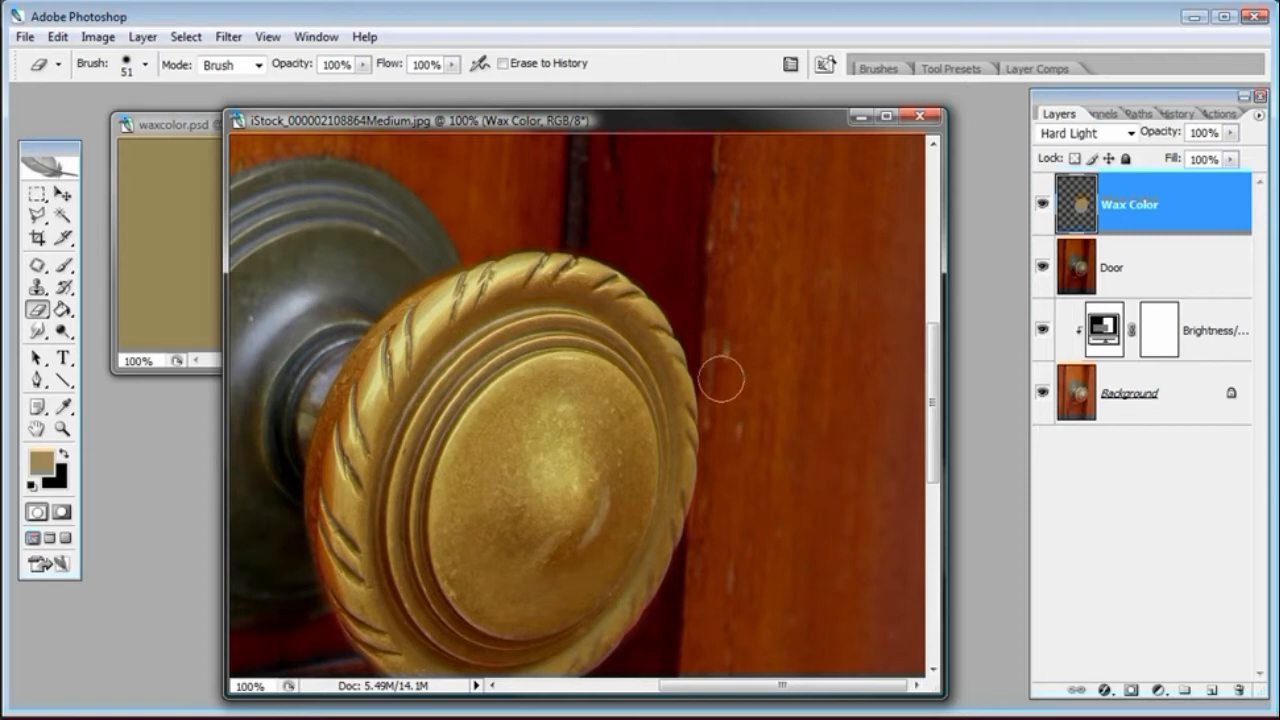
left_click_drag(657, 508, 743, 357)
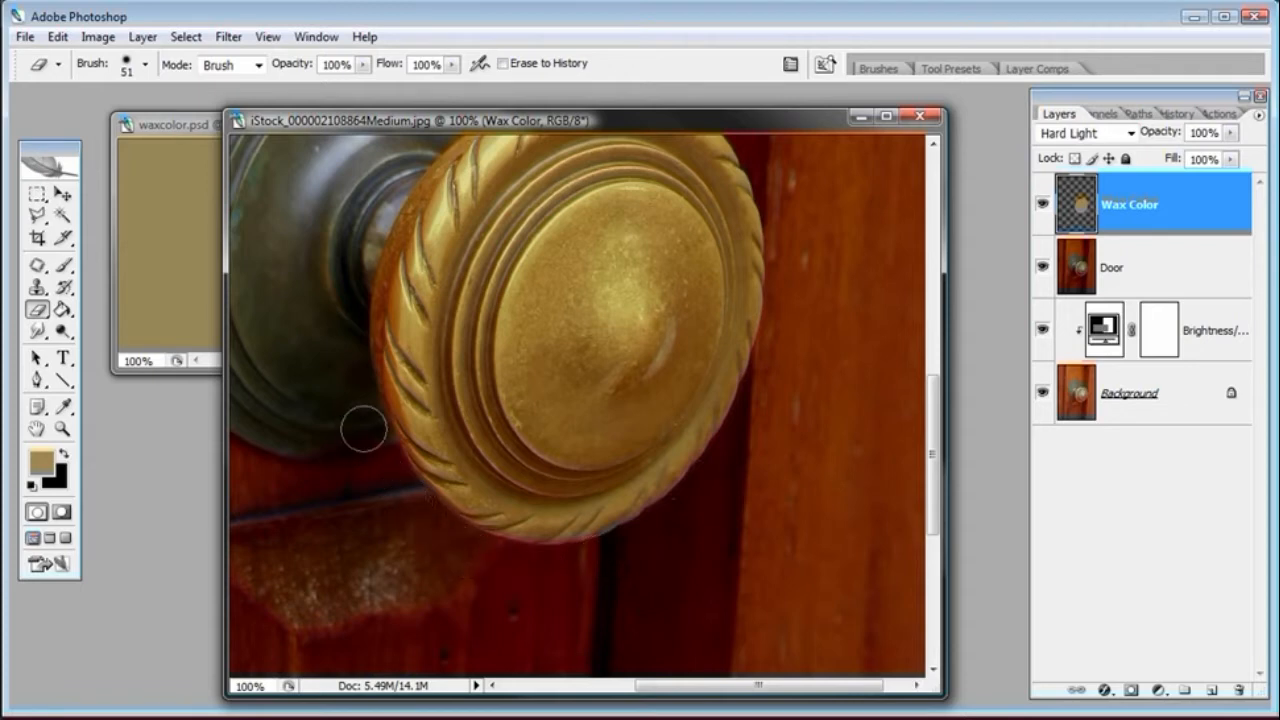
mouse_move(448, 273)
left_mouse_down()
mouse_move(453, 390)
mouse_move(461, 372)
left_mouse_up()
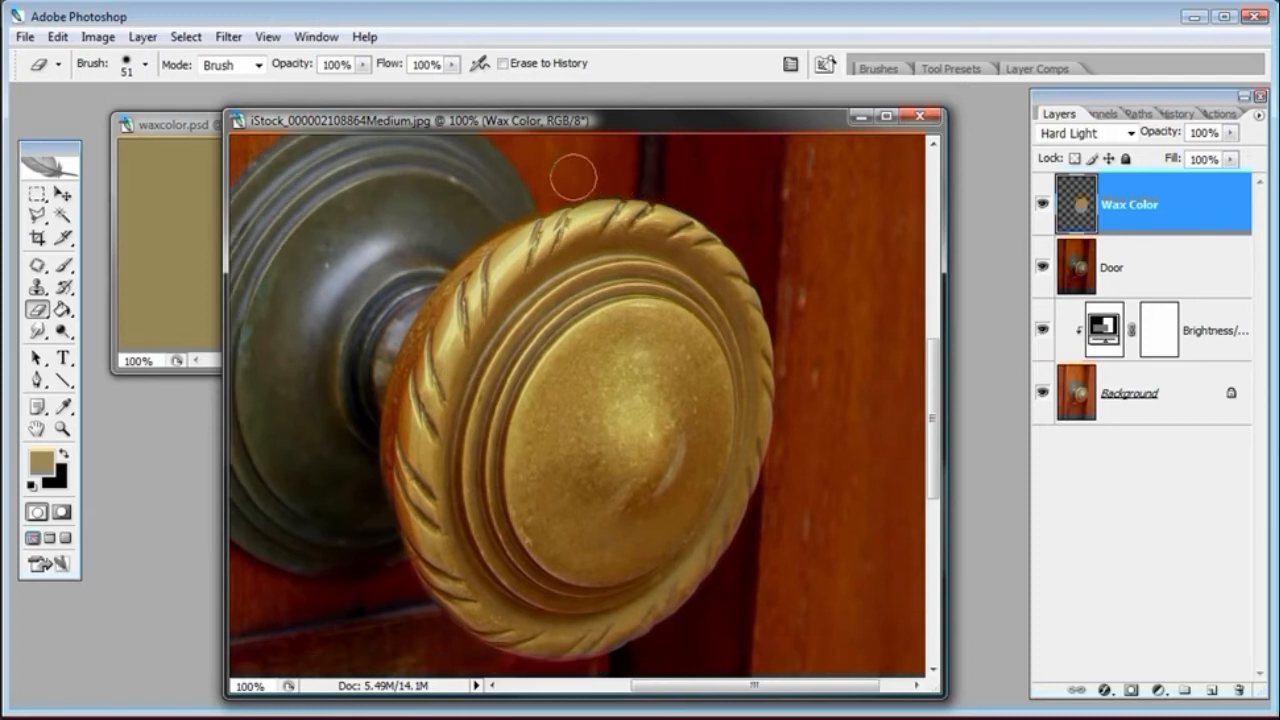
Create a new layer above Wax Color and name it Smudge & Drips
left_click_drag(931, 410, 931, 445)
key("ctrl+minus")
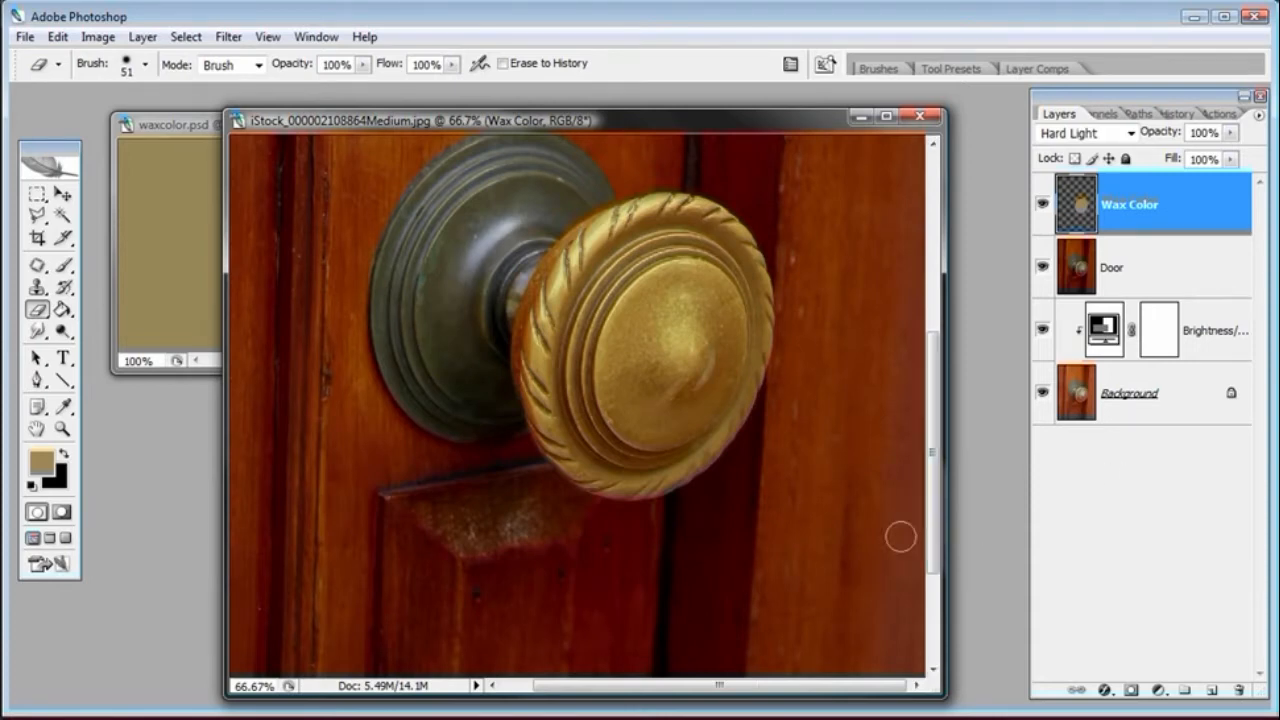
left_click(1209, 692)
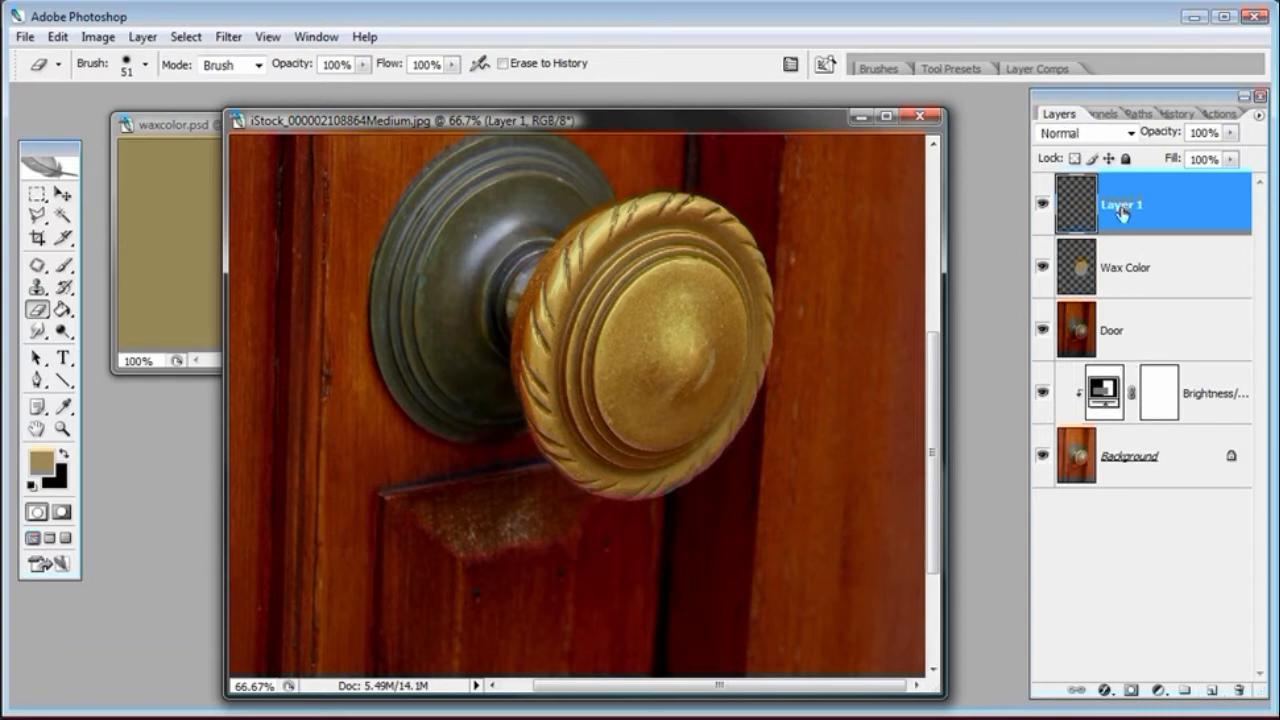
double_click(1122, 206)
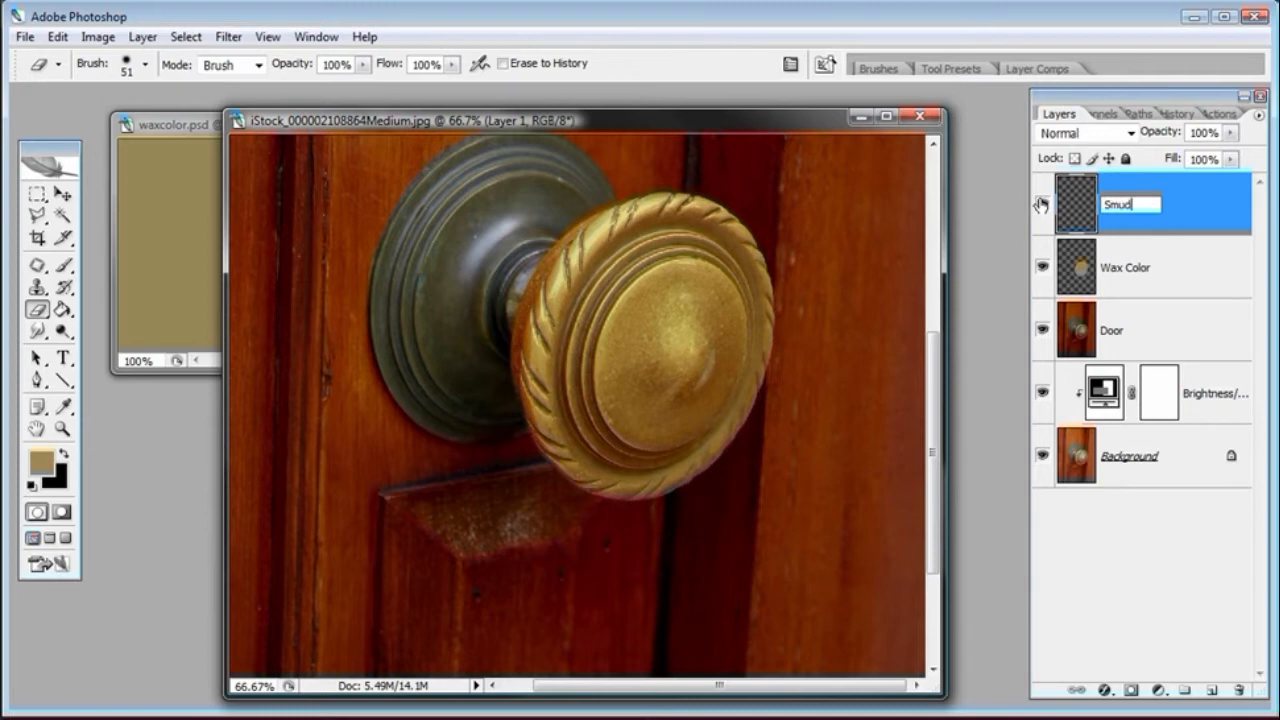
type("Smudge & Drips")
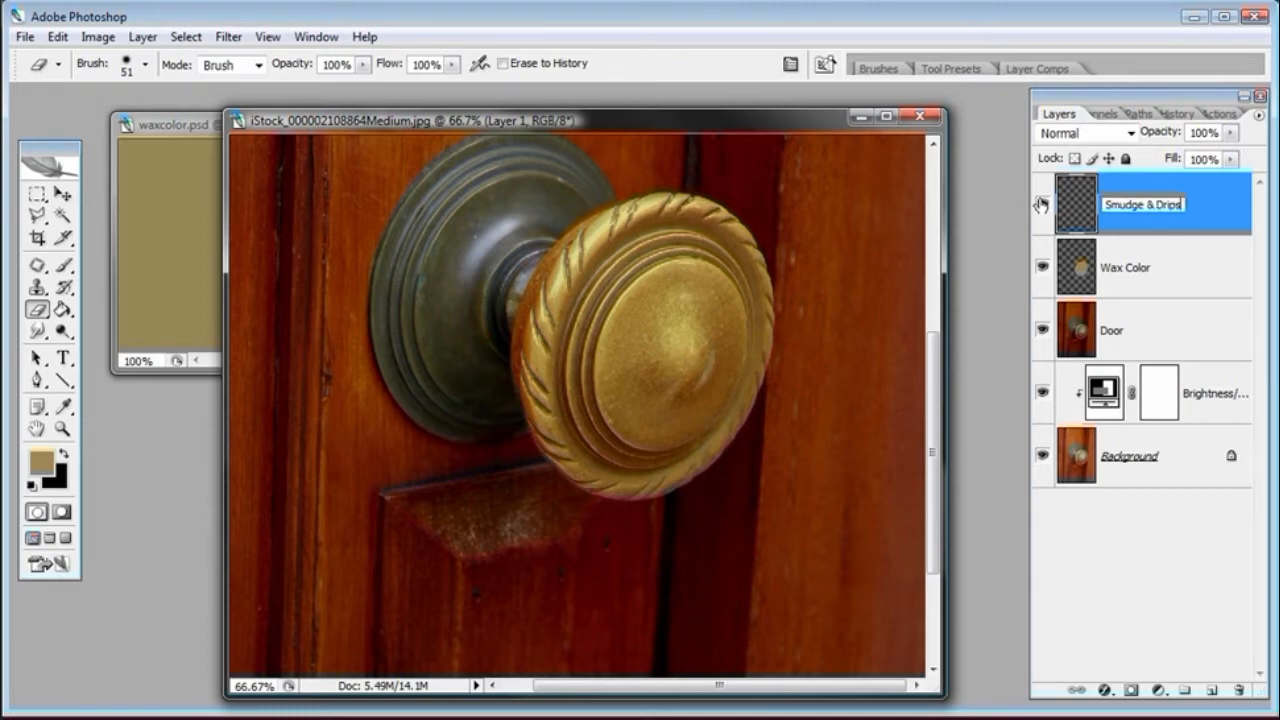
Select the Smudge tool and set a soft, 0% hardness brush of about 43 px for the Smudge & Drips layer
key("Return")
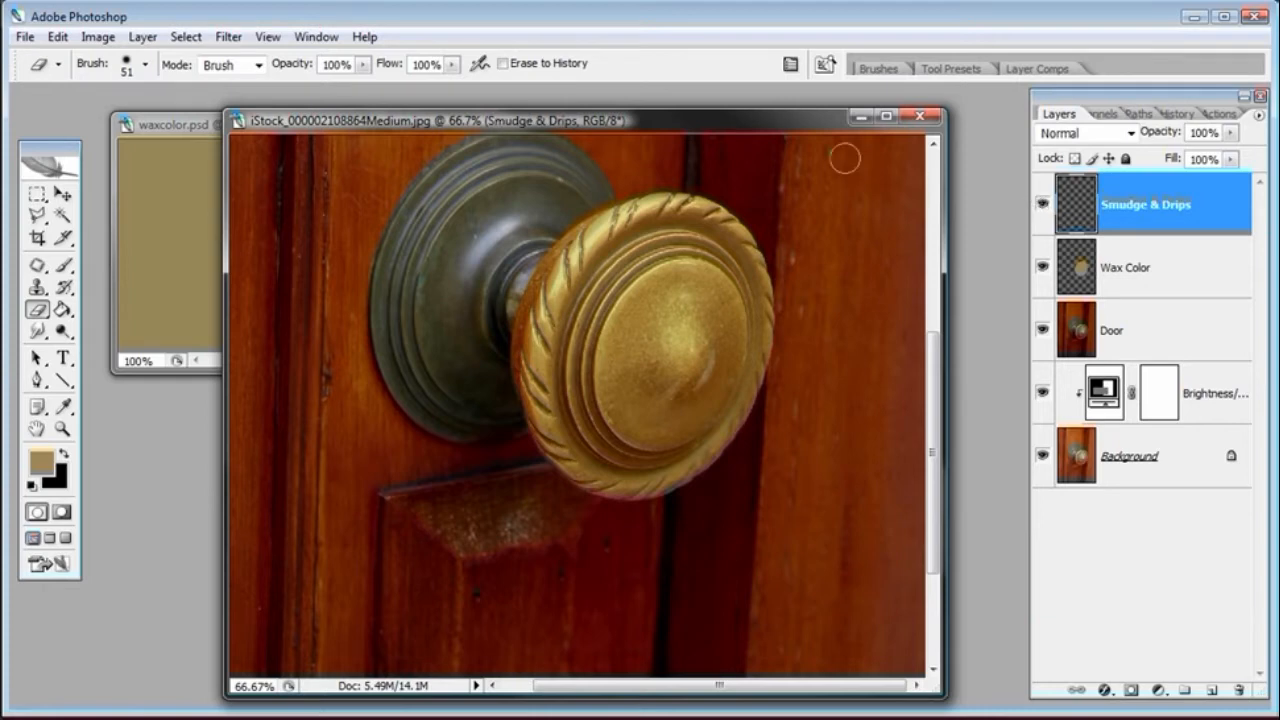
left_click_drag(785, 122, 779, 109)
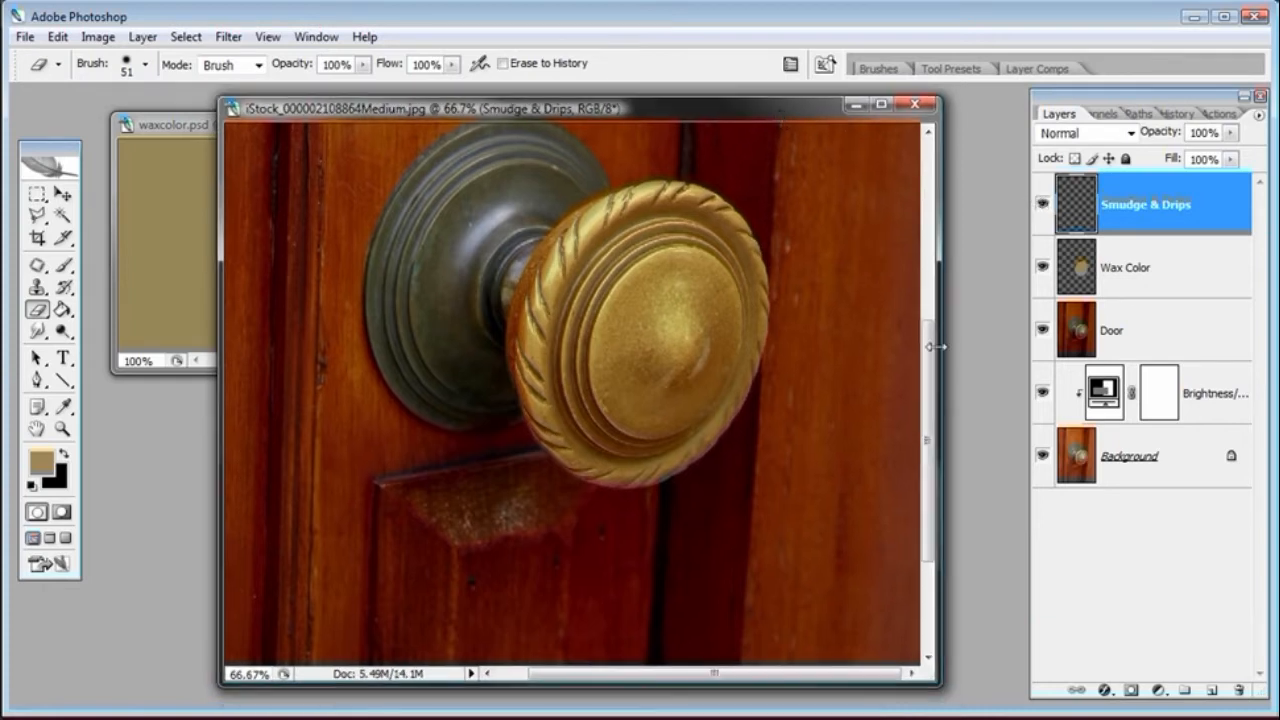
left_click_drag(929, 362, 929, 378)
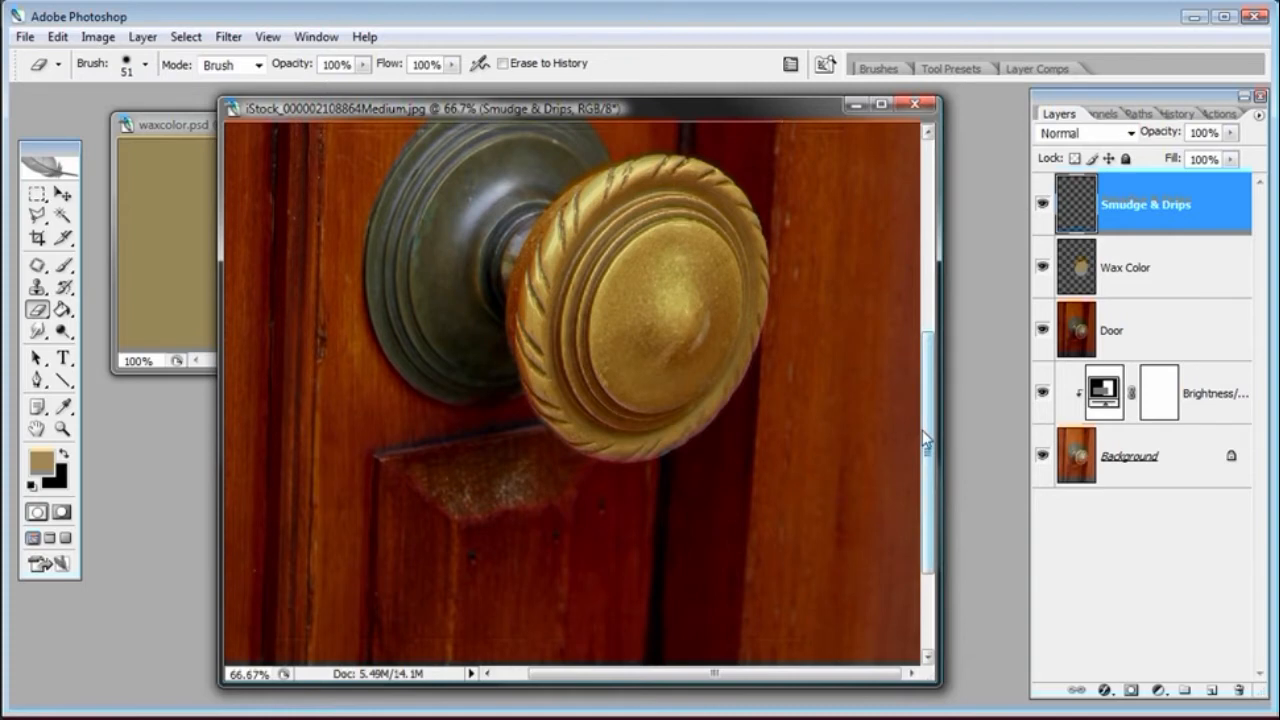
left_click(37, 333)
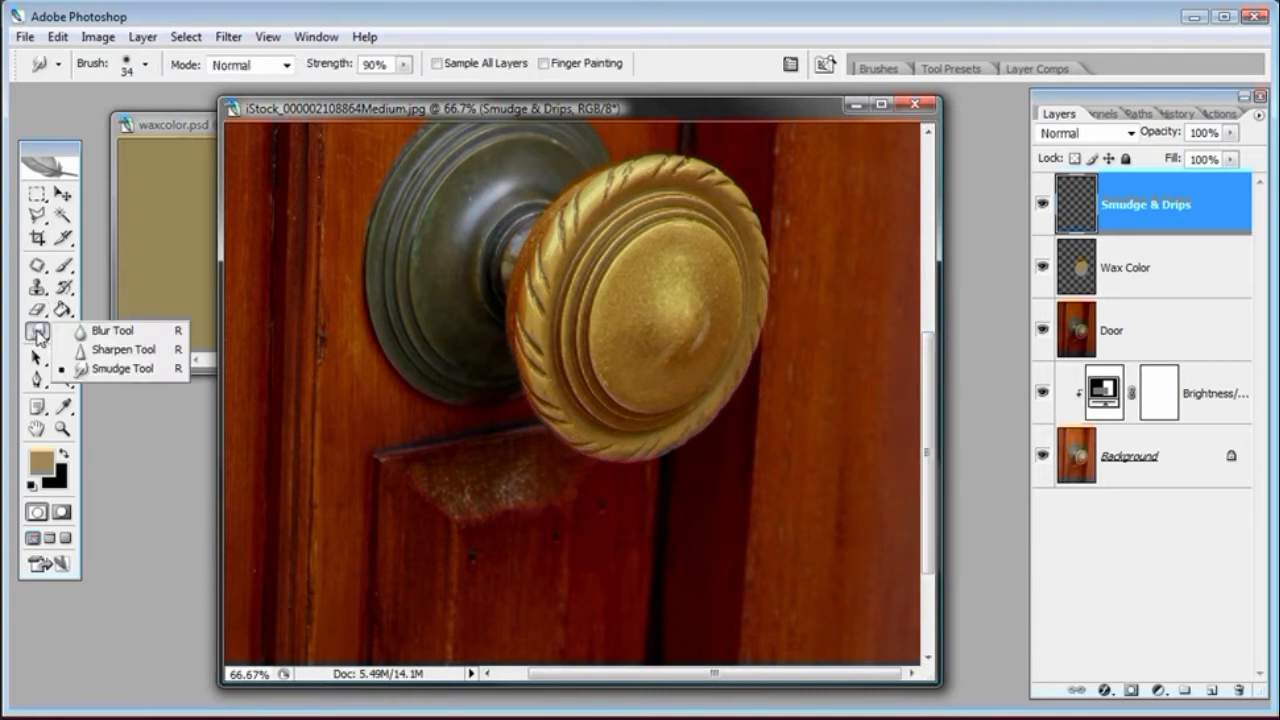
left_click(93, 369)
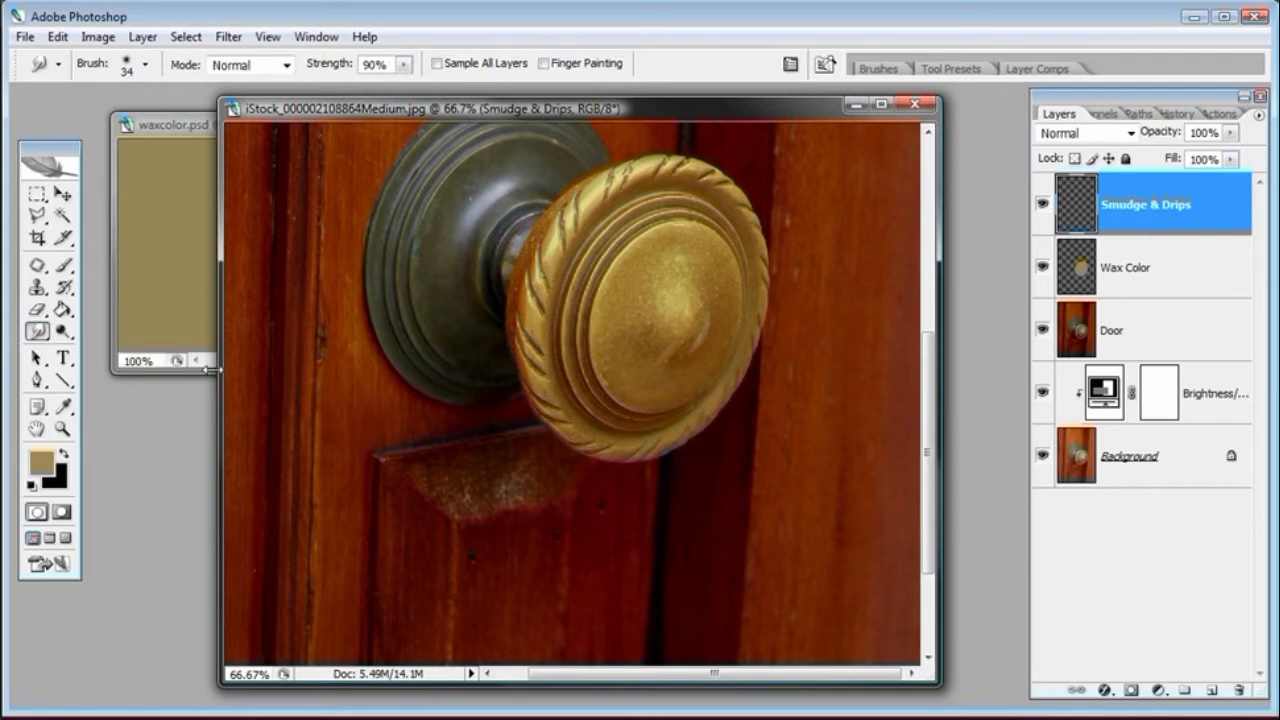
right_click(452, 412)
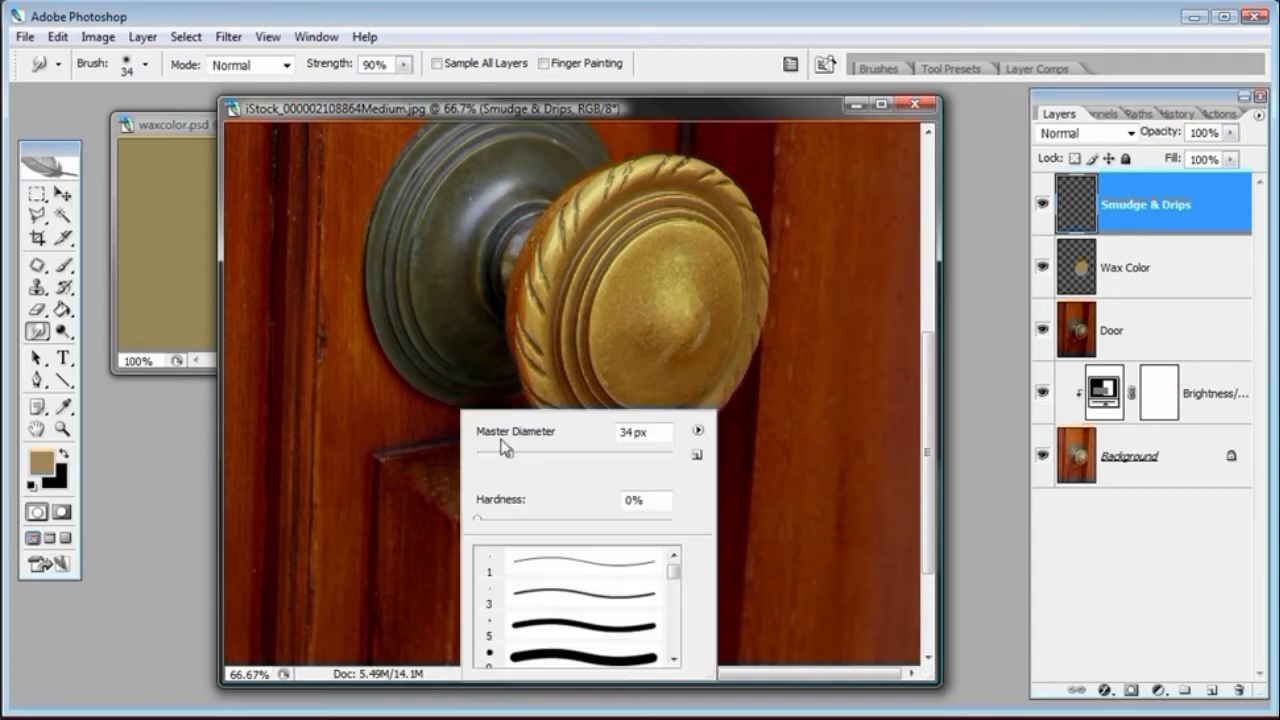
left_click_drag(510, 458, 506, 460)
left_click_drag(496, 518, 474, 523)
left_click(493, 518)
left_click_drag(483, 528, 474, 524)
key("Return")
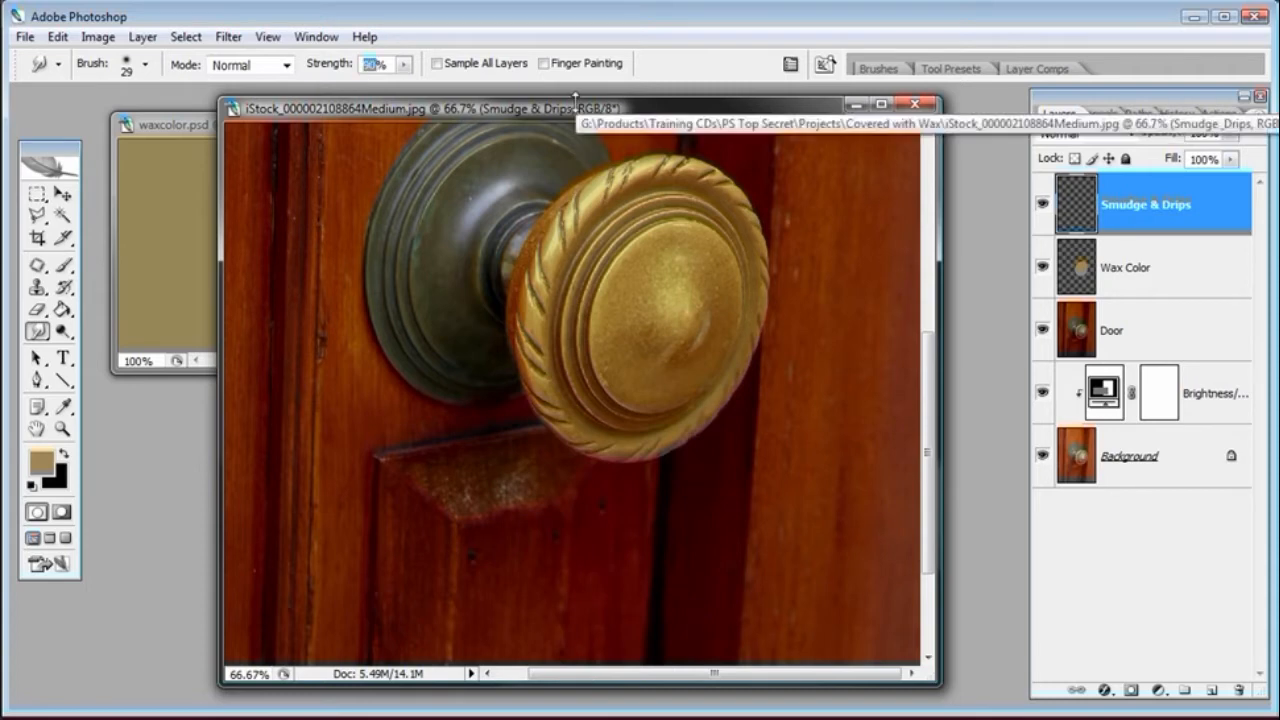
right_click(630, 240)
left_click_drag(693, 285, 695, 288)
key("Return")
Smudge the wax colour around the knob's rope rim and rings, sampling all layers, to start the melted look
left_click(72, 428)
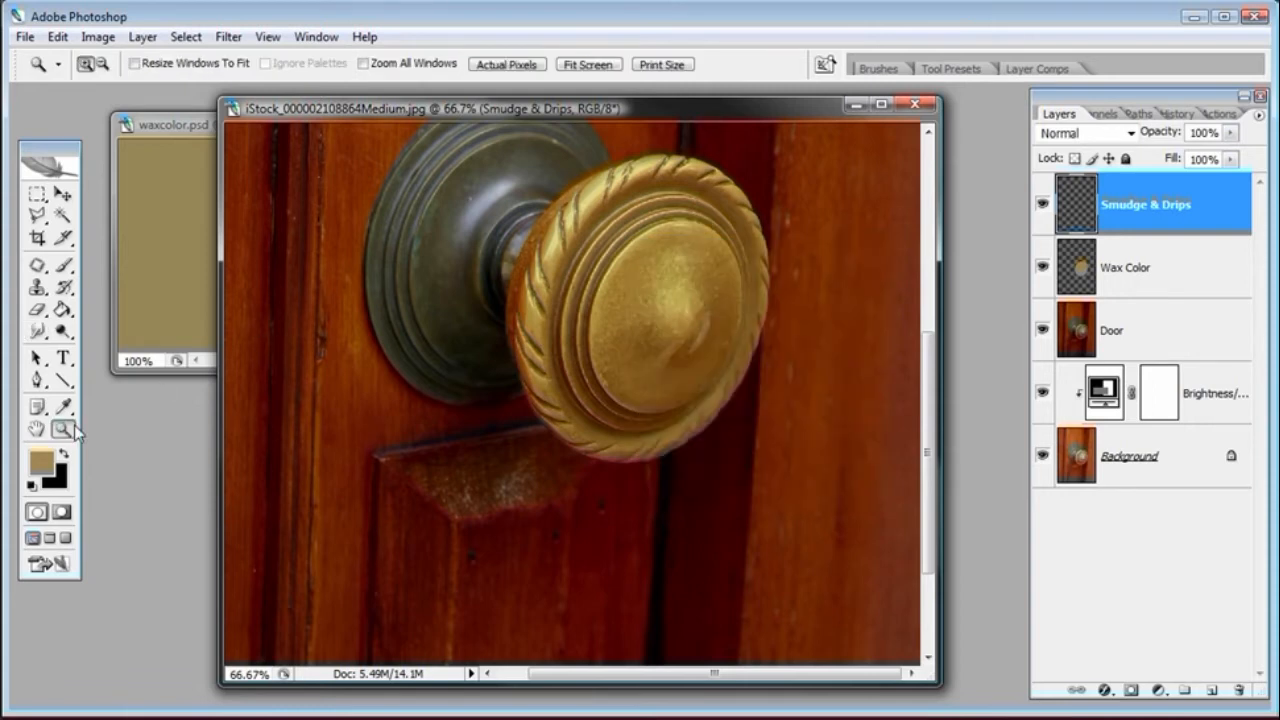
left_click(655, 332)
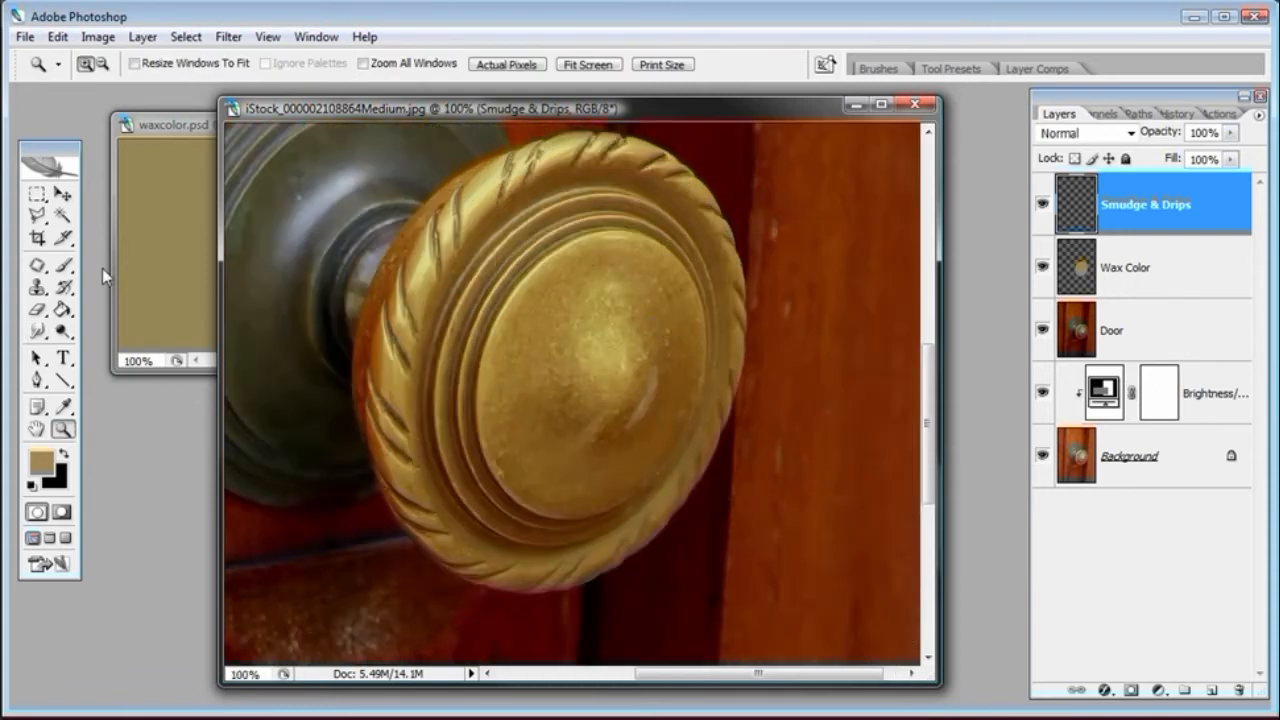
left_click(37, 331)
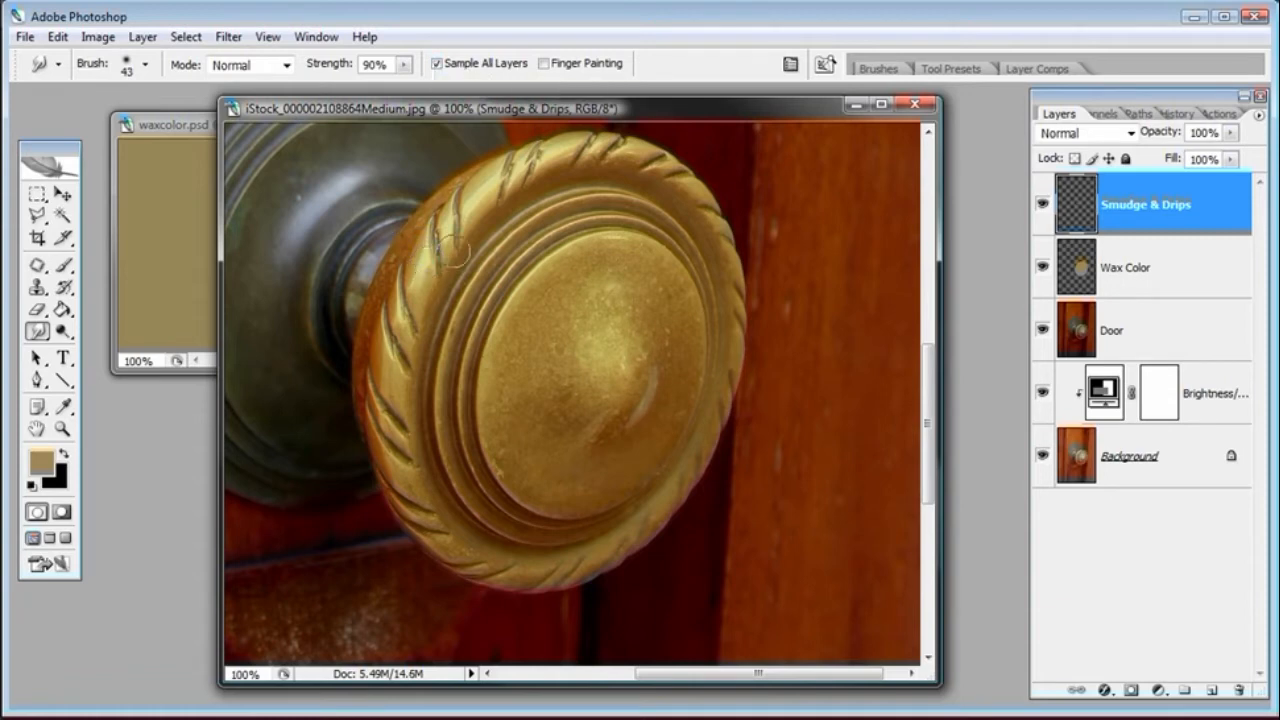
left_click_drag(457, 244, 466, 203)
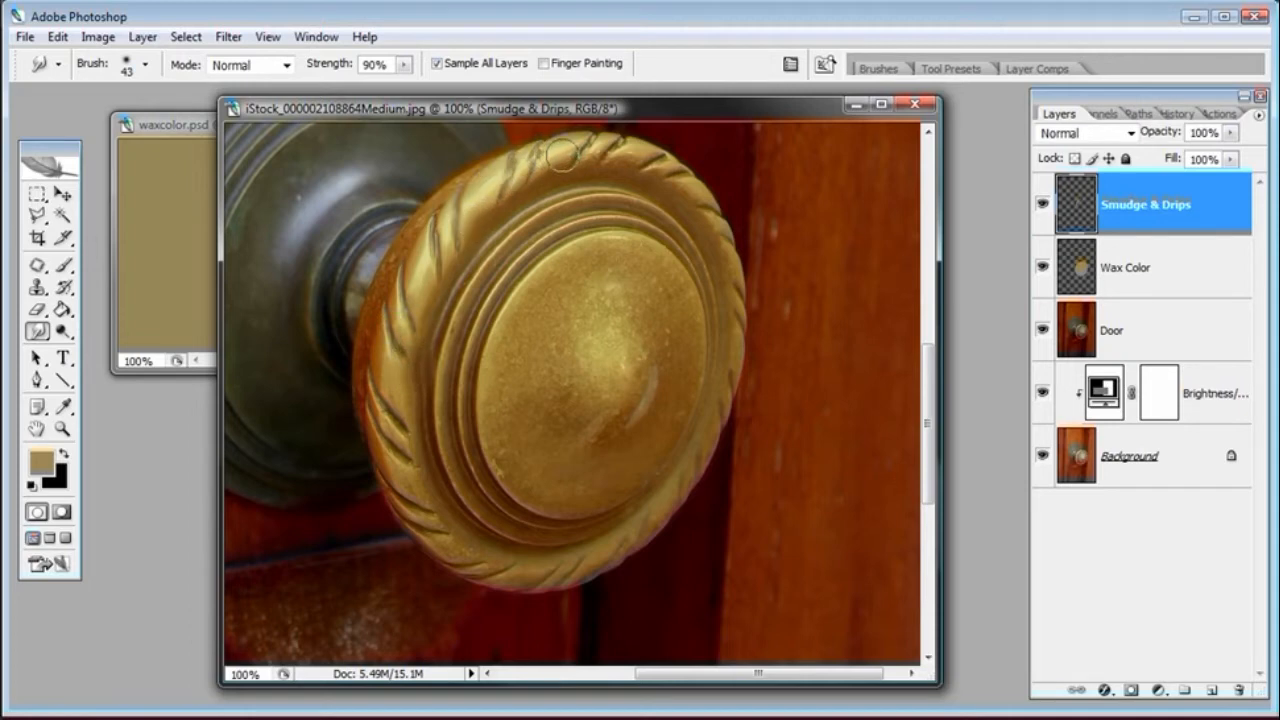
left_click_drag(558, 155, 607, 150)
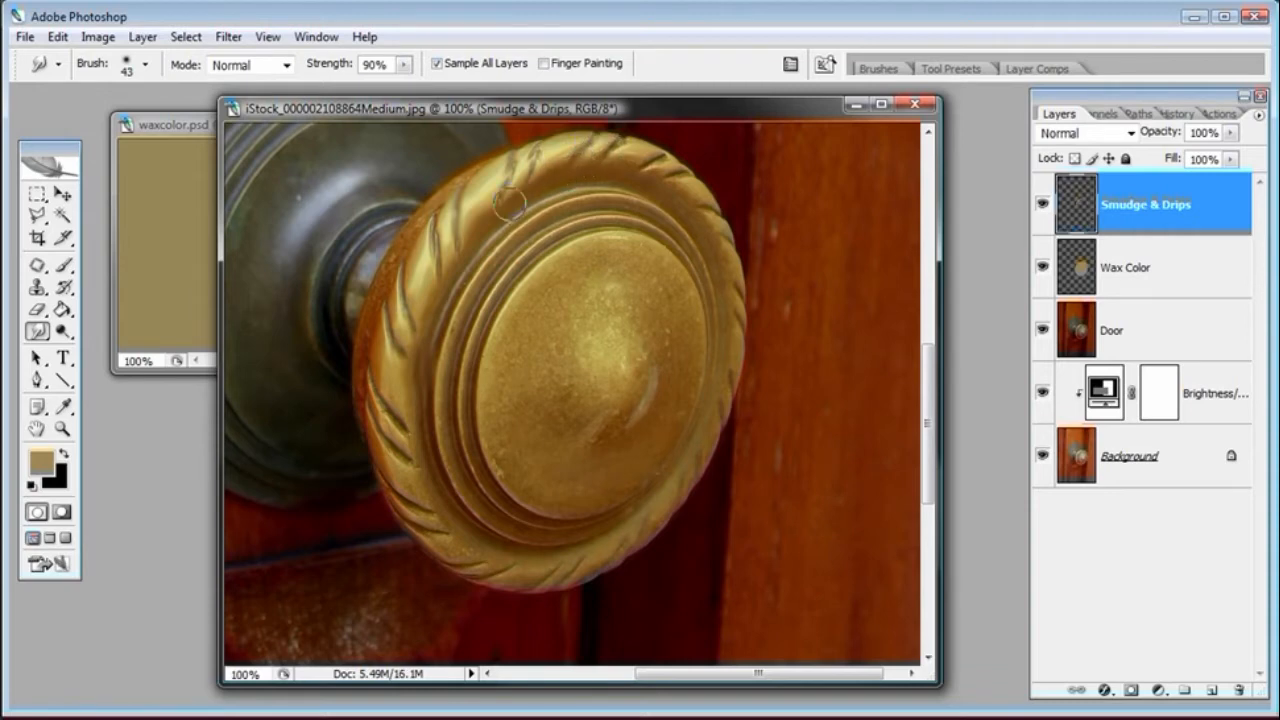
left_click_drag(411, 238, 435, 230)
mouse_move(399, 320)
left_mouse_down()
mouse_move(413, 308)
mouse_move(374, 412)
mouse_move(377, 385)
mouse_move(400, 425)
mouse_move(392, 441)
mouse_move(420, 457)
mouse_move(412, 492)
mouse_move(392, 498)
mouse_move(432, 511)
mouse_move(425, 535)
mouse_move(445, 550)
mouse_move(460, 552)
mouse_move(469, 521)
mouse_move(471, 560)
mouse_move(515, 565)
mouse_move(466, 572)
mouse_move(580, 572)
mouse_move(625, 546)
mouse_move(679, 483)
left_mouse_up()
mouse_move(516, 382)
left_mouse_down()
mouse_move(502, 426)
mouse_move(523, 347)
left_mouse_up()
mouse_move(603, 258)
left_mouse_down()
mouse_move(566, 311)
mouse_move(552, 374)
mouse_move(505, 444)
mouse_move(514, 471)
mouse_move(534, 486)
mouse_move(572, 381)
mouse_move(674, 286)
mouse_move(691, 361)
mouse_move(666, 431)
mouse_move(625, 474)
mouse_move(580, 485)
mouse_move(511, 469)
mouse_move(615, 461)
mouse_move(609, 385)
mouse_move(561, 363)
mouse_move(578, 426)
mouse_move(647, 377)
mouse_move(637, 335)
mouse_move(620, 420)
mouse_move(578, 425)
mouse_move(557, 350)
mouse_move(642, 330)
mouse_move(695, 352)
mouse_move(699, 373)
mouse_move(602, 237)
mouse_move(478, 416)
left_mouse_up()
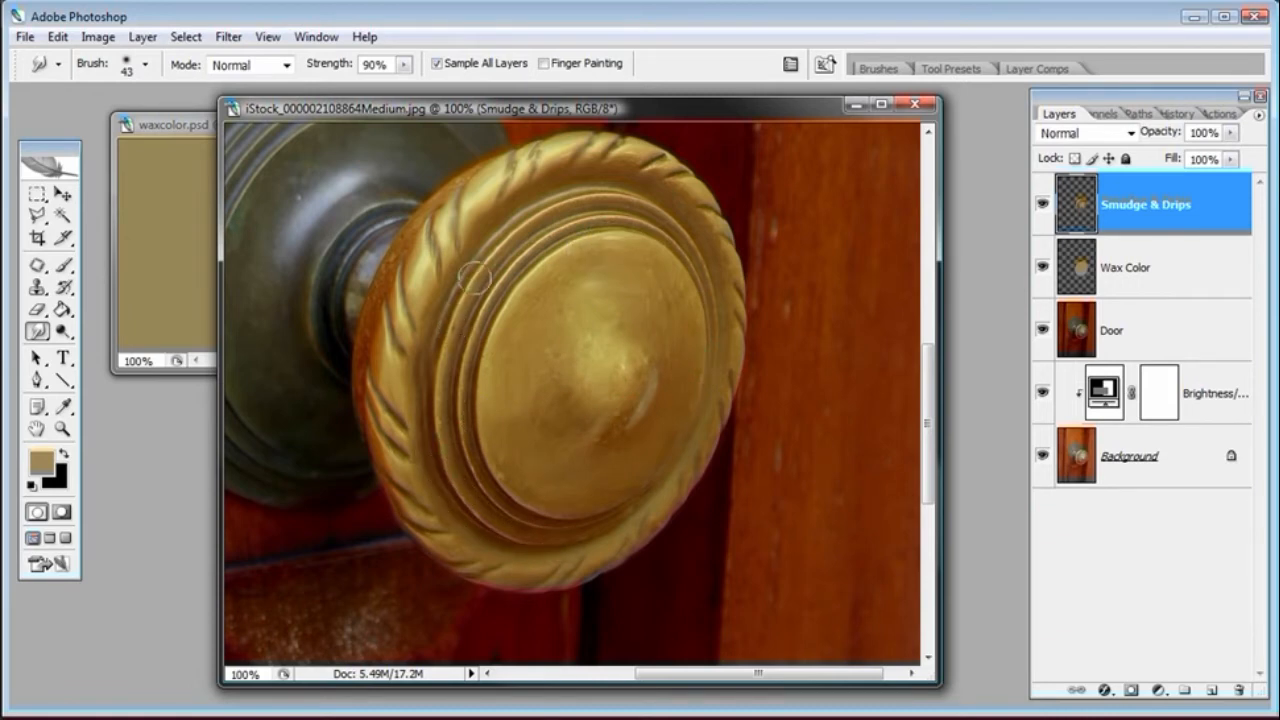
mouse_move(482, 262)
left_mouse_down()
mouse_move(582, 200)
mouse_move(615, 200)
mouse_move(517, 271)
mouse_move(469, 354)
mouse_move(479, 483)
mouse_move(466, 432)
mouse_move(509, 517)
mouse_move(477, 520)
mouse_move(399, 265)
left_mouse_up()
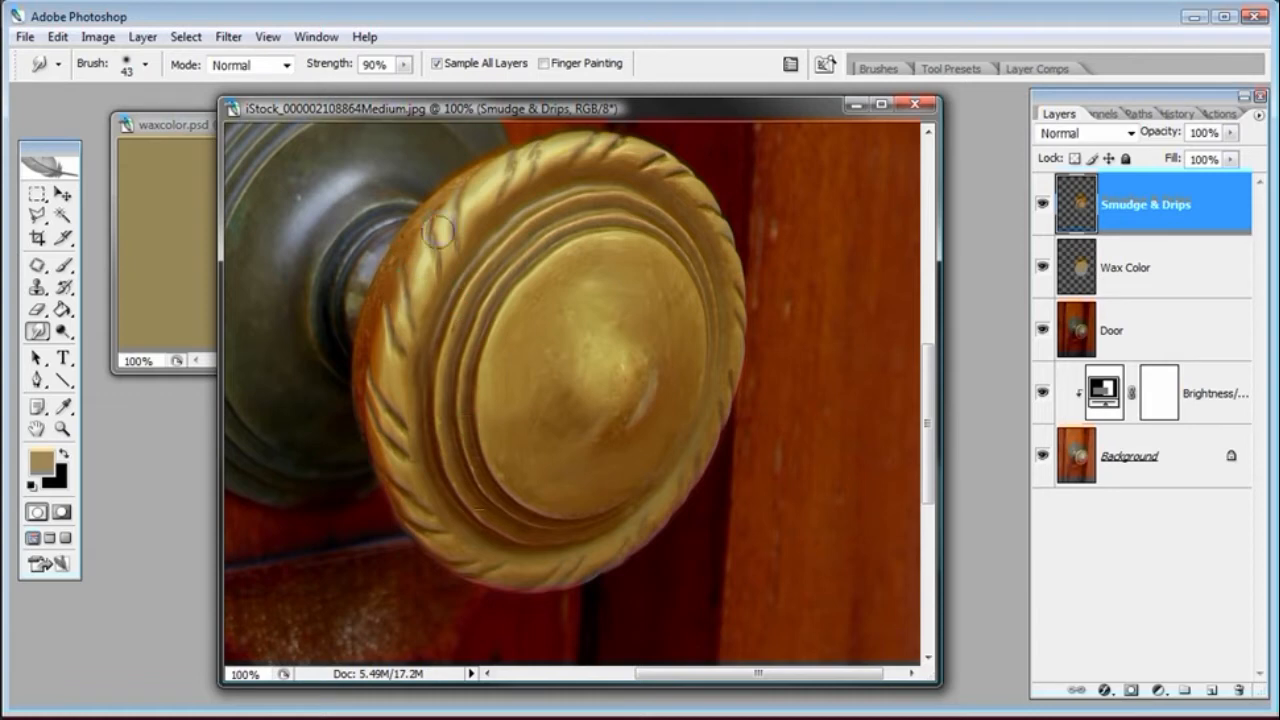
Reduce the smudge brush to 30 px and keep smudging the knob's rings into soft melted drips
right_click(412, 266)
type("30")
key("Return")
mouse_move(393, 322)
left_mouse_down()
mouse_move(381, 392)
mouse_move(400, 474)
mouse_move(427, 512)
mouse_move(464, 545)
mouse_move(572, 573)
mouse_move(642, 528)
mouse_move(625, 540)
mouse_move(697, 466)
mouse_move(737, 288)
mouse_move(732, 375)
mouse_move(724, 232)
mouse_move(658, 162)
mouse_move(585, 162)
mouse_move(690, 180)
mouse_move(521, 164)
mouse_move(450, 255)
mouse_move(560, 157)
mouse_move(604, 207)
mouse_move(612, 158)
mouse_move(688, 194)
mouse_move(706, 238)
mouse_move(475, 242)
mouse_move(394, 413)
left_mouse_up()
mouse_move(362, 361)
left_mouse_down()
mouse_move(439, 208)
mouse_move(527, 157)
mouse_move(619, 157)
mouse_move(552, 174)
mouse_move(432, 307)
mouse_move(498, 236)
mouse_move(445, 297)
mouse_move(524, 255)
mouse_move(553, 212)
mouse_move(590, 205)
mouse_move(510, 287)
mouse_move(575, 220)
mouse_move(582, 273)
mouse_move(652, 207)
mouse_move(671, 219)
mouse_move(552, 281)
mouse_move(576, 254)
mouse_move(559, 286)
mouse_move(538, 292)
mouse_move(522, 466)
mouse_move(533, 275)
left_mouse_up()
mouse_move(461, 436)
left_mouse_down()
mouse_move(480, 470)
mouse_move(509, 425)
left_mouse_up()
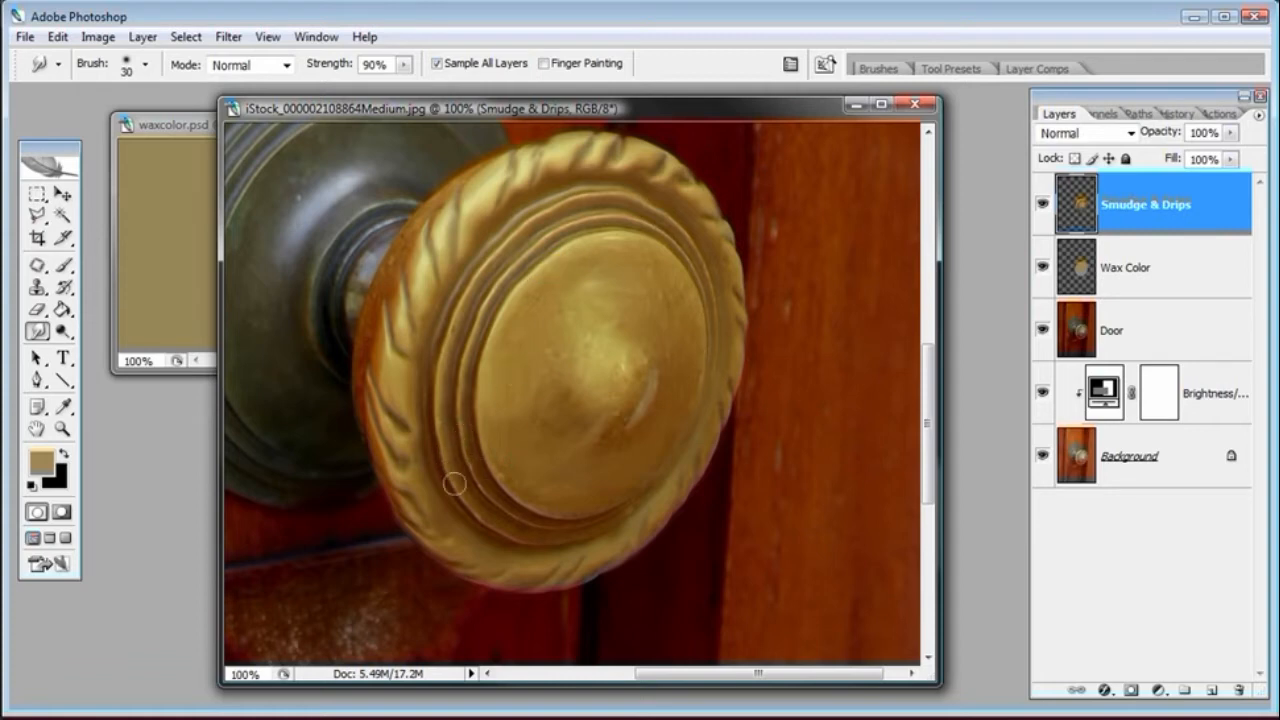
left_click_drag(630, 383, 625, 353)
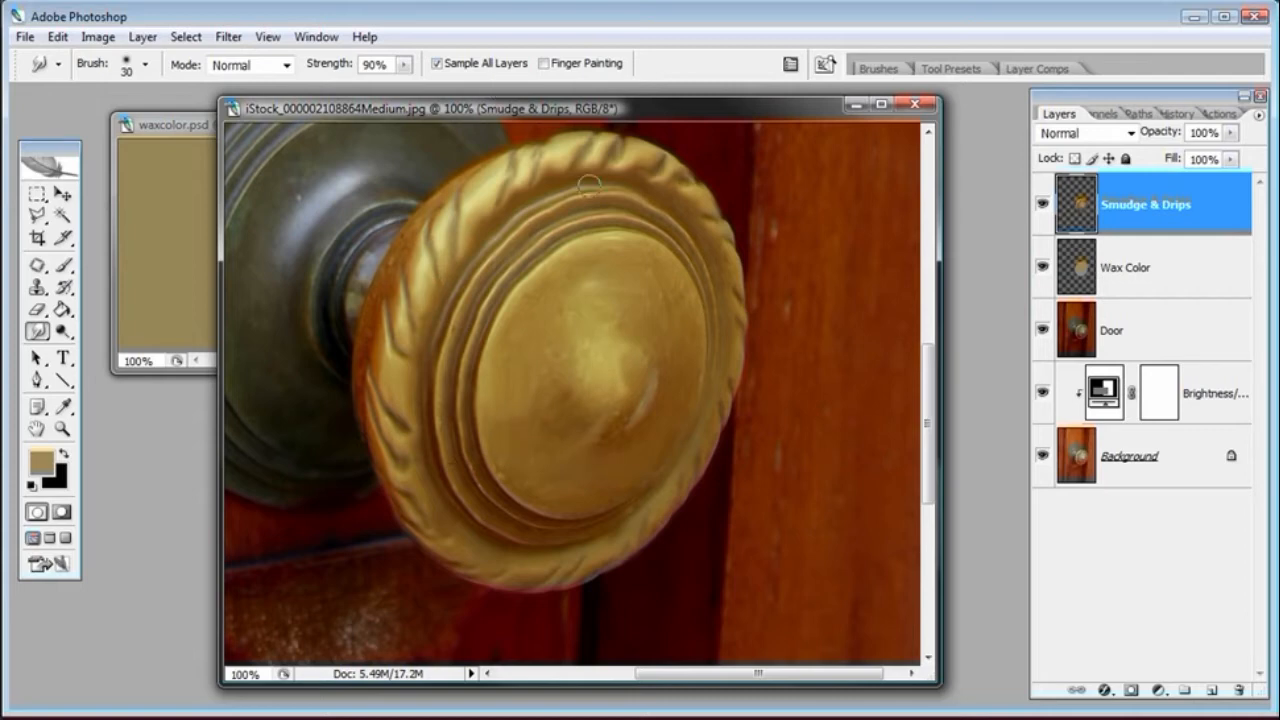
Toggle the other layers' visibility to inspect the Smudge & Drips layer on its own
left_click_drag(1046, 322, 1043, 447)
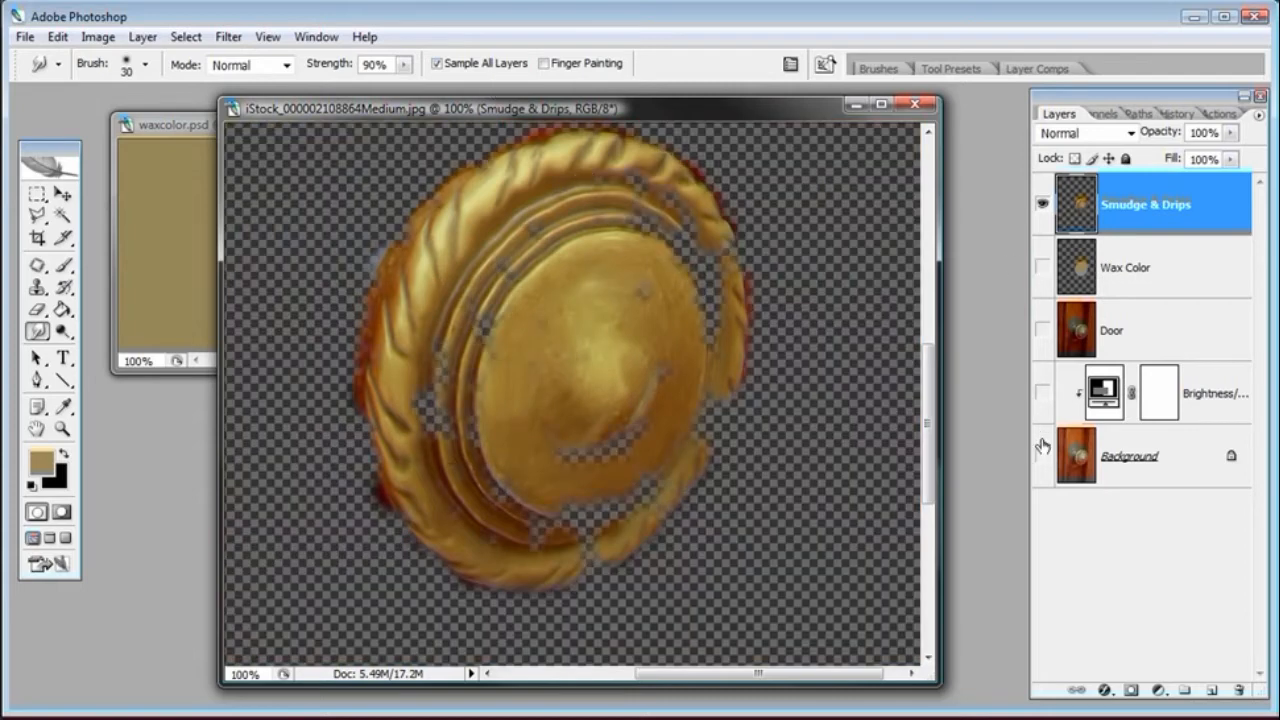
left_click_drag(1043, 268, 1043, 455)
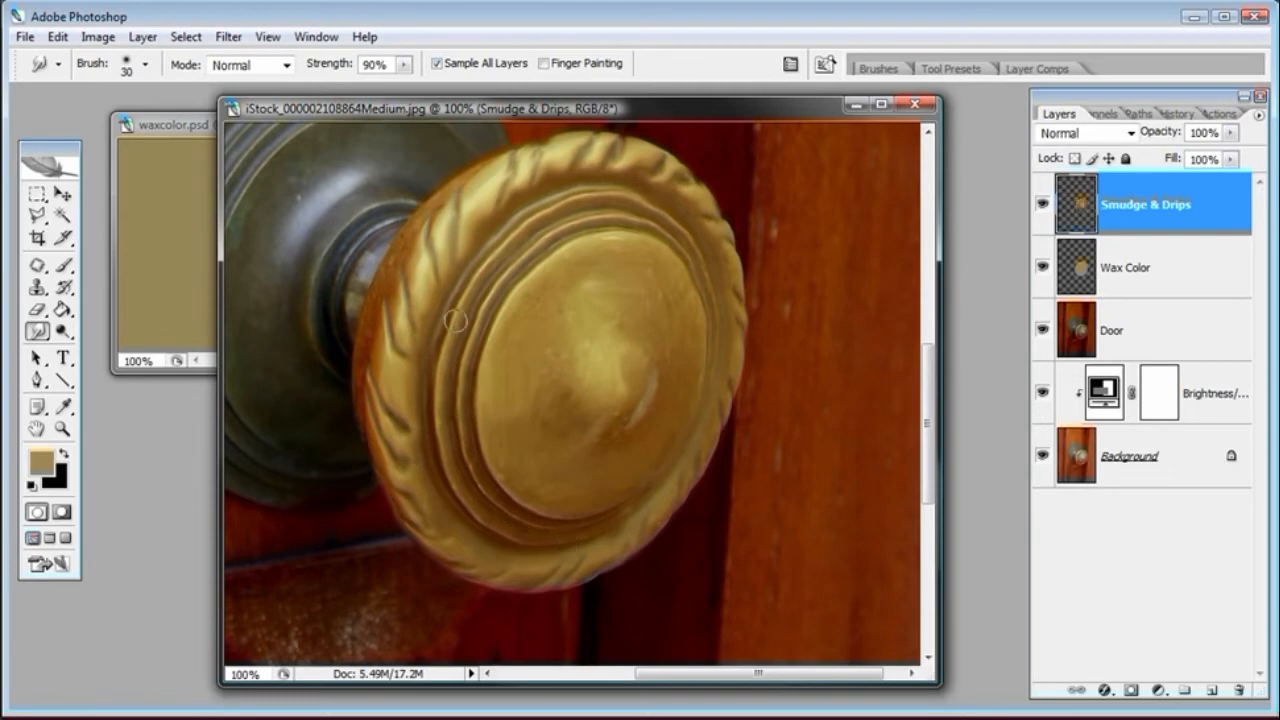
mouse_move(1042, 267)
left_mouse_down()
mouse_move(1043, 455)
mouse_move(1042, 267)
left_mouse_up()
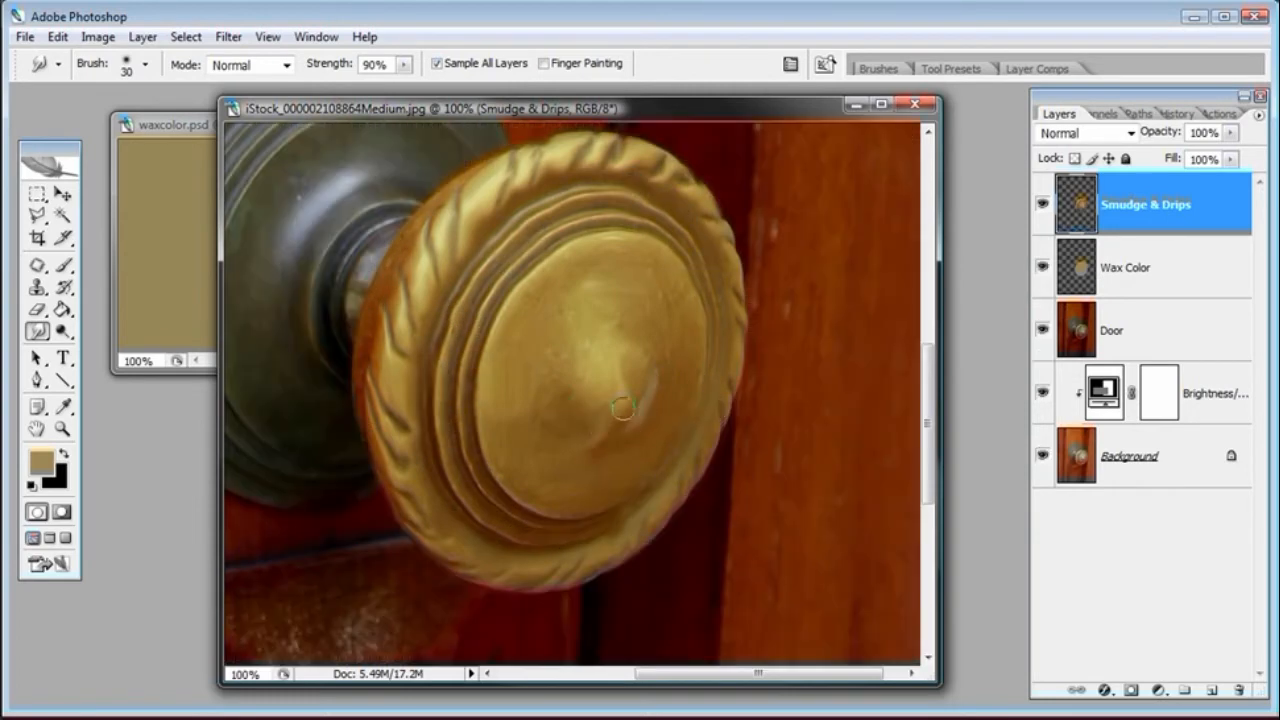
mouse_move(1042, 267)
left_mouse_down()
mouse_move(1043, 455)
mouse_move(1042, 267)
left_mouse_up()
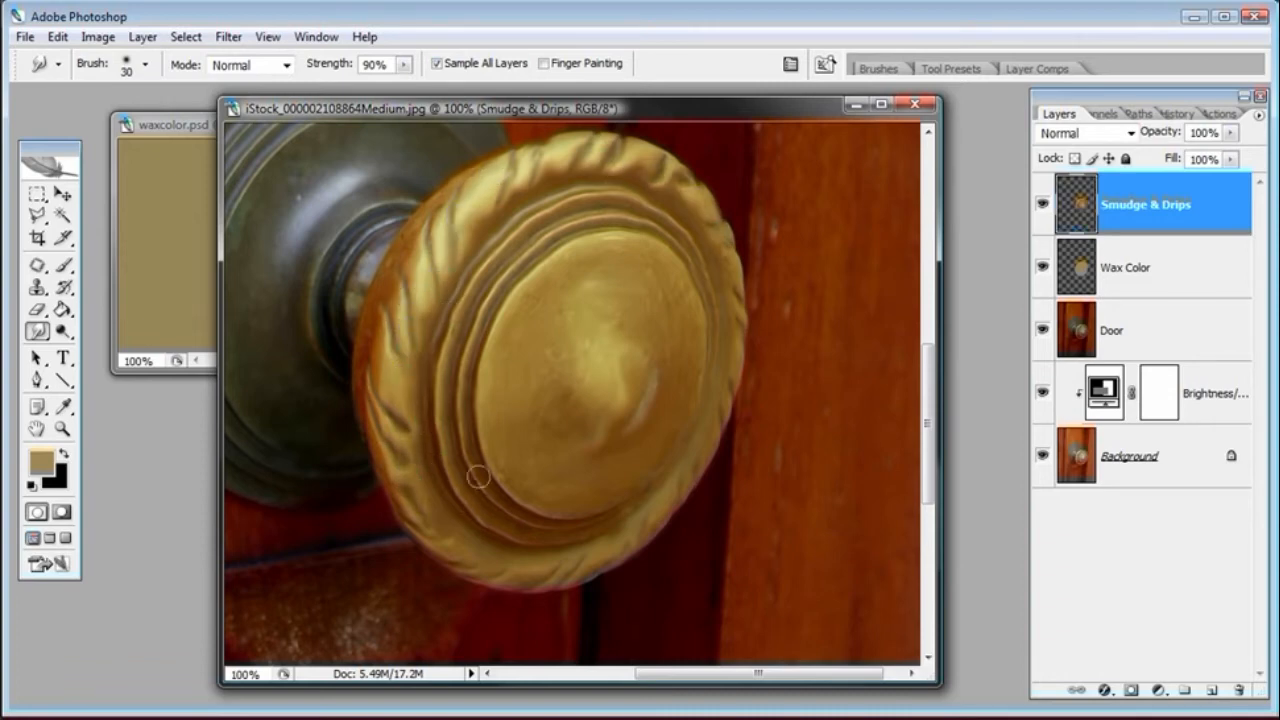
left_click_drag(1044, 269, 1043, 446)
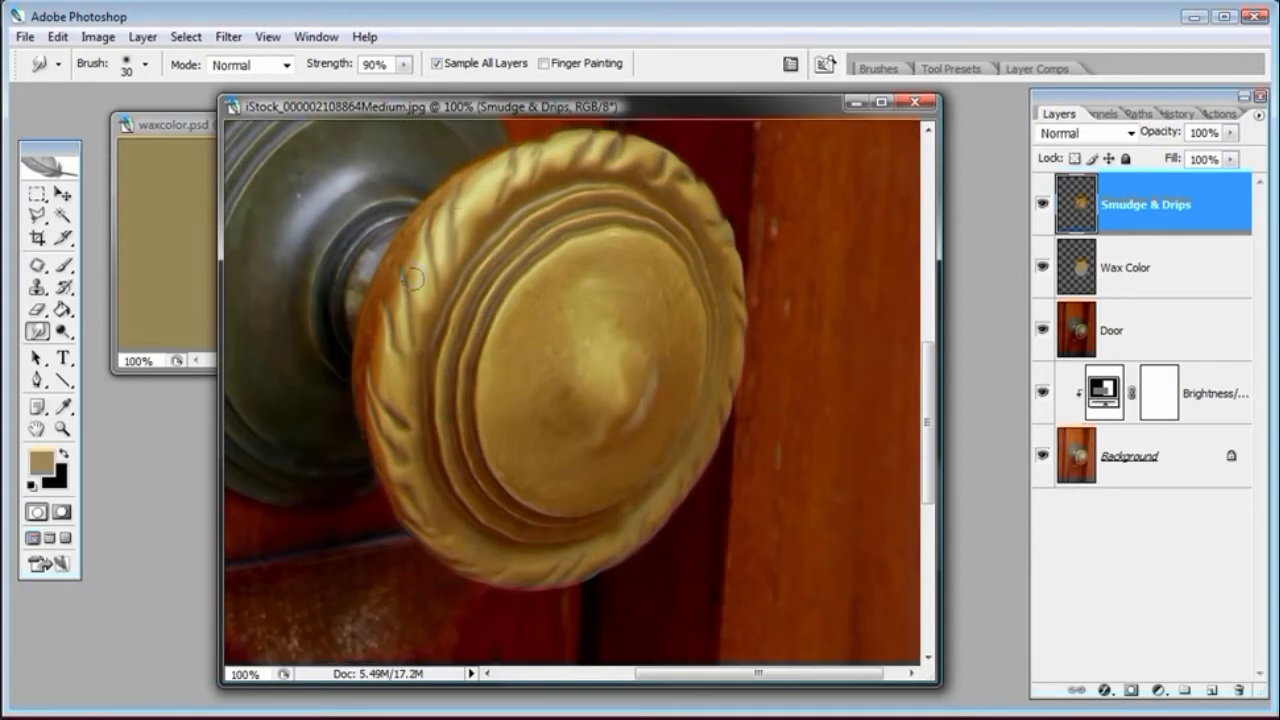
Save the document as CoveredwithWax_video.psd in the Covered with Wax folder
key("ctrl+shift+s")
left_click(388, 172)
left_click(531, 420)
type("_video.psd")
key("Return")
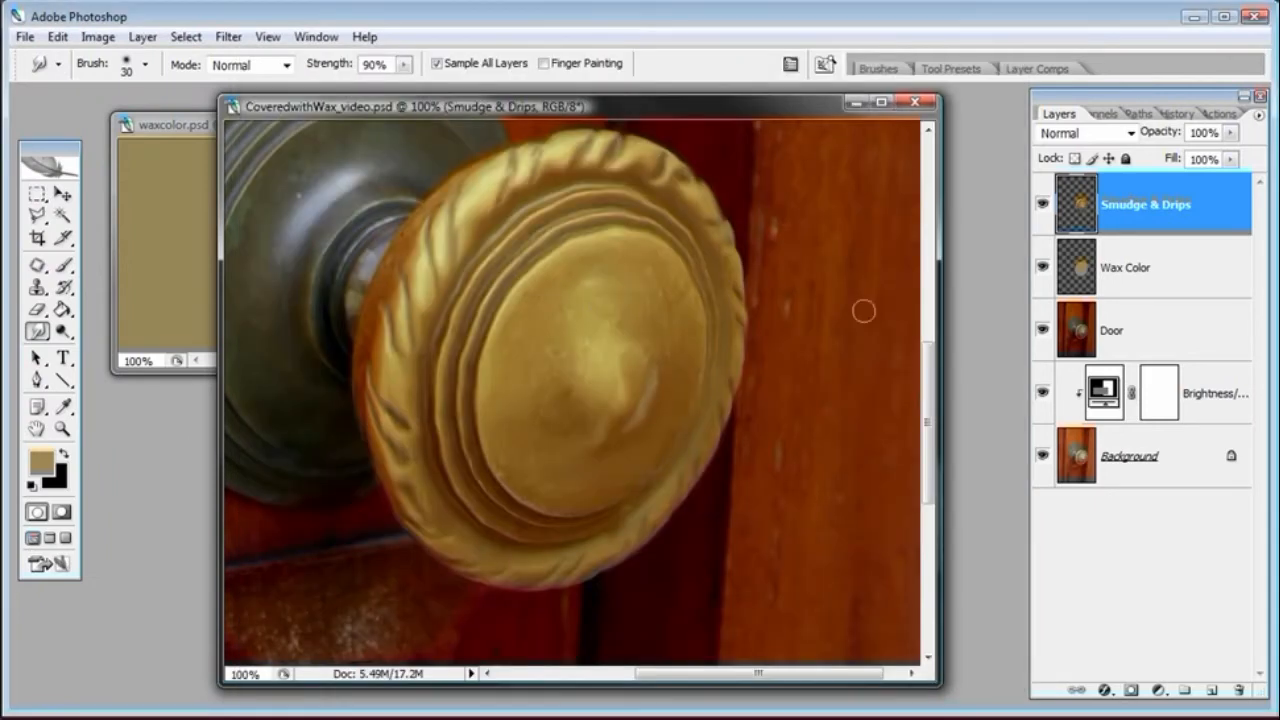
left_click_drag(1043, 268, 1041, 456)
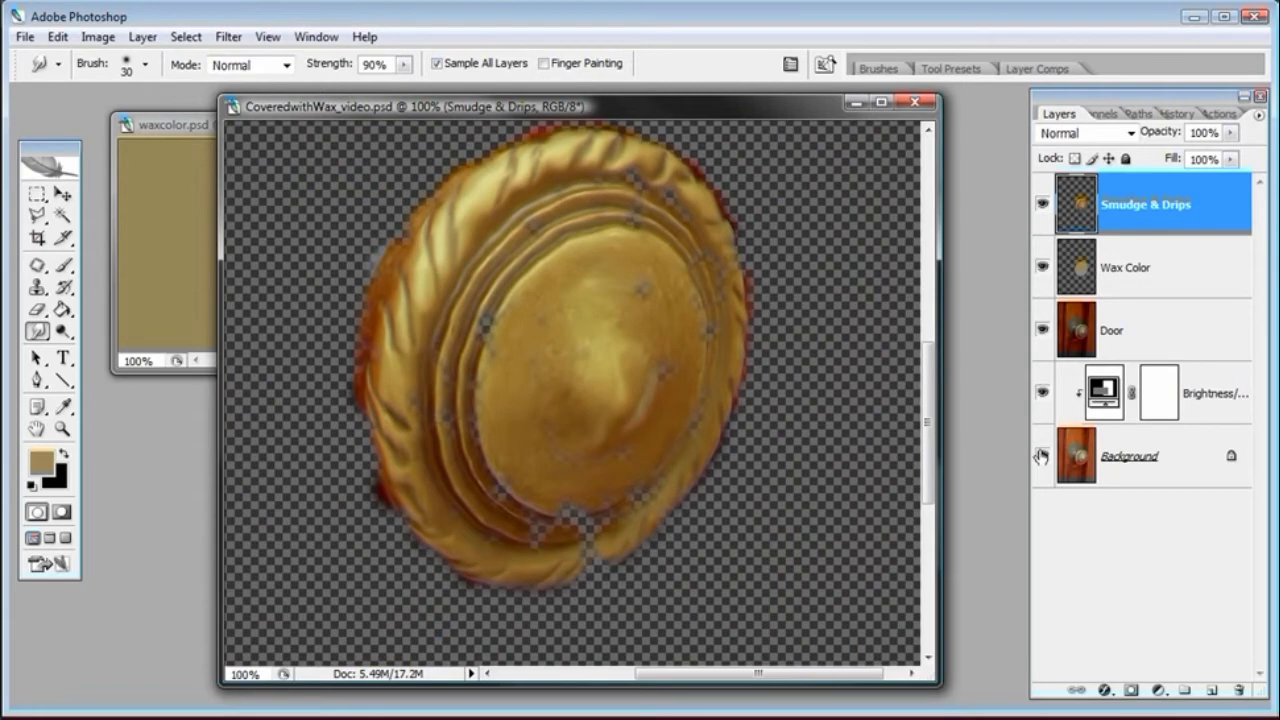
key("ctrl+minus")
key("ctrl+minus")
left_click(37, 332)
left_click(122, 369)
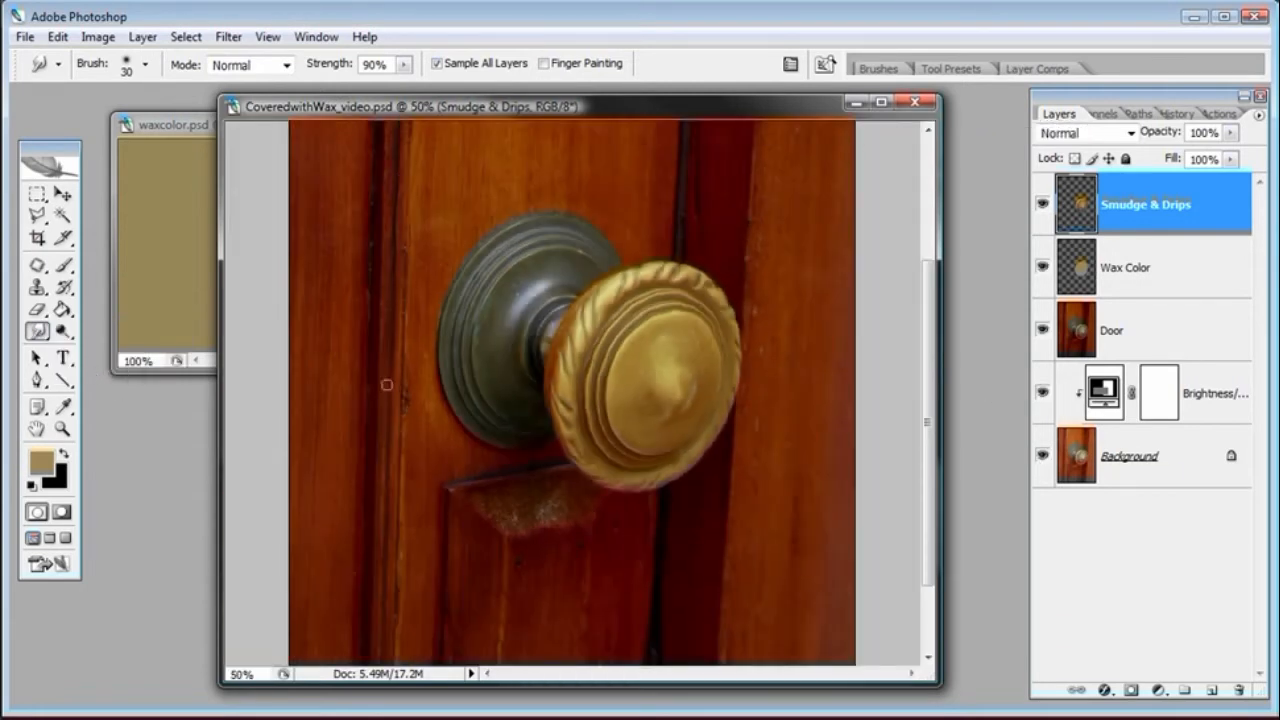
left_click(37, 332)
left_click(100, 370)
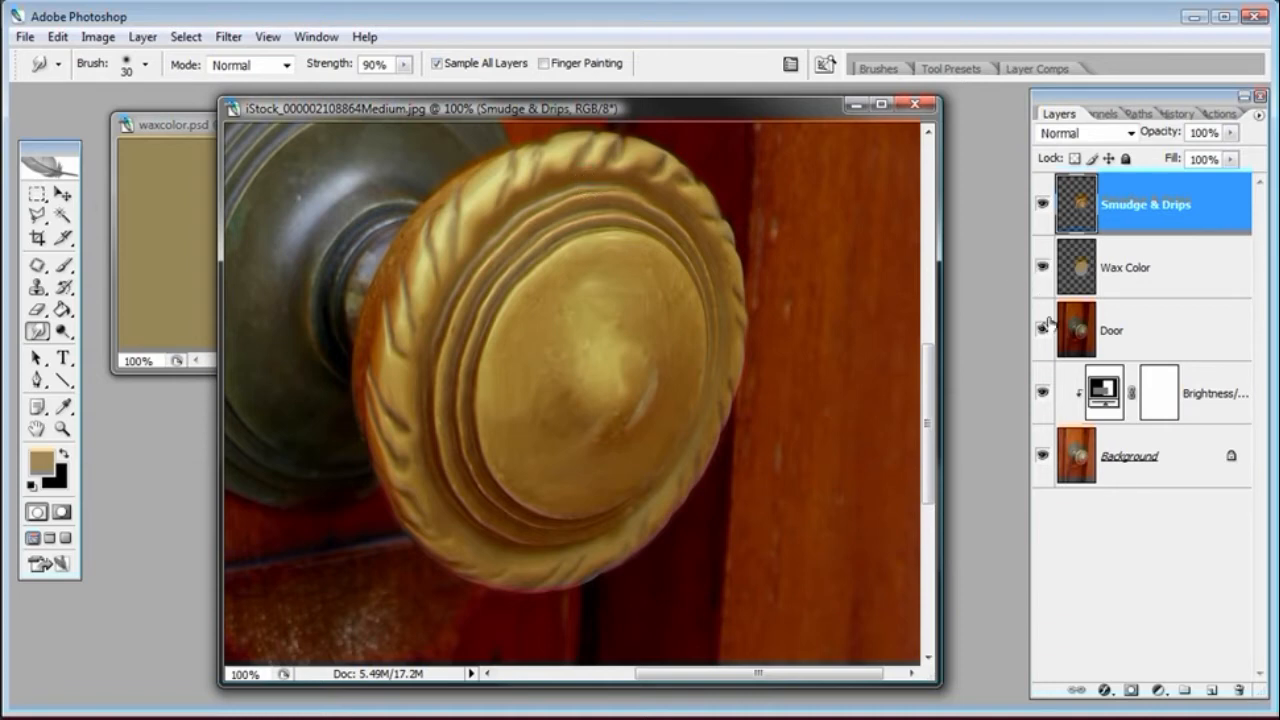
Check the smudge layer alone, then save the document as CoveredwithWax_video.psd in the Covered with Wax folder
left_click_drag(1043, 267, 1043, 447)
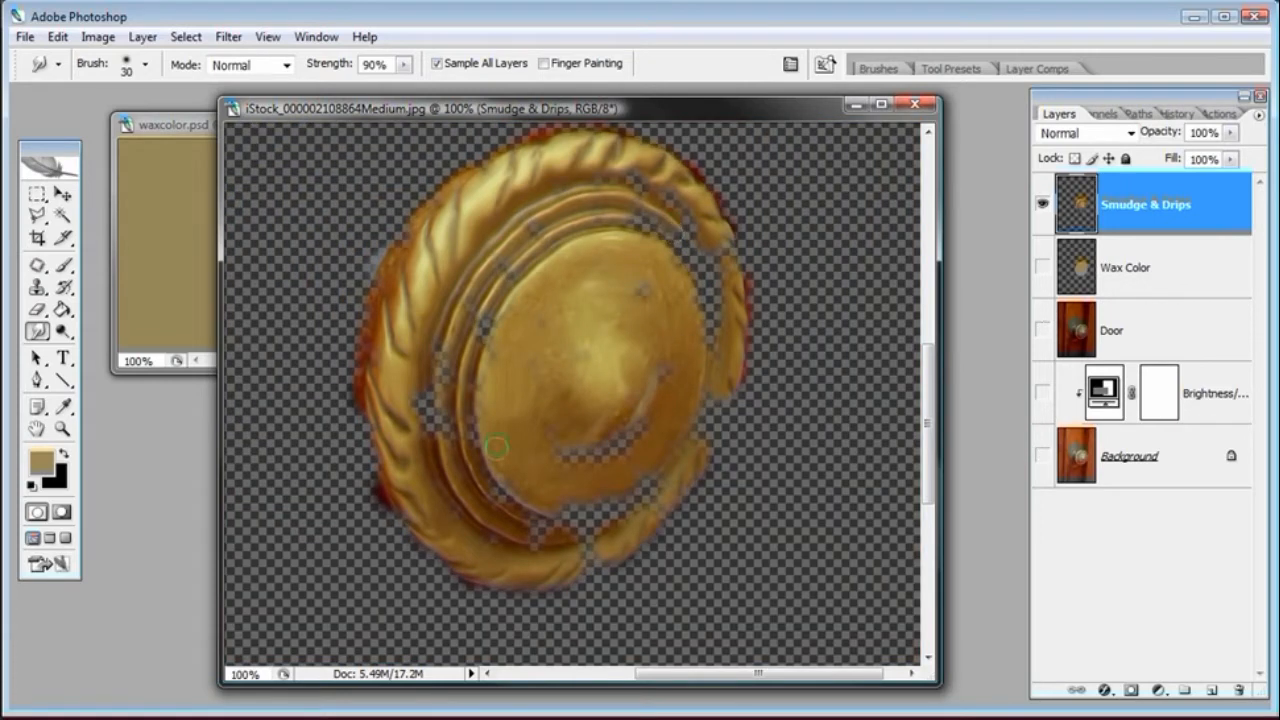
left_click_drag(1043, 273, 1042, 450)
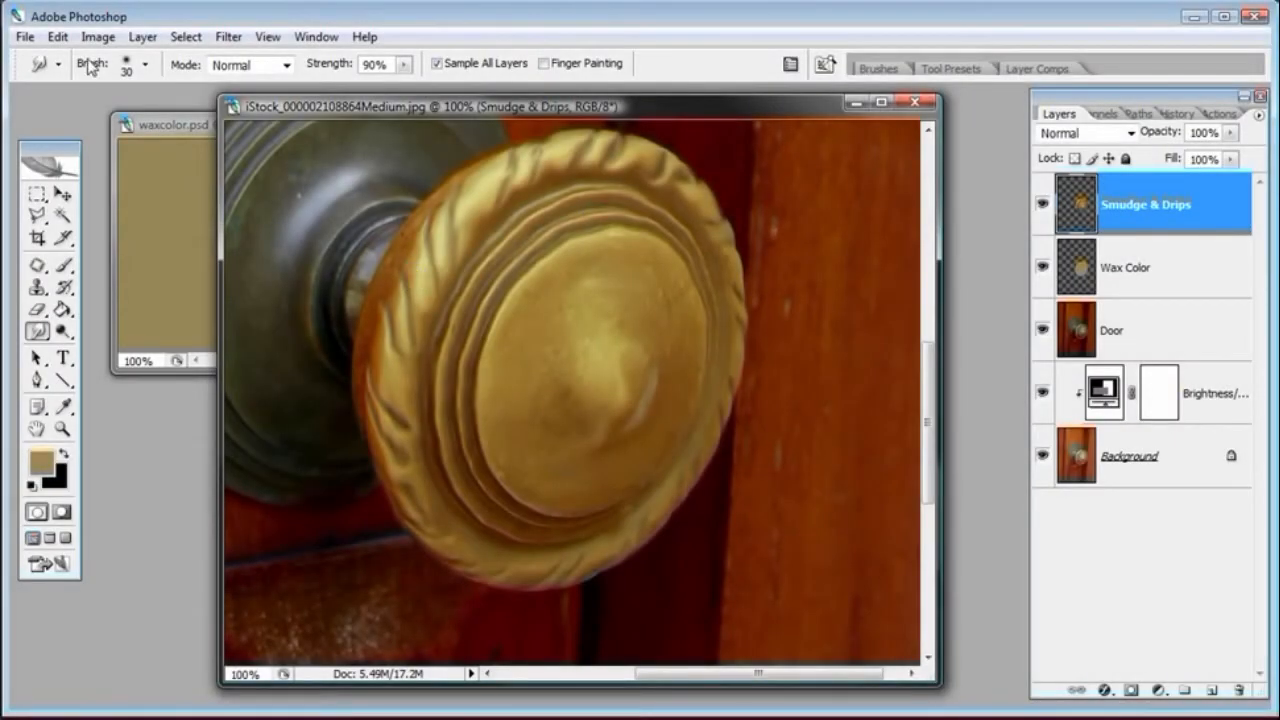
left_click(25, 37)
left_click(38, 258)
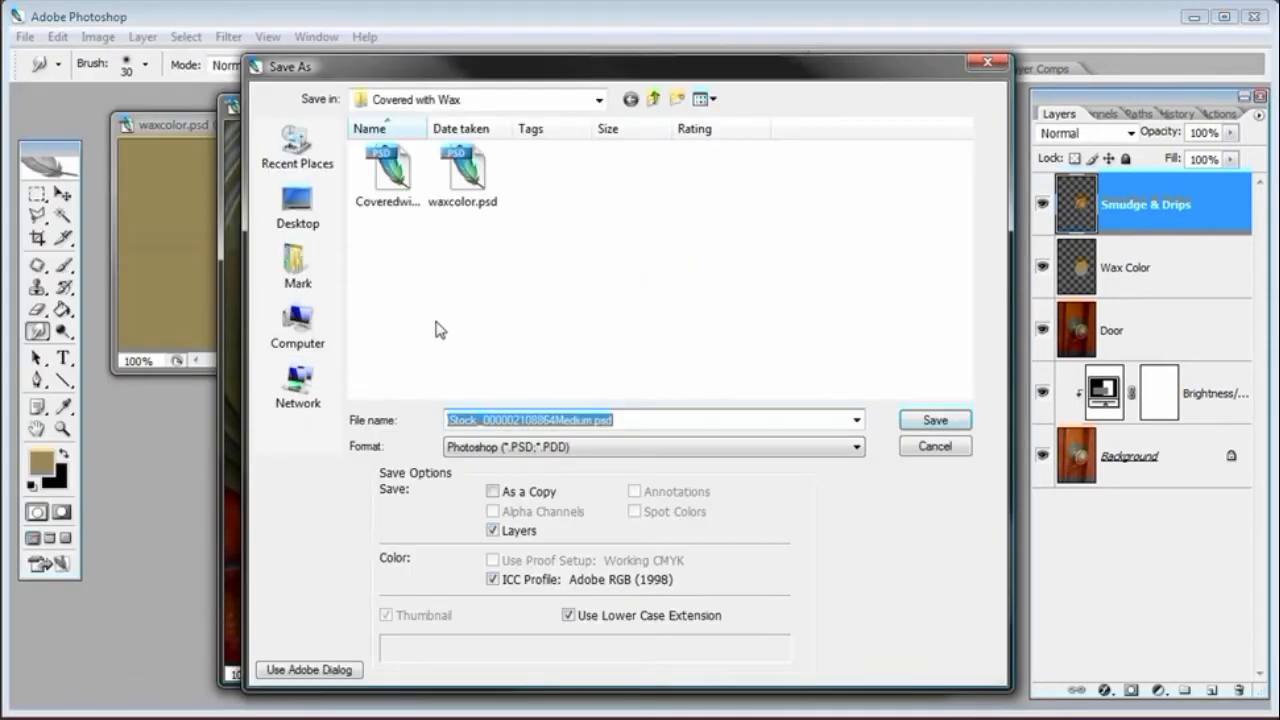
left_click(390, 175)
left_click(513, 419)
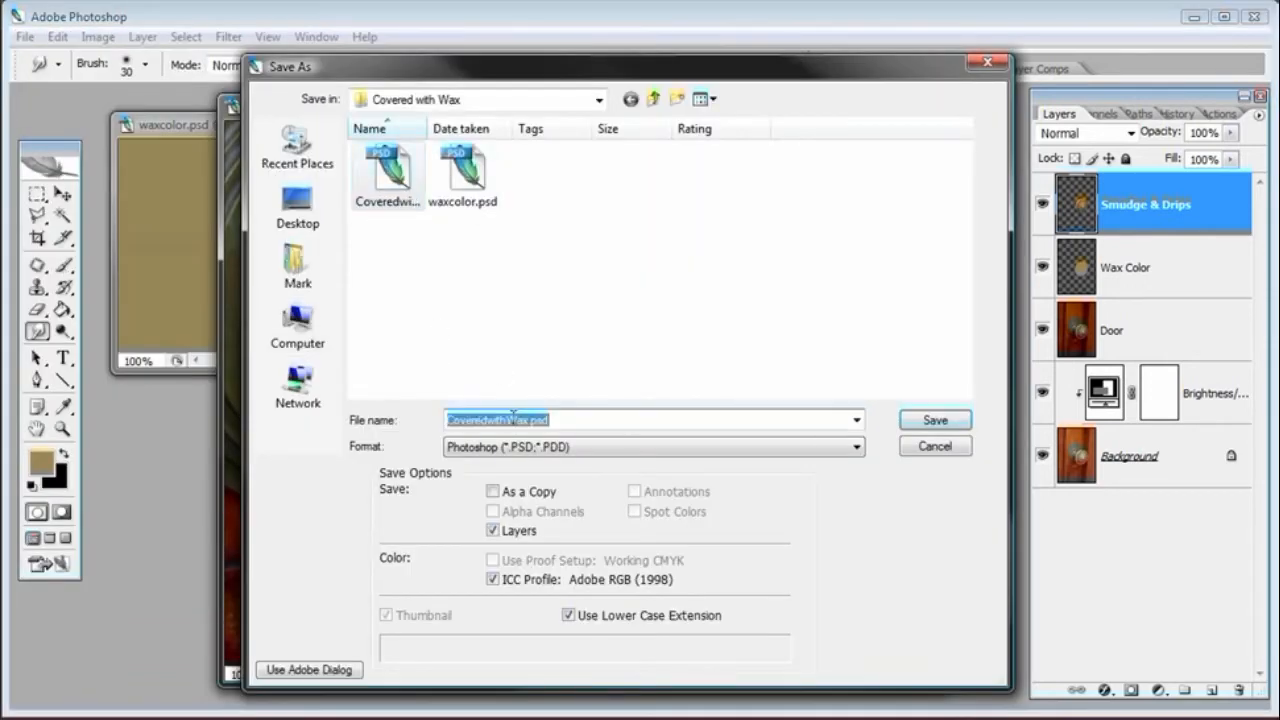
left_click(531, 420)
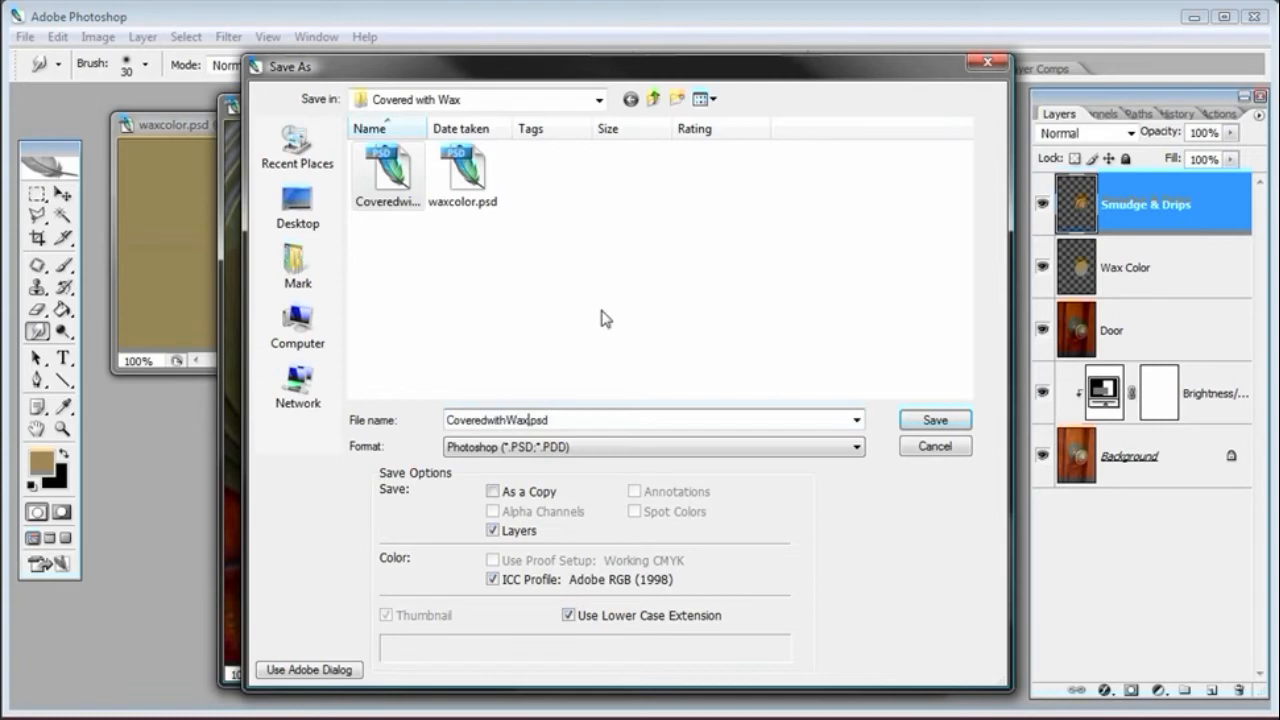
type("_video")
key("Return")
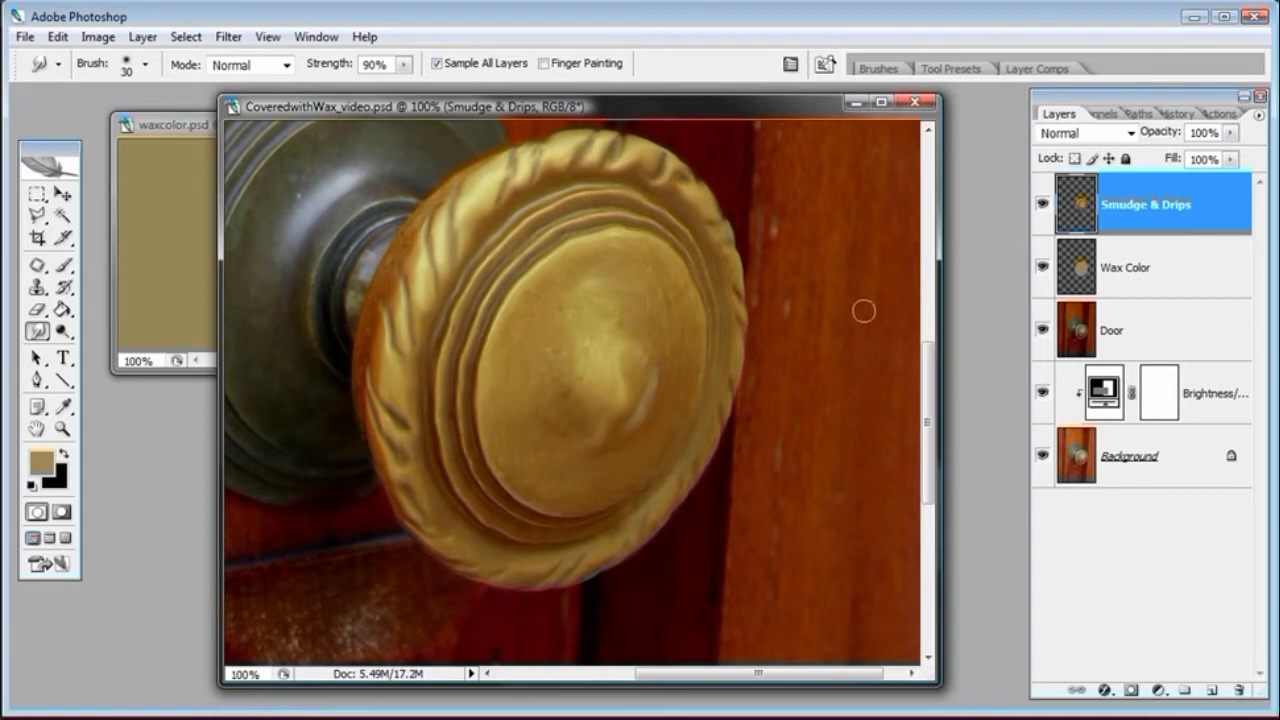
Zoom out to 50%, reselect the Smudge tool and turn off Sample All Layers
key("ctrl+minus")
key("ctrl+minus")
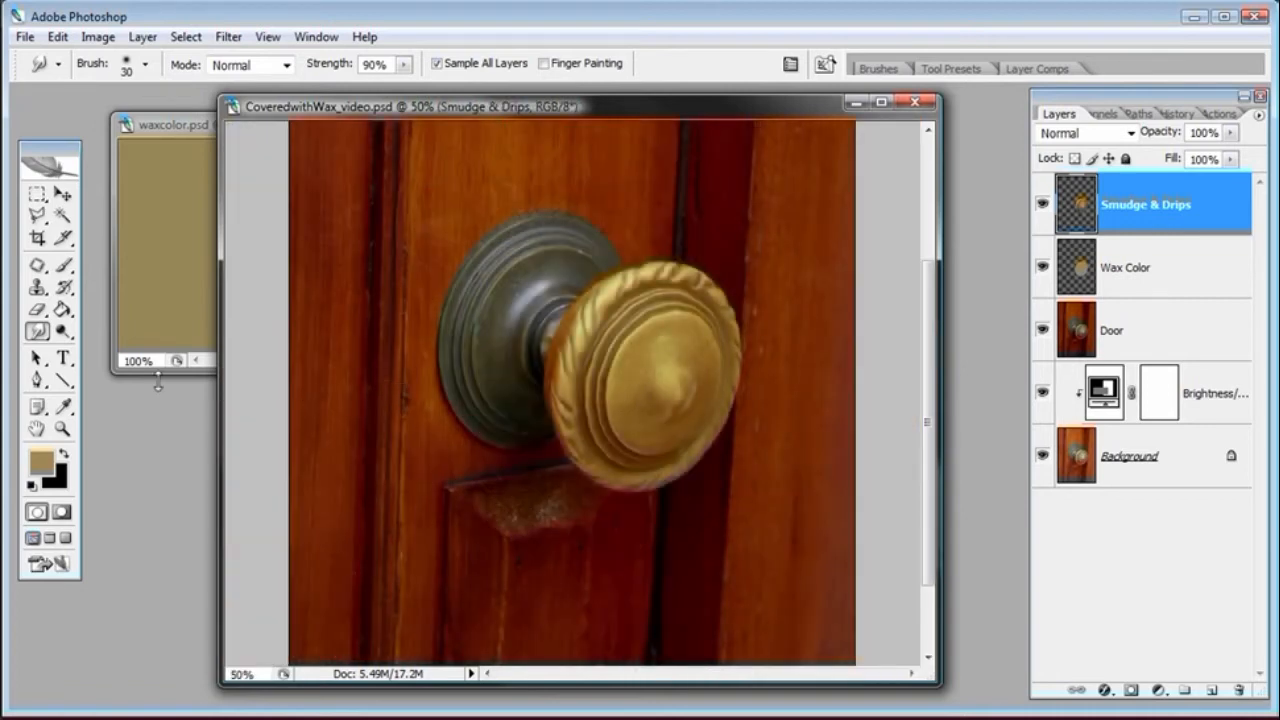
left_click(38, 334)
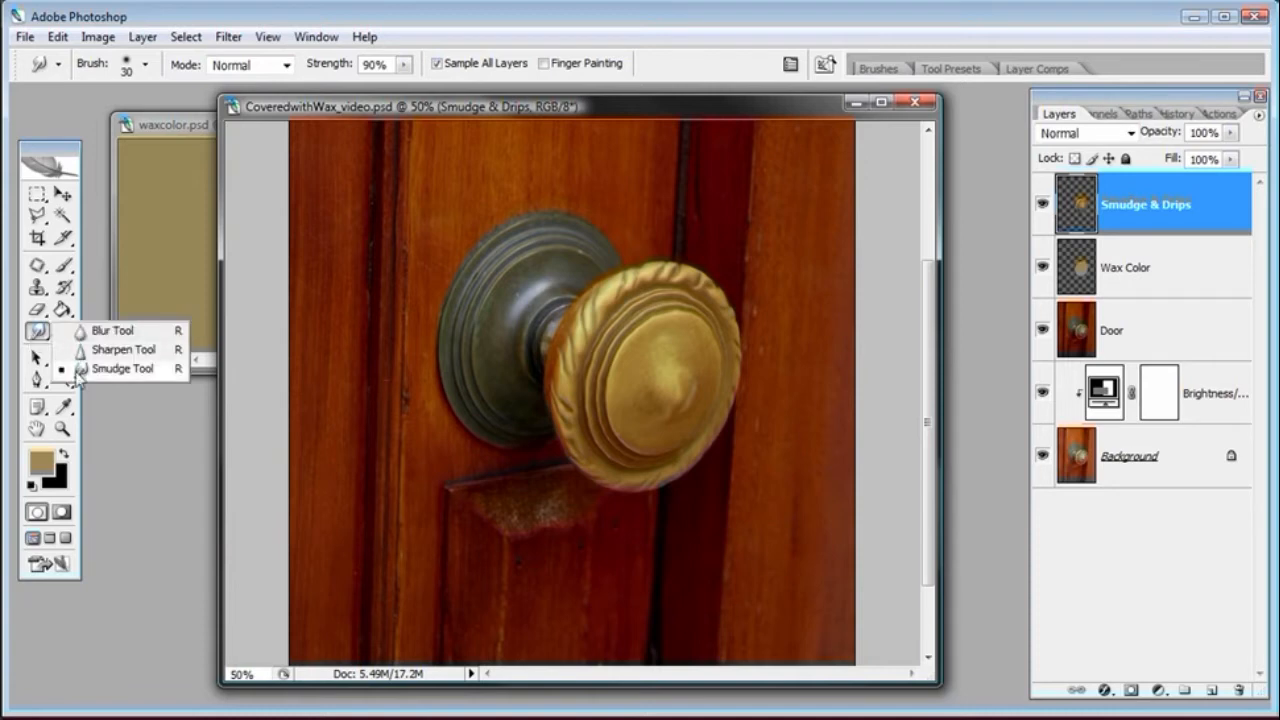
left_click(80, 368)
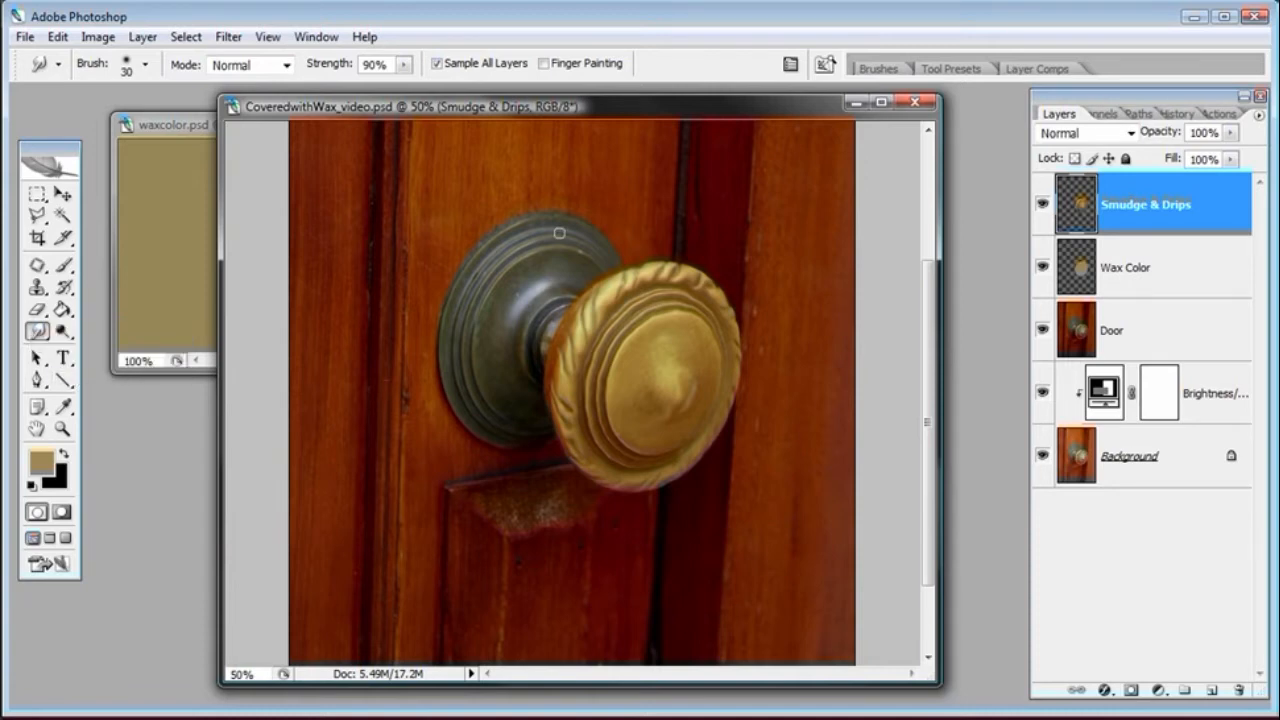
left_click(436, 64)
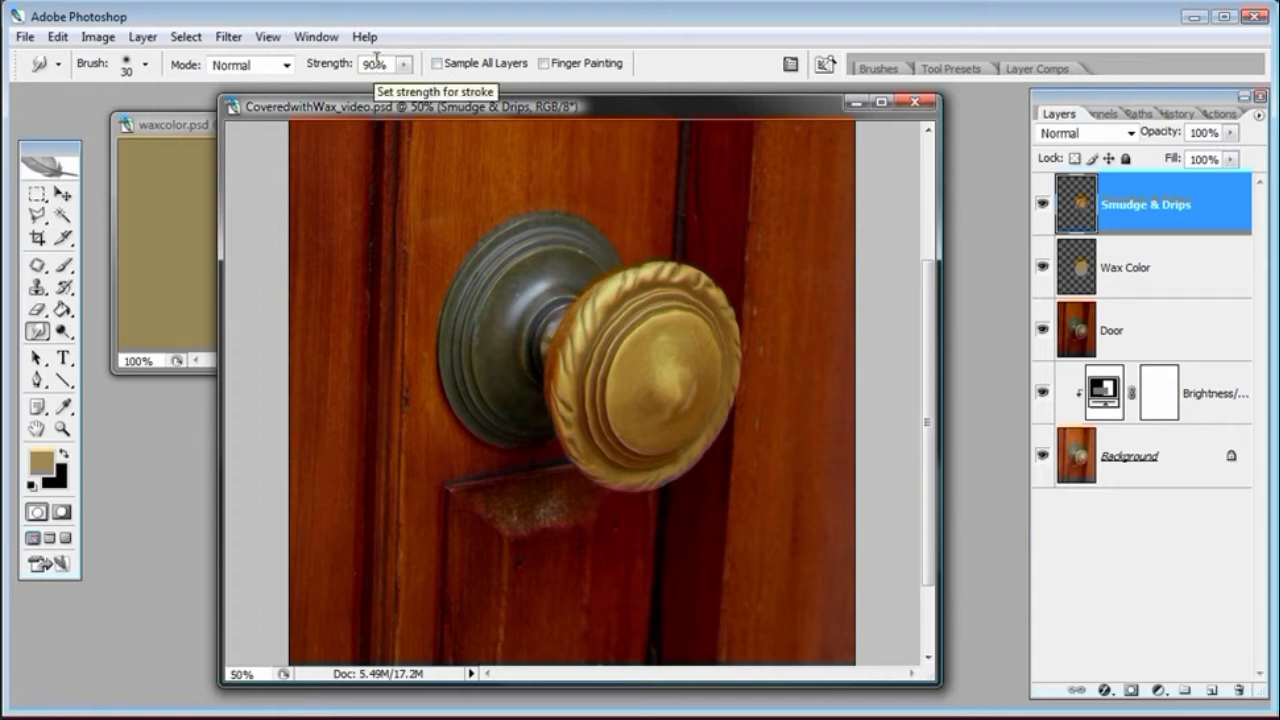
Set the Smudge brush hardness to 95% and its master diameter to about 38 px
right_click(520, 282)
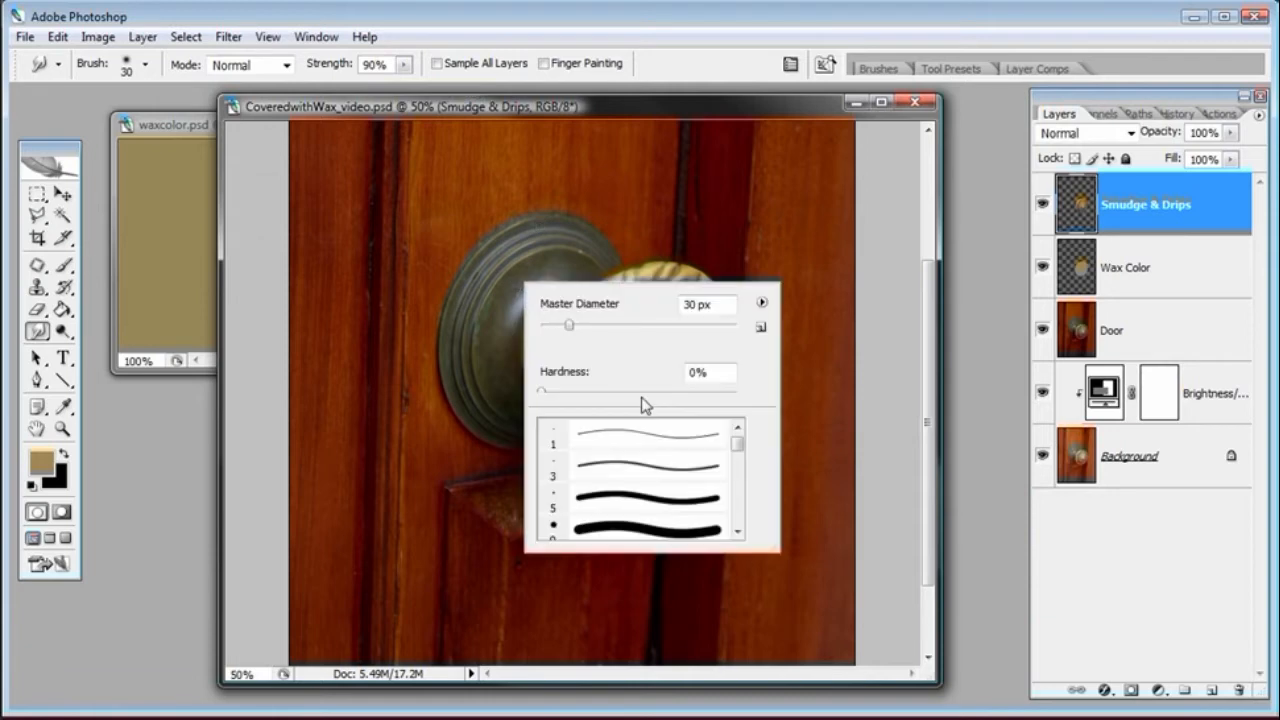
left_click_drag(541, 391, 728, 396)
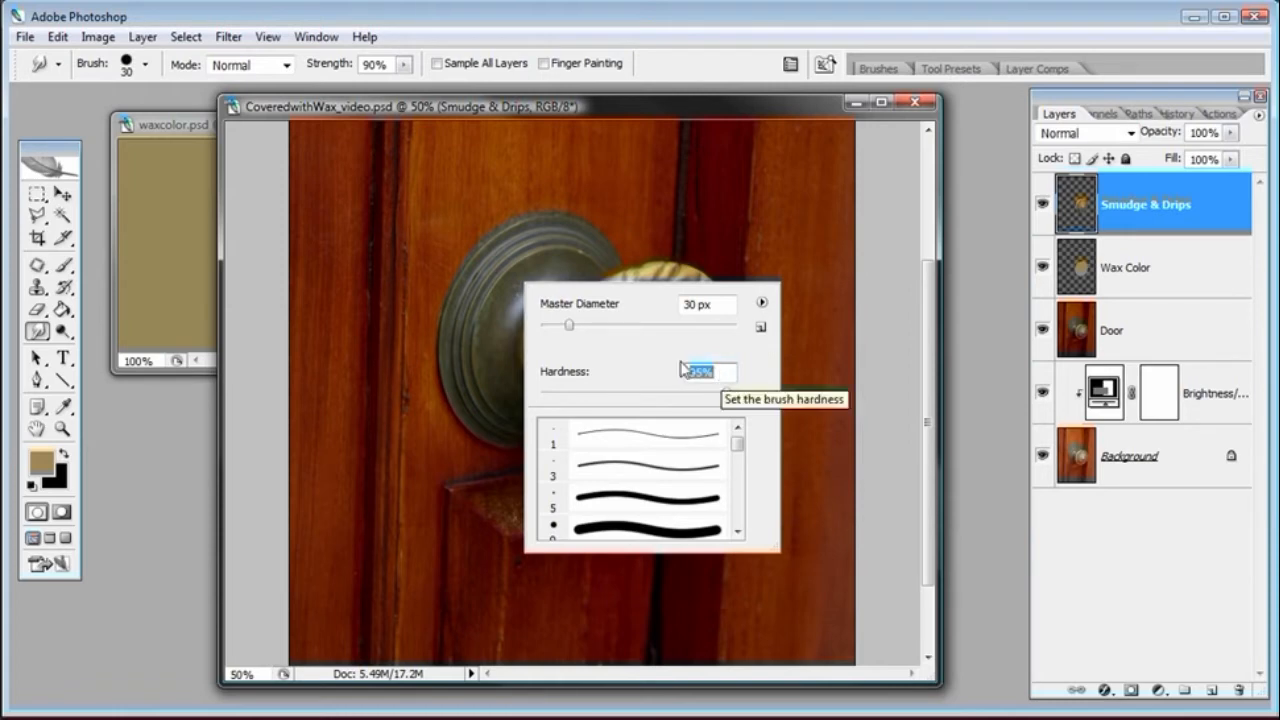
left_click(563, 110)
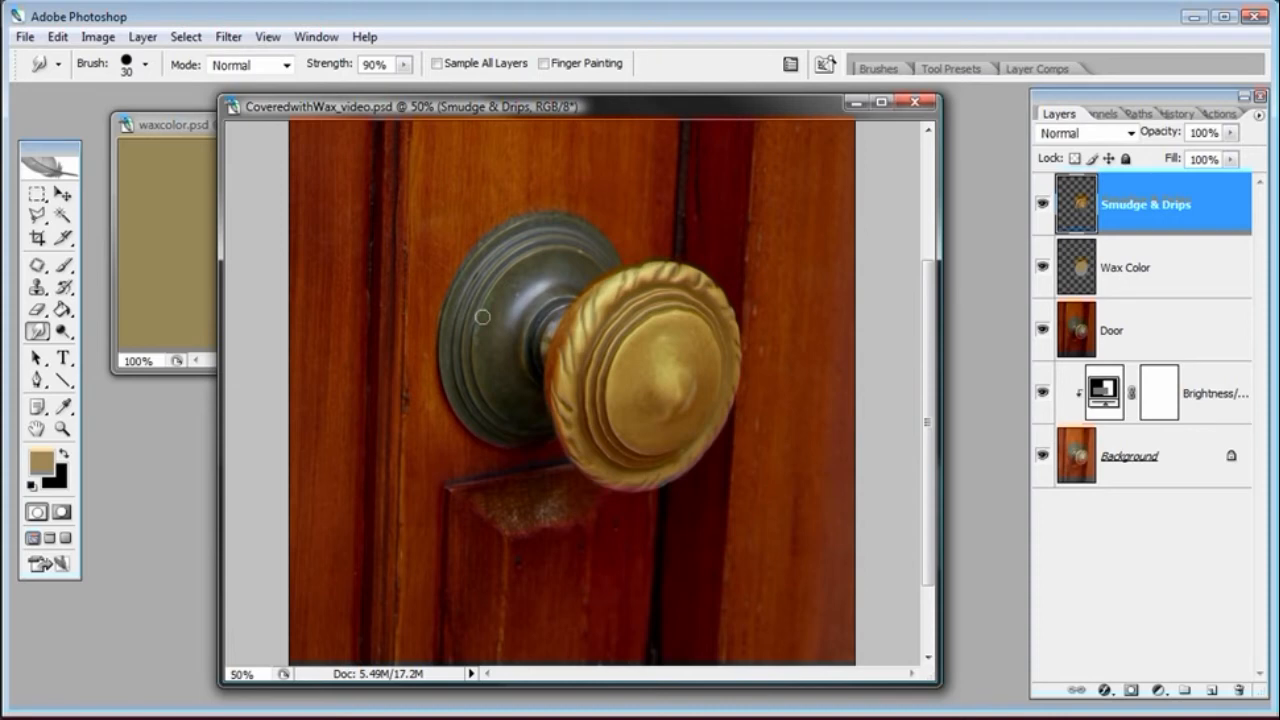
key("bracketright")
key("bracketright")
key("bracketright")
key("bracketright")
key("bracketright")
right_click(482, 316)
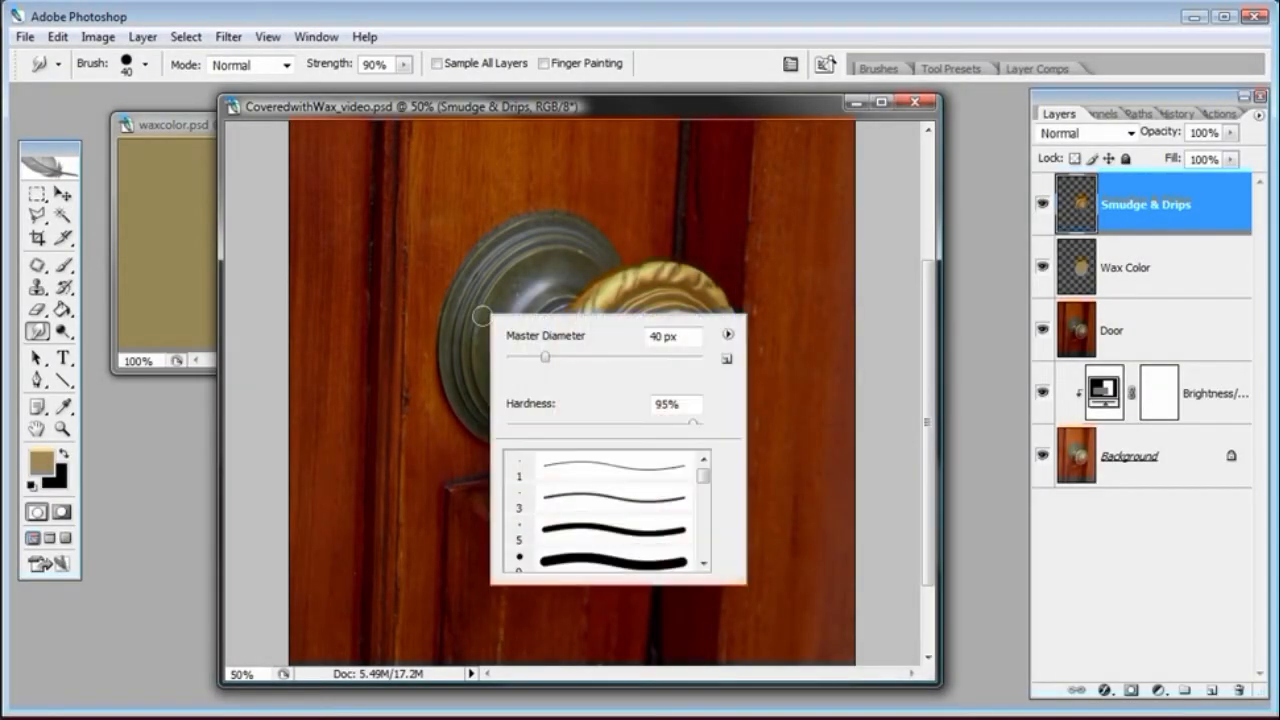
left_click_drag(546, 362, 544, 358)
left_click(150, 349)
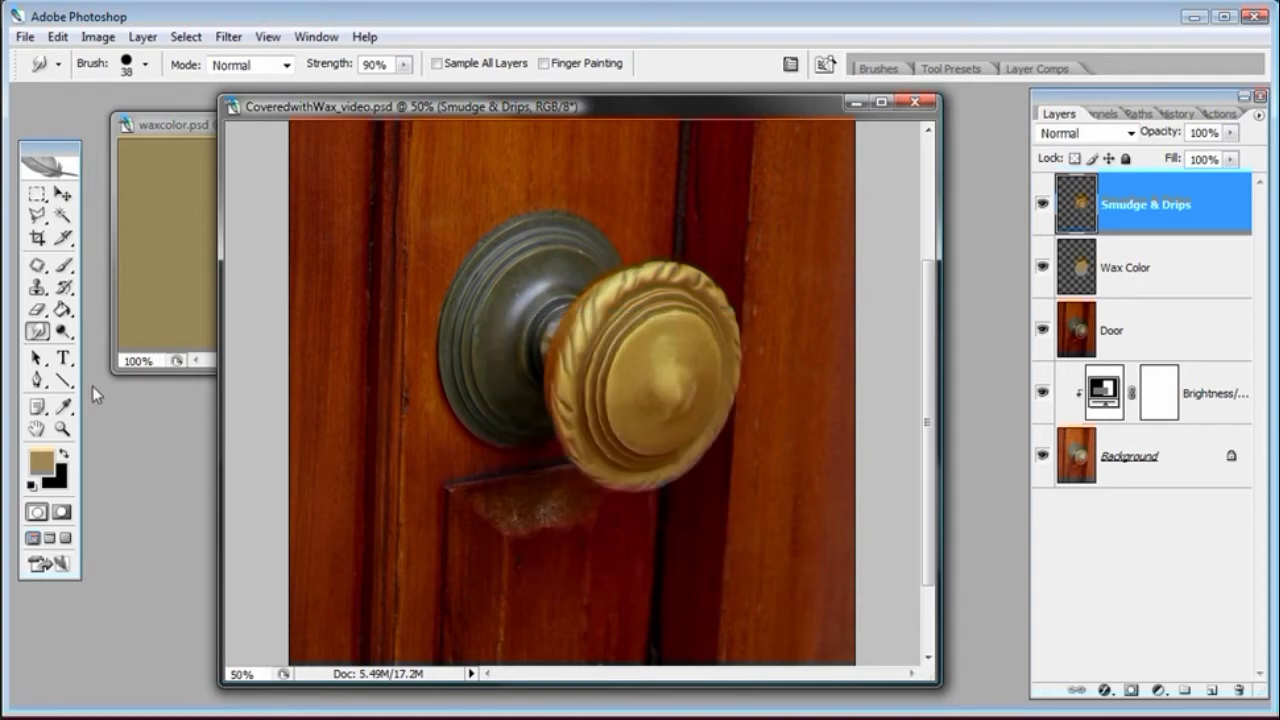
Try smudging a wax drip down from the knob's lower-left edge with a 30 px brush
left_click(63, 430)
left_click(643, 471)
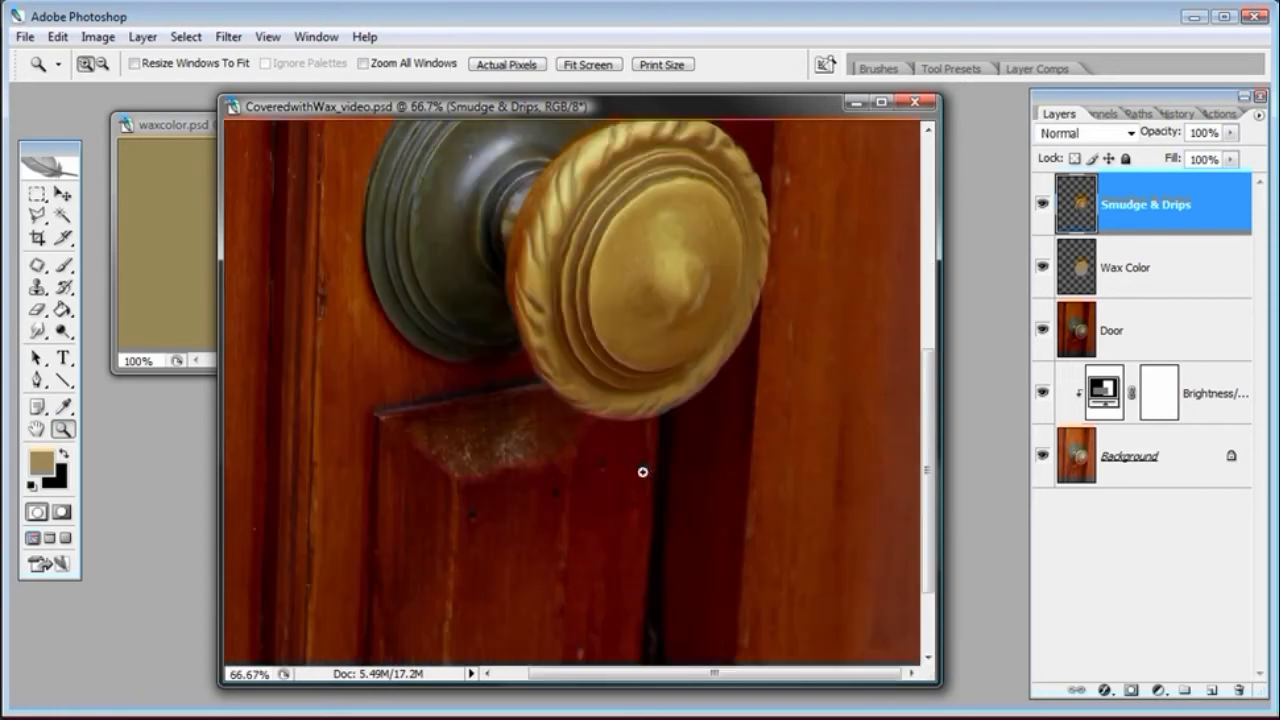
left_click(630, 410)
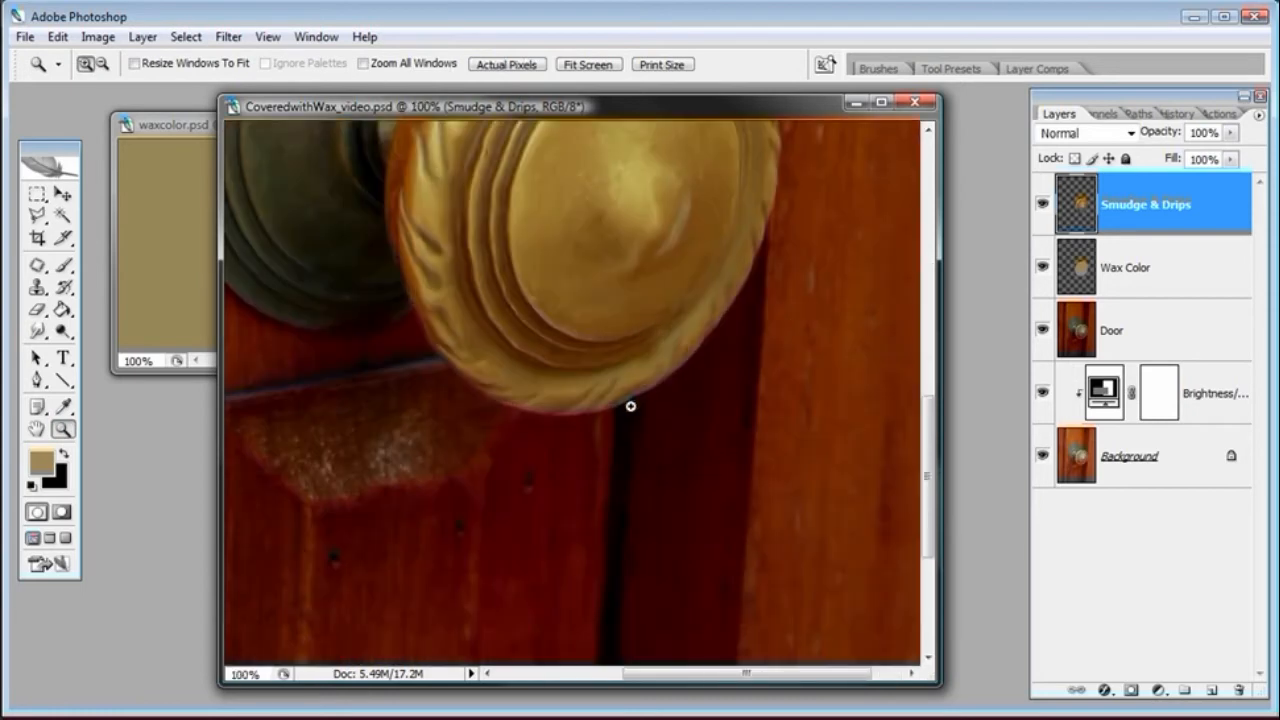
key("r")
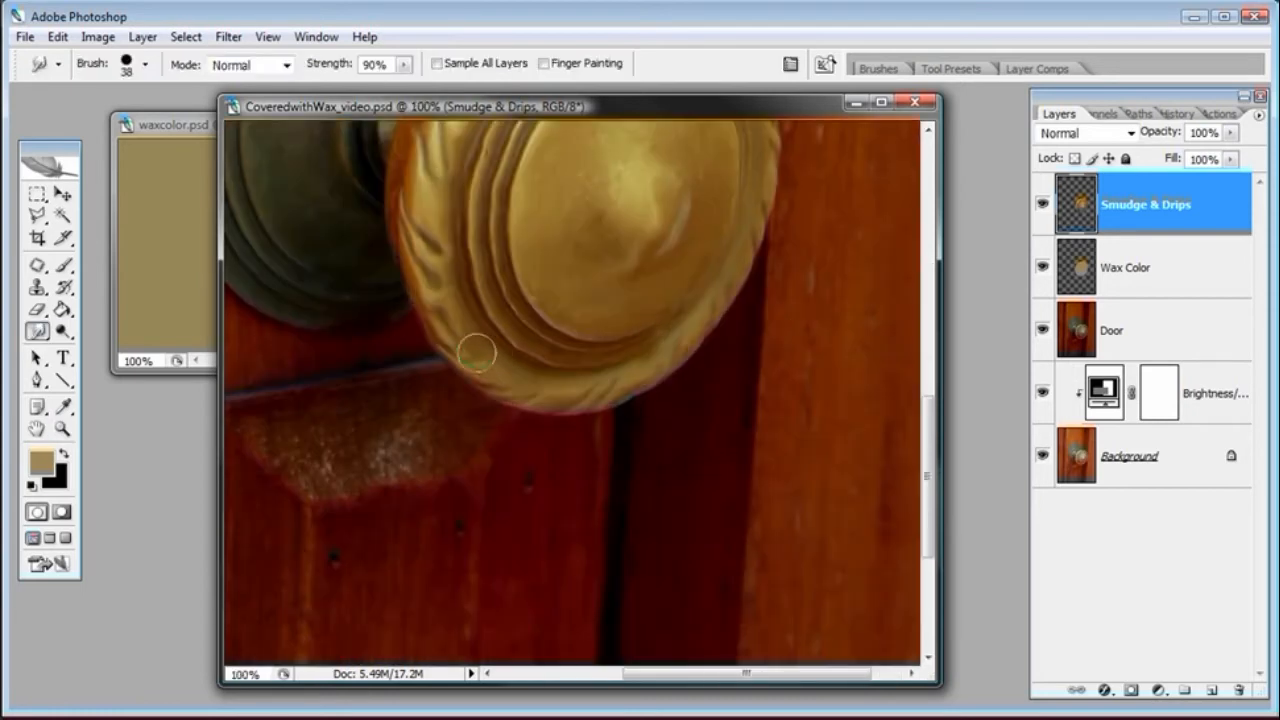
key("bracketleft")
left_click_drag(437, 314, 437, 487)
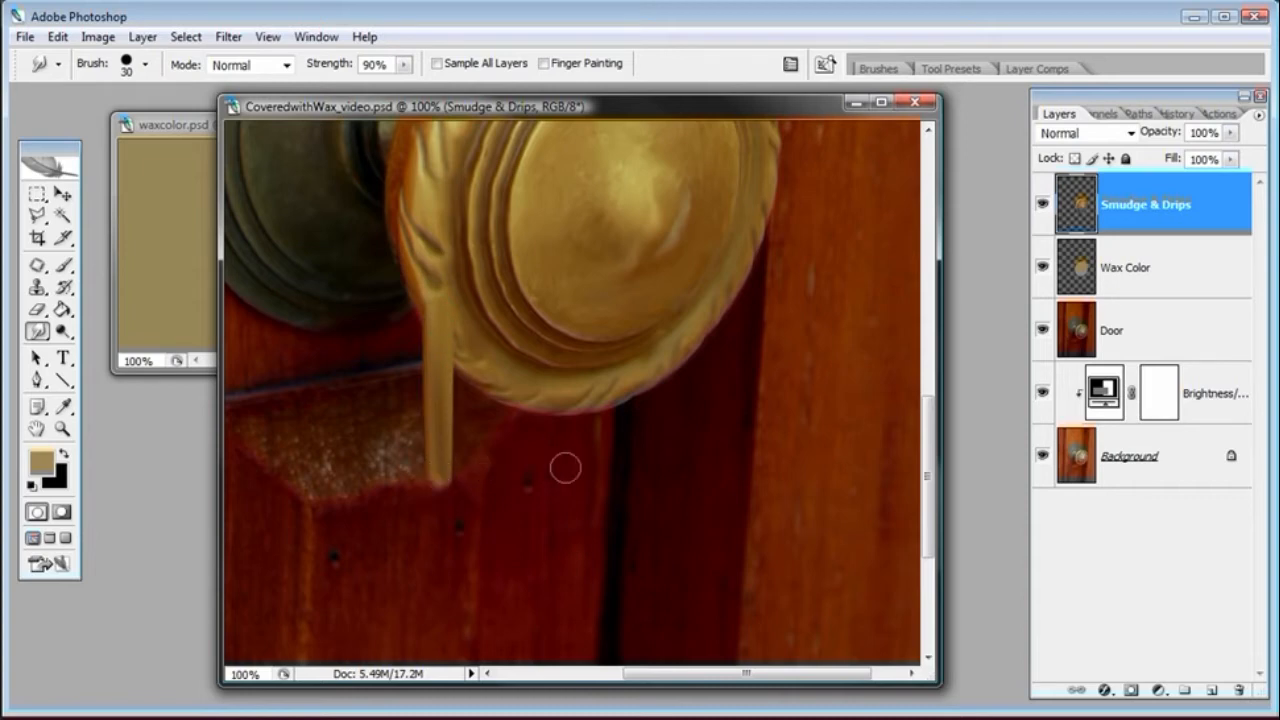
key("ctrl+z")
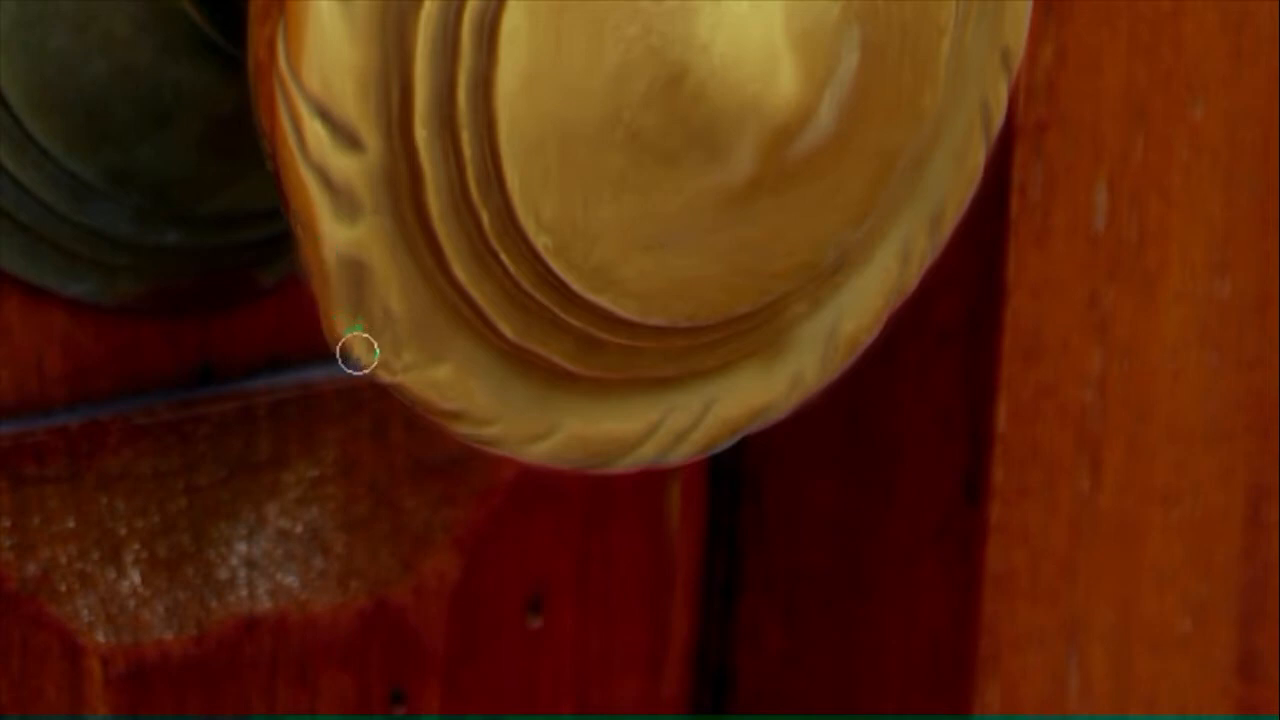
Smudge a long wax drip straight down from the knob's lower-left edge with a 30 px brush
left_click_drag(358, 352, 355, 708)
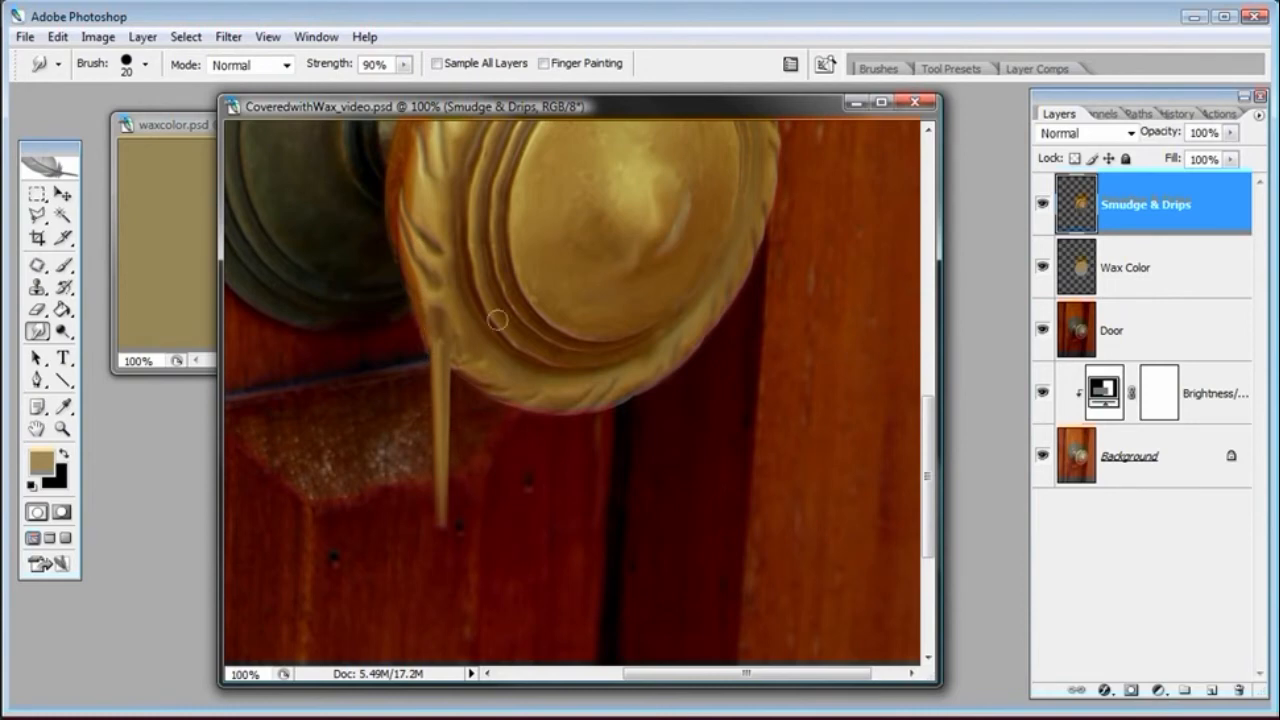
key("ctrl+z")
key("bracketright")
left_click_drag(443, 354, 437, 562)
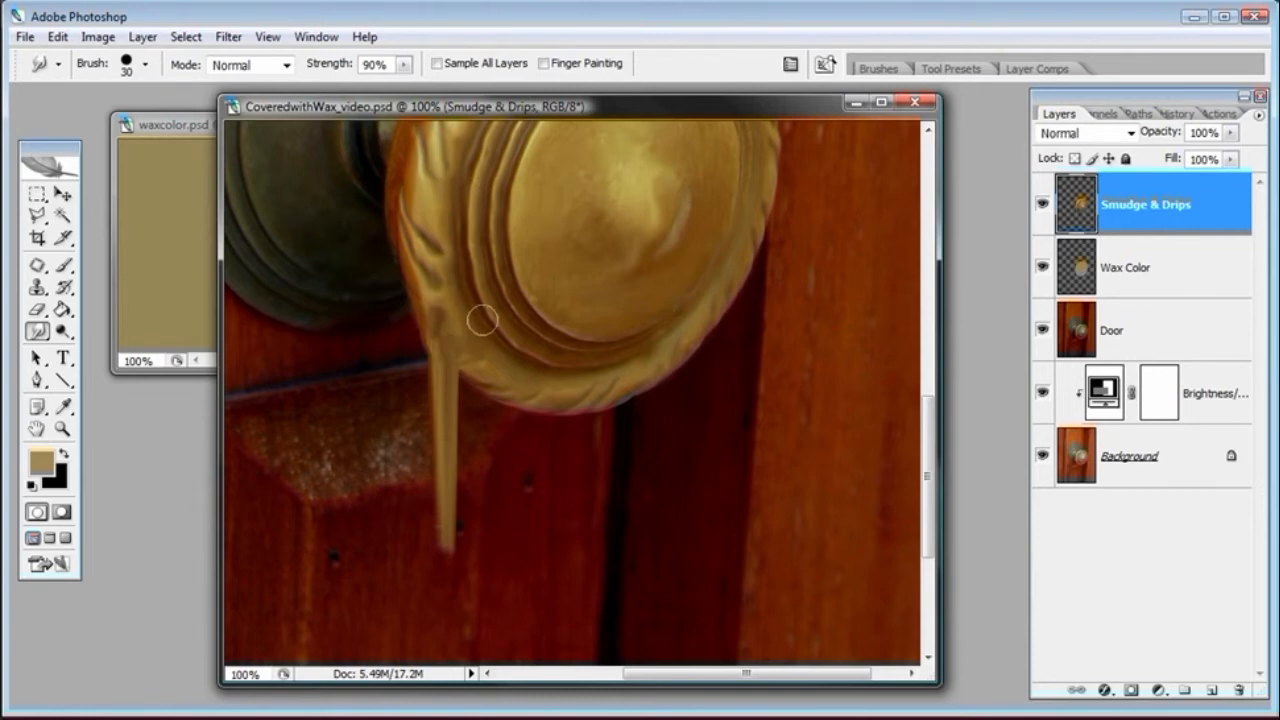
Blend the top of the drip into the knob's rim using a 27 px Smudge brush
left_click(62, 428)
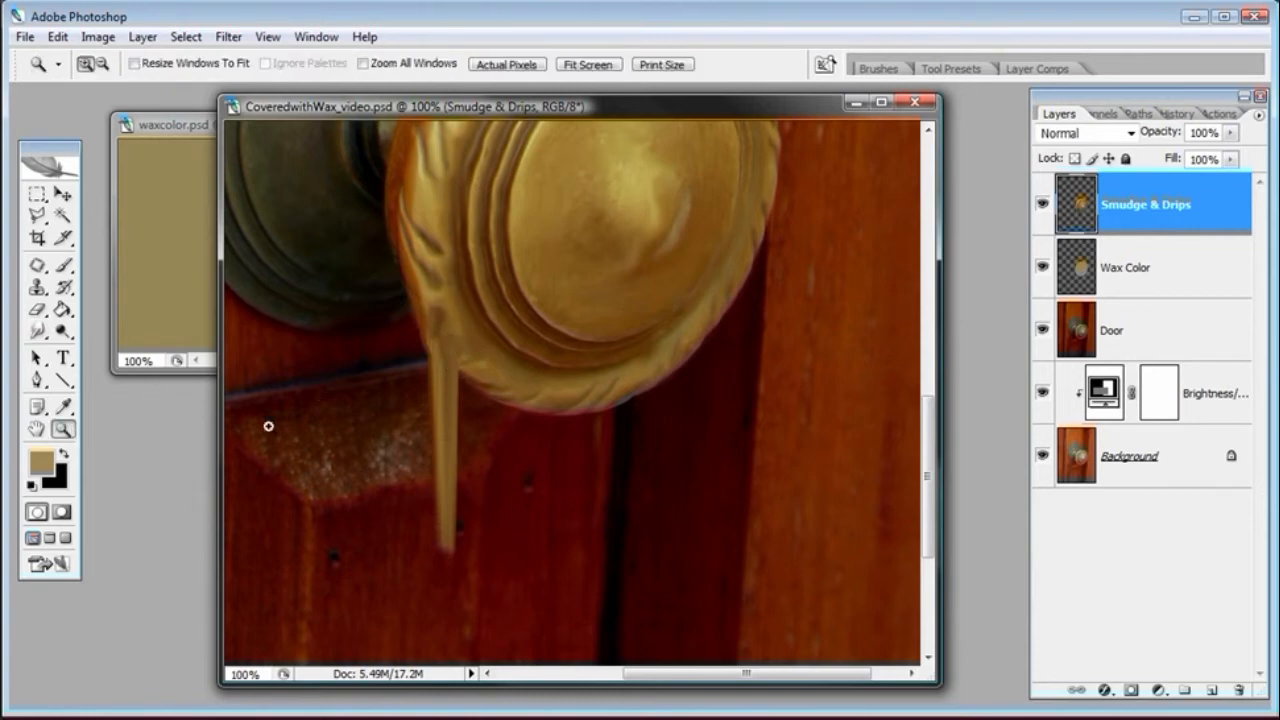
left_click(457, 380)
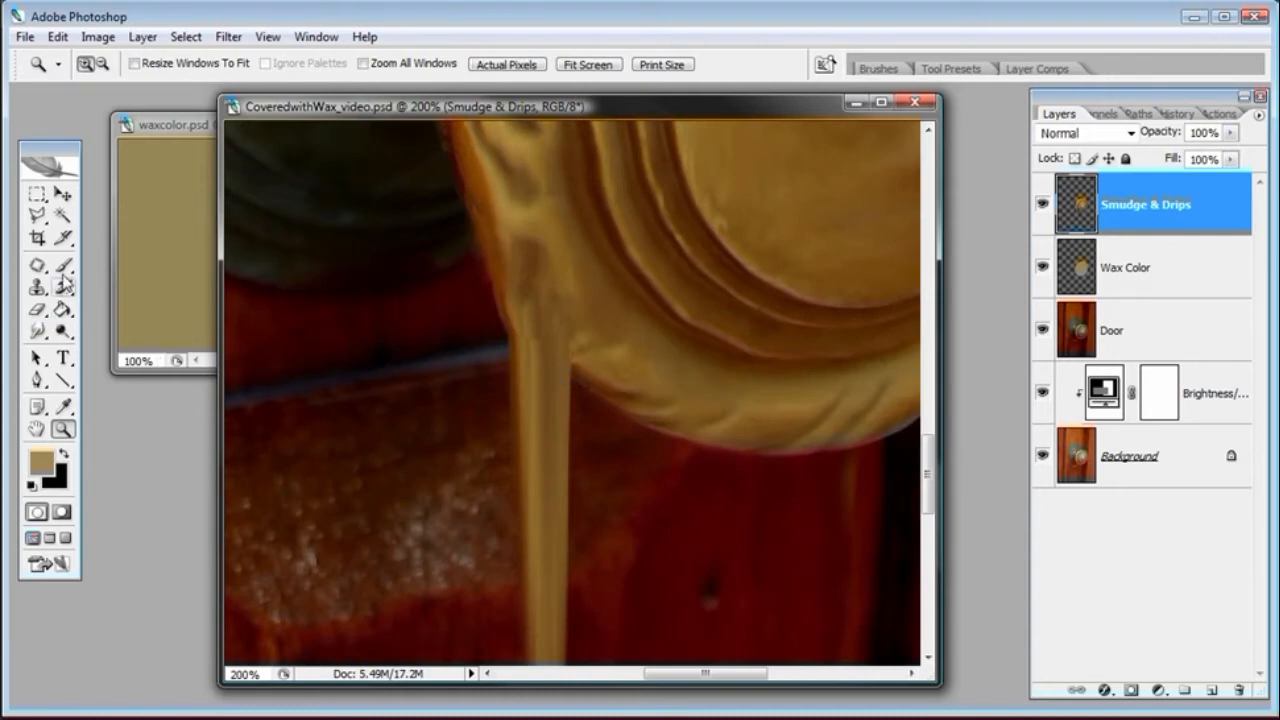
left_click(37, 331)
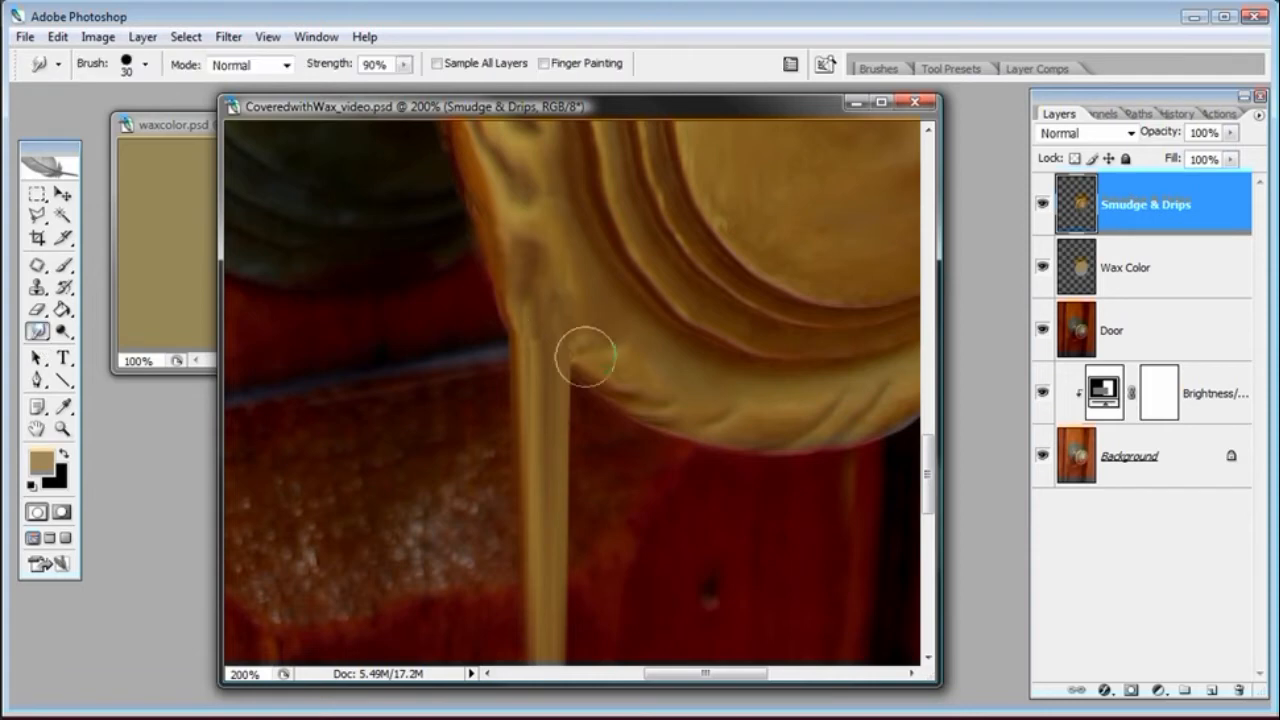
right_click(587, 351)
left_click_drag(635, 393, 628, 395)
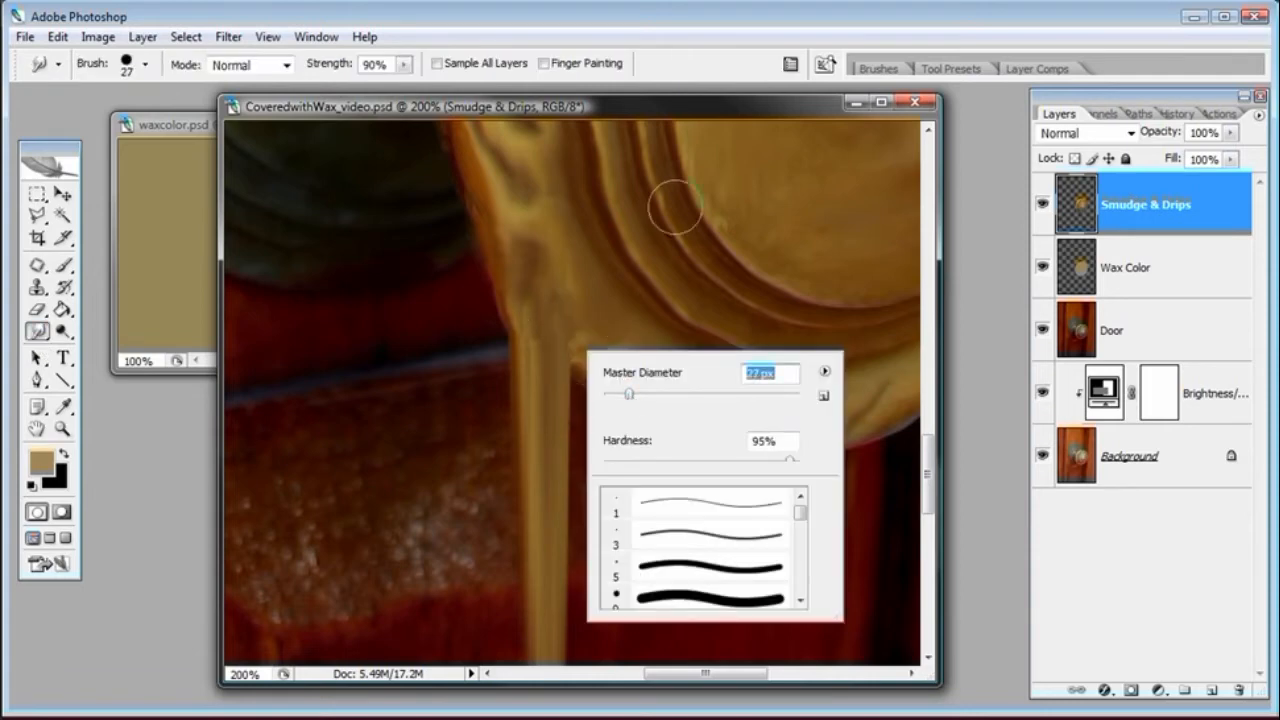
left_click(669, 112)
left_click_drag(578, 337, 566, 386)
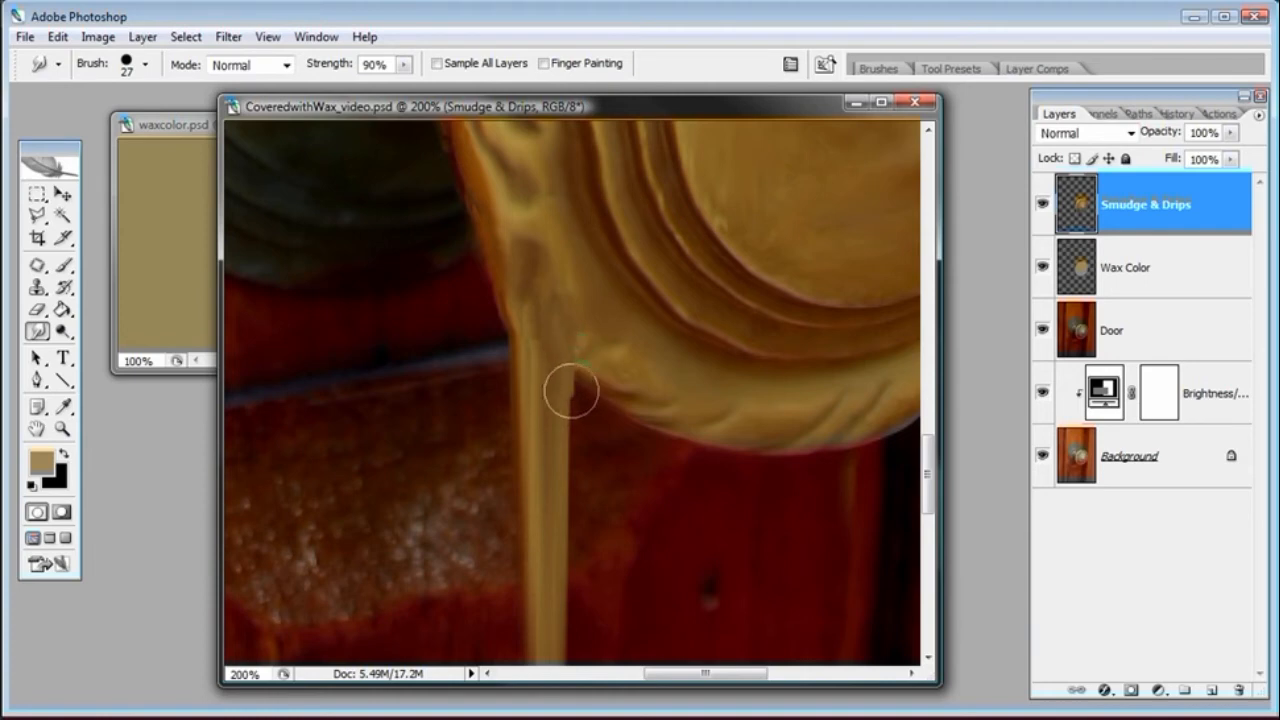
Lower the brush hardness to 62% and smudge the drip's junction with the knob again
right_click(576, 376)
left_click_drag(753, 488, 721, 485)
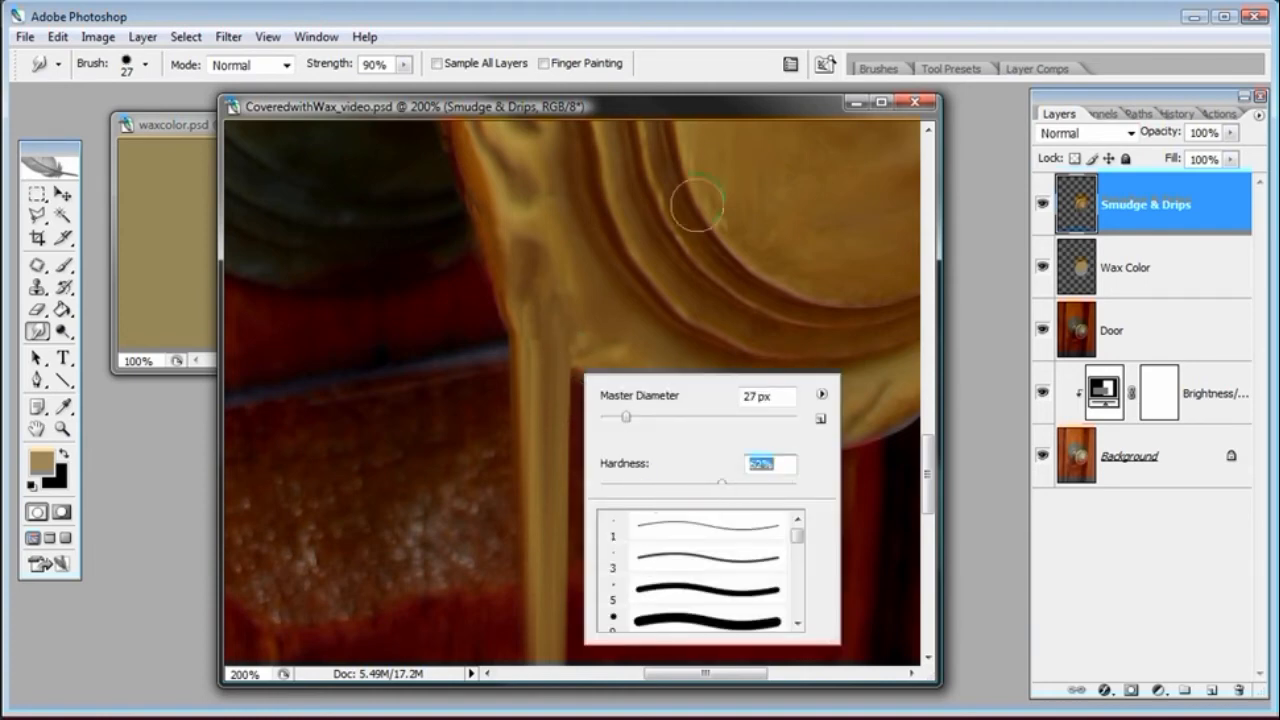
left_click(691, 121)
mouse_move(571, 360)
left_mouse_down()
mouse_move(555, 368)
mouse_move(569, 372)
left_mouse_up()
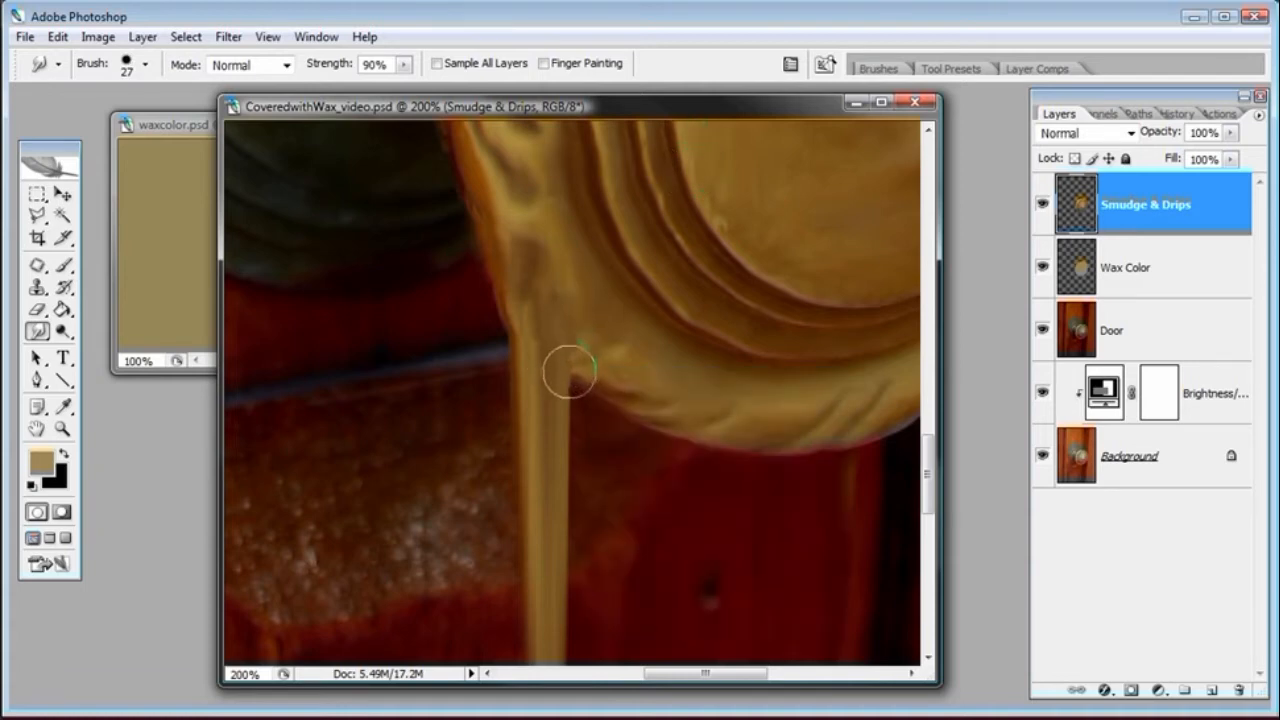
Set the Smudge brush to 16 px and 90% hardness, smudge a short second drip and touch up the first drip's tip
right_click(648, 358)
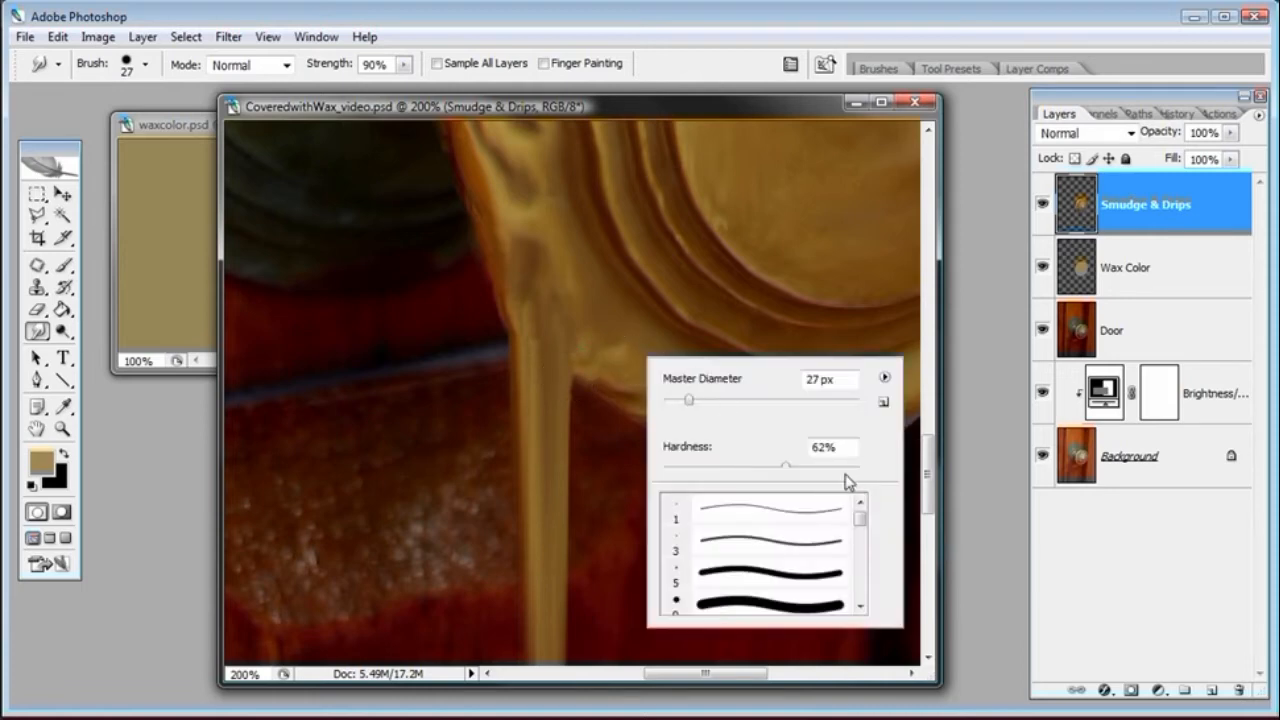
left_click(840, 466)
left_click_drag(688, 405, 677, 406)
left_click(688, 120)
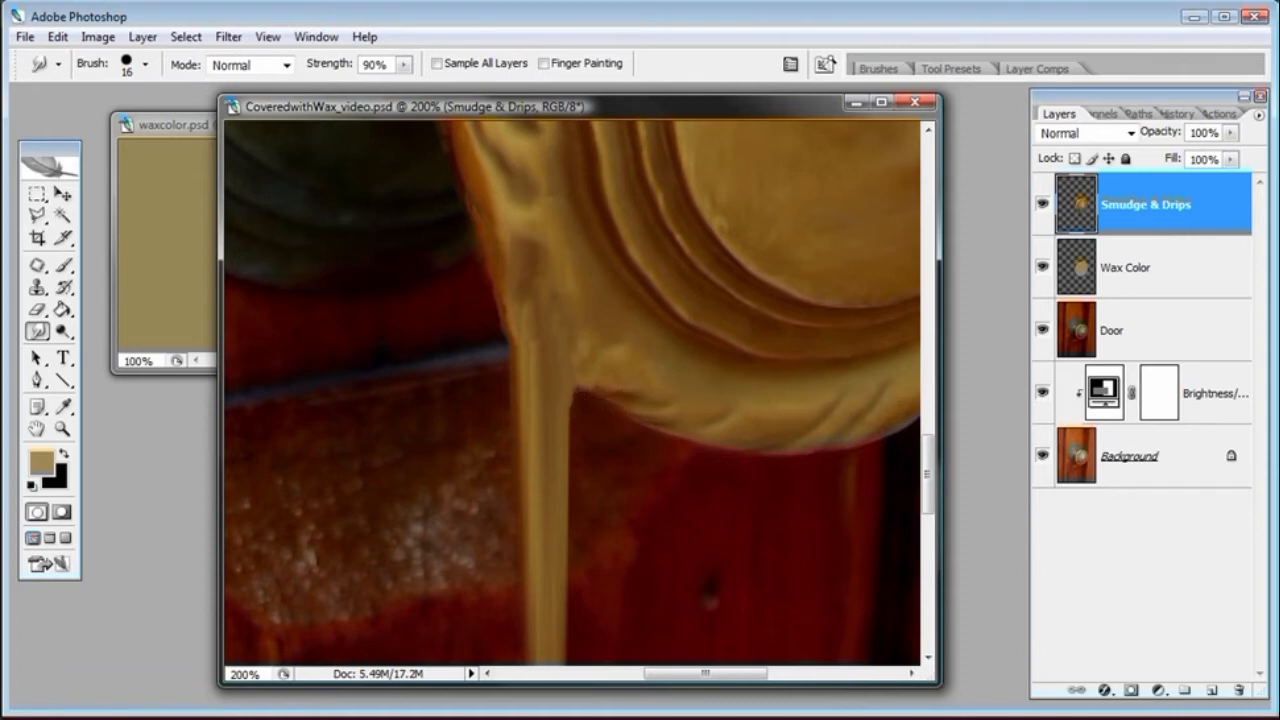
key("ctrl+minus")
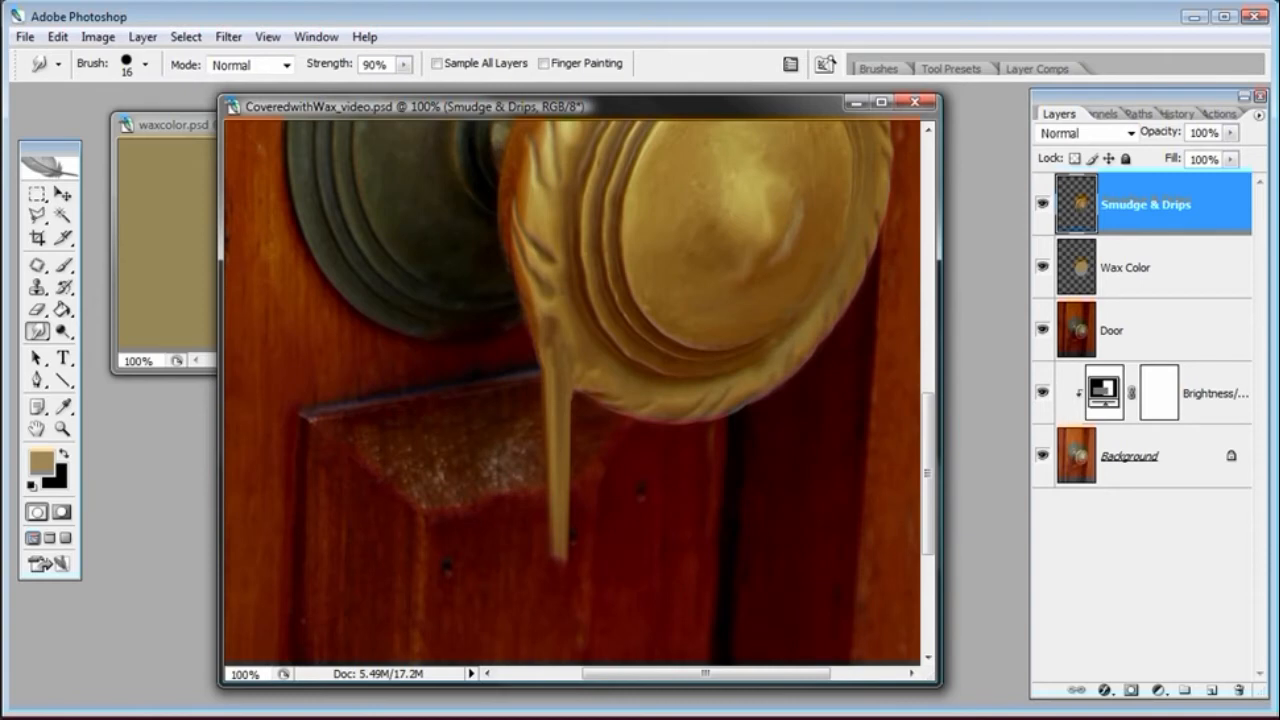
key("ctrl+minus")
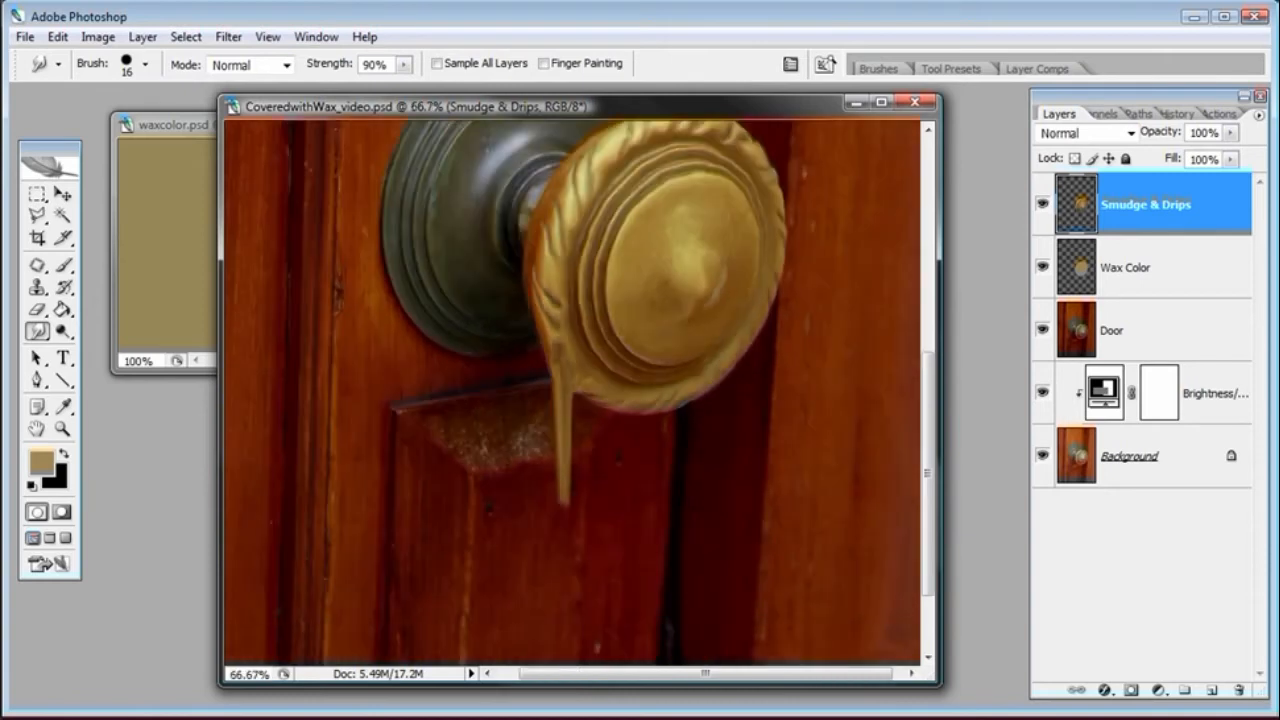
left_click(62, 430)
left_click(646, 440)
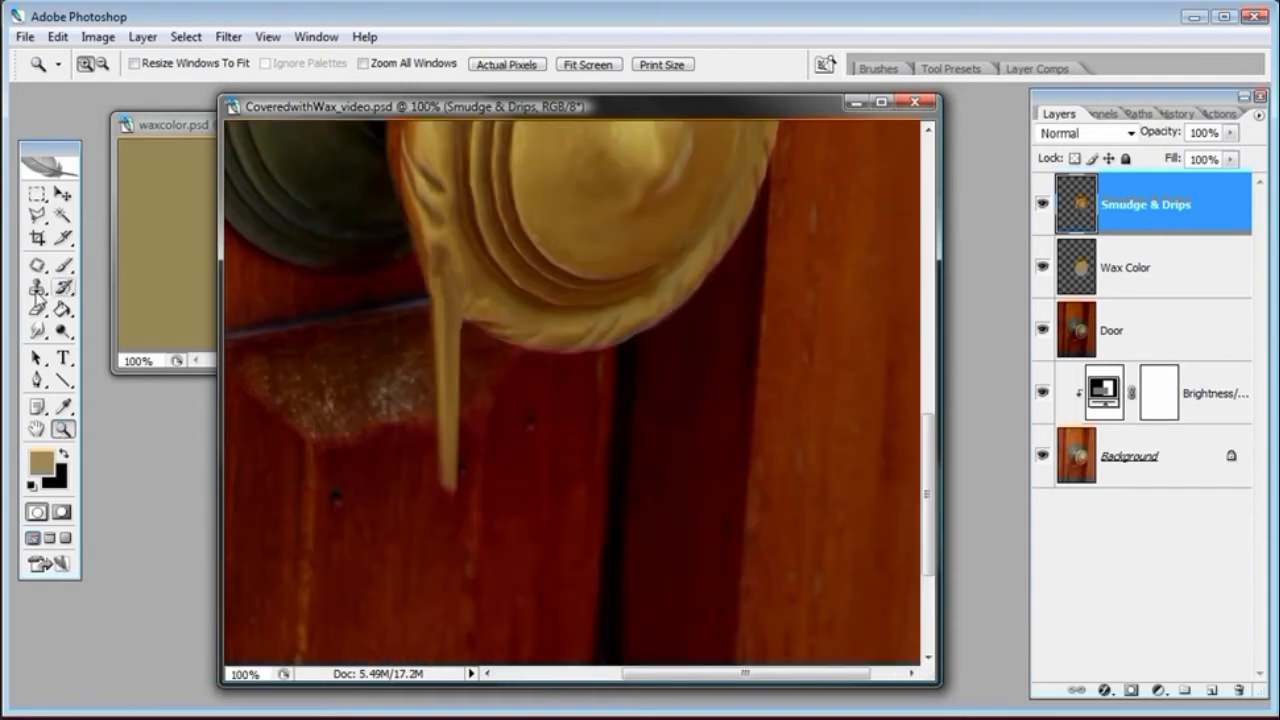
left_click(37, 330)
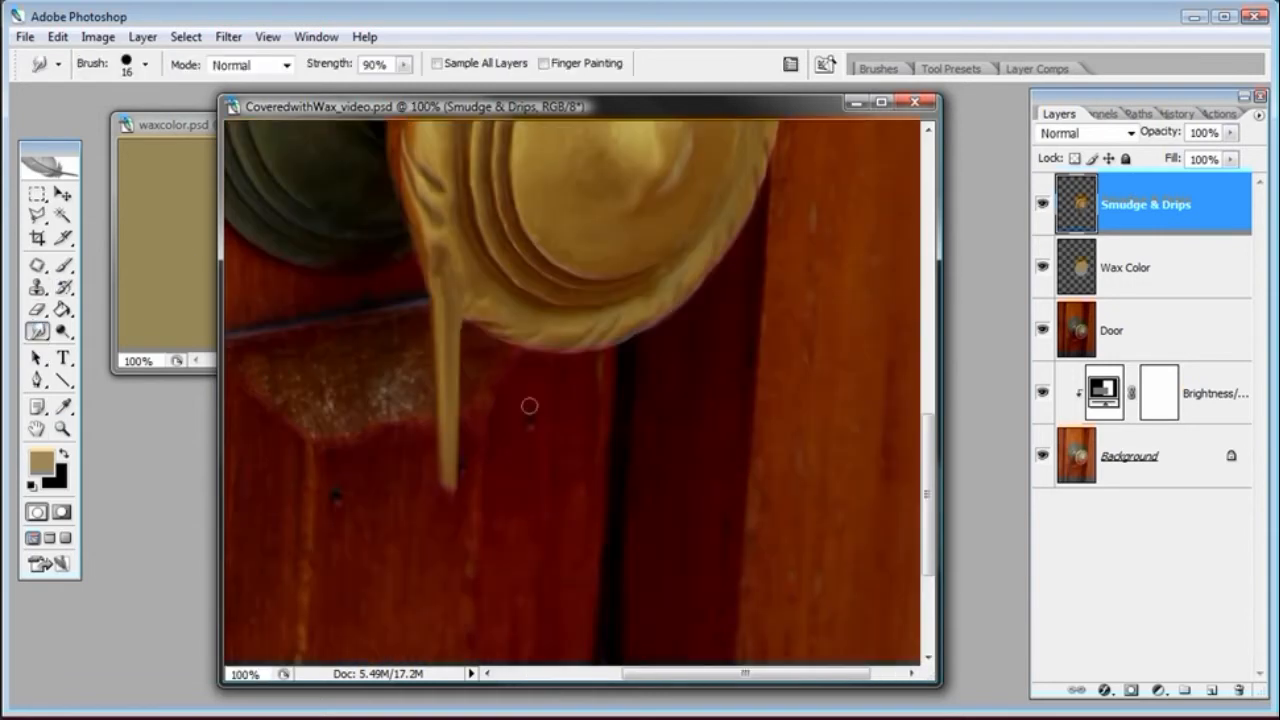
right_click(506, 333)
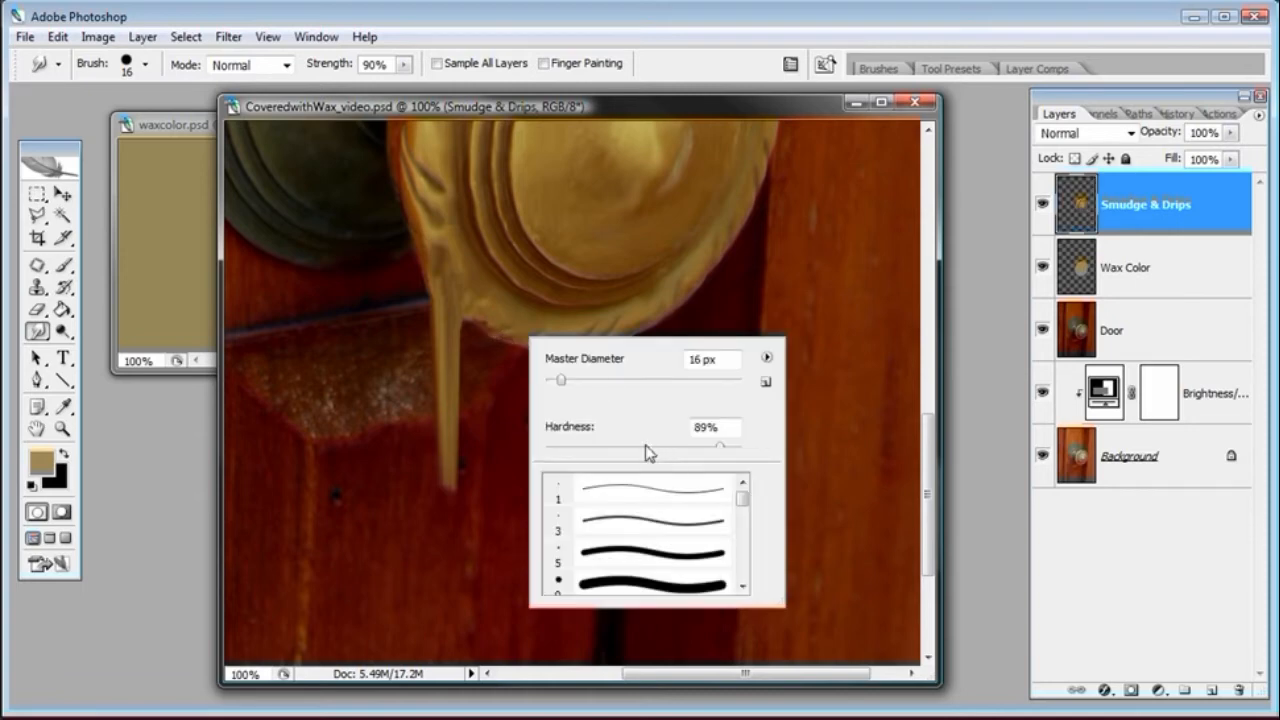
left_click_drag(721, 450, 724, 453)
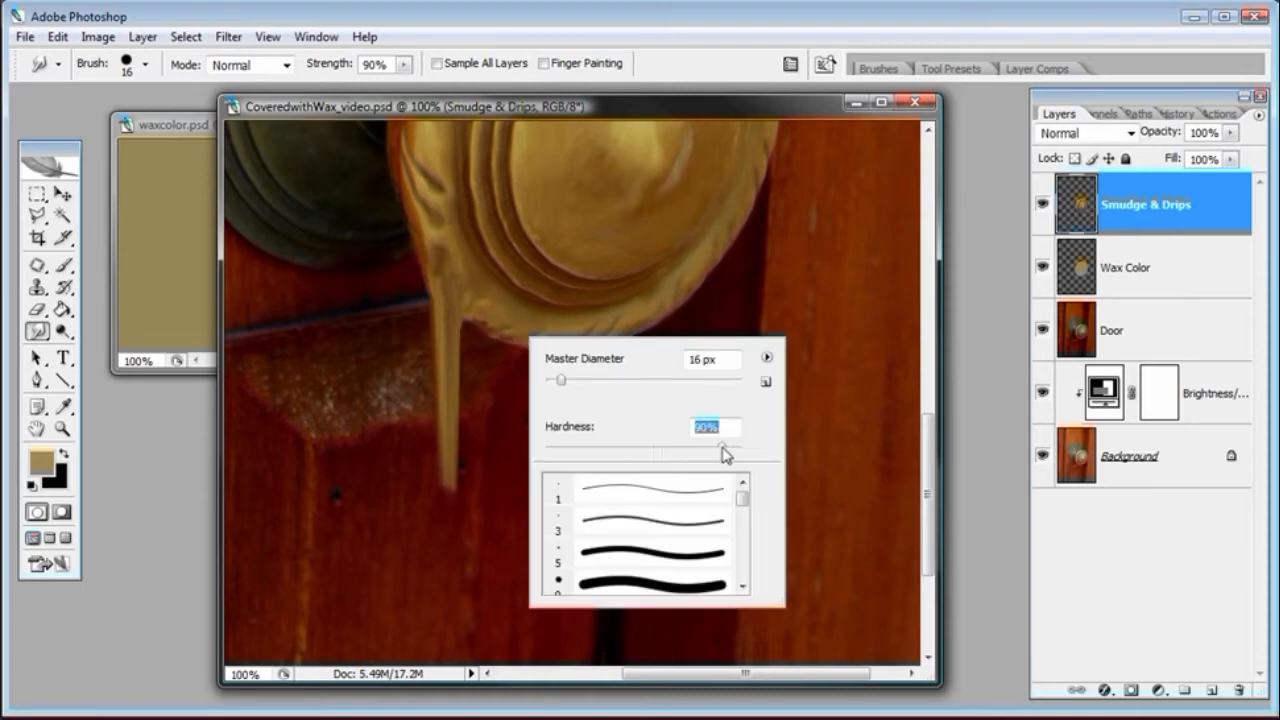
left_click(710, 119)
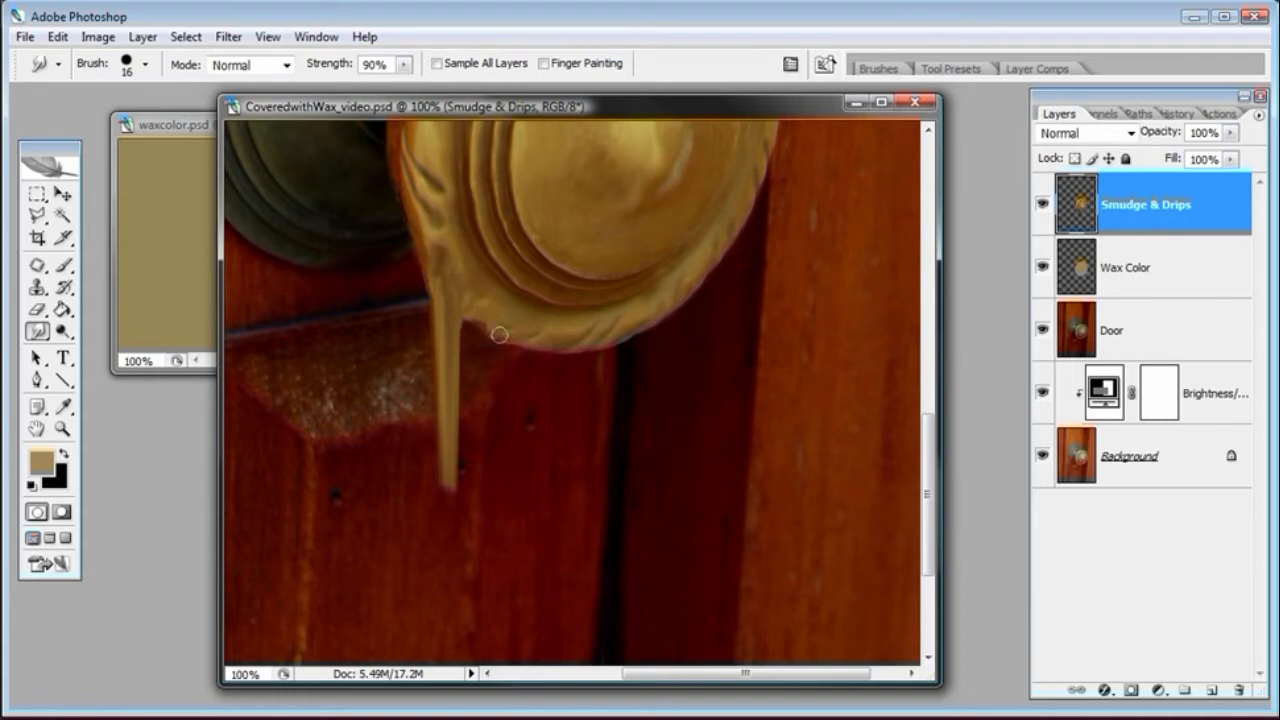
left_click_drag(499, 338, 499, 426)
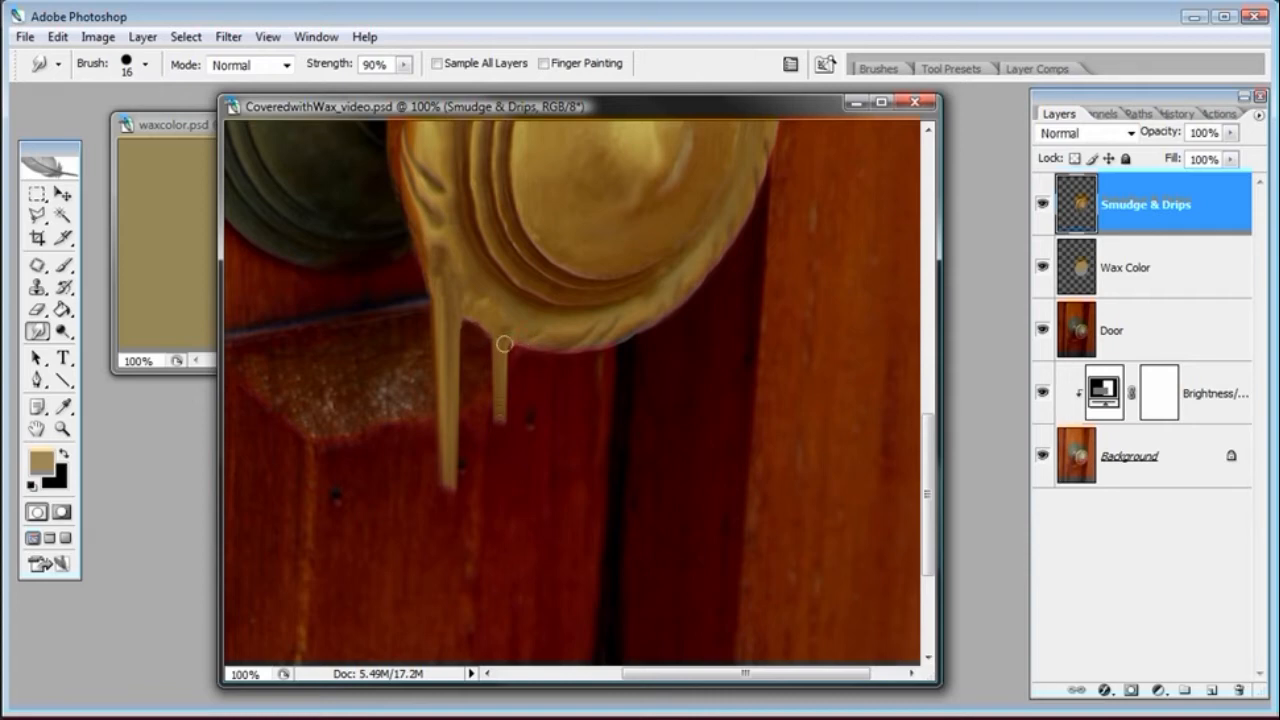
left_click_drag(507, 342, 500, 422)
left_click_drag(500, 400, 500, 419)
left_click_drag(451, 470, 450, 489)
mouse_move(448, 483)
left_mouse_down()
mouse_move(449, 501)
mouse_move(461, 499)
left_mouse_up()
Set Strength to 95% and smudge a long third drip down from the knob's bottom edge
left_click(375, 66)
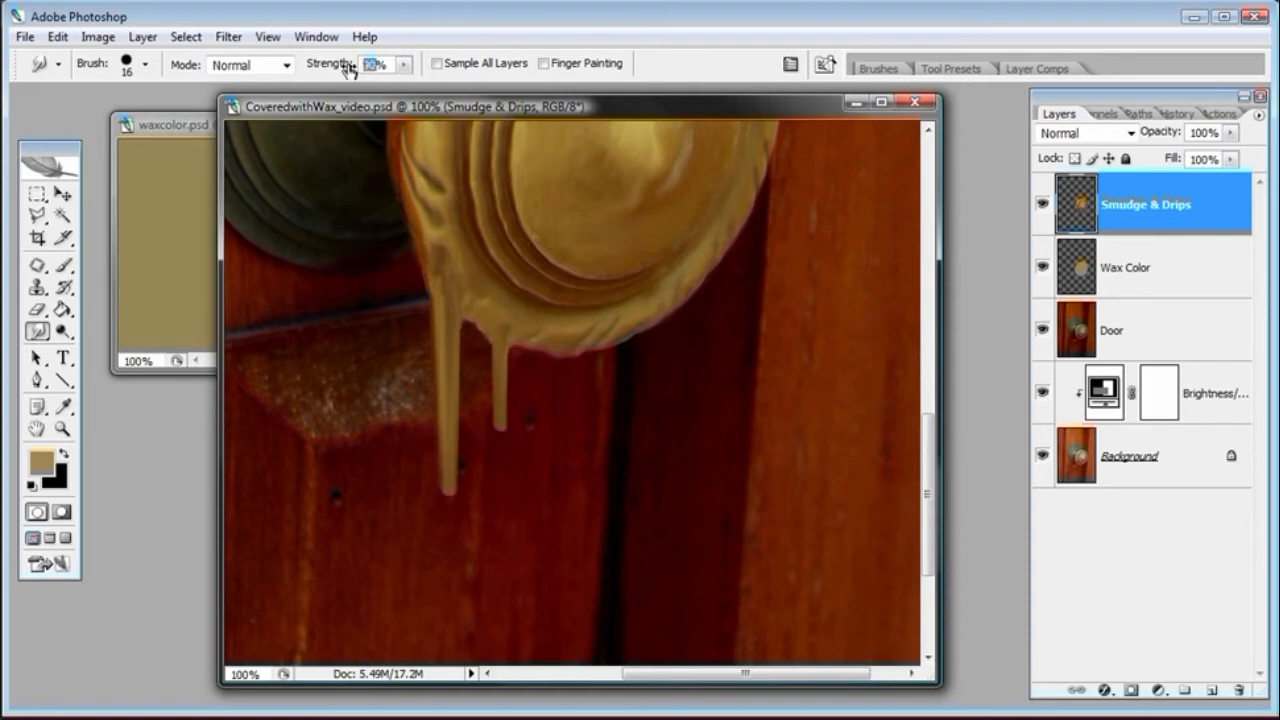
left_click_drag(347, 69, 350, 70)
left_click_drag(561, 344, 562, 555)
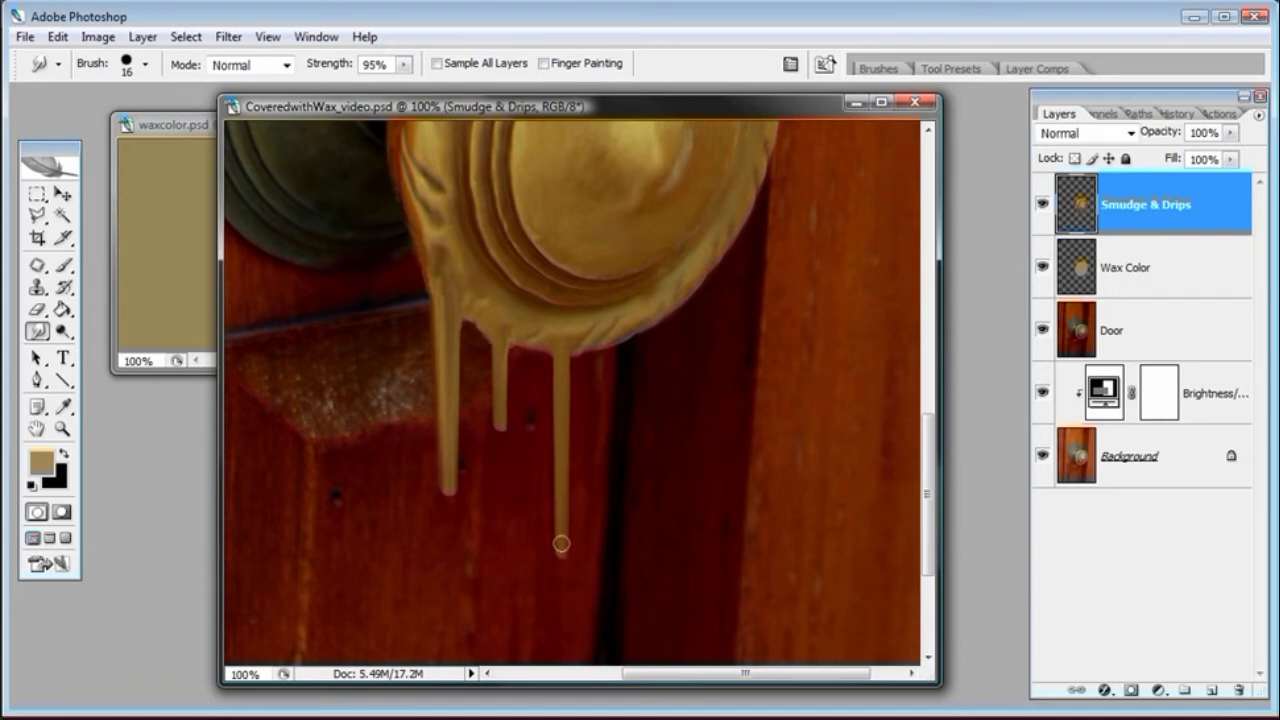
right_click(561, 500)
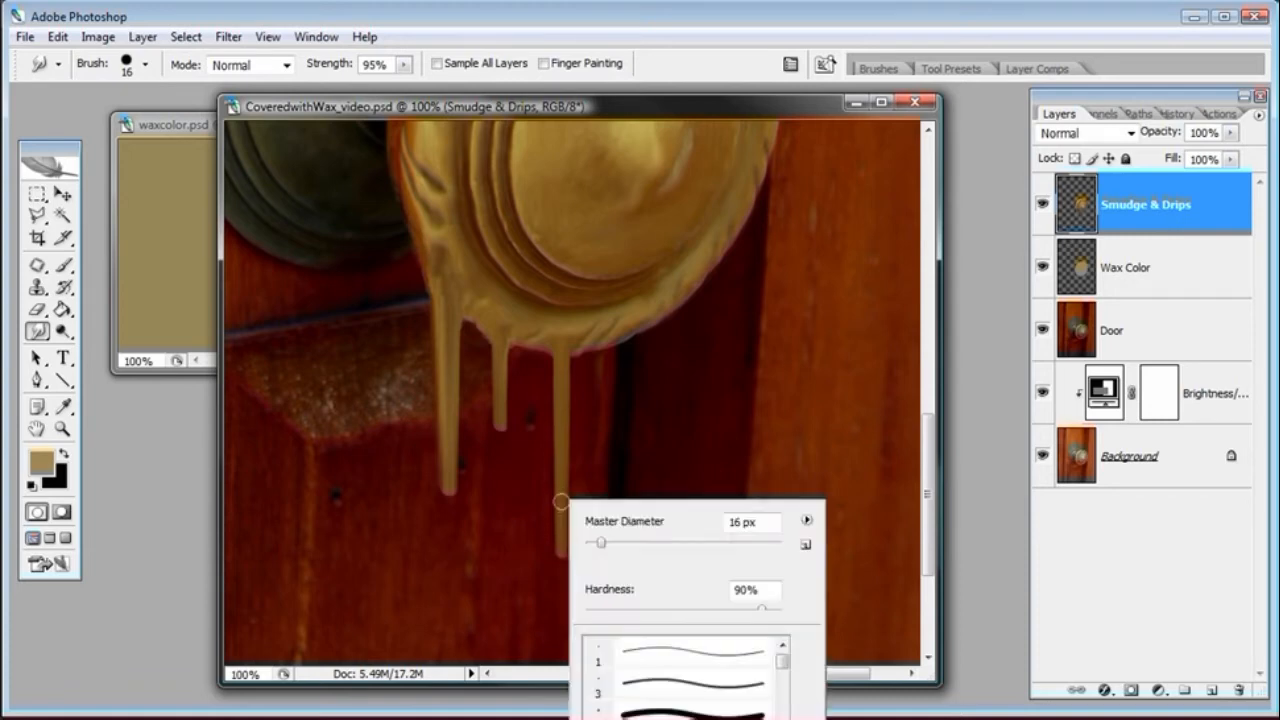
left_click(577, 104)
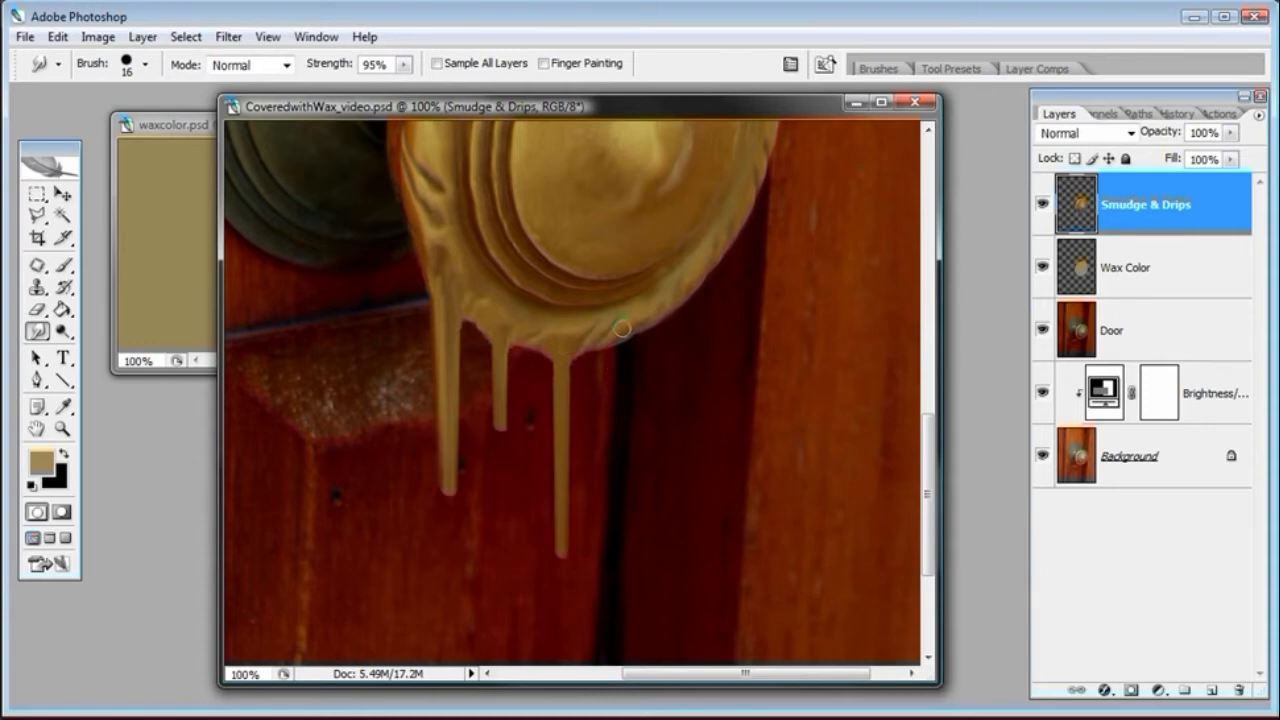
Hide and reshow the lower layers to inspect the Smudge & Drips layer on its own
key("bracketright")
left_click_drag(1042, 267, 1050, 458)
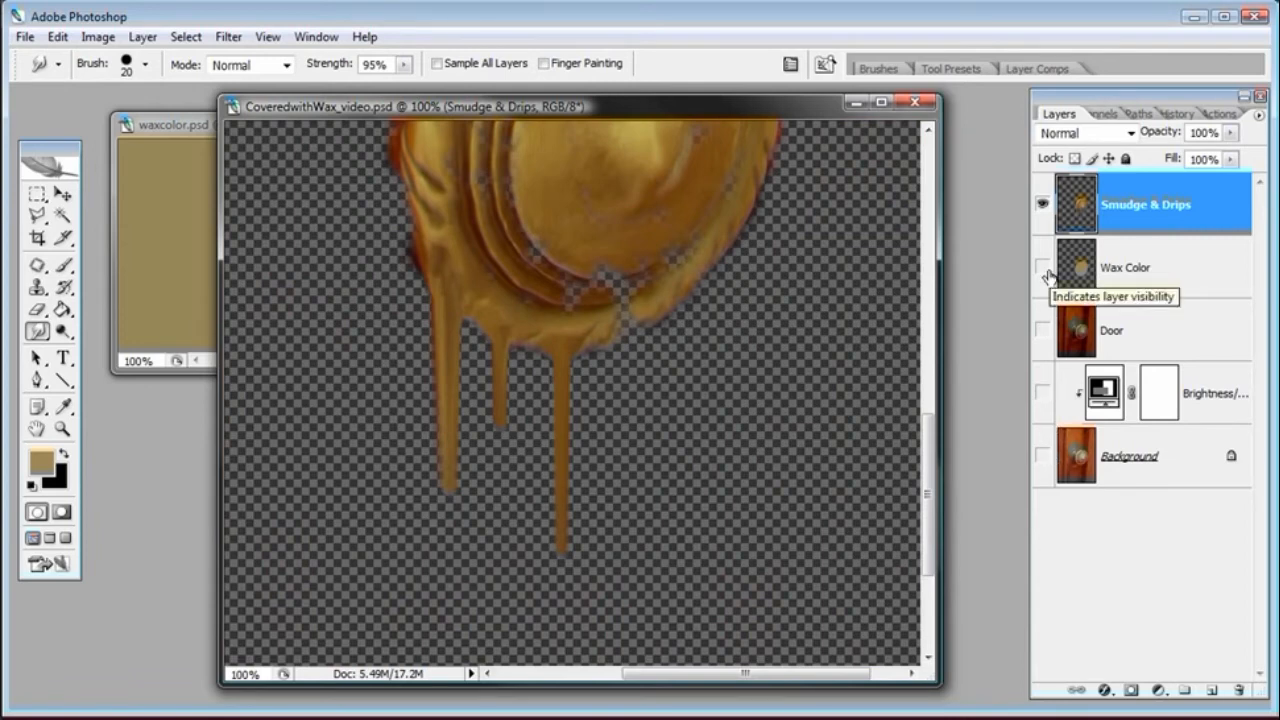
left_click_drag(1047, 275, 1046, 460)
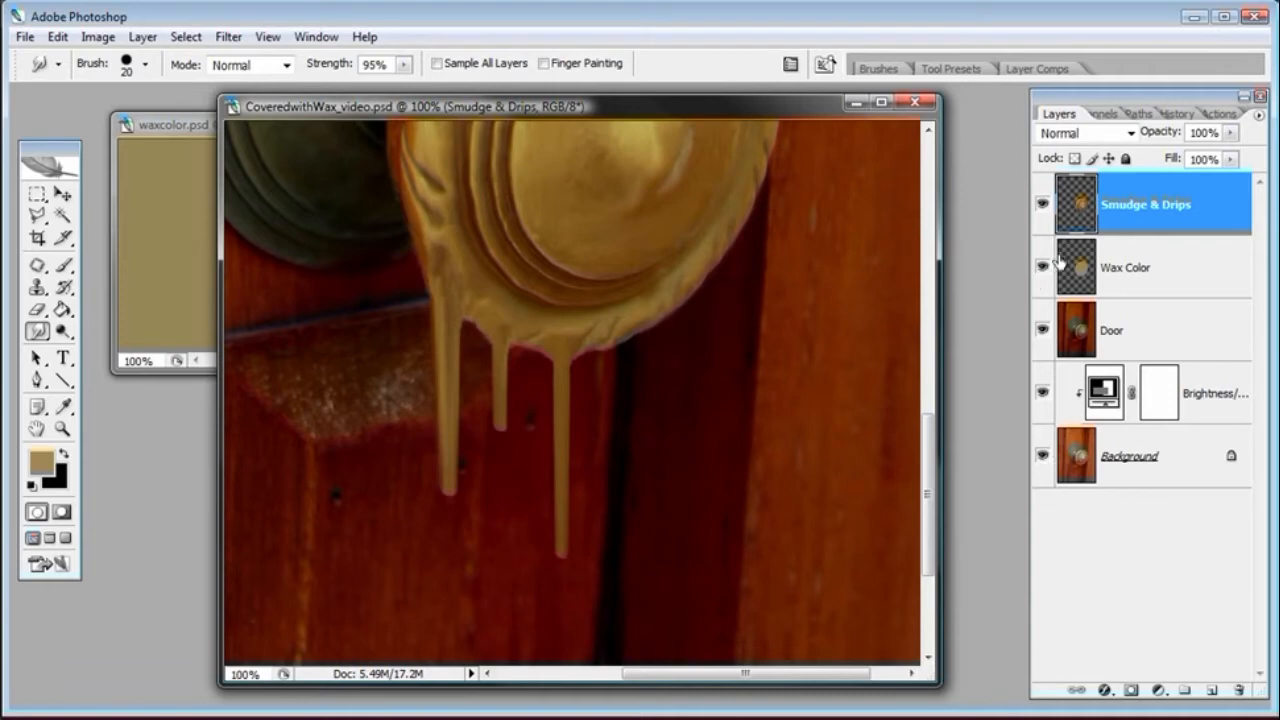
Turn on Sample All Layers and smudge the knob's lower-right edge with a 20 px brush
left_click(437, 63)
left_click_drag(671, 298, 665, 311)
left_click_drag(615, 329, 612, 322)
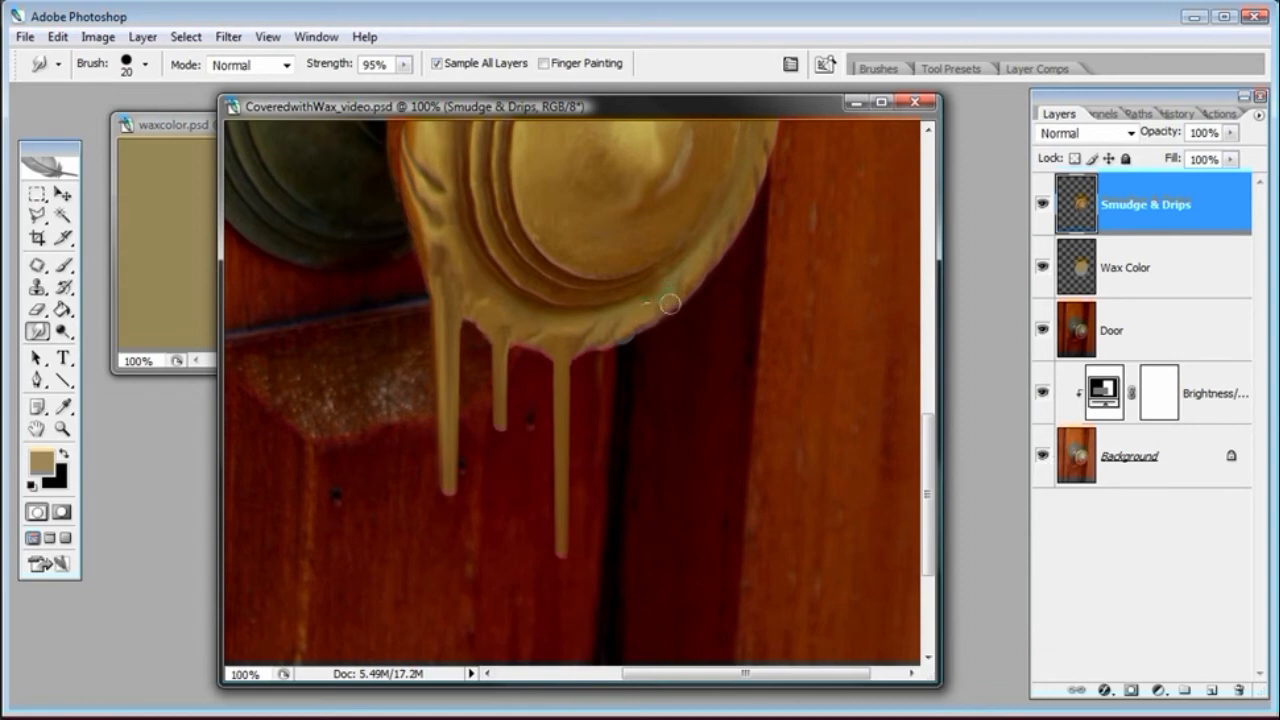
Smooth the knob's lower-right edge with two short smudges, then hide and reshow the lower layers to check the result
left_click_drag(648, 317, 640, 326)
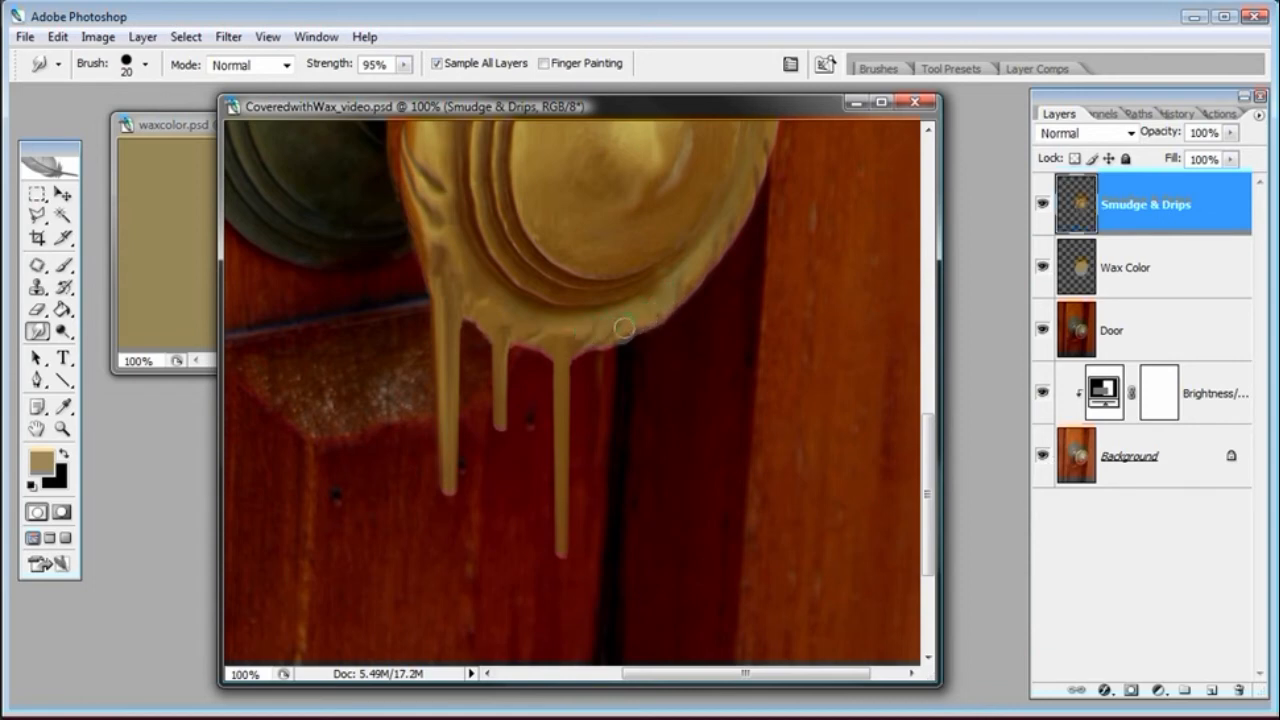
left_click_drag(623, 313, 631, 309)
left_click_drag(1043, 267, 1043, 470)
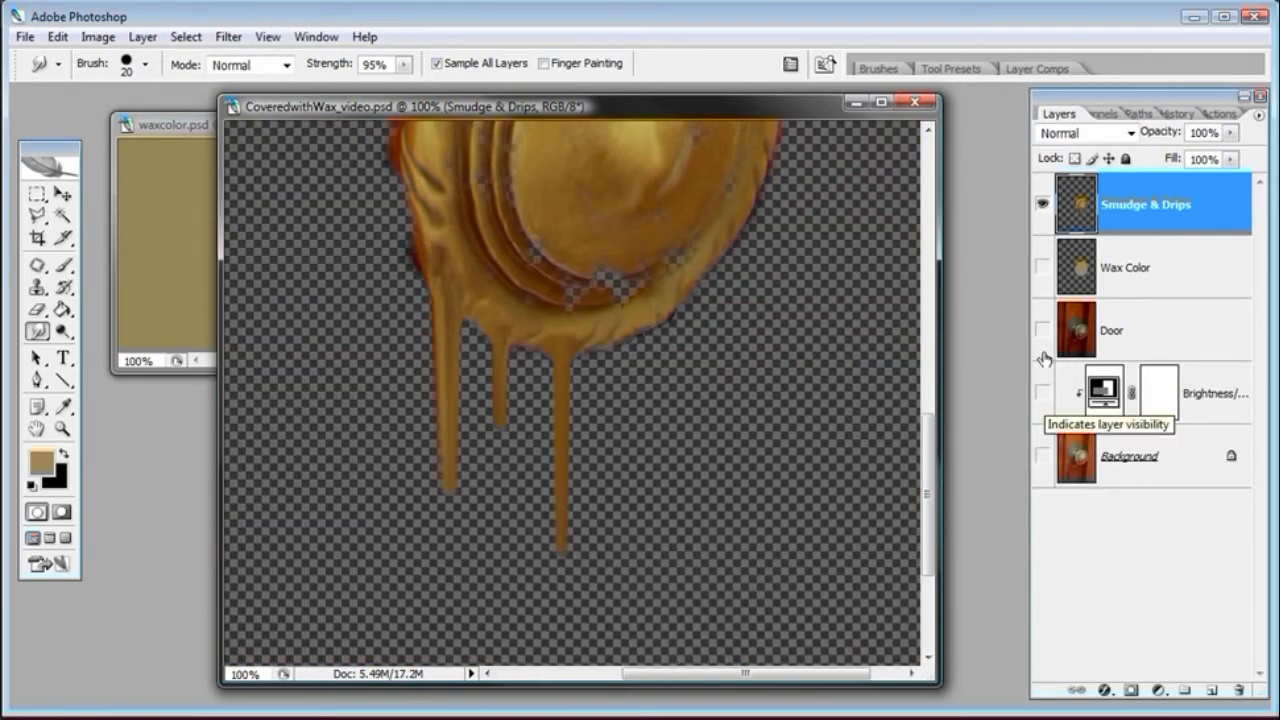
left_click_drag(1043, 270, 1045, 456)
Turn off Sample All Layers and smudge a fourth drip about 50 px long down from the knob's lower-right edge
left_click(437, 63)
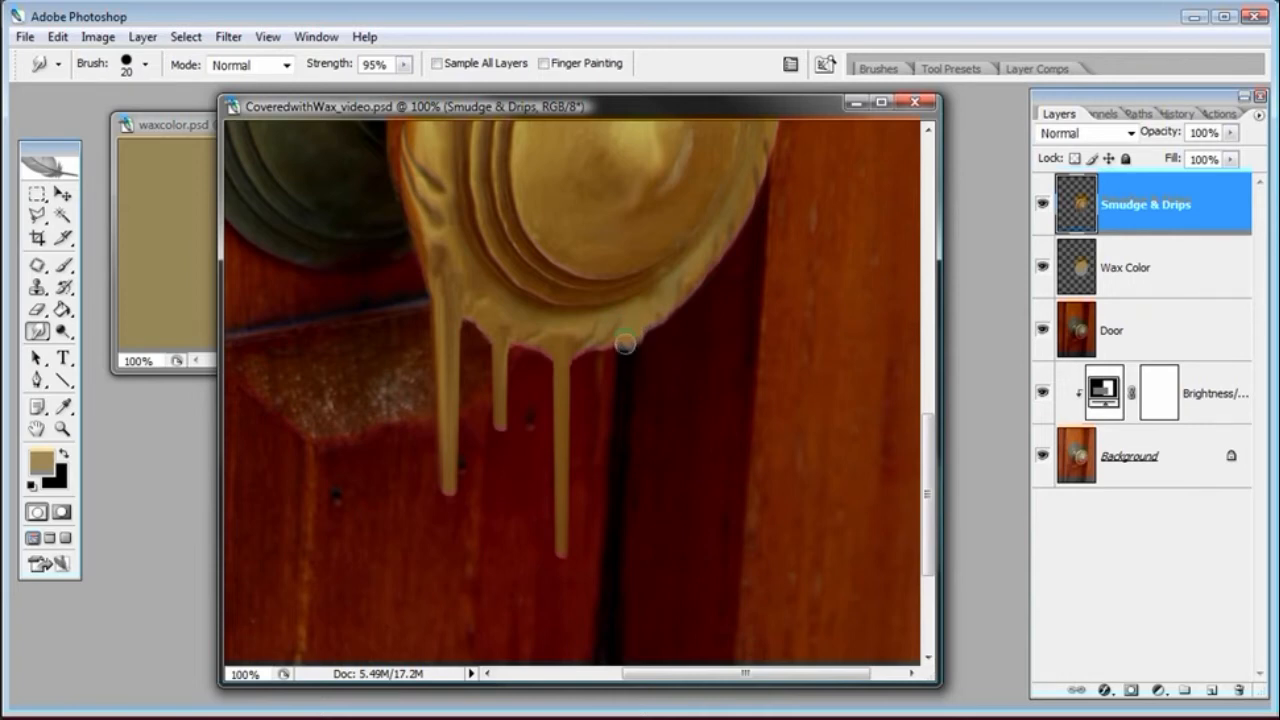
left_click_drag(624, 343, 623, 429)
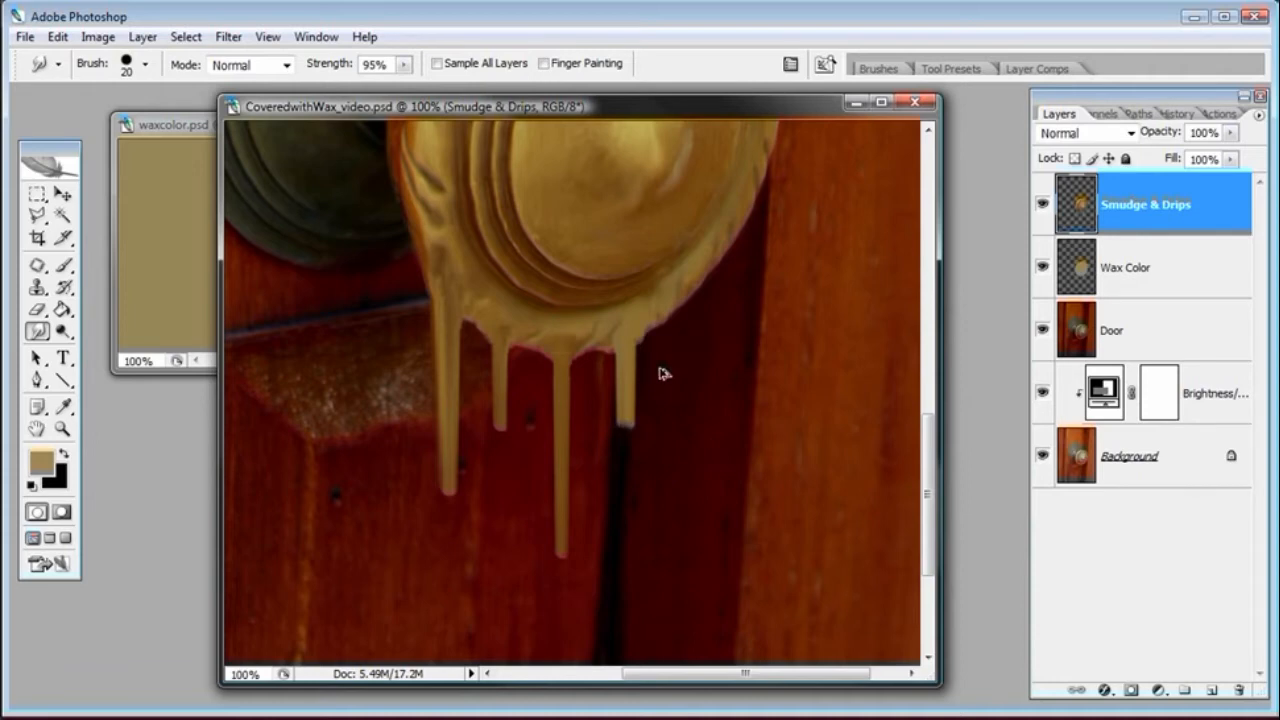
key("ctrl+z")
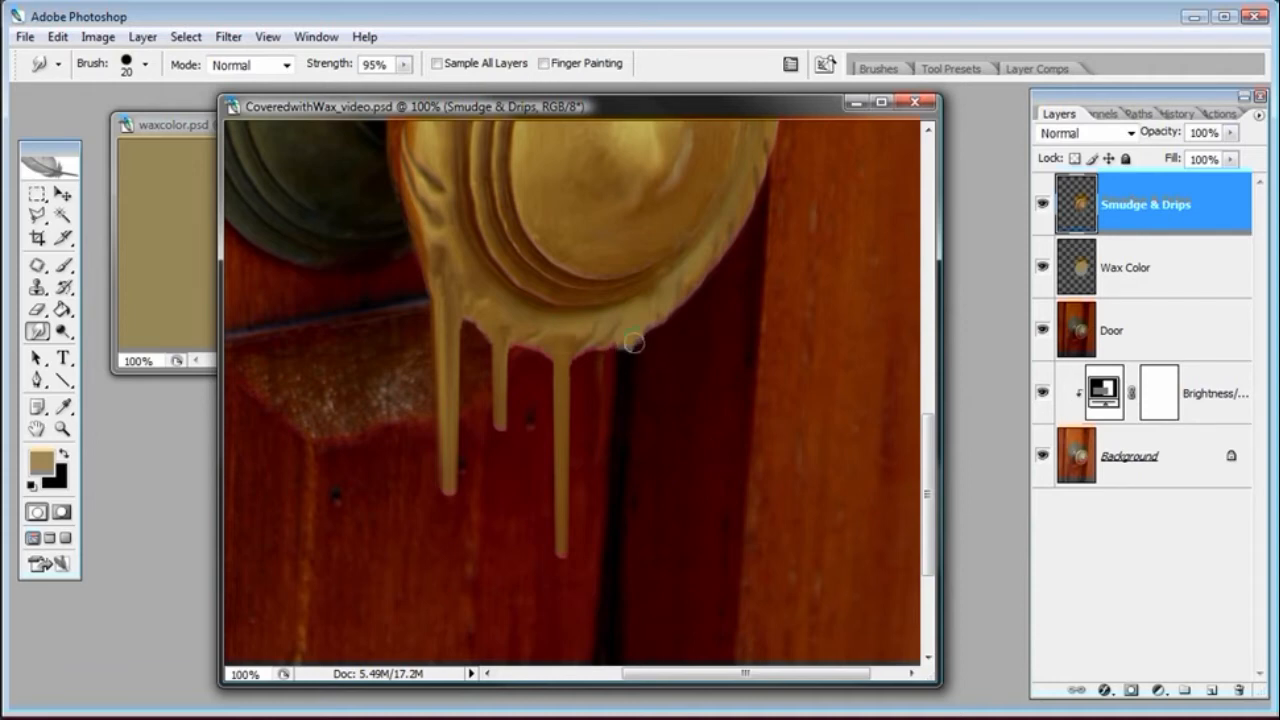
left_click_drag(635, 341, 633, 405)
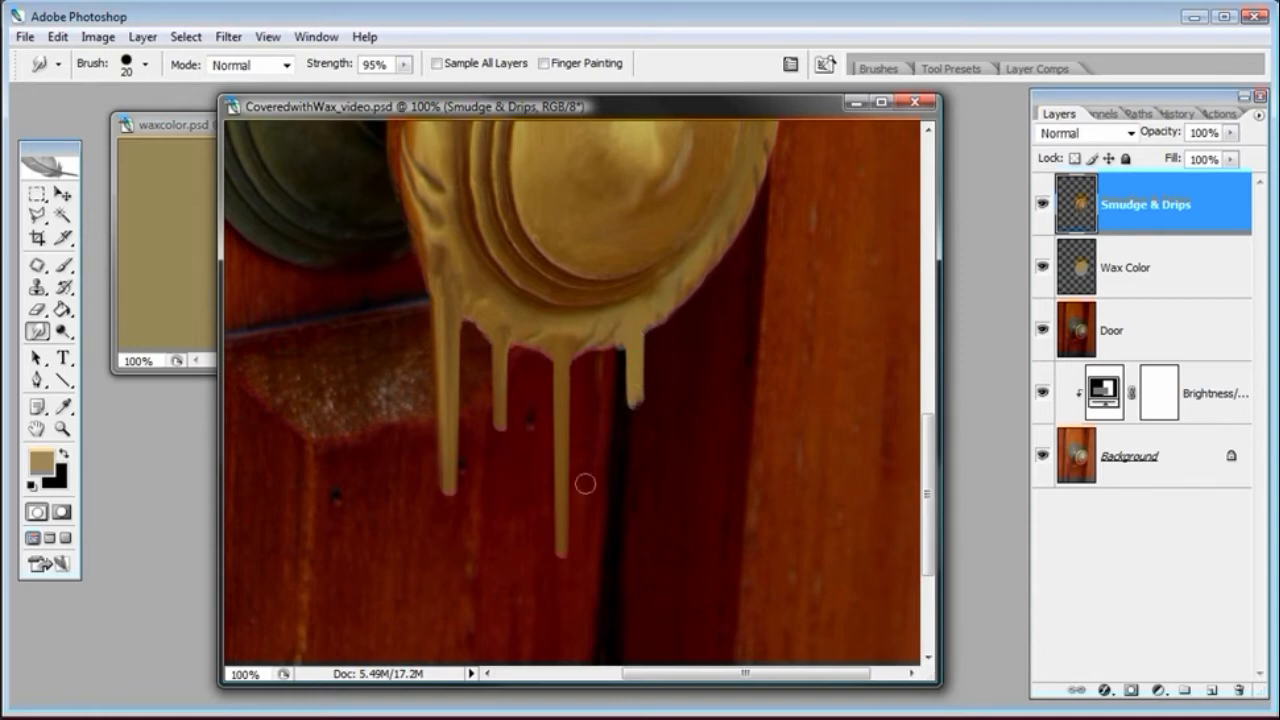
Reduce the Smudge brush to 10 px and smudge a thin fifth drip further right along the knob's edge
right_click(677, 296)
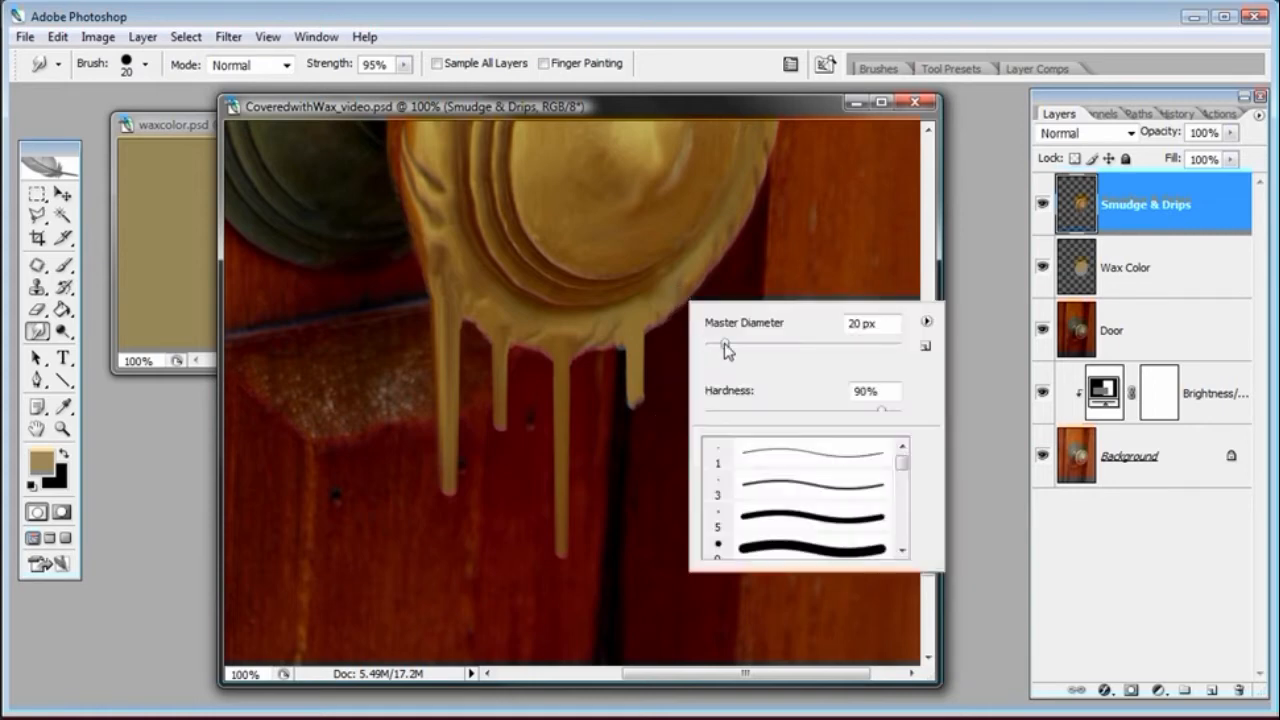
left_click(726, 108)
key("bracketleft")
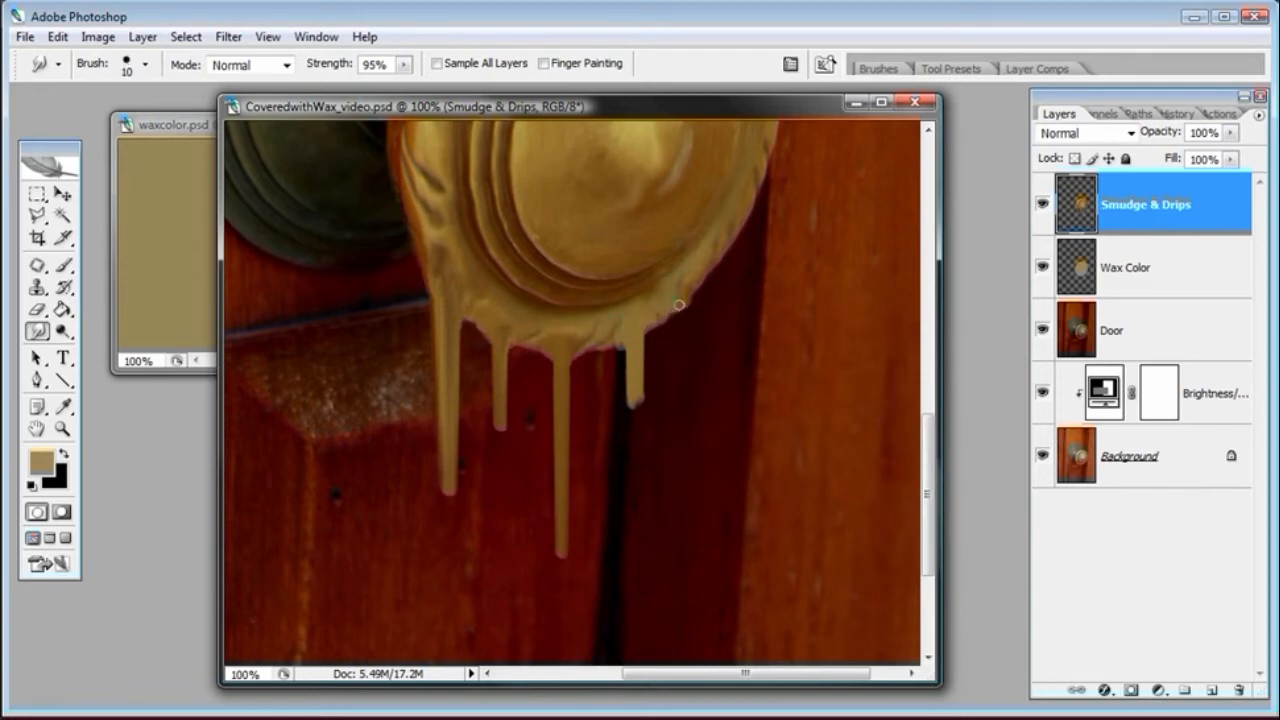
left_click_drag(685, 306, 685, 376)
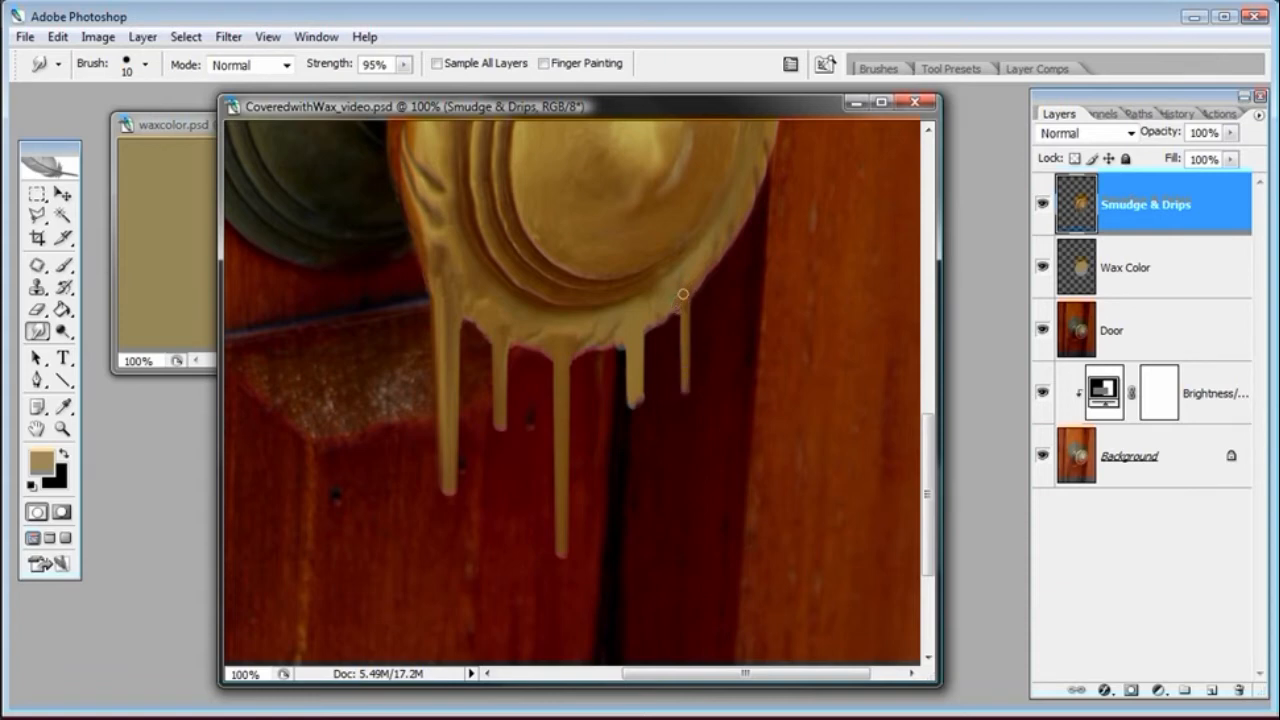
Raise the brush to 20 px and smudge a short drip from the knob's right edge
key("space")
left_click_drag(846, 277, 773, 303)
key("space")
mouse_move(400, 323)
left_mouse_down()
mouse_move(434, 394)
mouse_move(437, 354)
left_mouse_up()
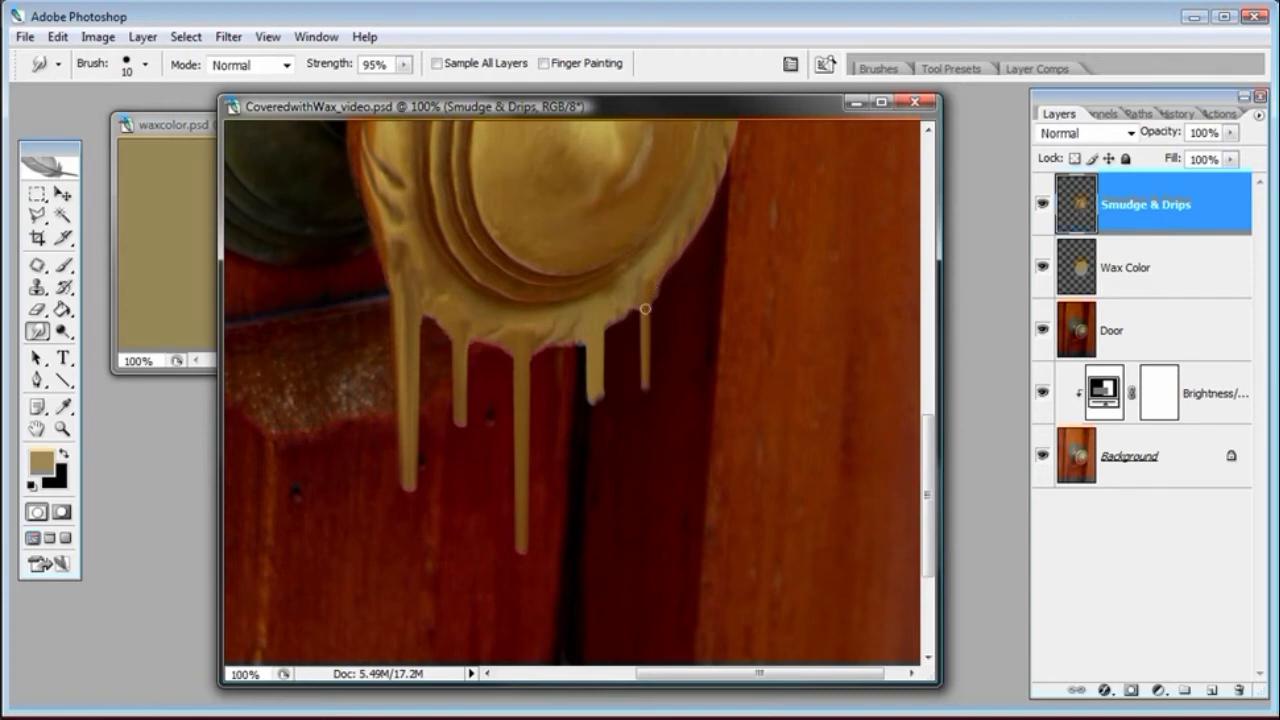
right_click(690, 275)
left_click(735, 116)
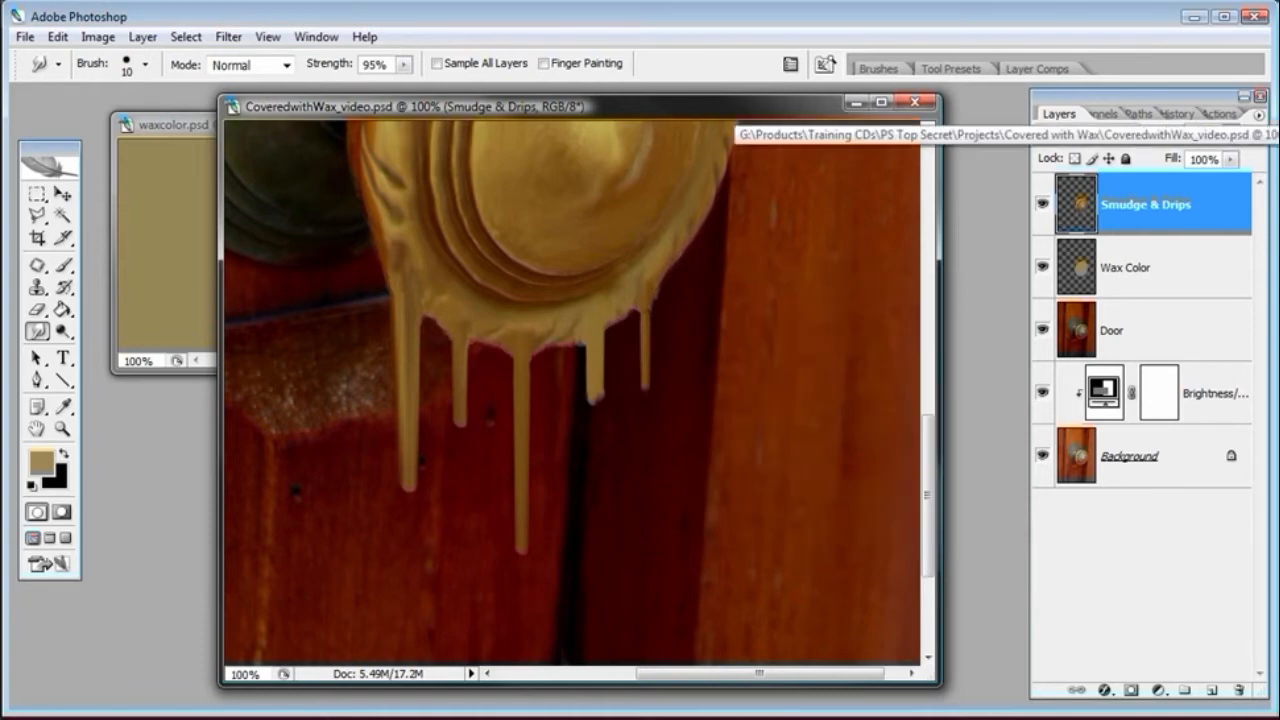
key("bracketright")
left_click_drag(688, 242, 685, 267)
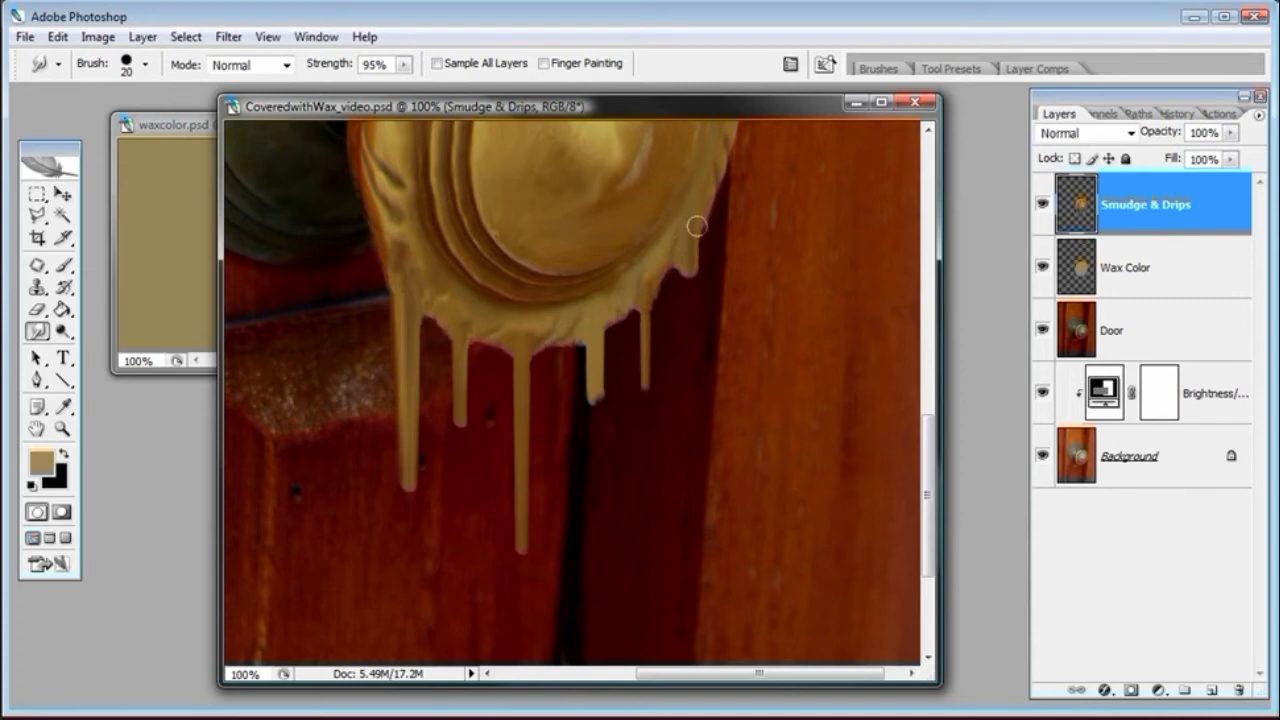
left_click_drag(688, 266, 689, 281)
Set the brush to 16 px and smooth the wax along the knob's bottom edge between the drips
left_click(62, 428)
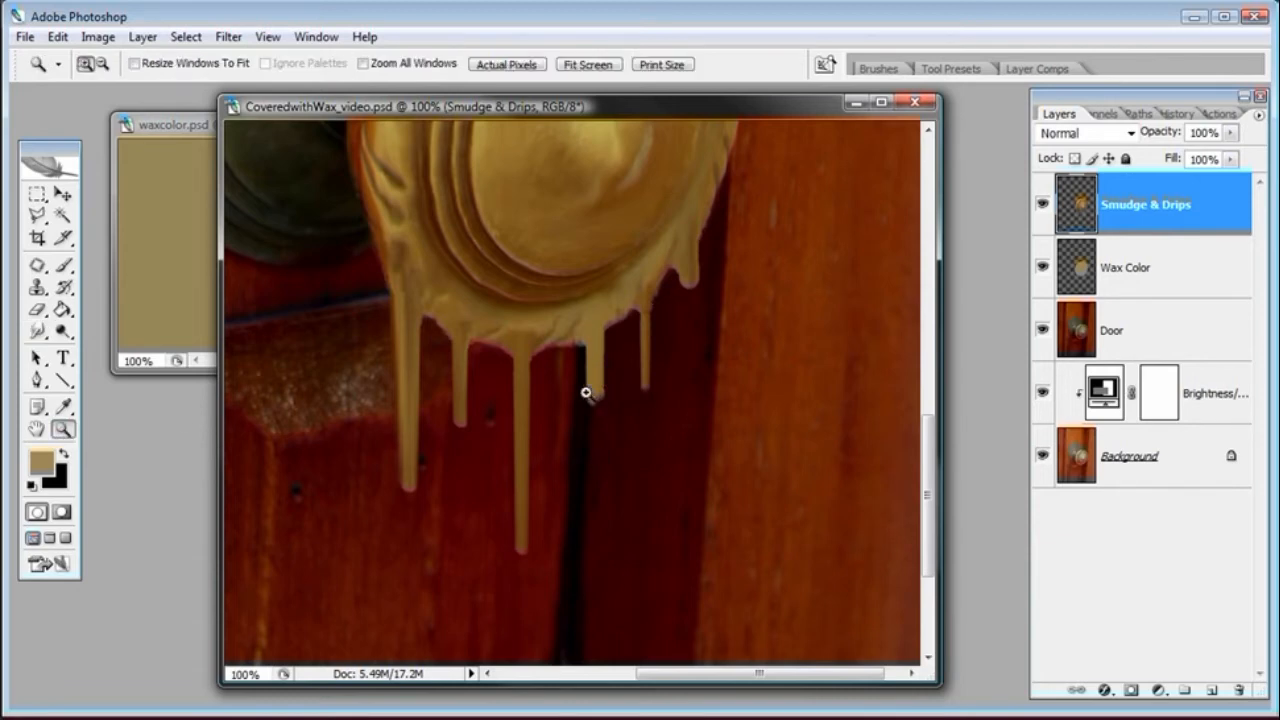
key("ctrl+minus")
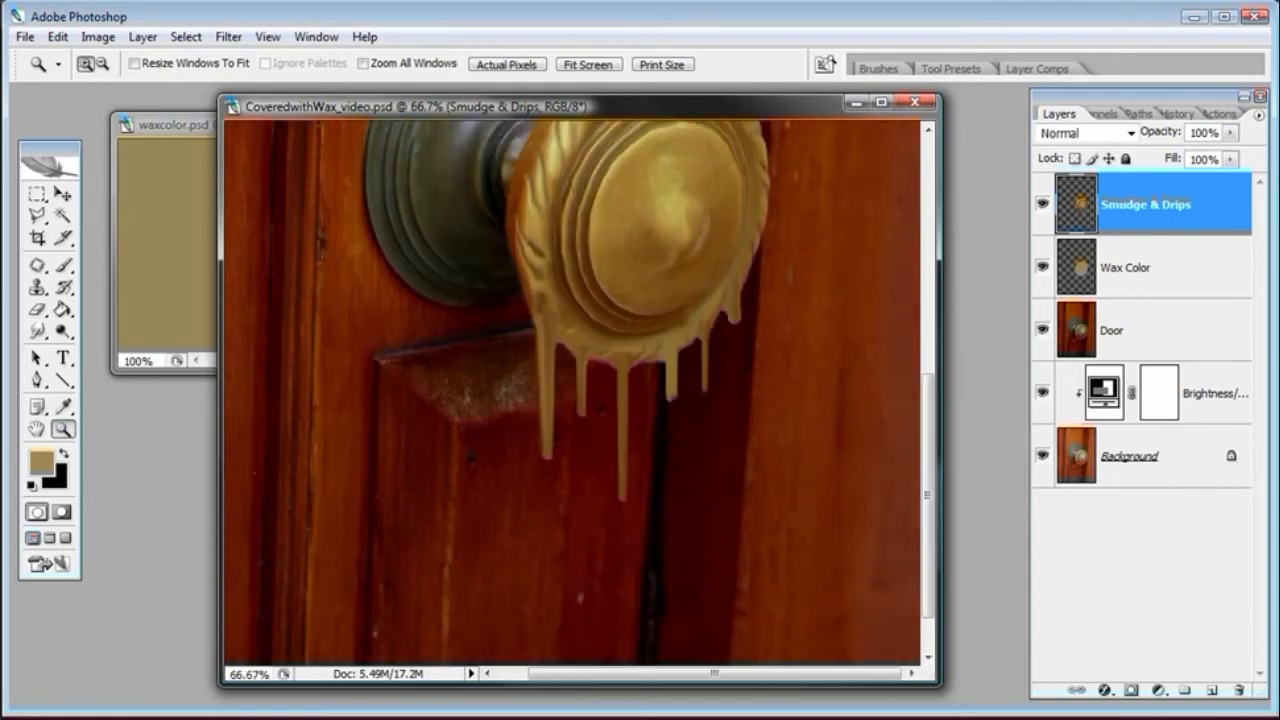
key("ctrl+minus")
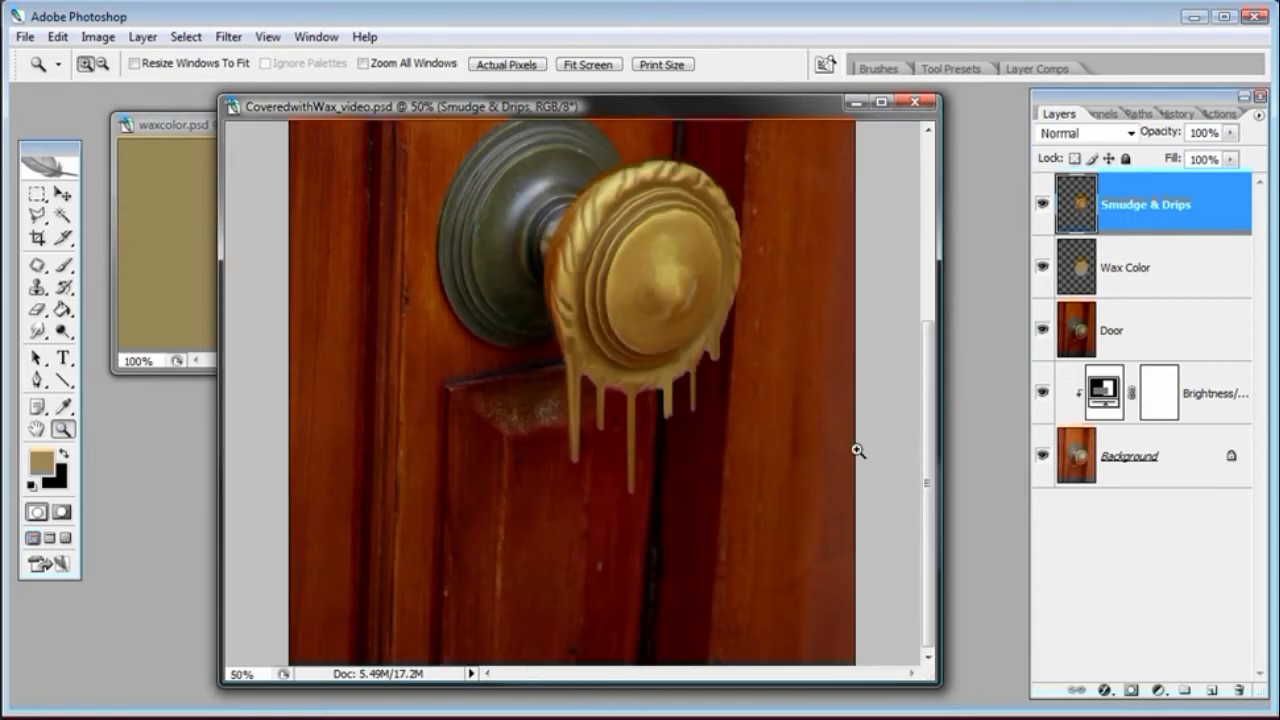
left_click(38, 331)
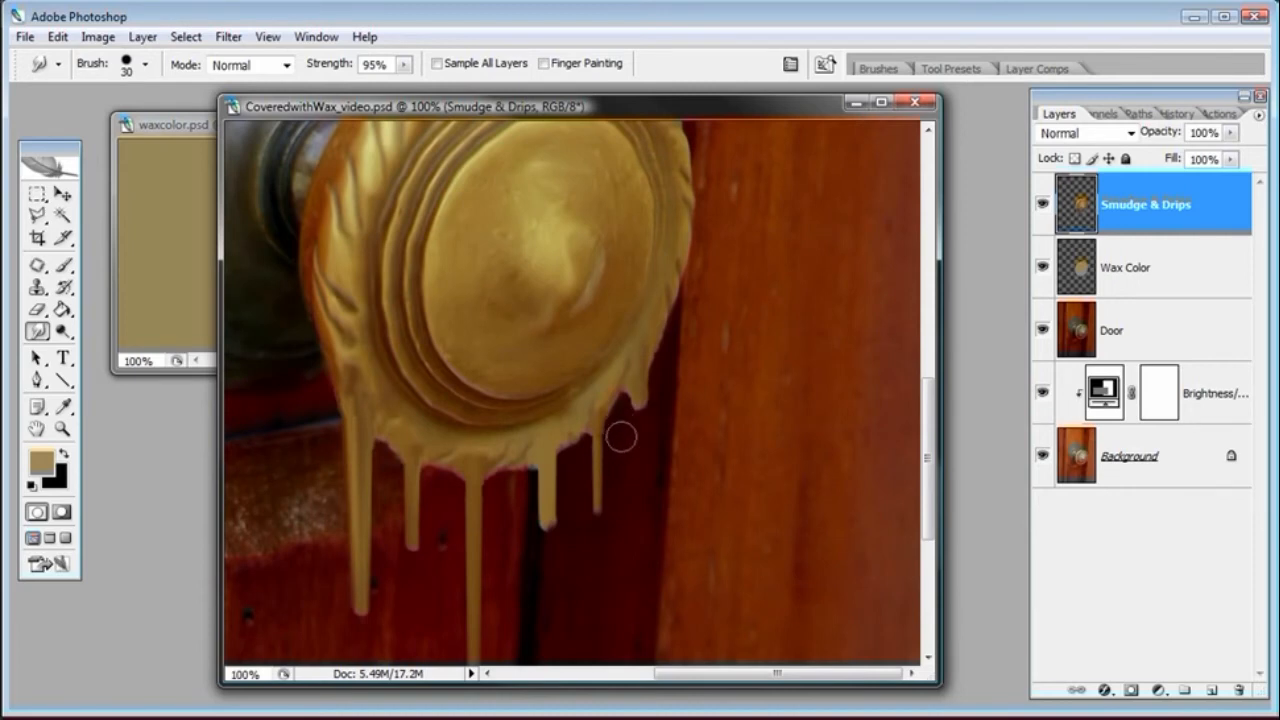
right_click(533, 466)
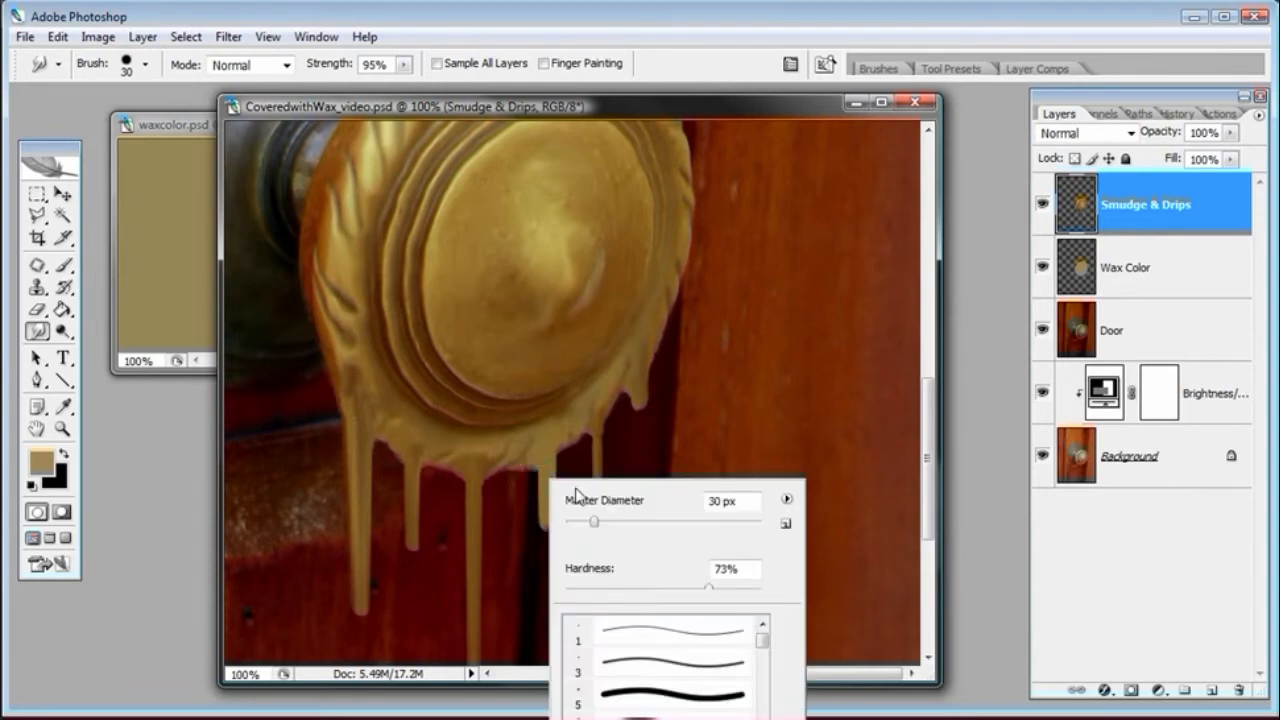
left_click_drag(590, 521, 580, 521)
left_click(62, 428)
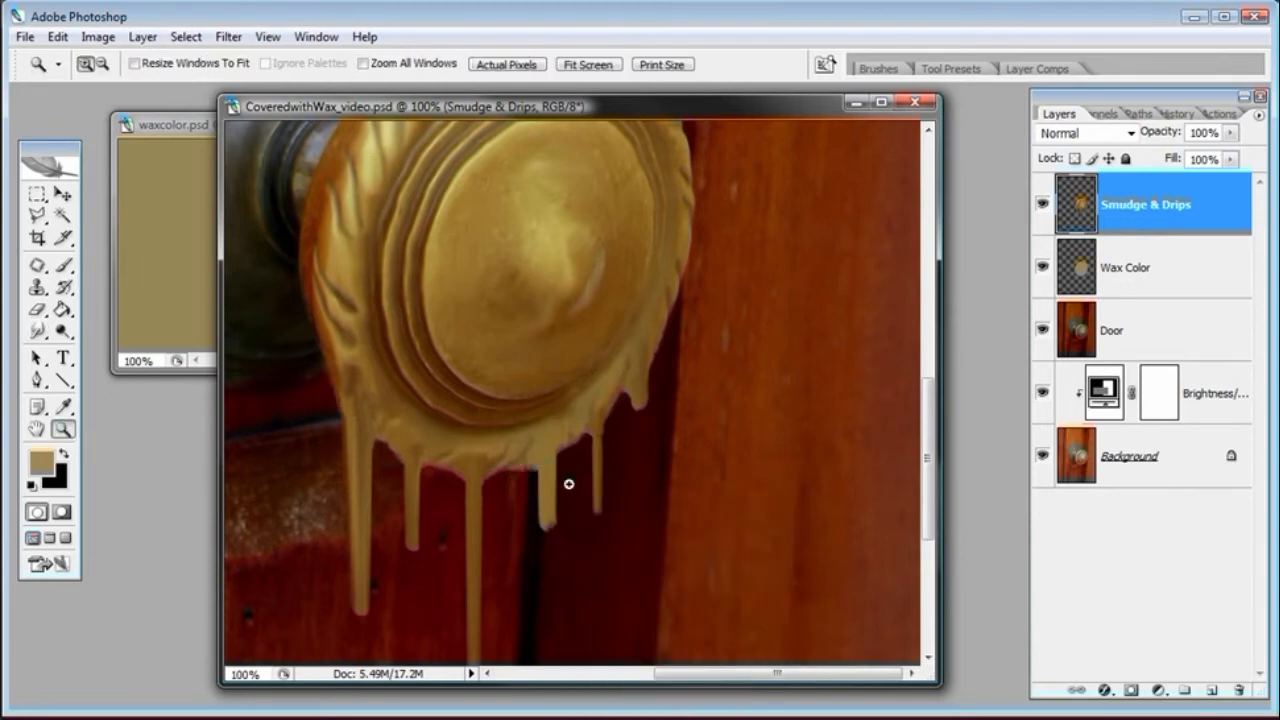
left_click(543, 480)
left_click(38, 330)
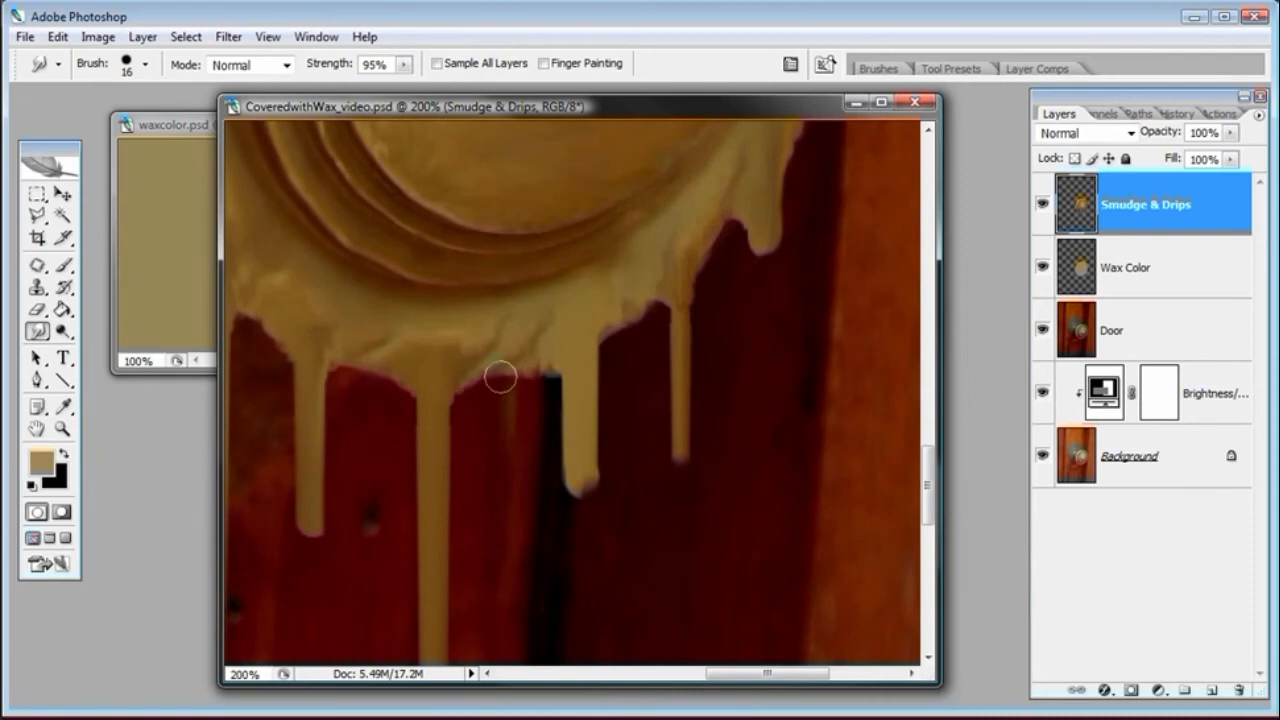
mouse_move(565, 371)
left_mouse_down()
mouse_move(551, 363)
mouse_move(641, 302)
left_mouse_up()
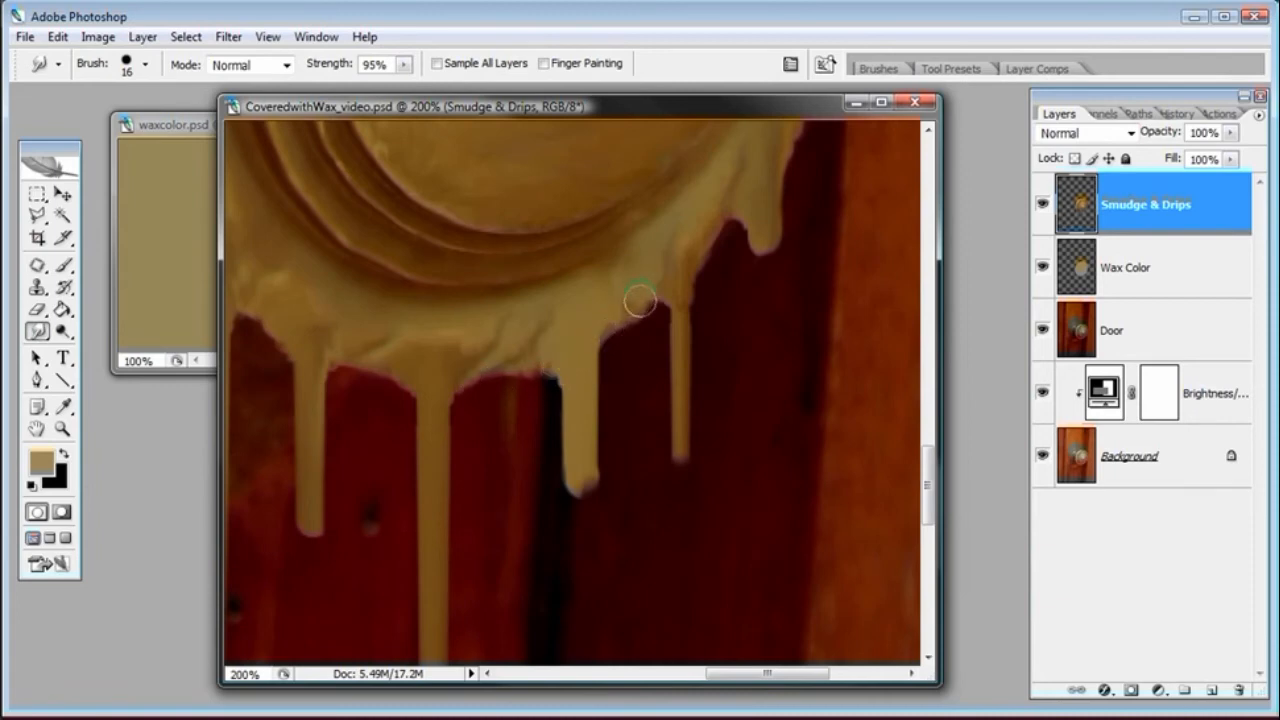
left_click_drag(586, 335, 609, 337)
left_click_drag(702, 239, 720, 220)
Hide the lower layers and zoom in to inspect the Smudge & Drips layer on its own, then reshow them
key("ctrl+minus")
key("ctrl+minus")
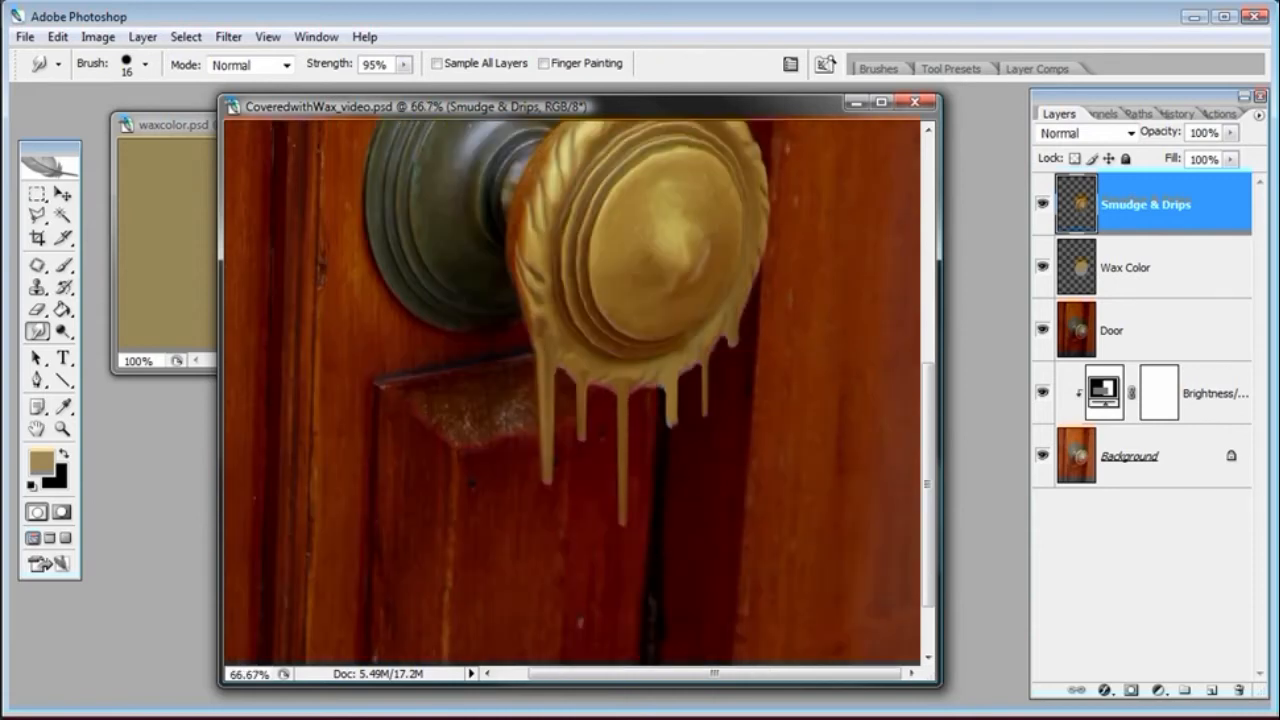
left_click_drag(1042, 267, 1044, 463)
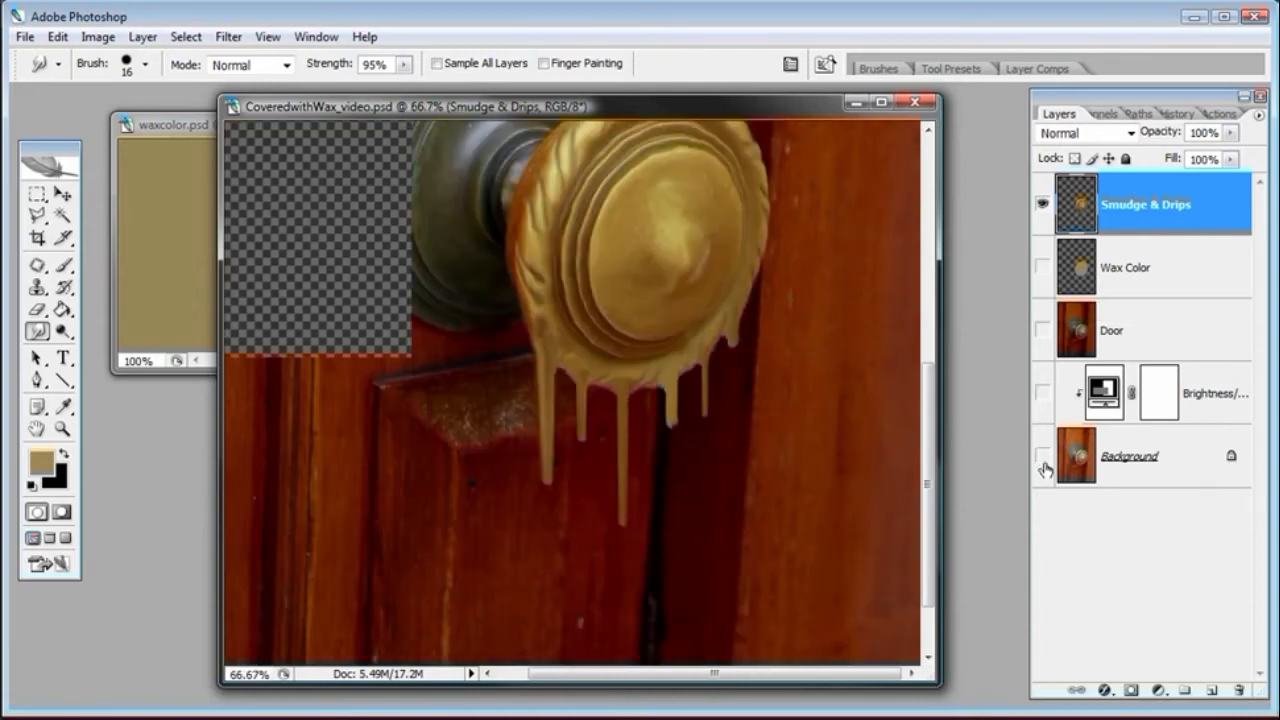
left_click_drag(930, 378, 930, 355)
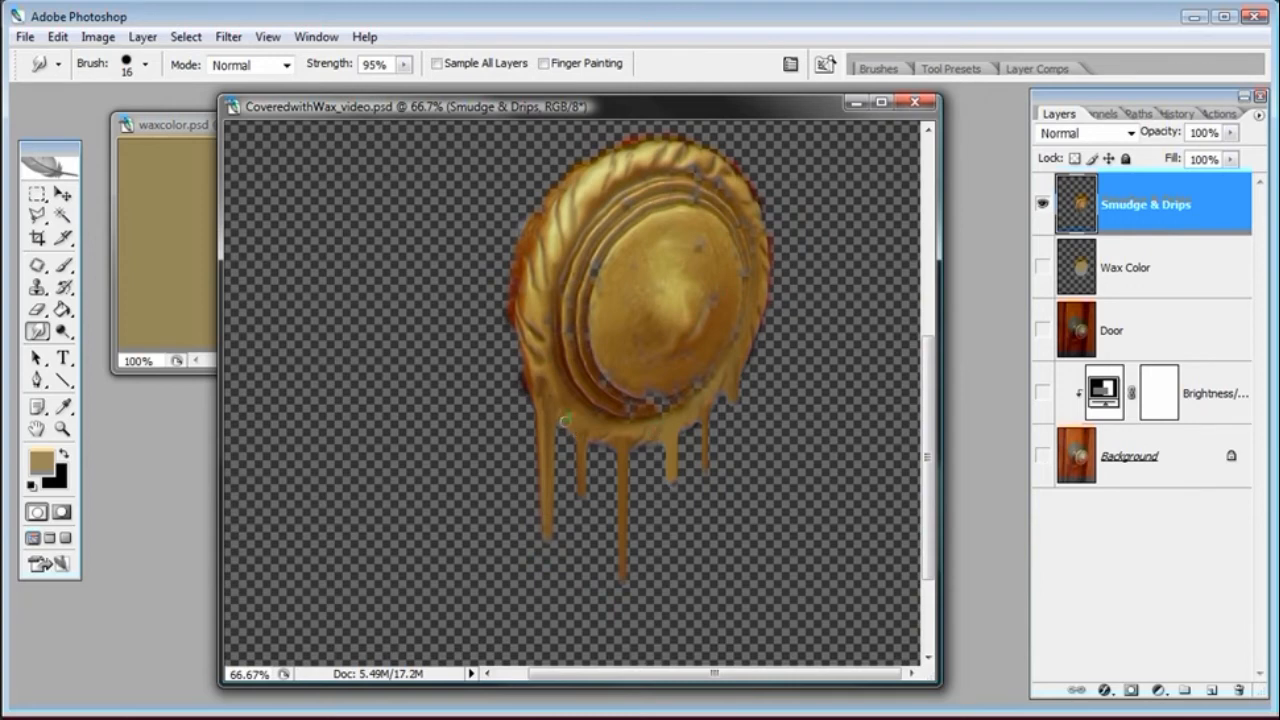
left_click(62, 428)
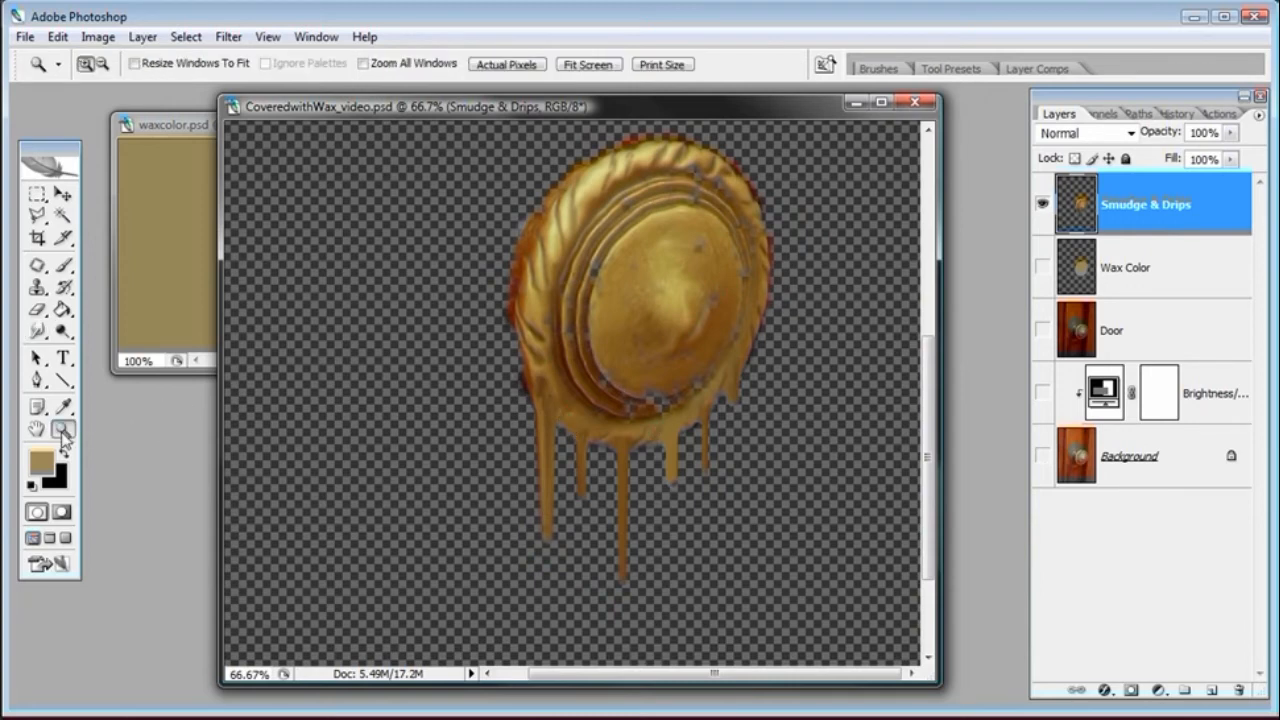
left_click(562, 423)
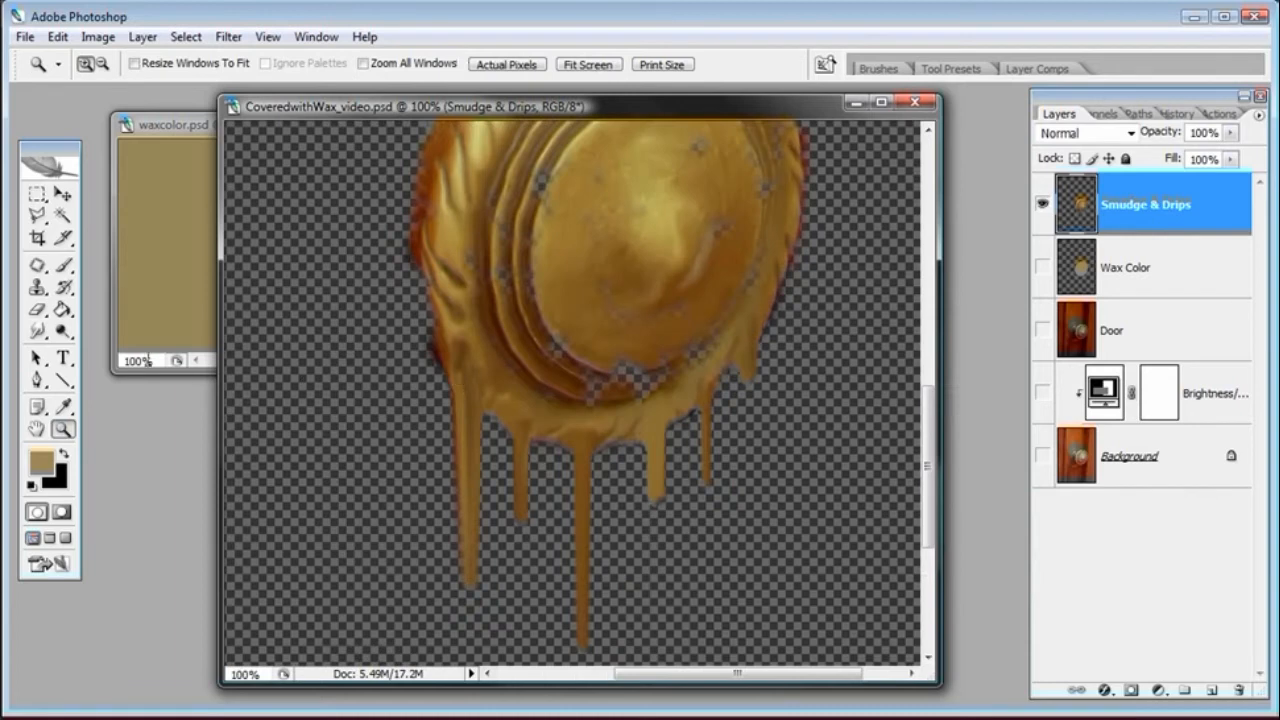
left_click(37, 331)
left_click_drag(1040, 260, 1043, 458)
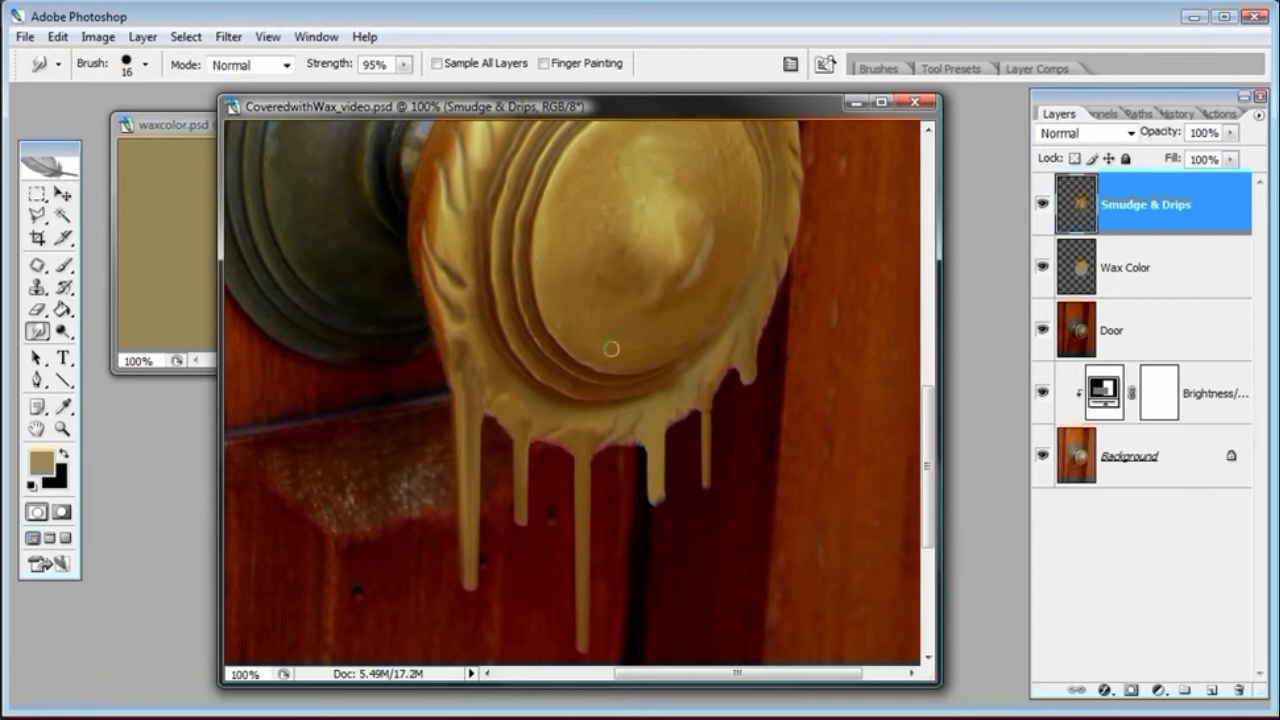
Smudge a drip about 80 px long running down across the knob's face from its inner rim
left_click_drag(559, 325, 559, 420)
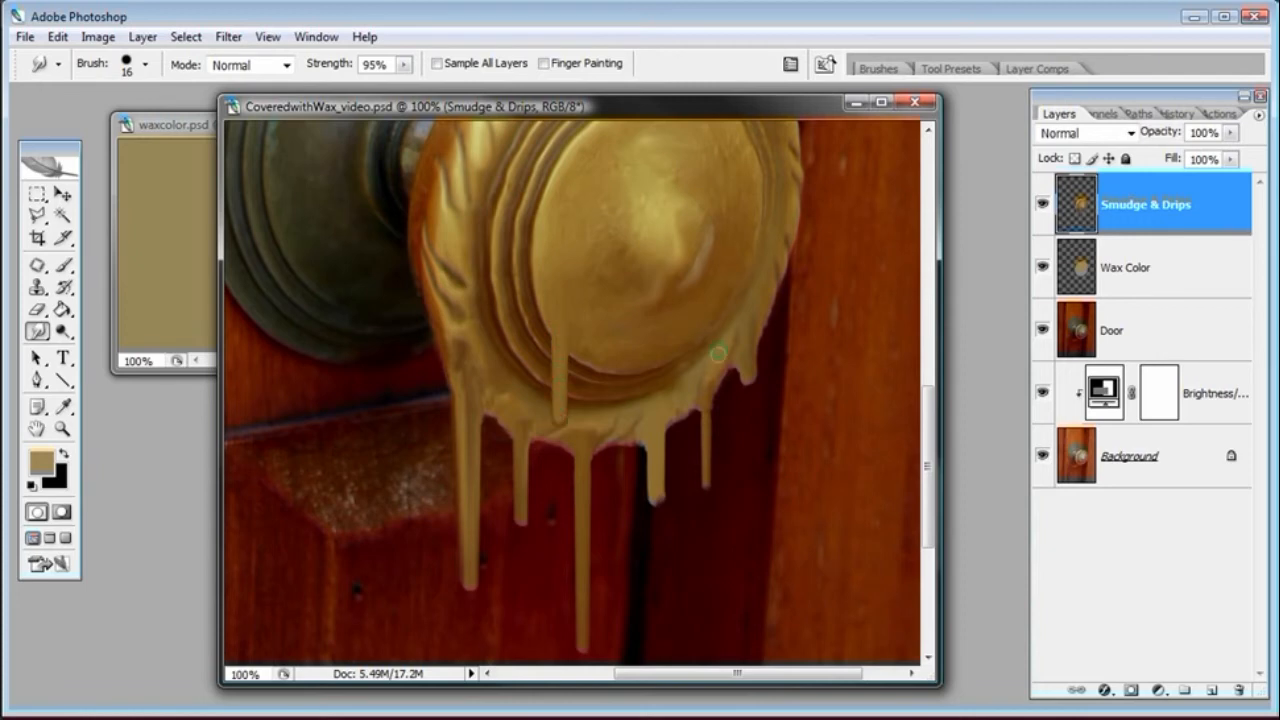
key("ctrl+z")
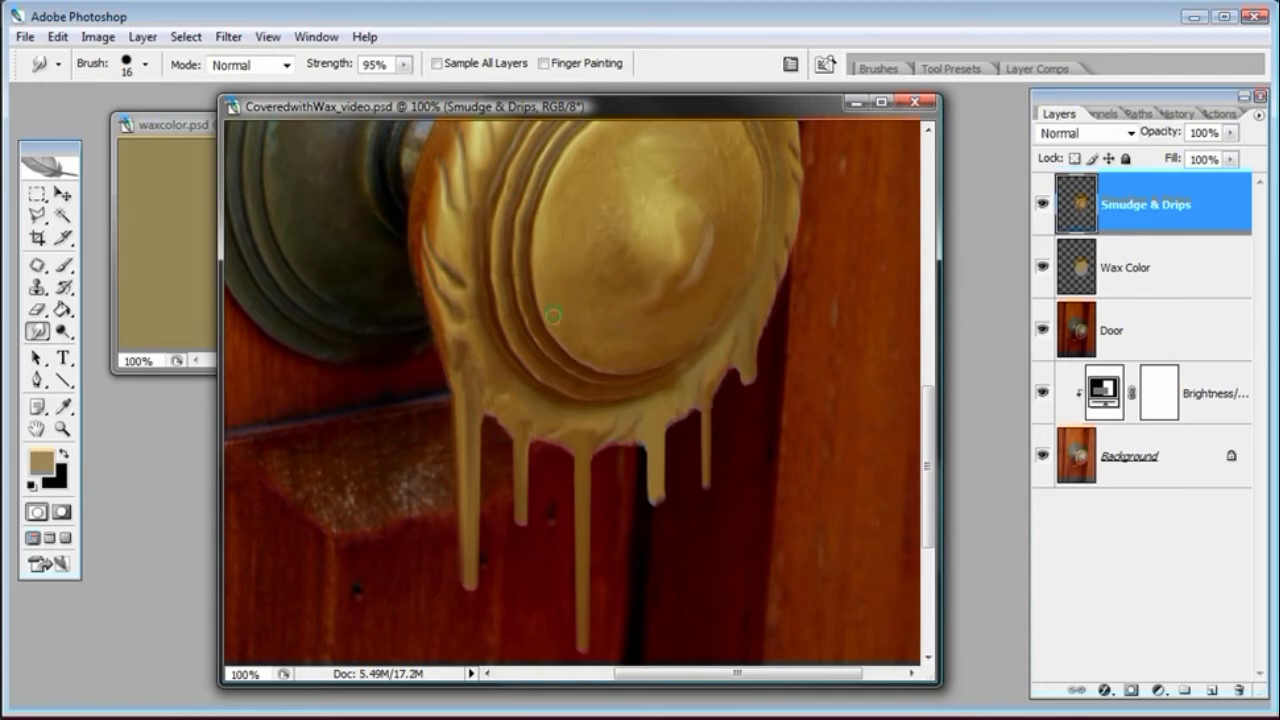
left_click_drag(553, 316, 551, 414)
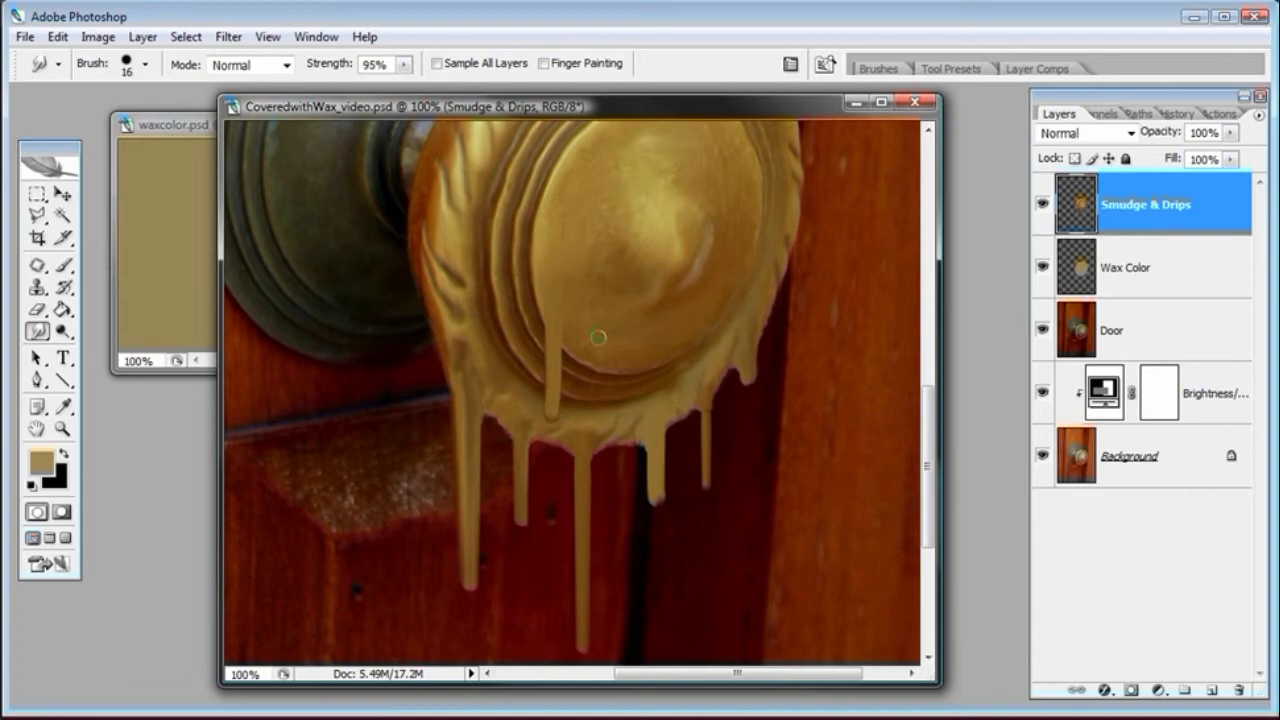
key("ctrl+z")
left_click_drag(553, 316, 556, 421)
Zoom in to 300% and blend the face drip's top and rounded tip into the surrounding wax
left_click(62, 428)
left_click(566, 354)
left_click(557, 402)
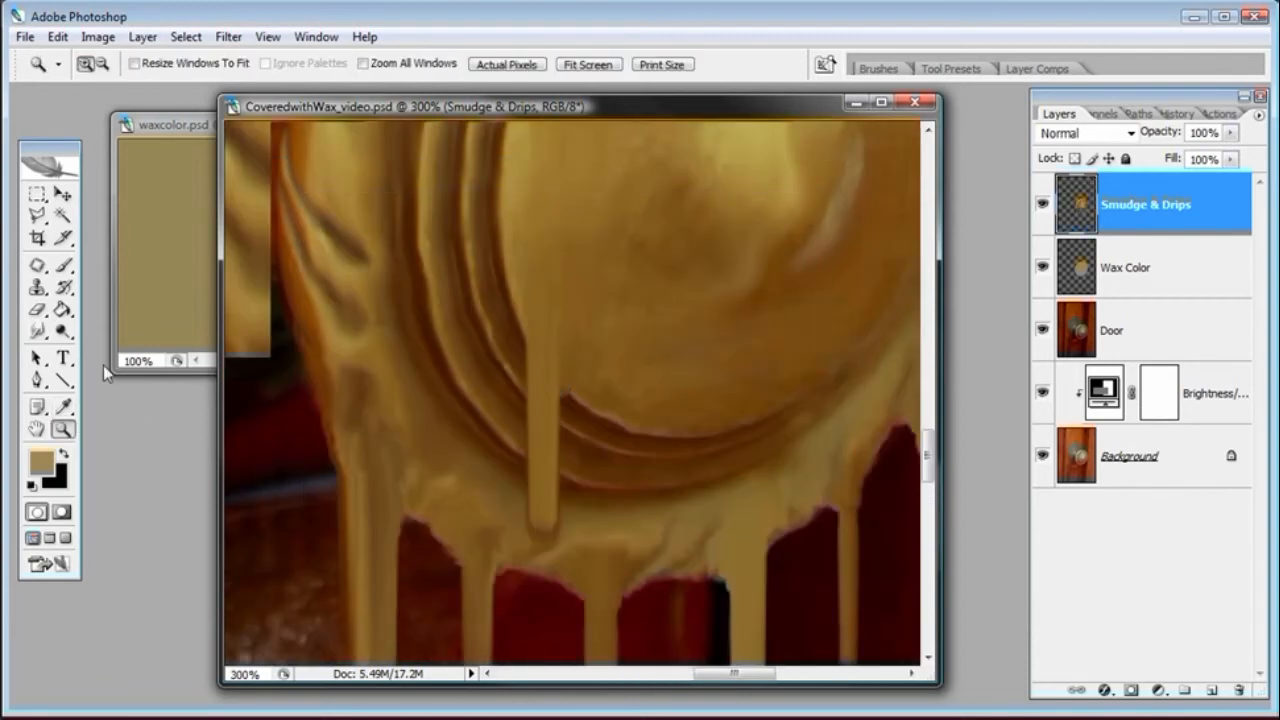
left_click(38, 330)
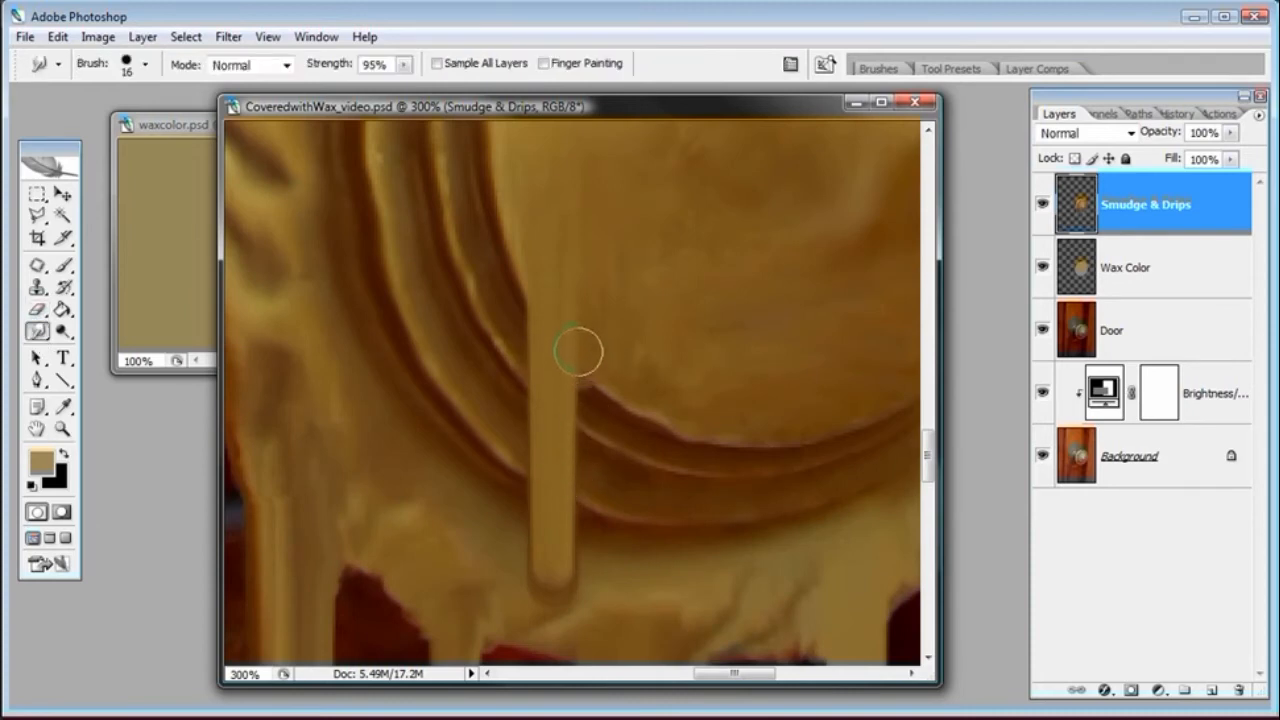
left_click_drag(581, 351, 586, 356)
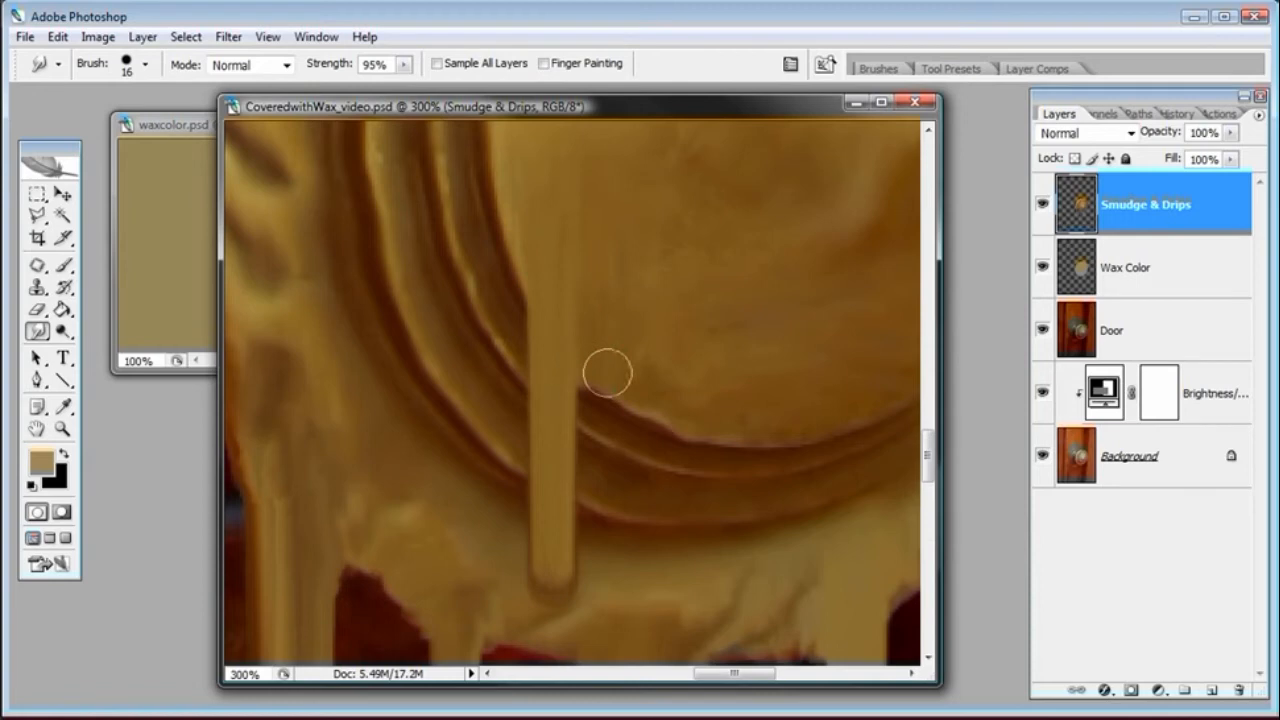
left_click_drag(565, 389, 563, 396)
left_click_drag(537, 286, 528, 226)
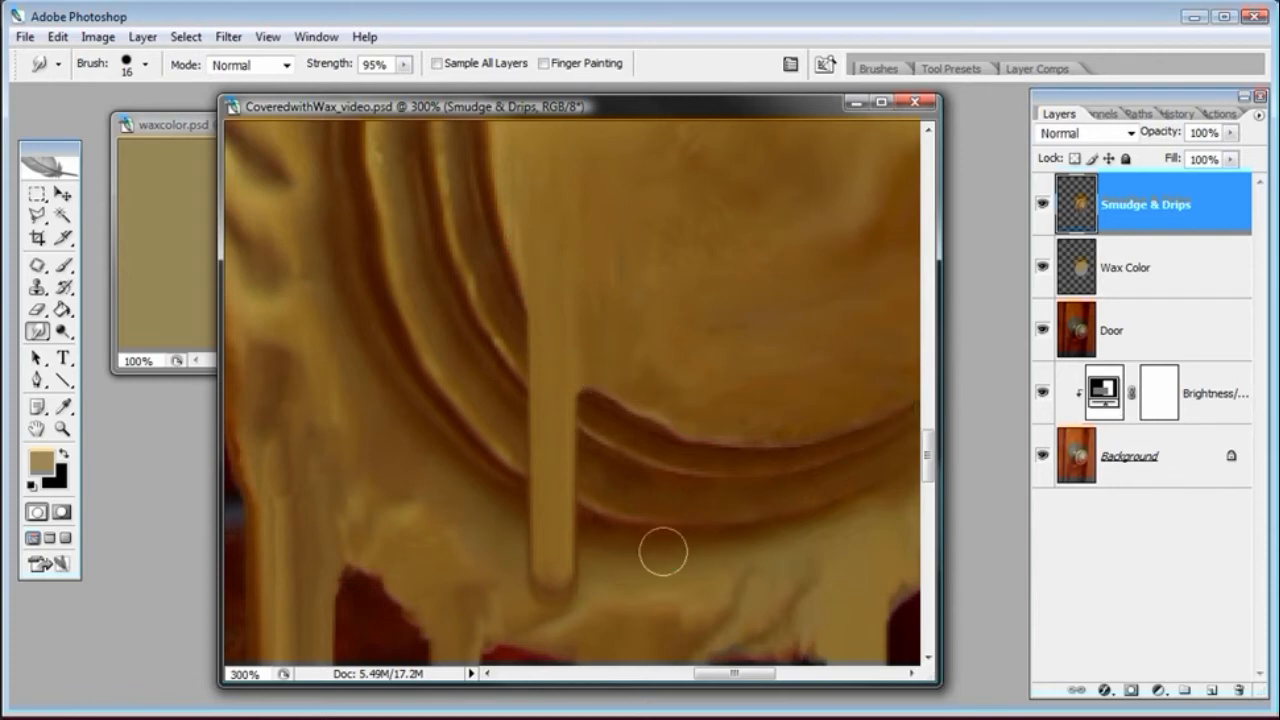
left_click_drag(574, 620, 566, 611)
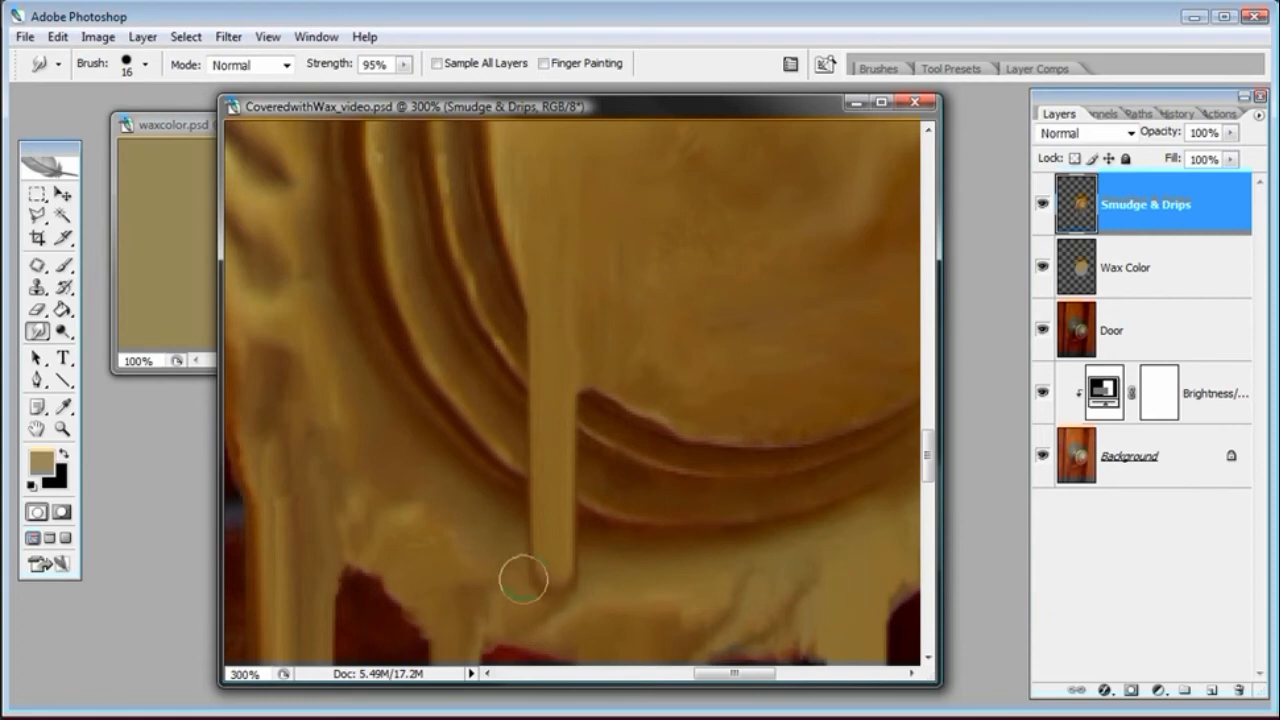
left_click_drag(585, 598, 557, 611)
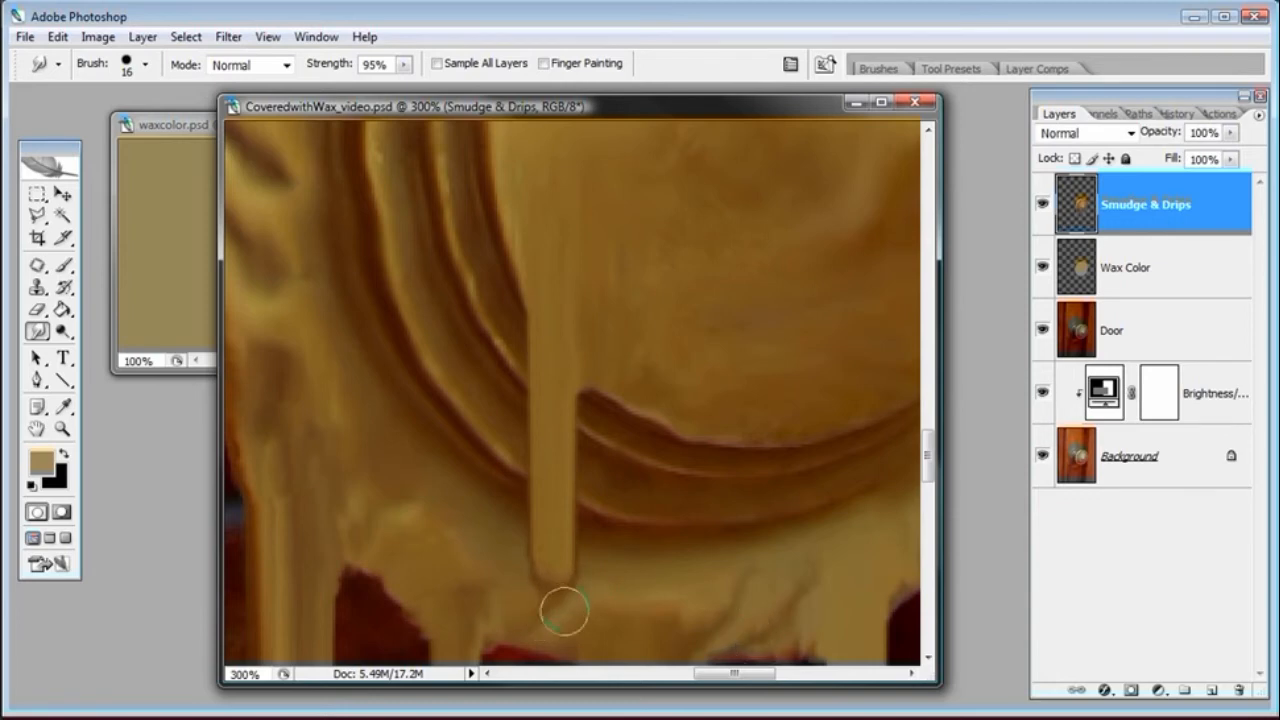
Smudge the wax at the knob's left rim where the leftmost drip begins
key("ctrl+minus")
key("ctrl+minus")
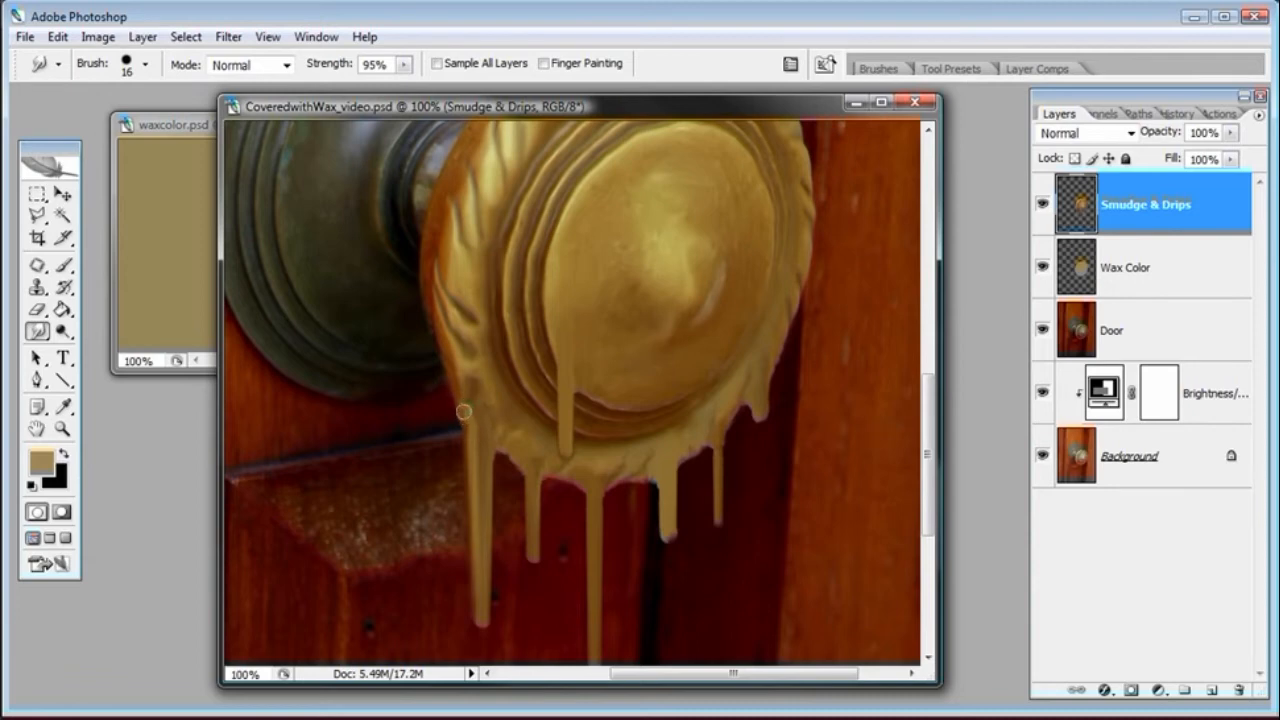
left_click_drag(466, 411, 460, 404)
In Quick Mask, paint over the drip beside the door gap with a soft 14 px brush and turn it into a selection
key("space")
left_click_drag(757, 543, 753, 443)
key("z")
left_click(663, 426)
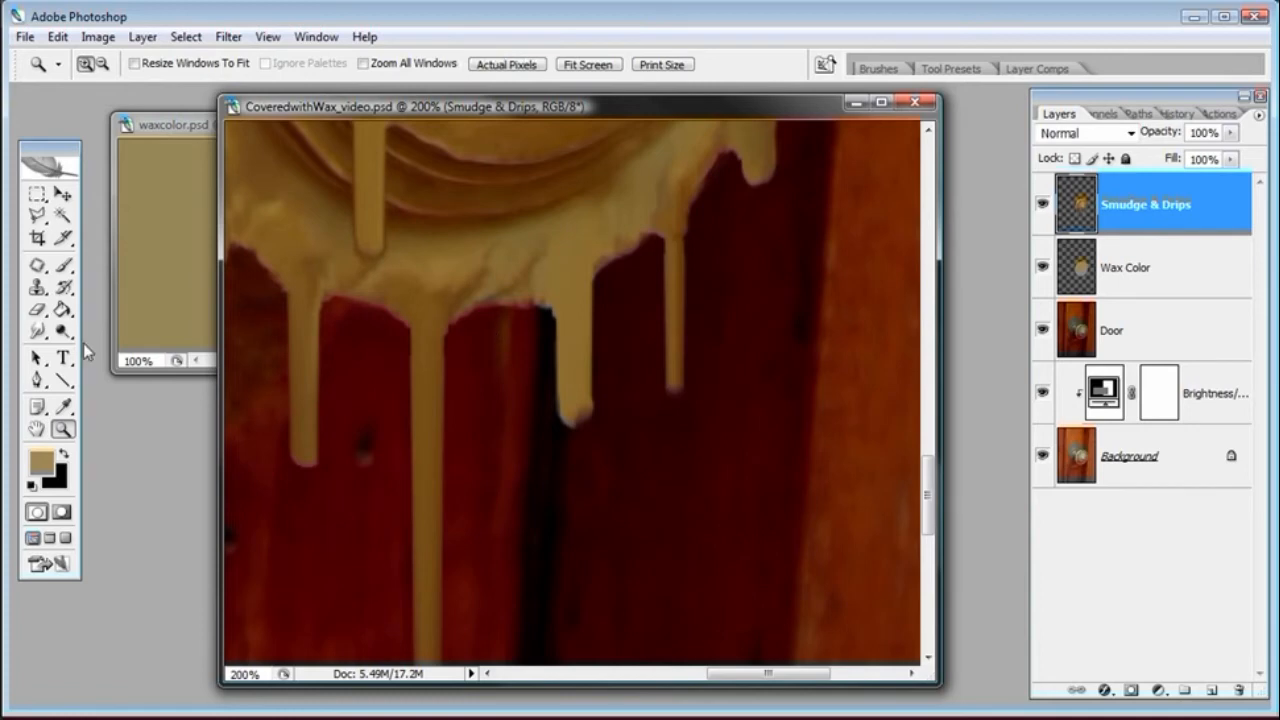
left_click(61, 512)
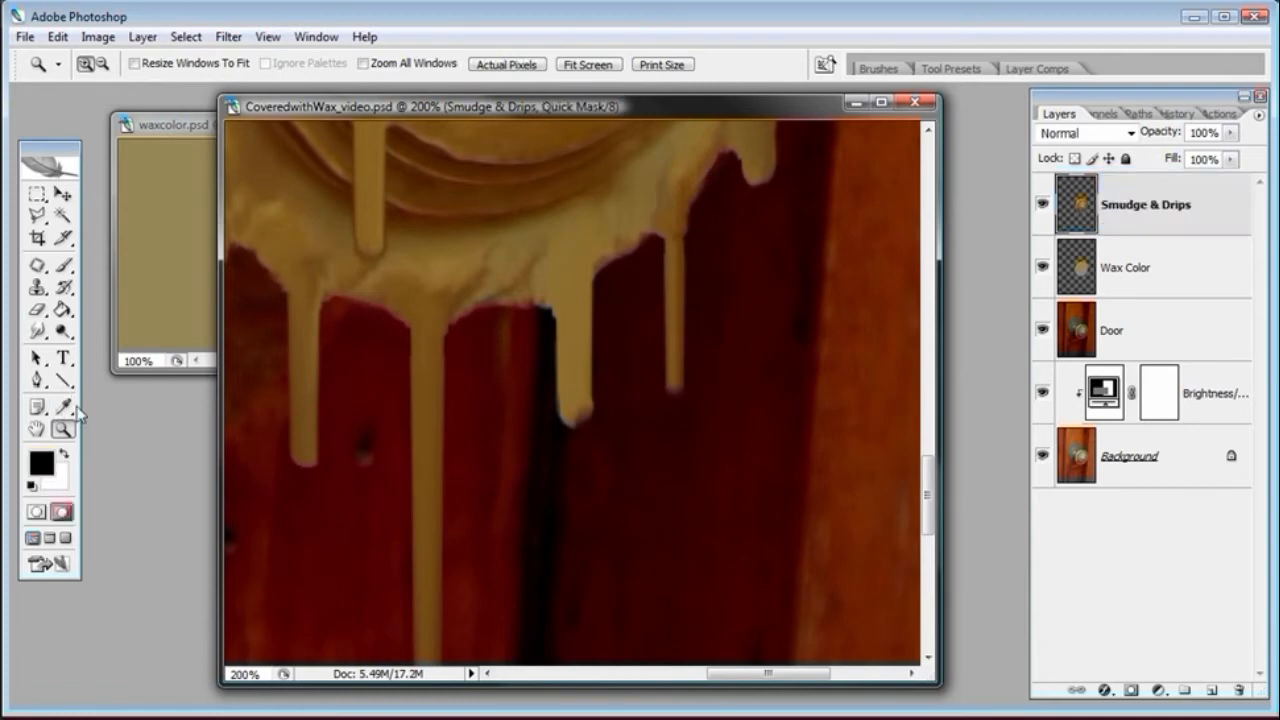
left_click(63, 265)
right_click(600, 335)
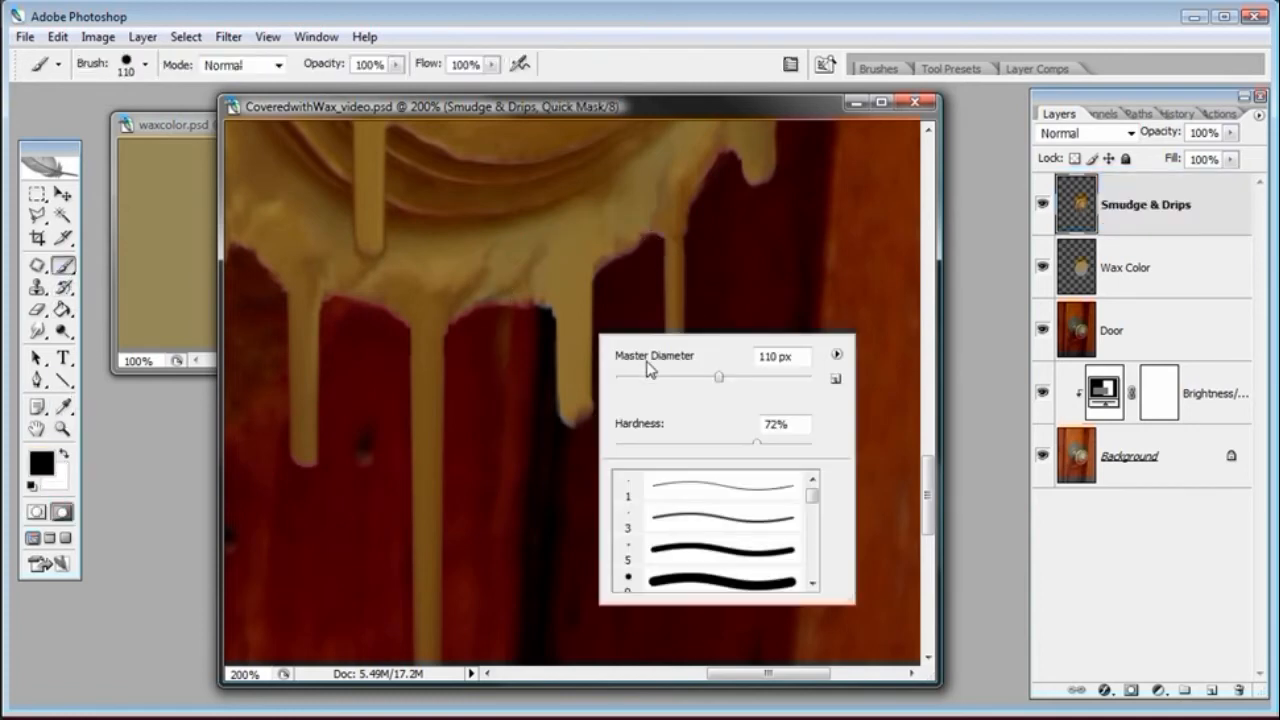
mouse_move(761, 443)
left_mouse_down()
mouse_move(806, 445)
mouse_move(612, 445)
left_mouse_up()
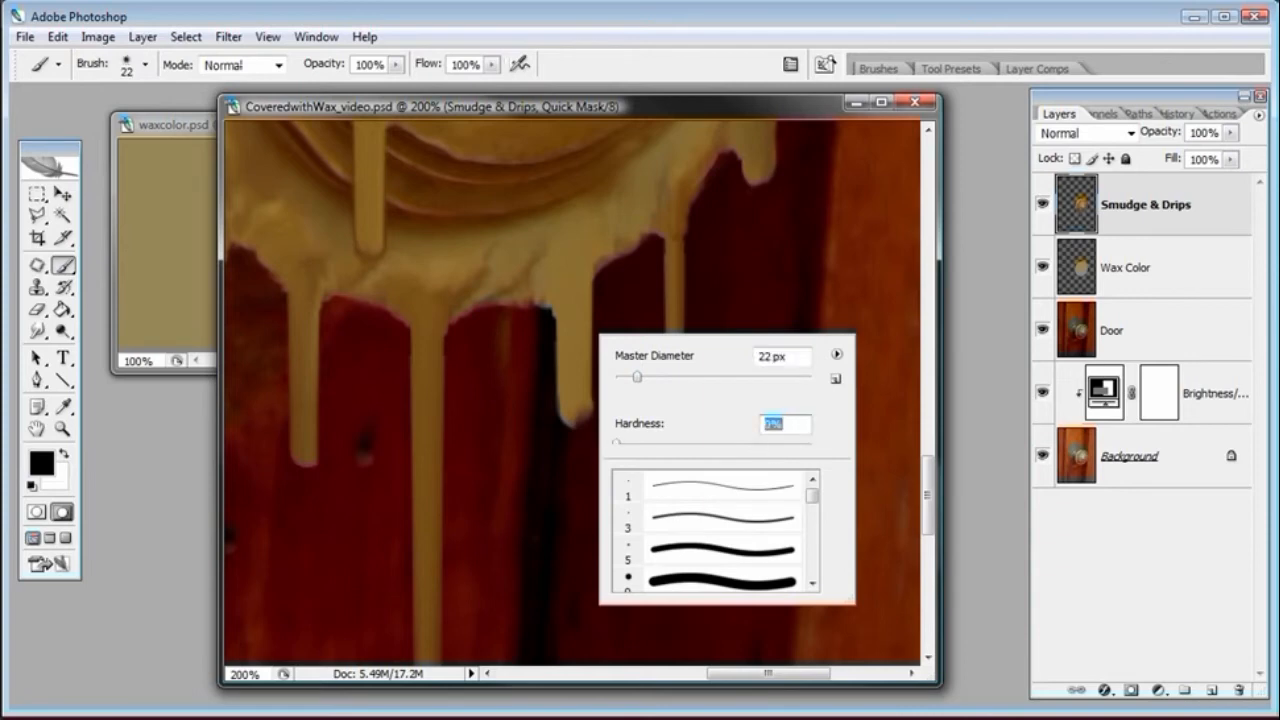
left_click(630, 225)
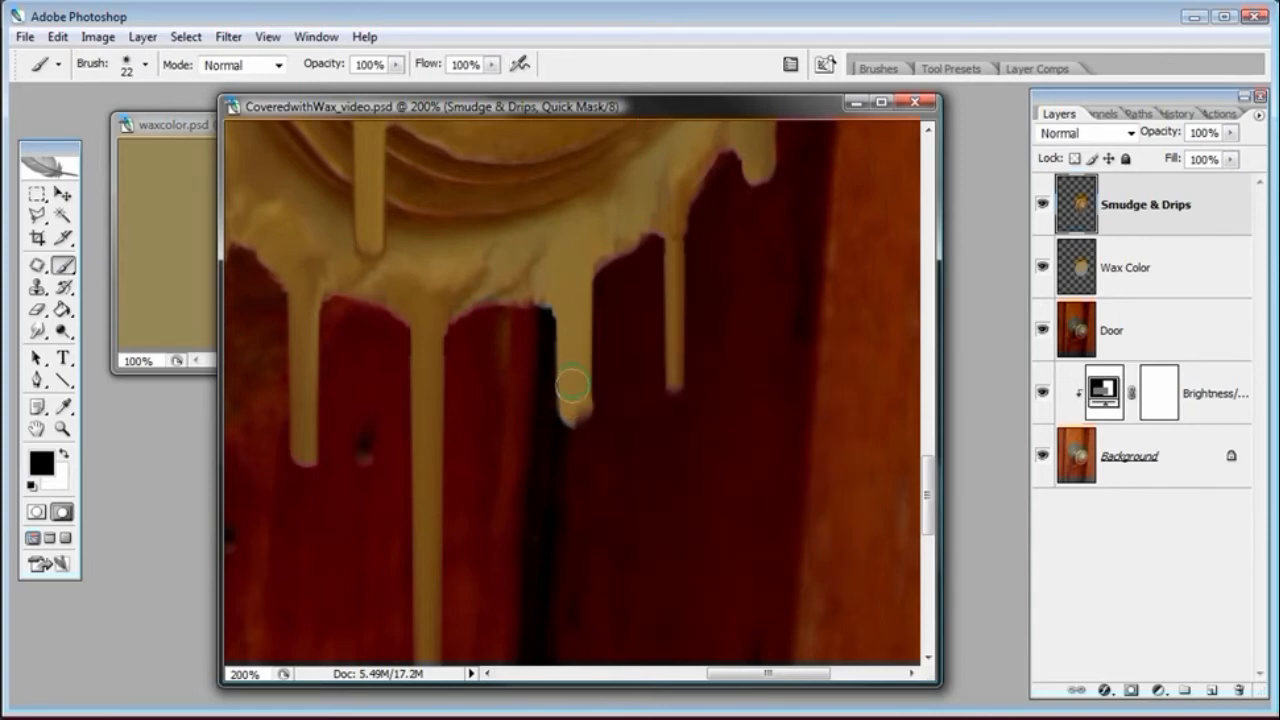
right_click(572, 392)
left_click_drag(616, 425, 611, 428)
left_click(640, 111)
mouse_move(571, 407)
left_mouse_down()
mouse_move(572, 298)
mouse_move(572, 340)
mouse_move(553, 288)
mouse_move(573, 276)
mouse_move(576, 405)
left_mouse_up()
mouse_move(560, 283)
left_mouse_down()
mouse_move(538, 284)
mouse_move(600, 262)
mouse_move(530, 302)
left_mouse_up()
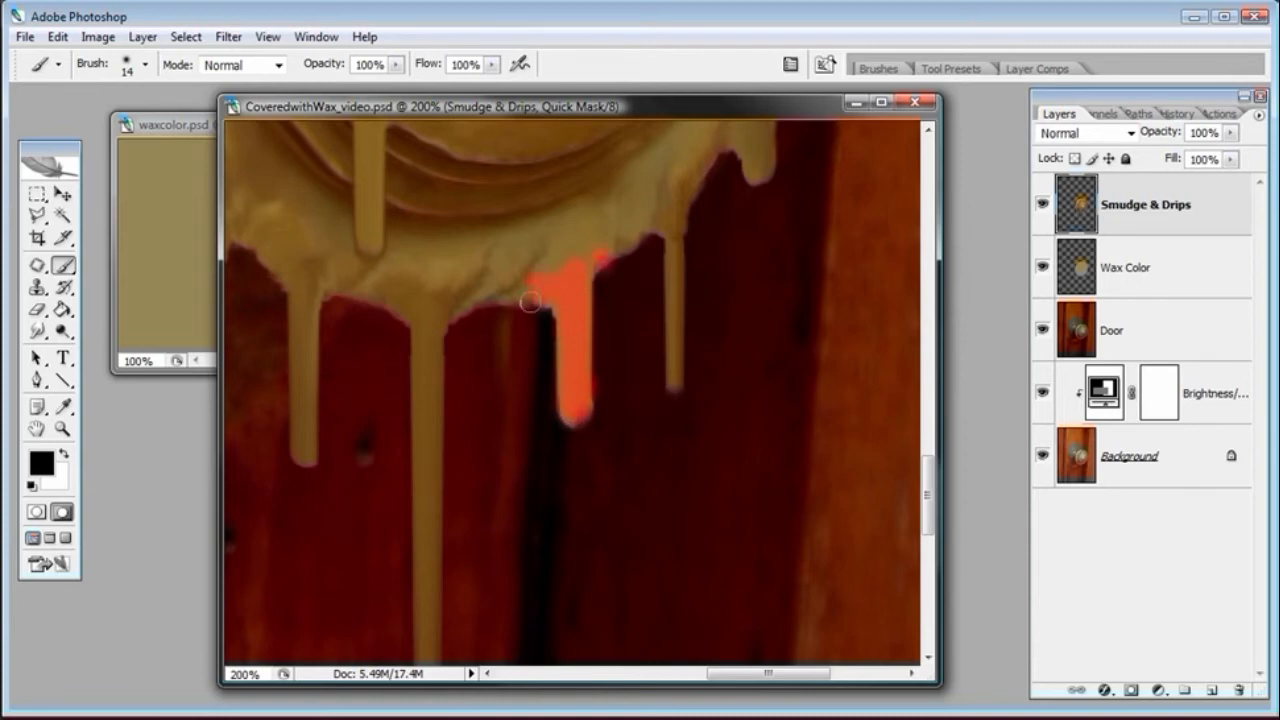
left_click(36, 511)
Darken the selected drip with Brightness/Contrast at -18 brightness and -2 contrast, then deselect it
left_click(186, 36)
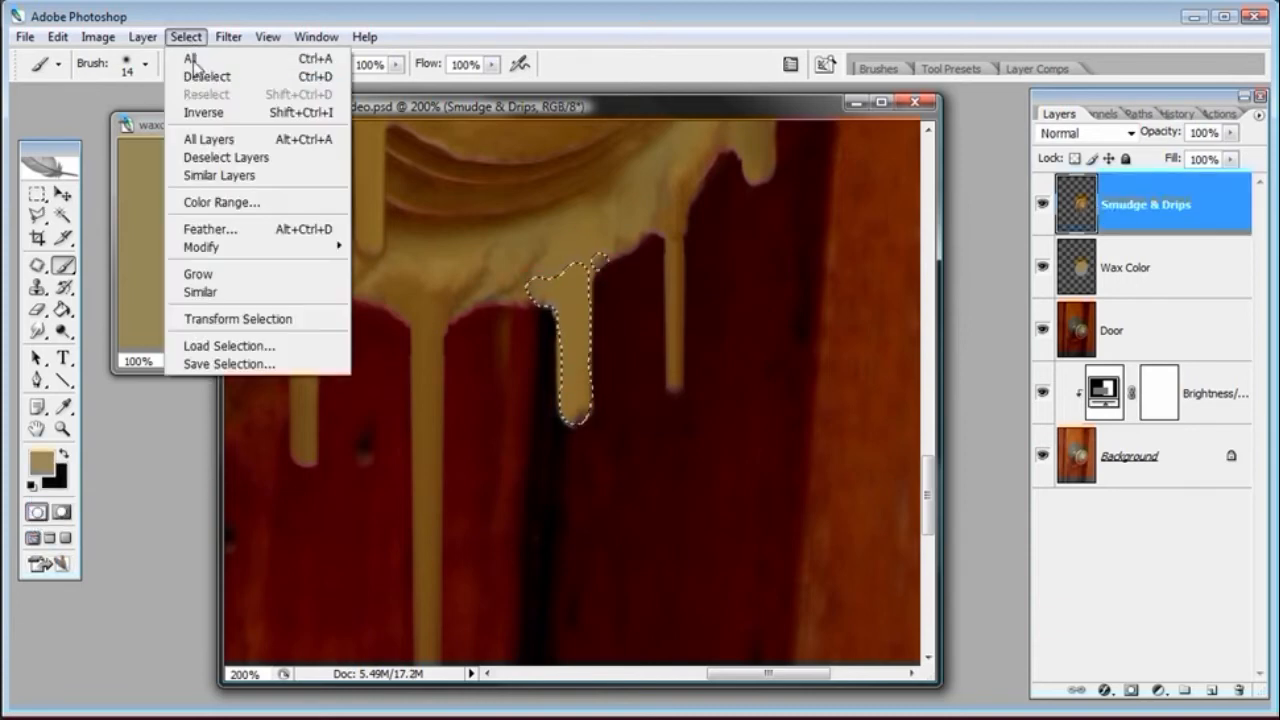
left_click(98, 37)
mouse_move(101, 86)
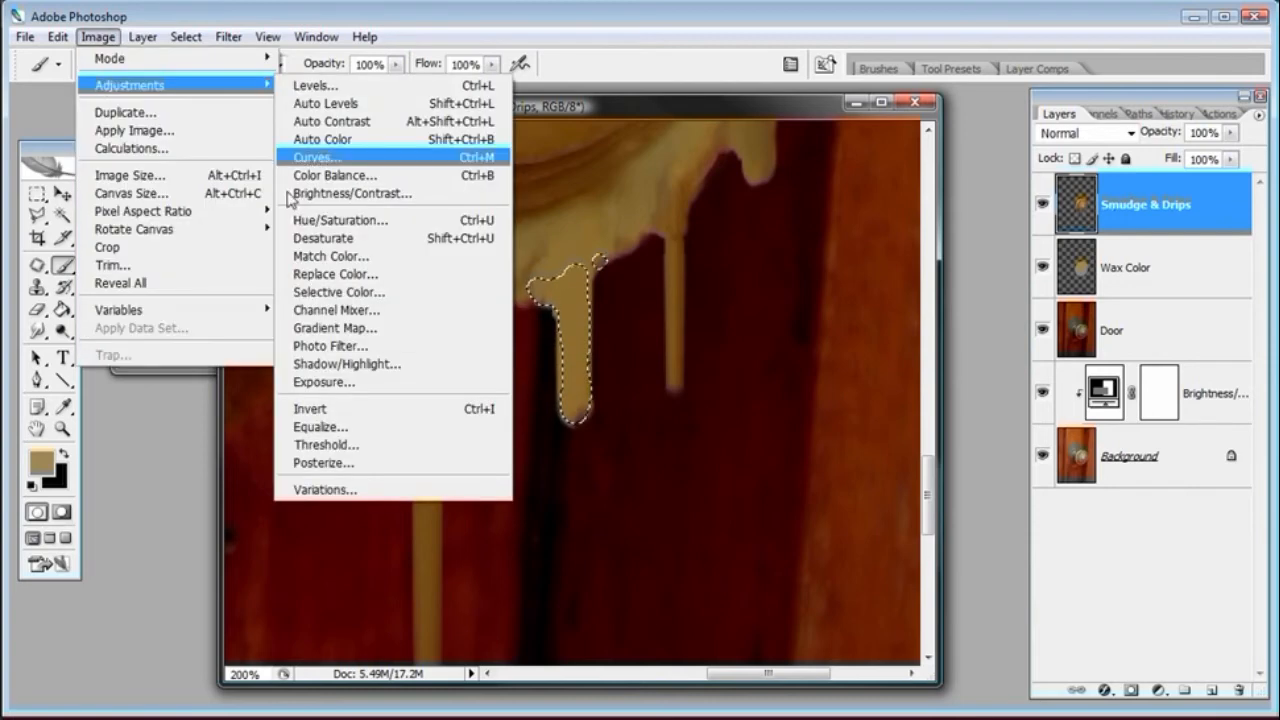
left_click(322, 198)
left_click_drag(1042, 494, 1026, 500)
left_click(1172, 525)
left_click_drag(1022, 494, 1025, 494)
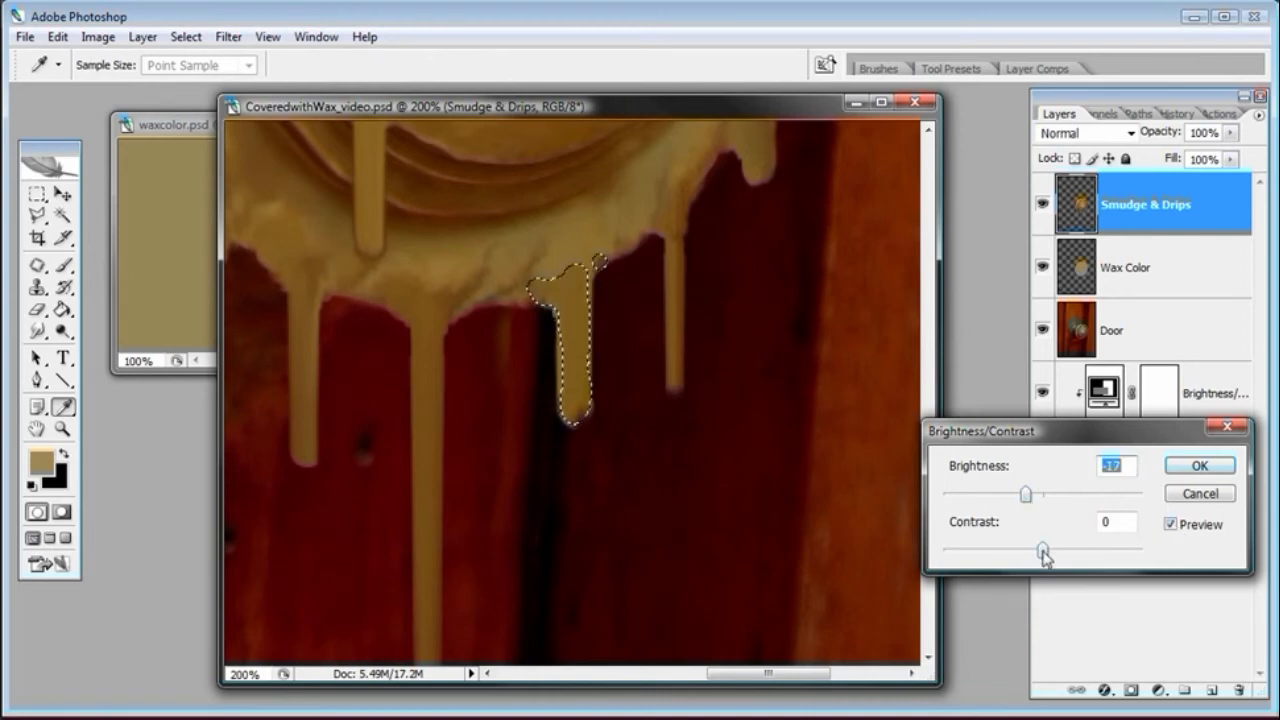
left_click_drag(1043, 556, 1040, 550)
left_click_drag(1025, 494, 1028, 500)
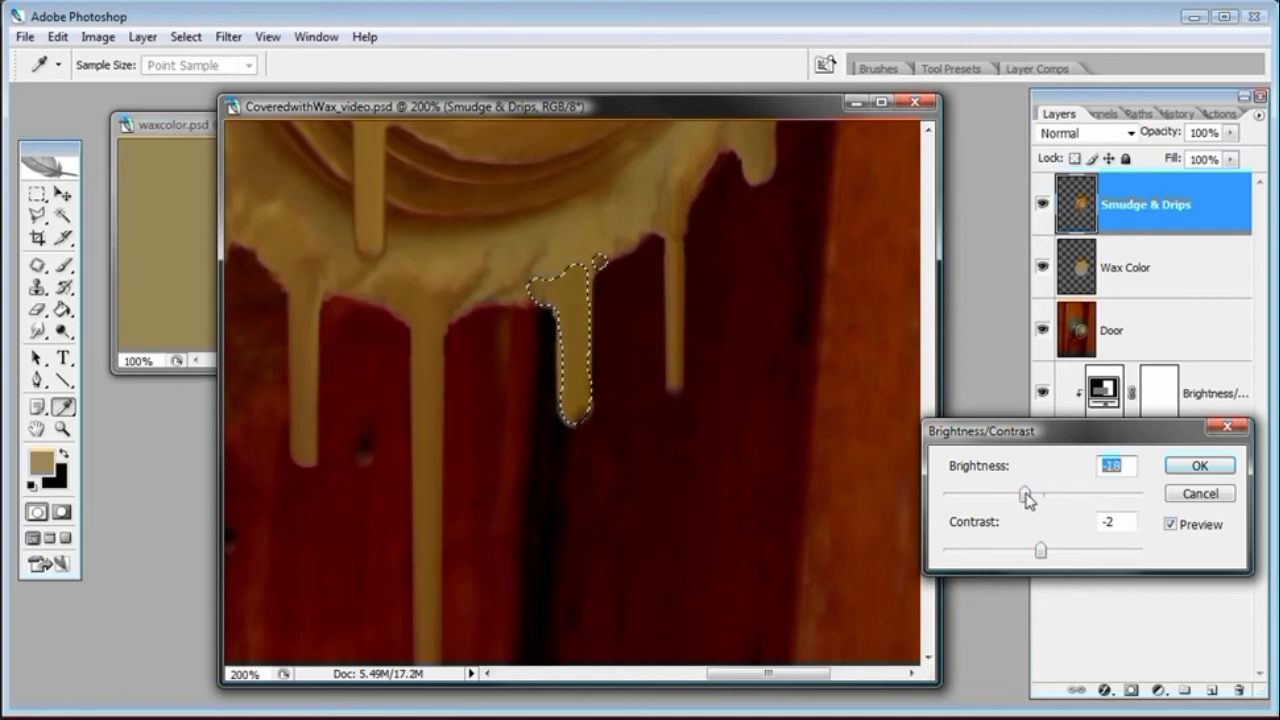
left_click(1178, 530)
left_click(1178, 530)
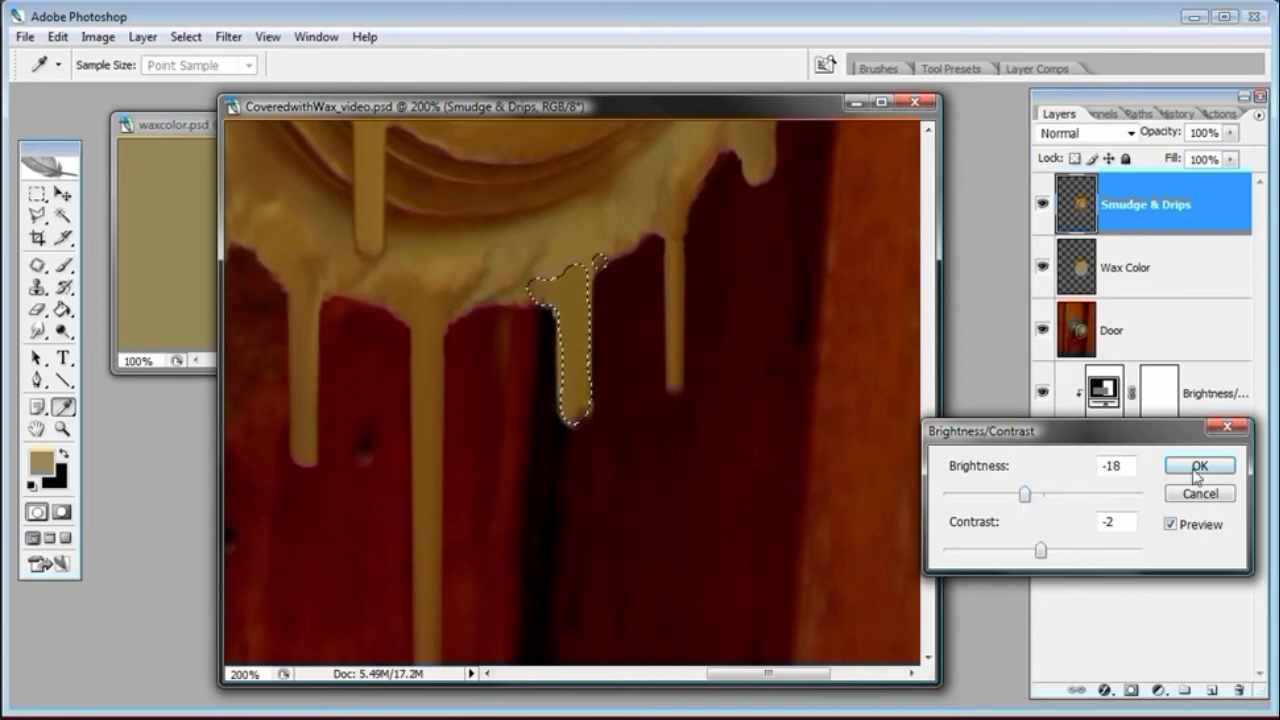
left_click(1197, 467)
key("b")
key("ctrl+minus")
key("ctrl+minus")
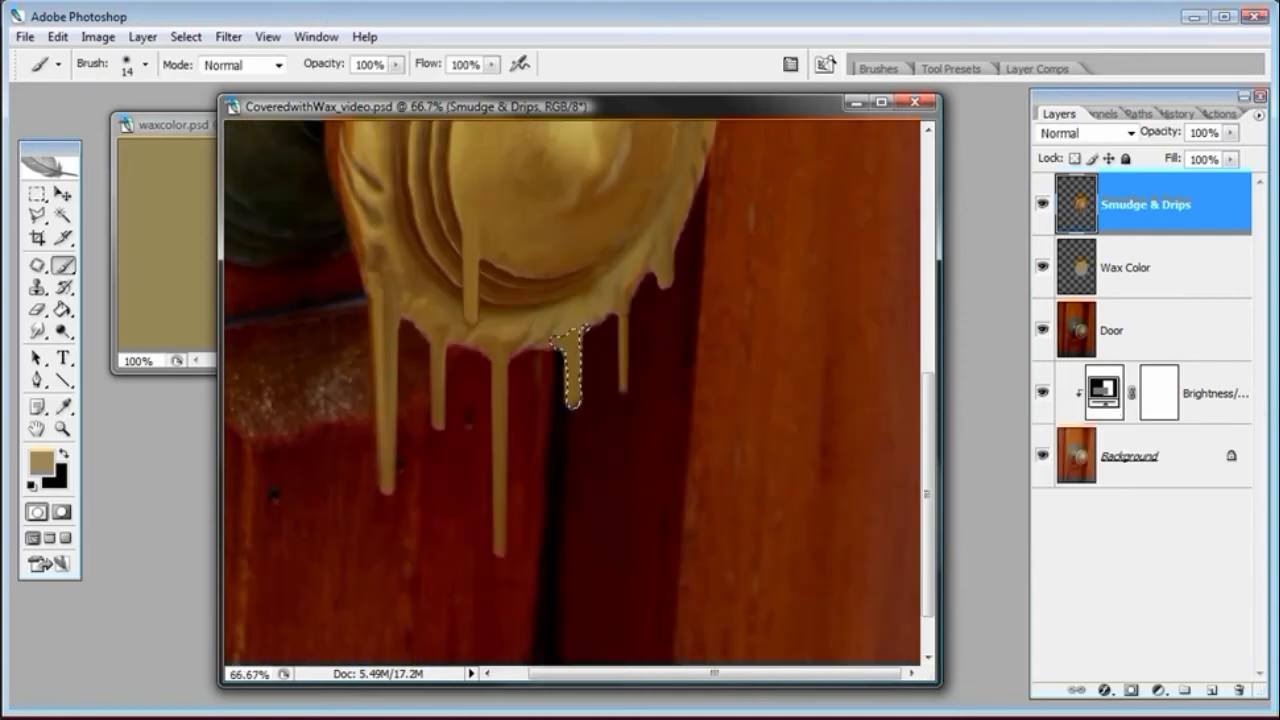
left_click(185, 37)
left_click(192, 77)
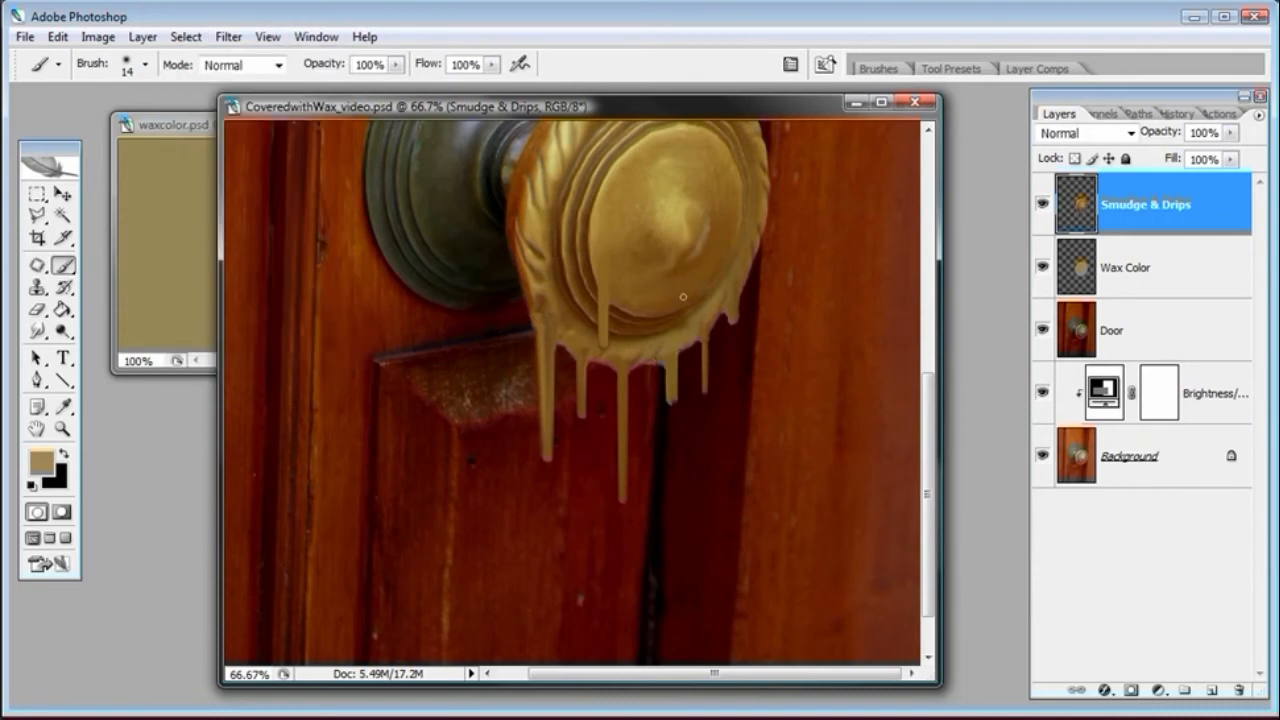
Add a new layer above Smudge & Drips and name it Soft Highlights
left_click(37, 331)
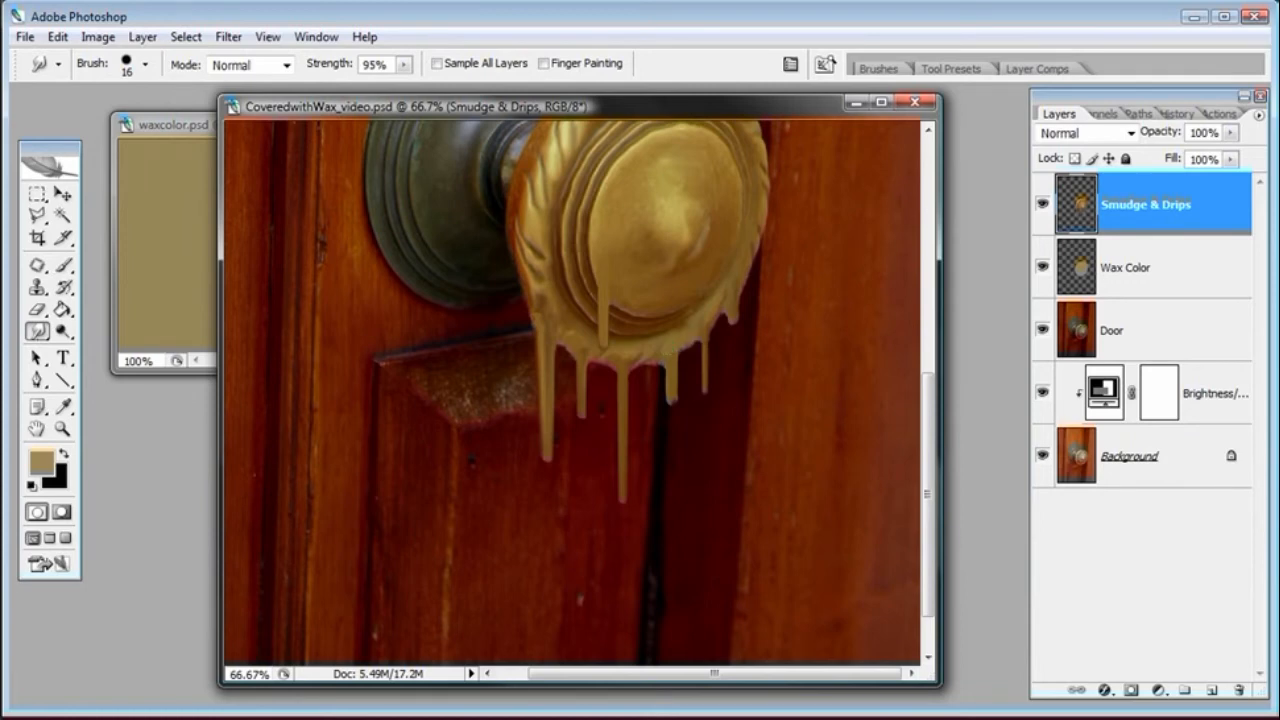
key("ctrl+plus")
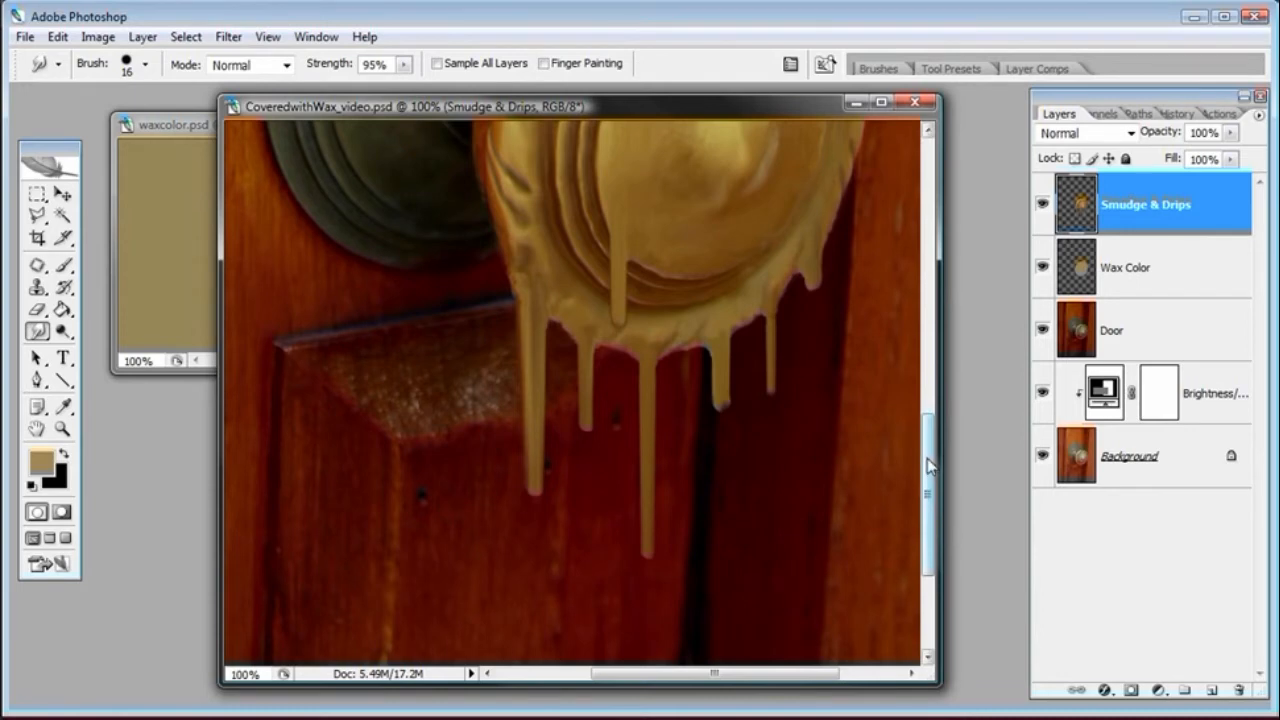
left_click(1210, 690)
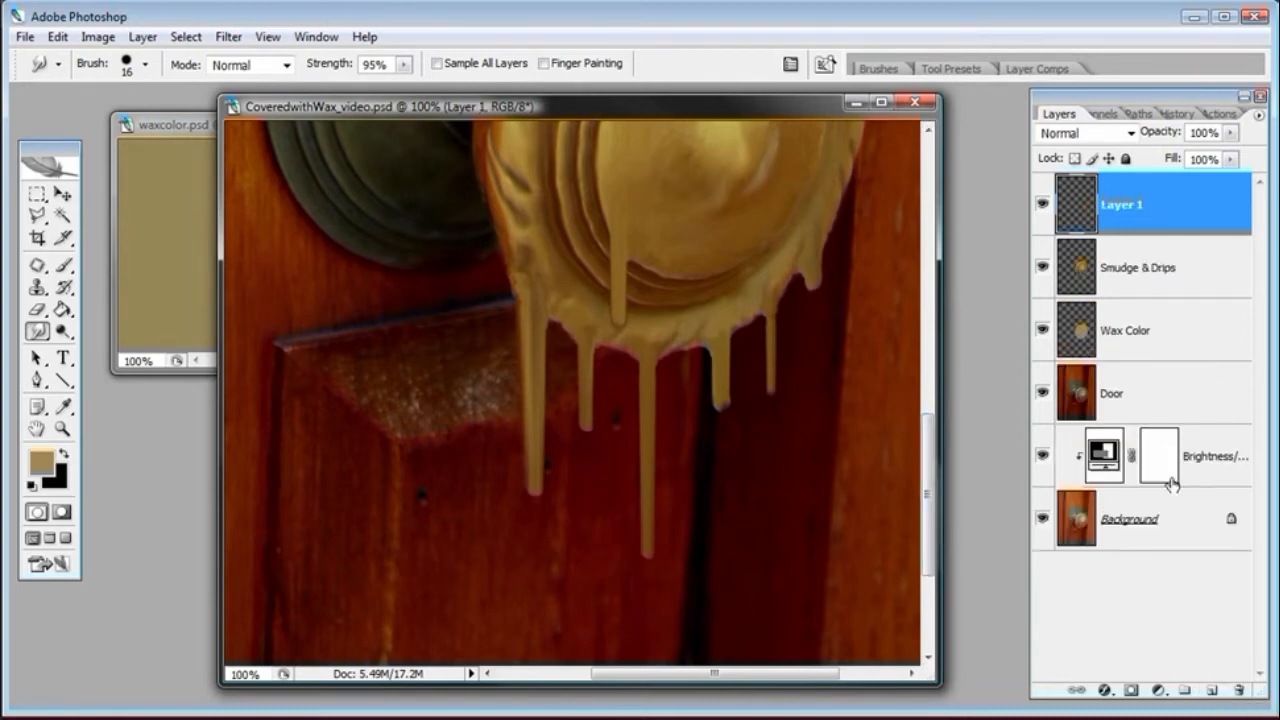
double_click(1131, 206)
type("Soft Highlights")
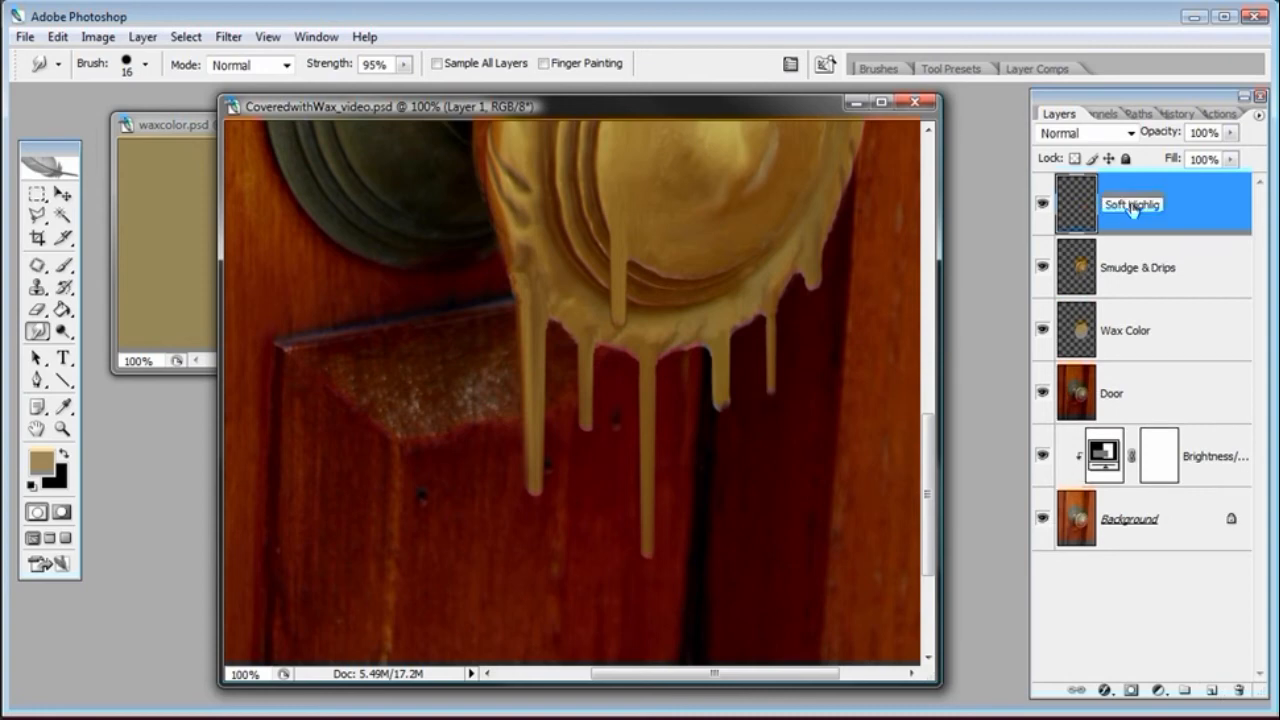
key("Return")
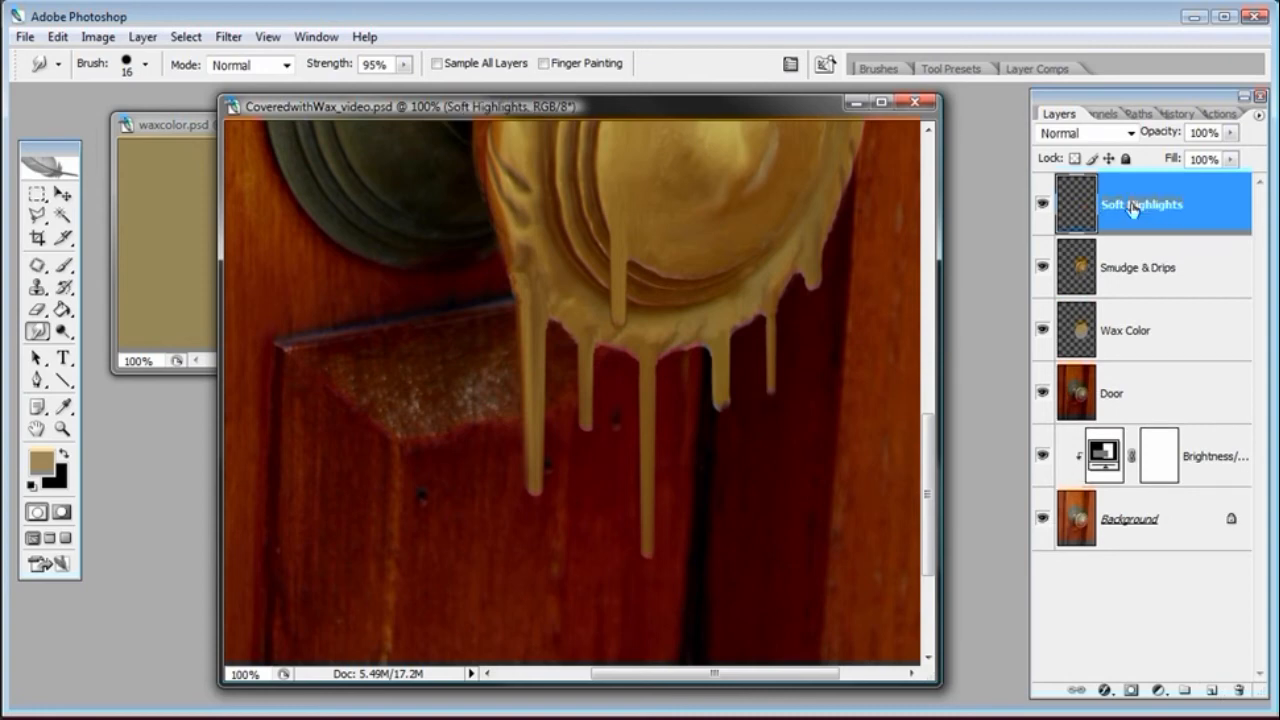
Set the Brush opacity to 5% and the foreground colour to pale cream fff1de
left_click(64, 265)
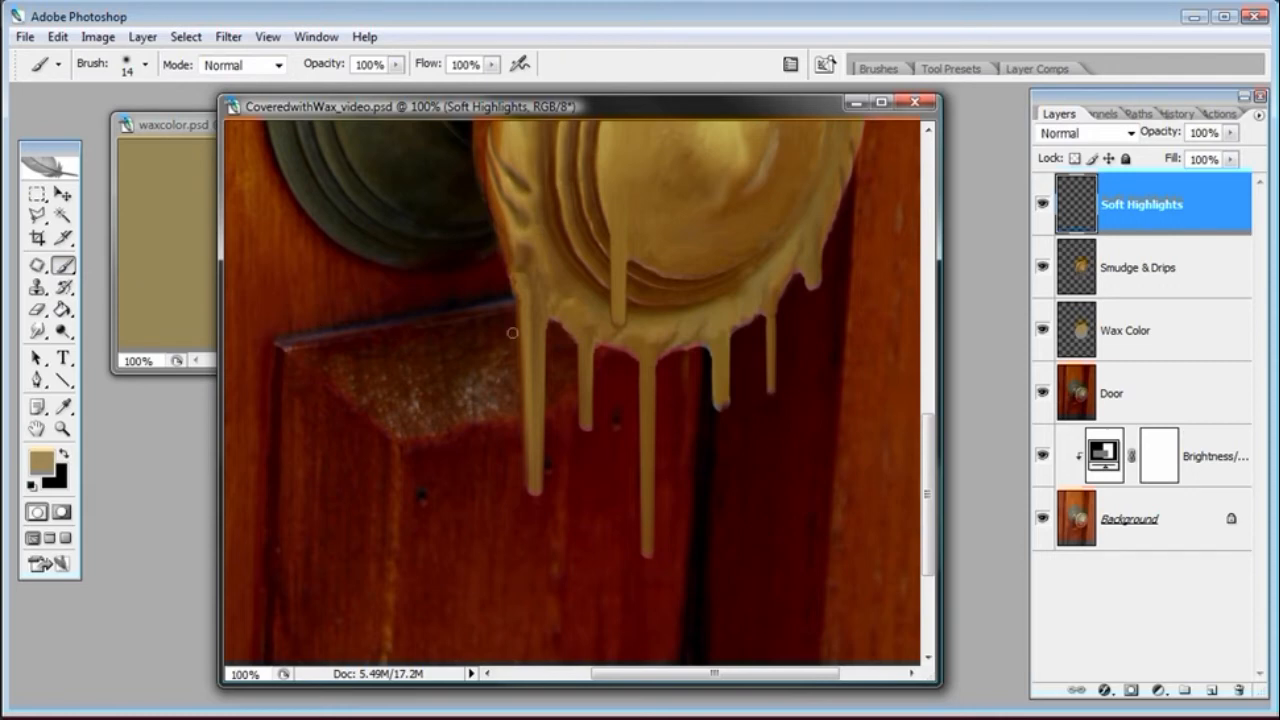
double_click(370, 64)
type("5")
key("Return")
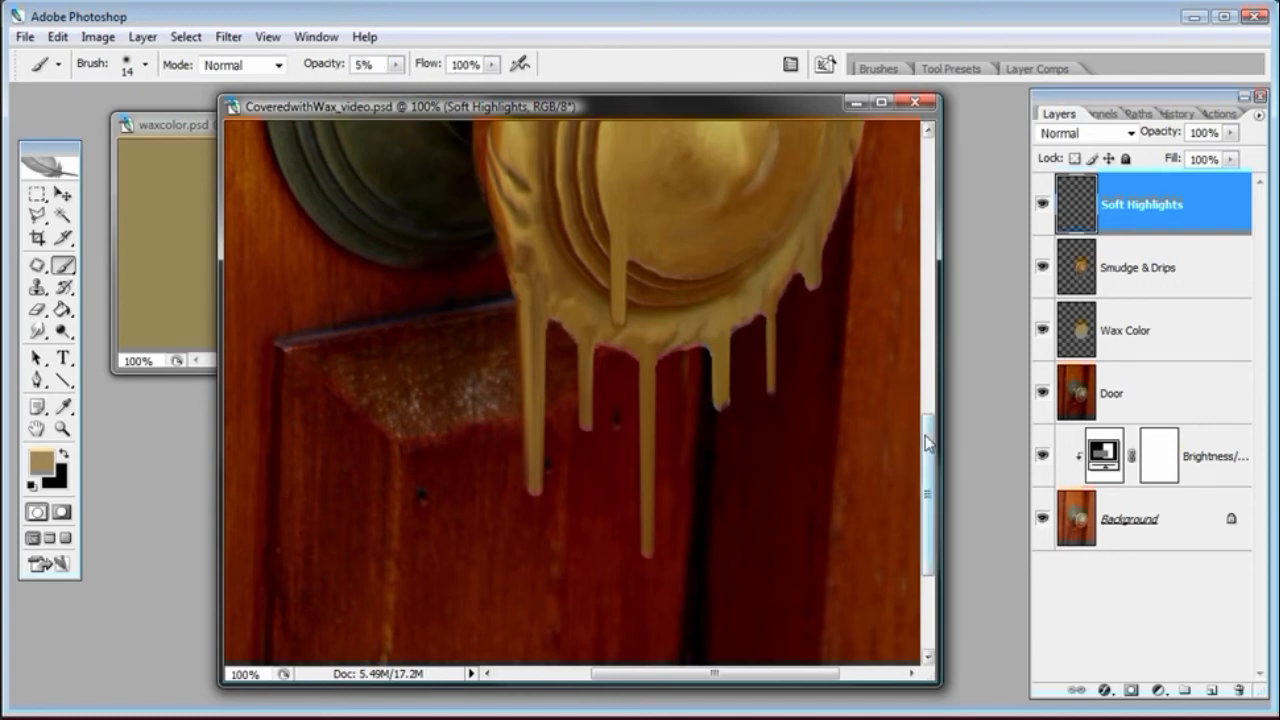
left_click(41, 461)
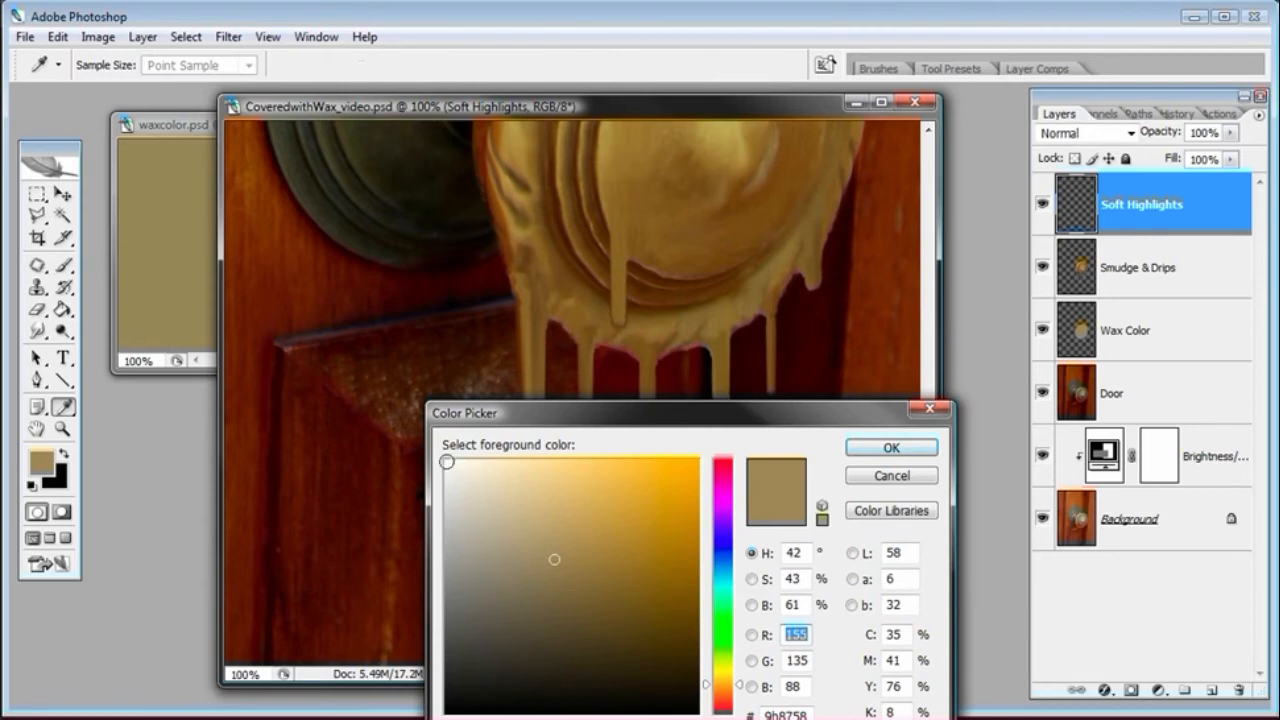
left_click(445, 460)
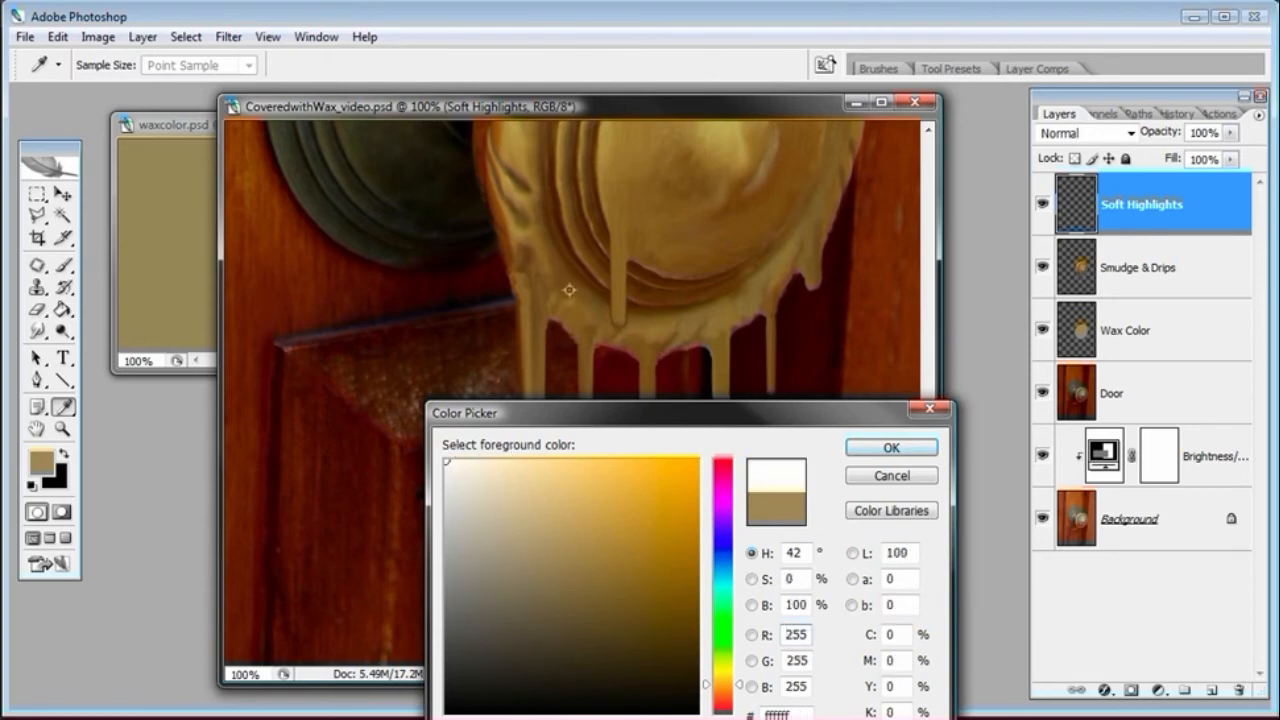
left_click_drag(636, 412, 890, 409)
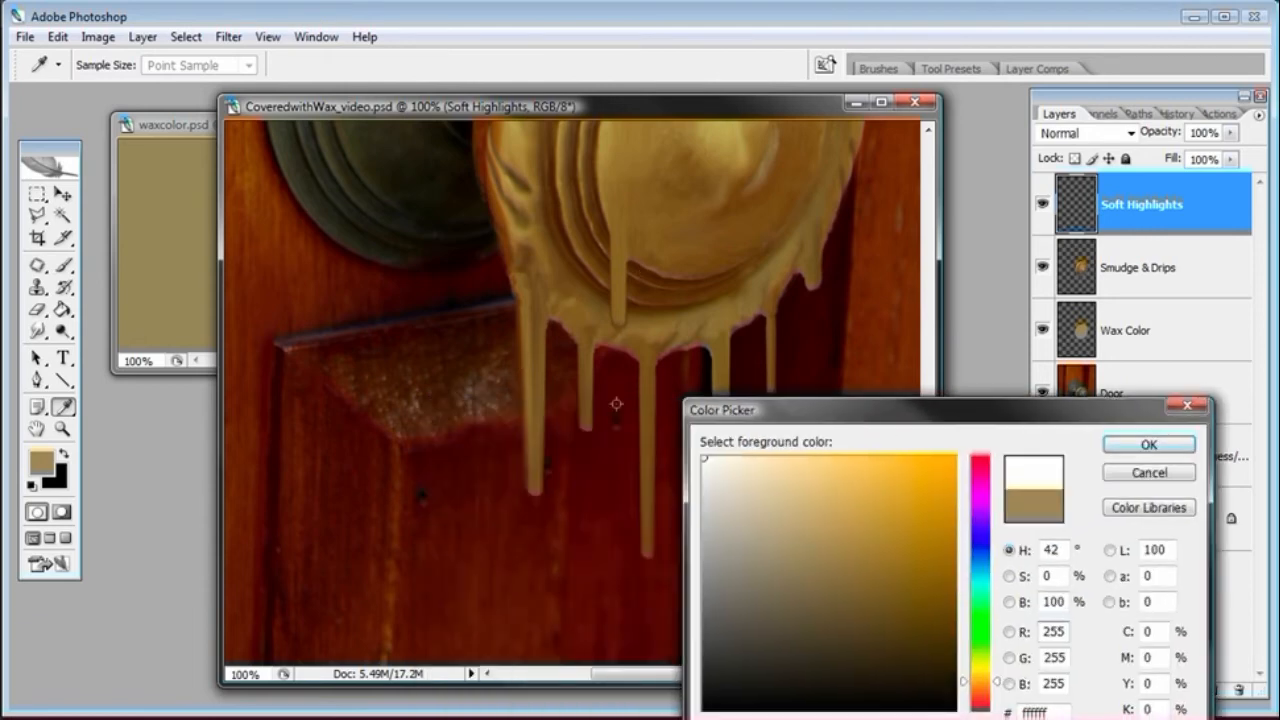
left_click(586, 382)
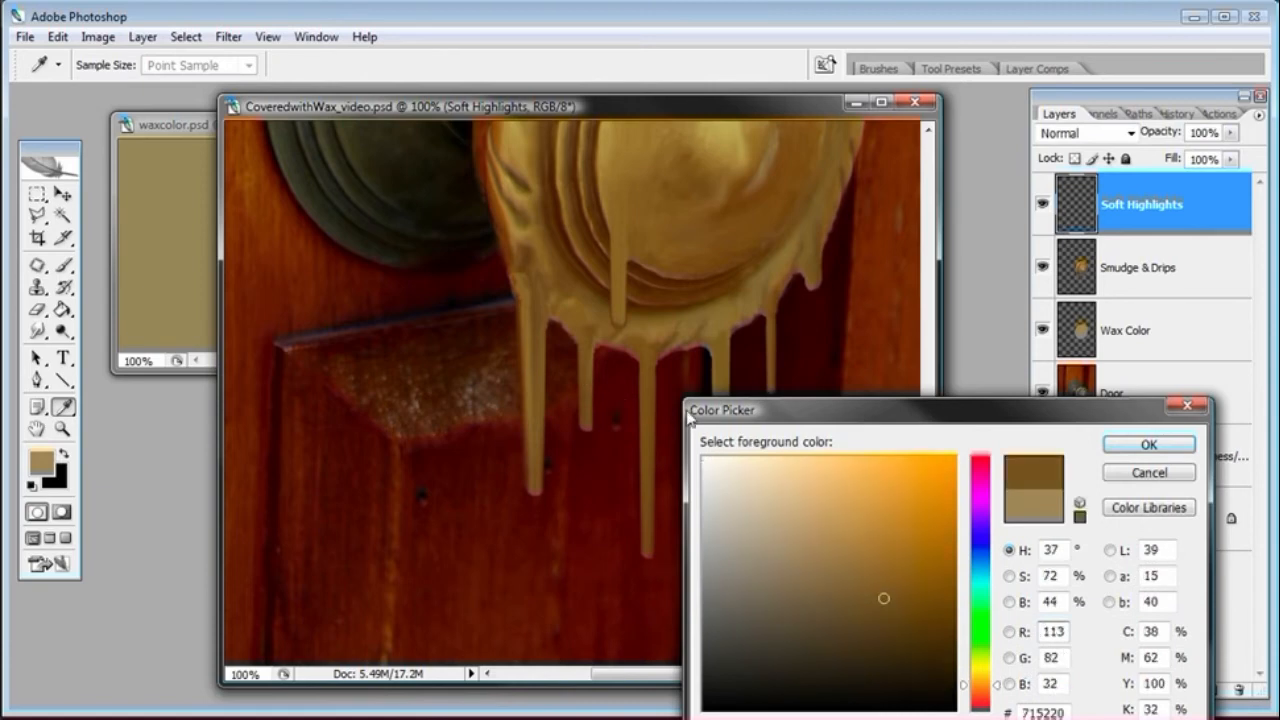
left_click(737, 458)
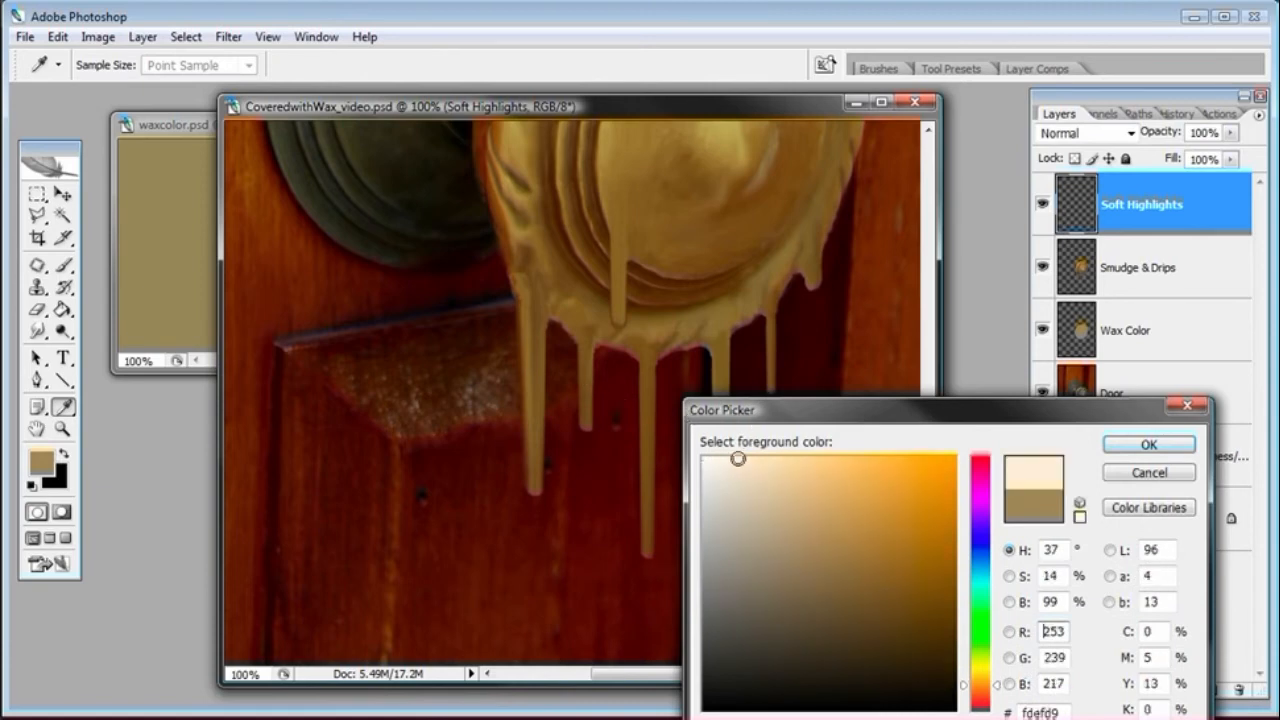
left_click_drag(763, 414, 780, 354)
left_click(749, 392)
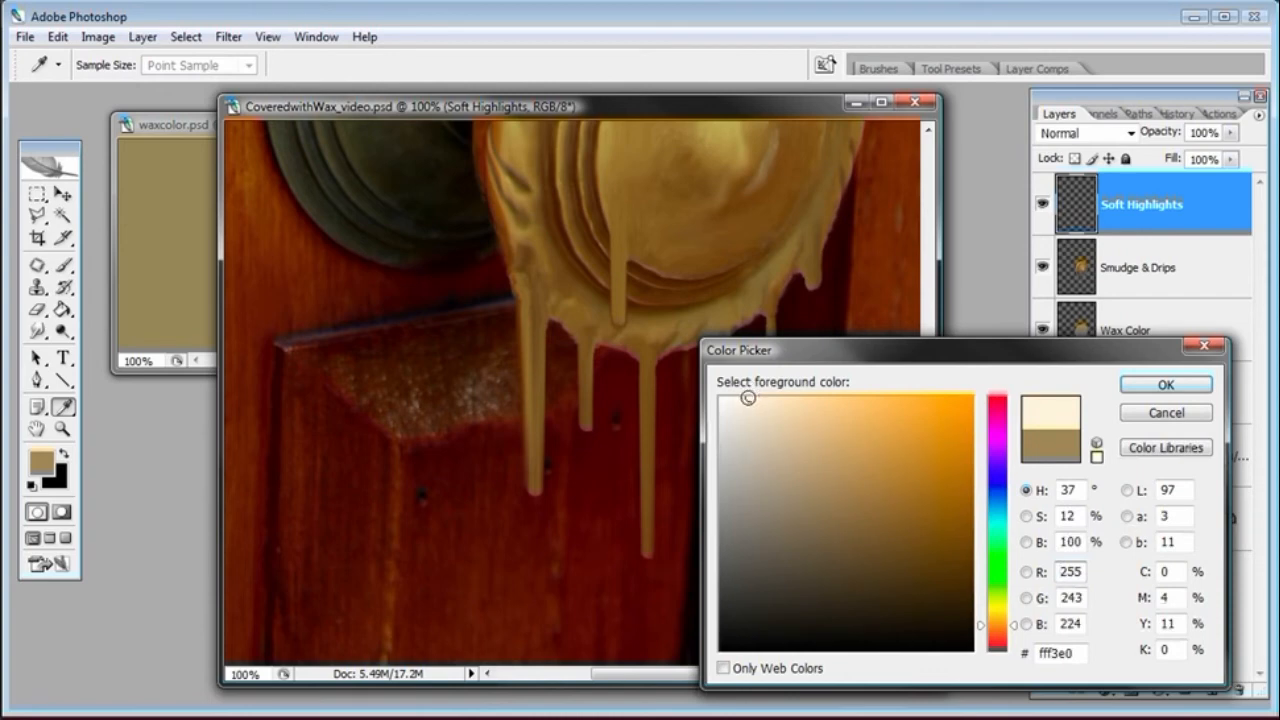
mouse_move(748, 400)
left_mouse_down()
mouse_move(717, 394)
mouse_move(752, 397)
left_mouse_up()
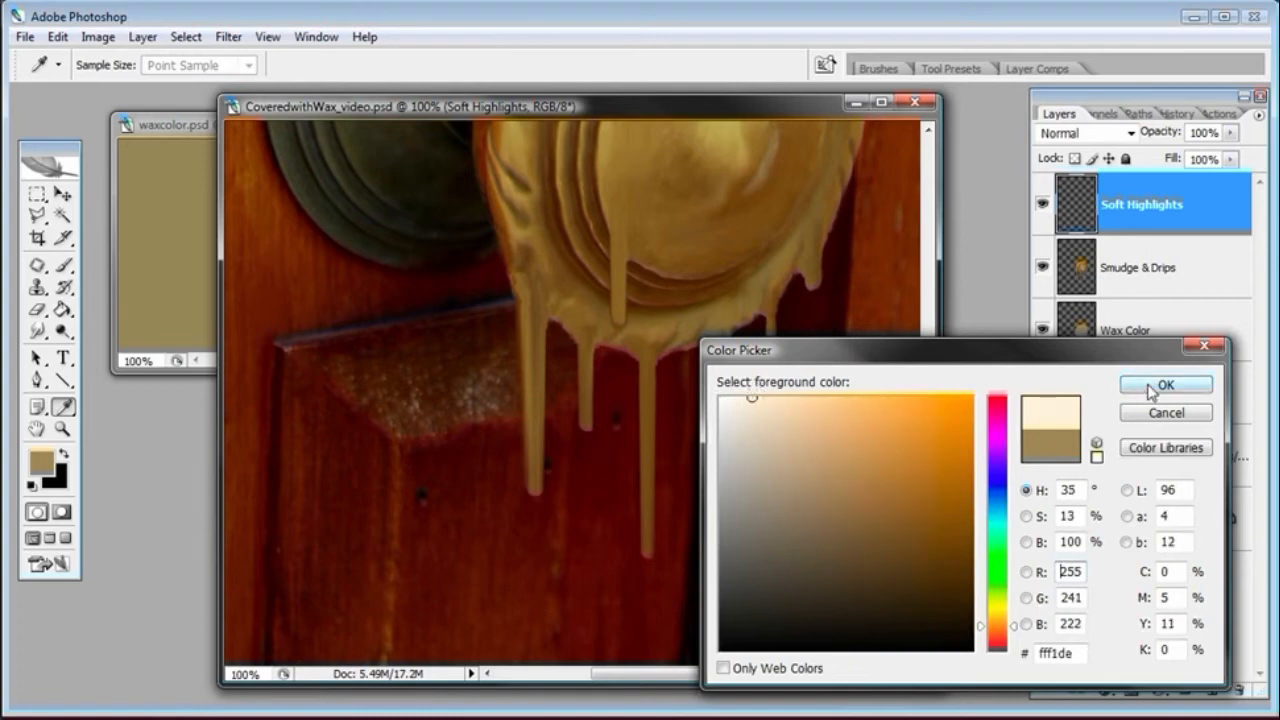
left_click(1151, 388)
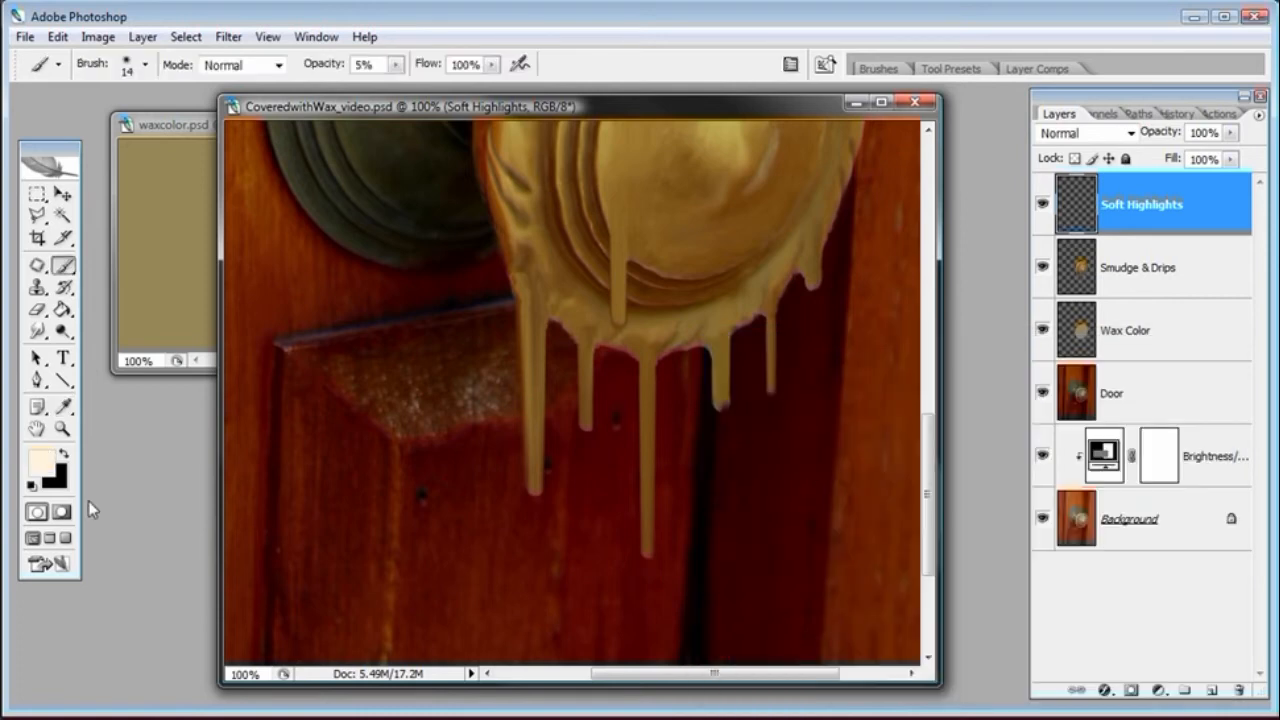
Set a 10 px brush with 0% hardness and paint a faint highlight down the leftmost drip
left_click(62, 429)
left_click(649, 500)
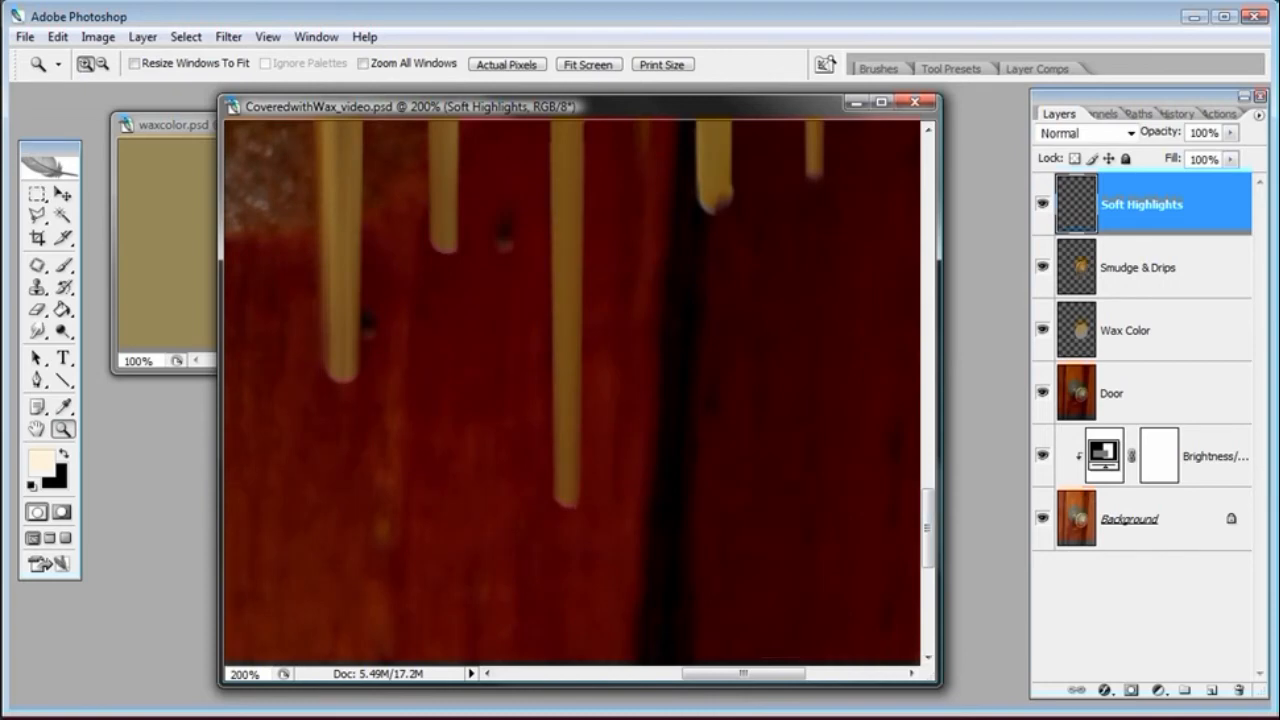
key("ctrl+minus")
left_click_drag(929, 508, 926, 463)
left_click(63, 265)
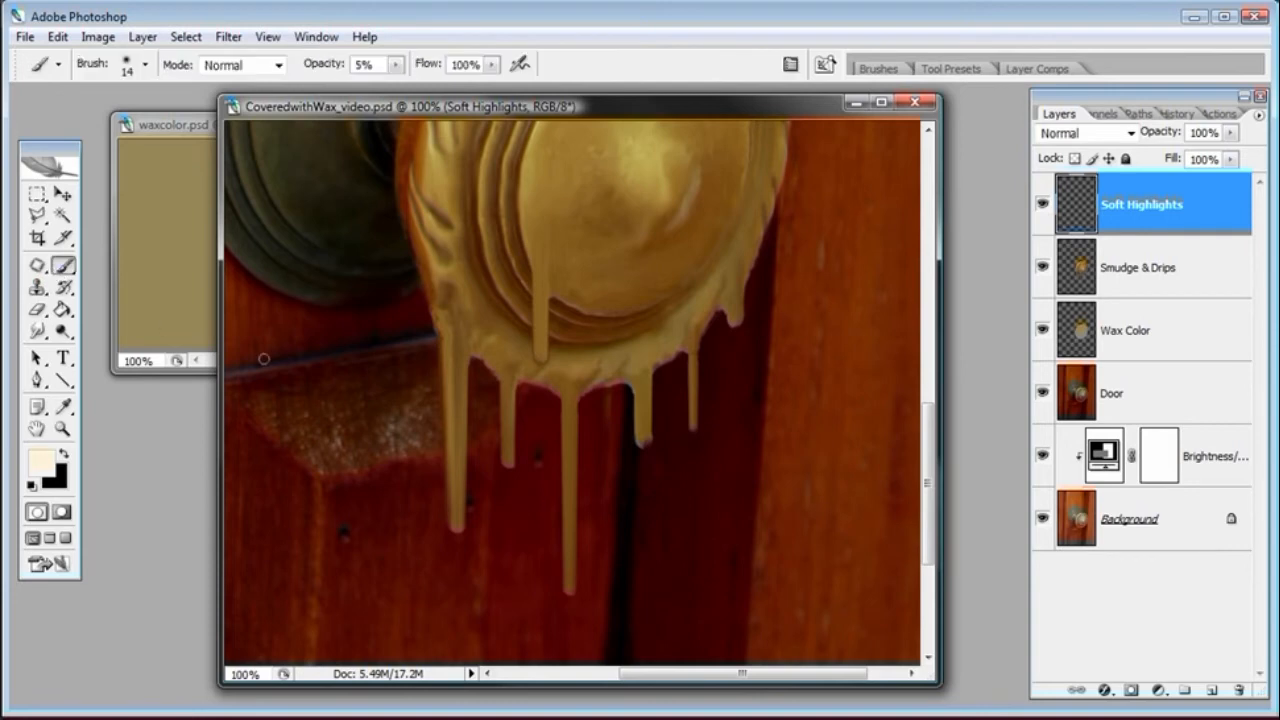
right_click(474, 380)
left_click_drag(500, 385, 505, 383)
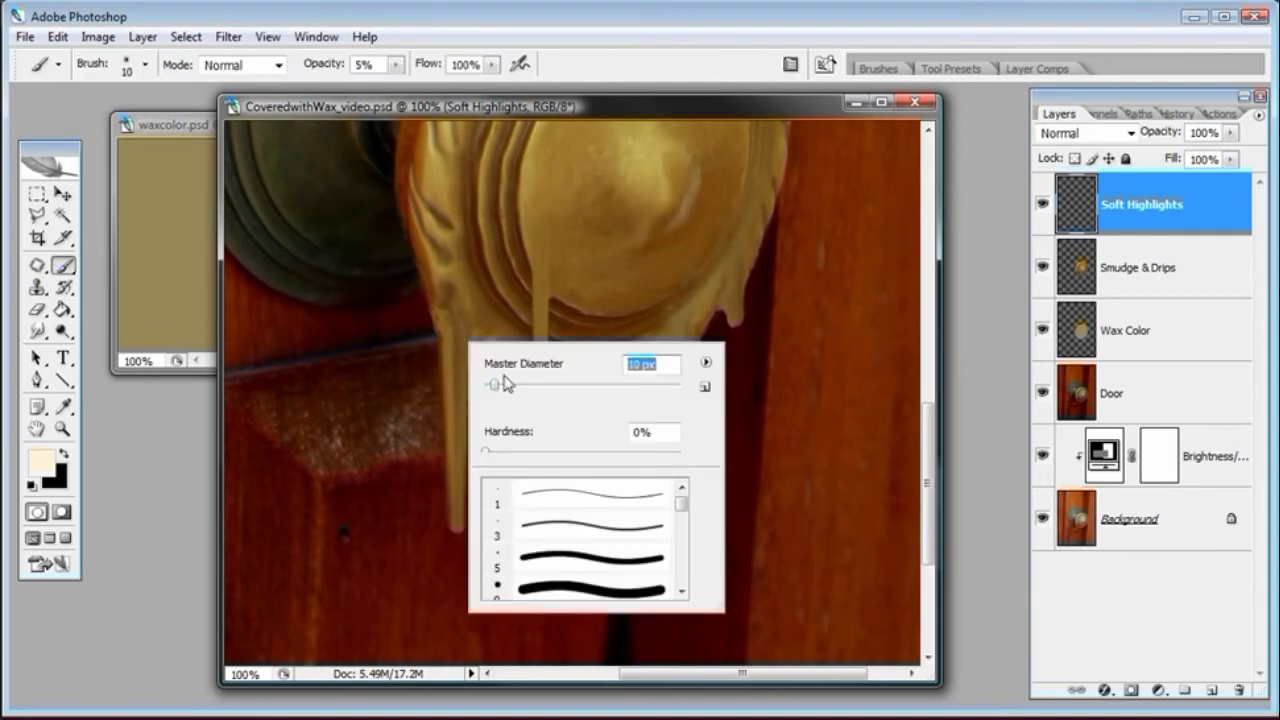
left_click(543, 110)
right_click(528, 248)
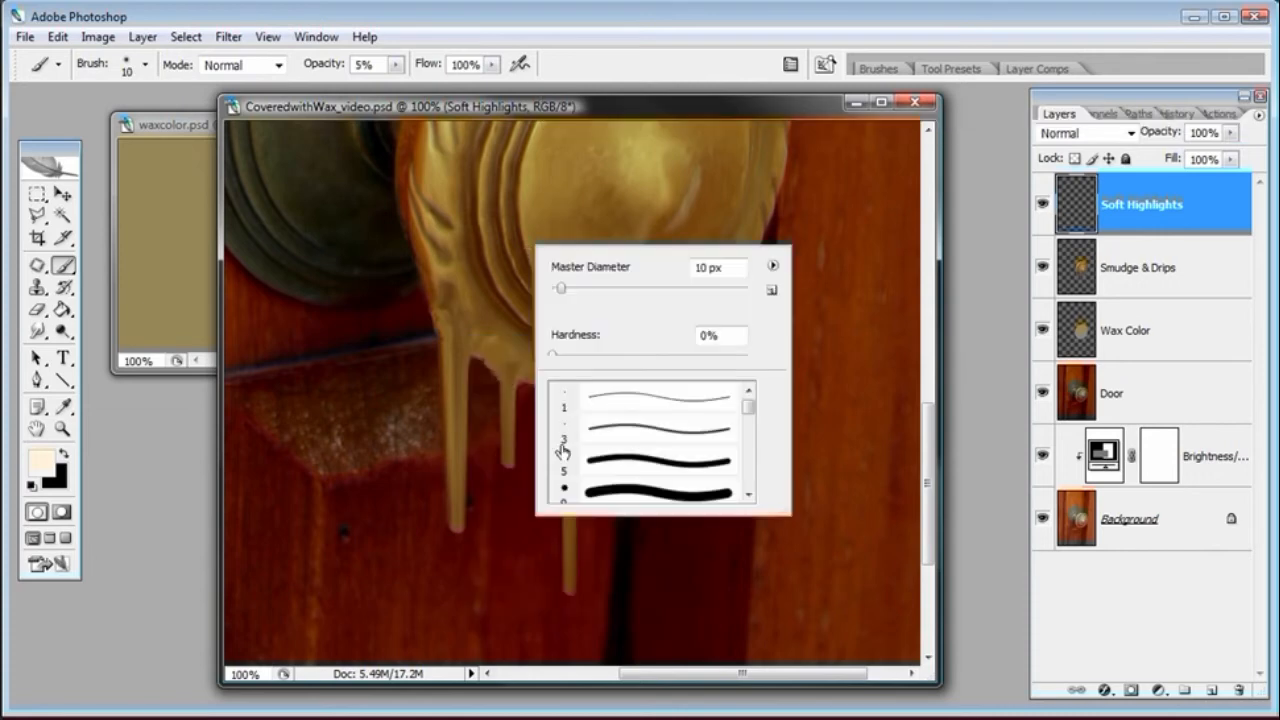
left_click(555, 357)
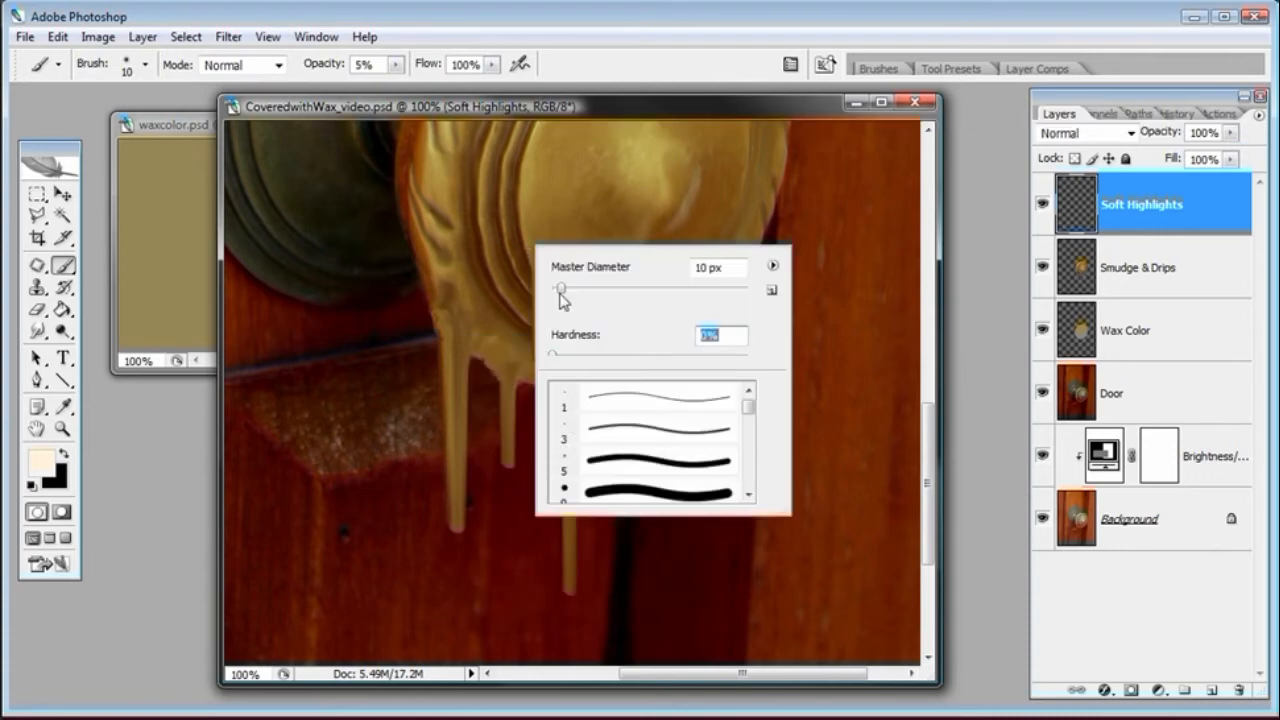
left_click(563, 98)
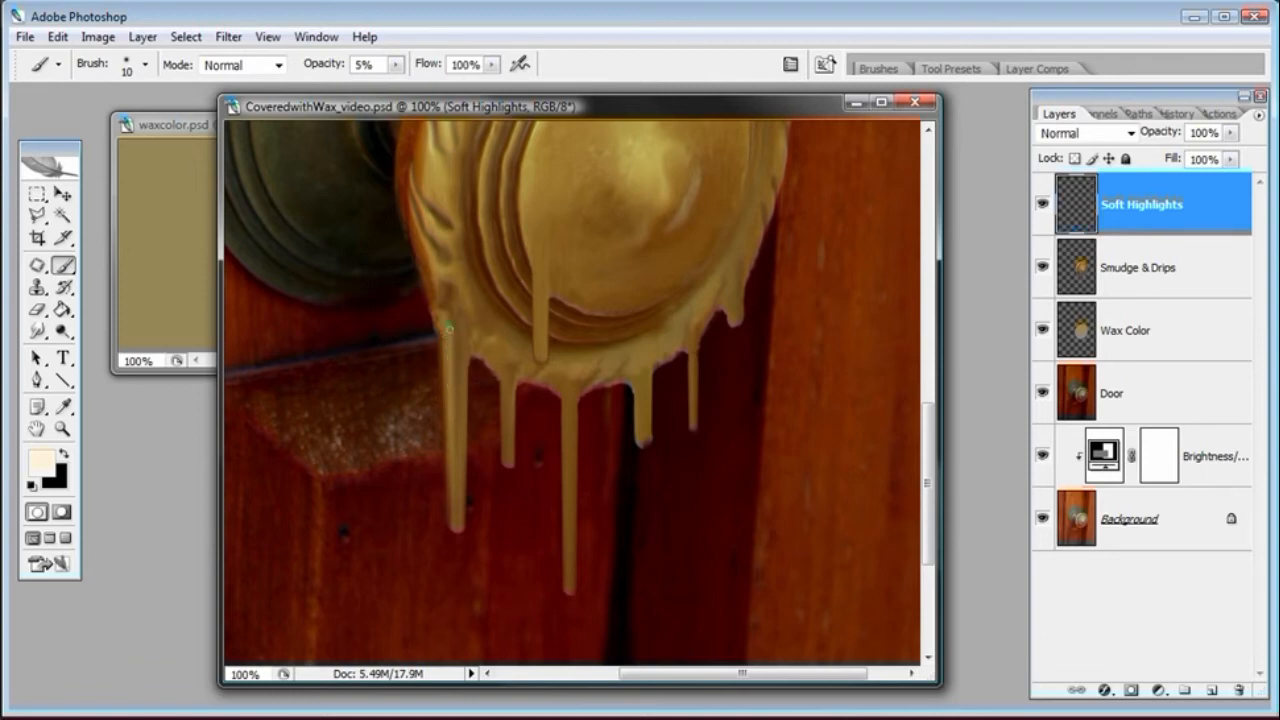
left_click_drag(453, 425, 456, 465)
key("z")
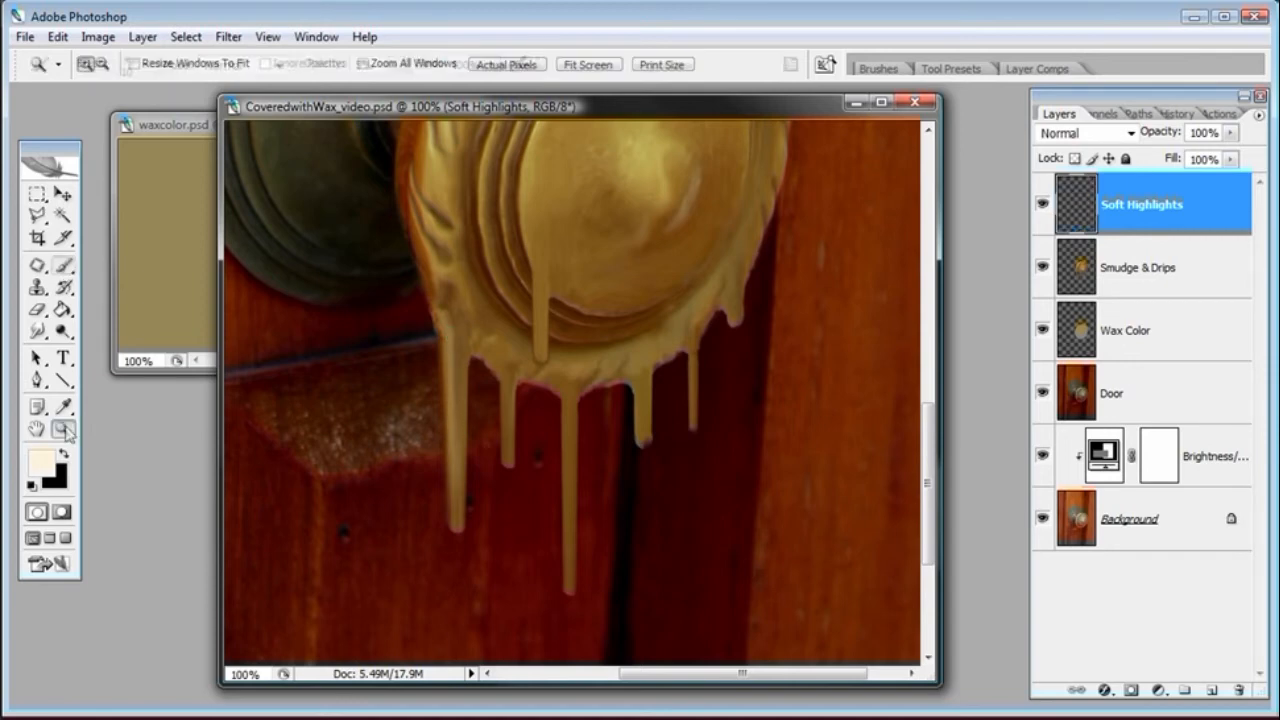
Set the brush opacity to 8% and paint soft highlights down the second drip and along the wax edge above it
left_click(511, 429)
left_click(62, 265)
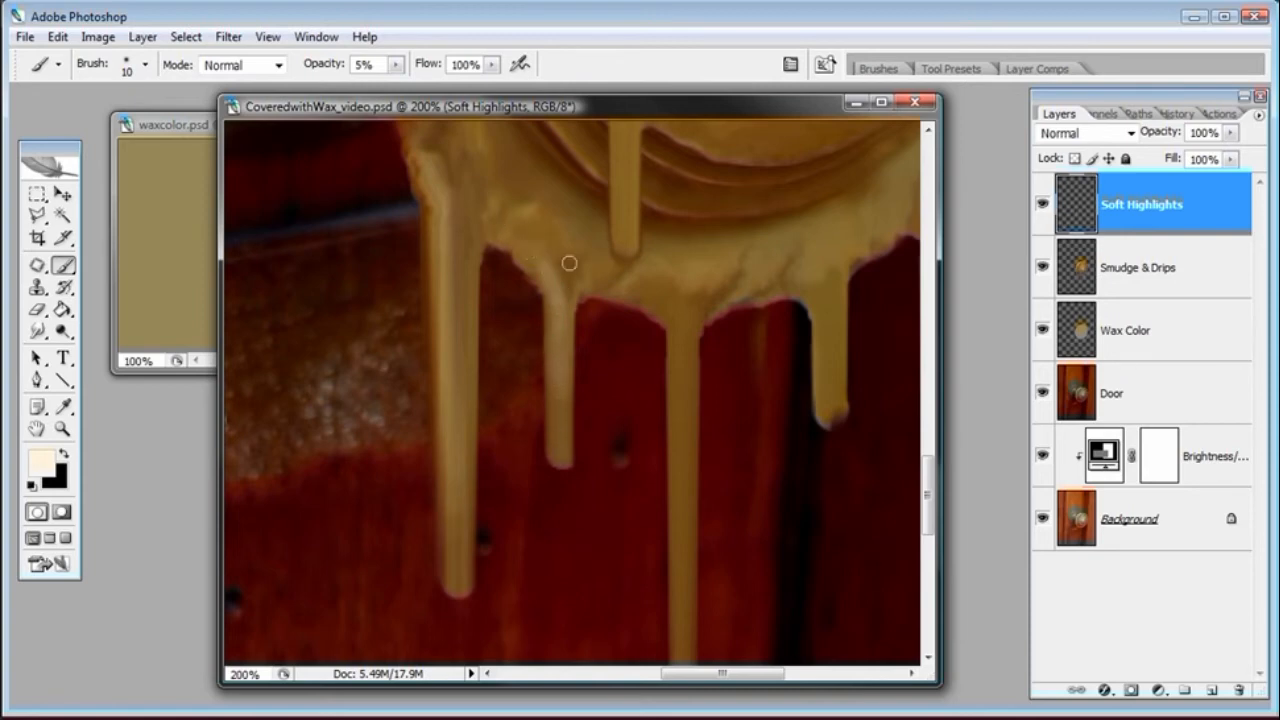
left_click(331, 63)
key("Return")
mouse_move(560, 321)
left_mouse_down()
mouse_move(558, 458)
mouse_move(556, 396)
left_mouse_up()
left_click_drag(555, 283, 503, 232)
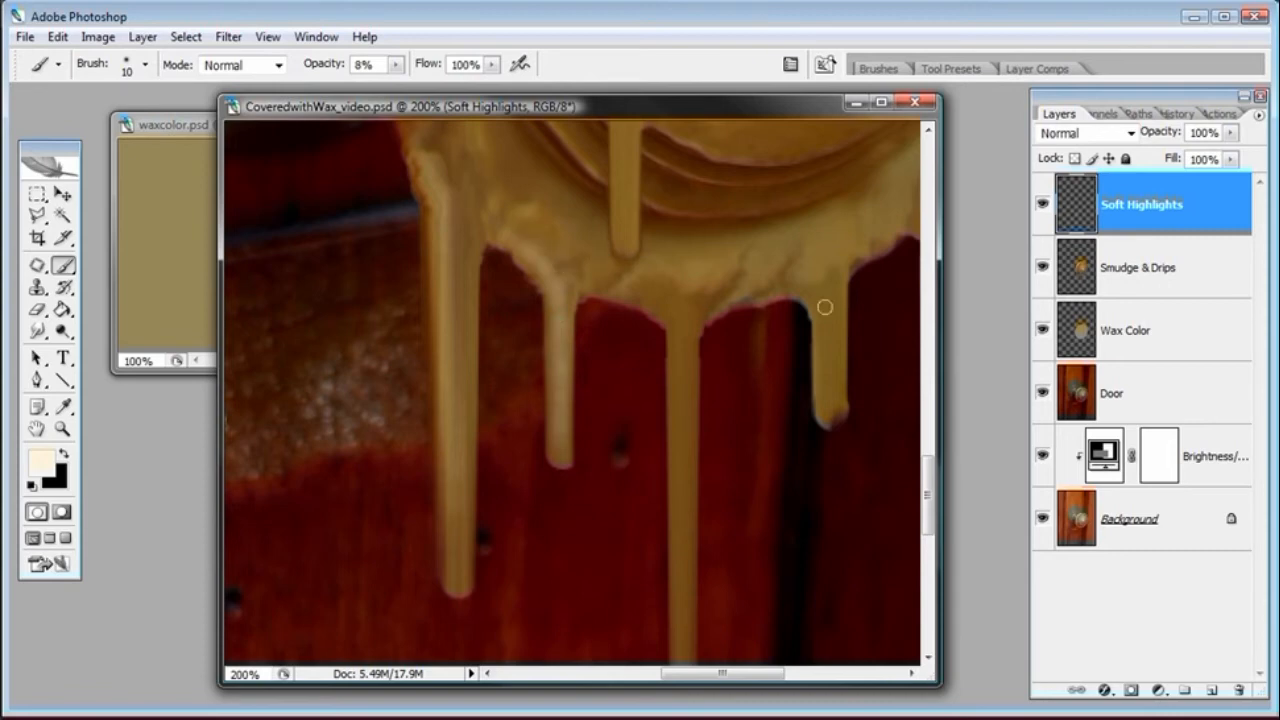
Paint highlight strokes down the middle drip, then step back four history states
left_click_drag(929, 489, 929, 509)
mouse_move(679, 176)
left_mouse_down()
mouse_move(681, 350)
mouse_move(679, 241)
mouse_move(679, 353)
left_mouse_up()
left_click_drag(680, 234, 680, 259)
left_click_drag(680, 207, 680, 246)
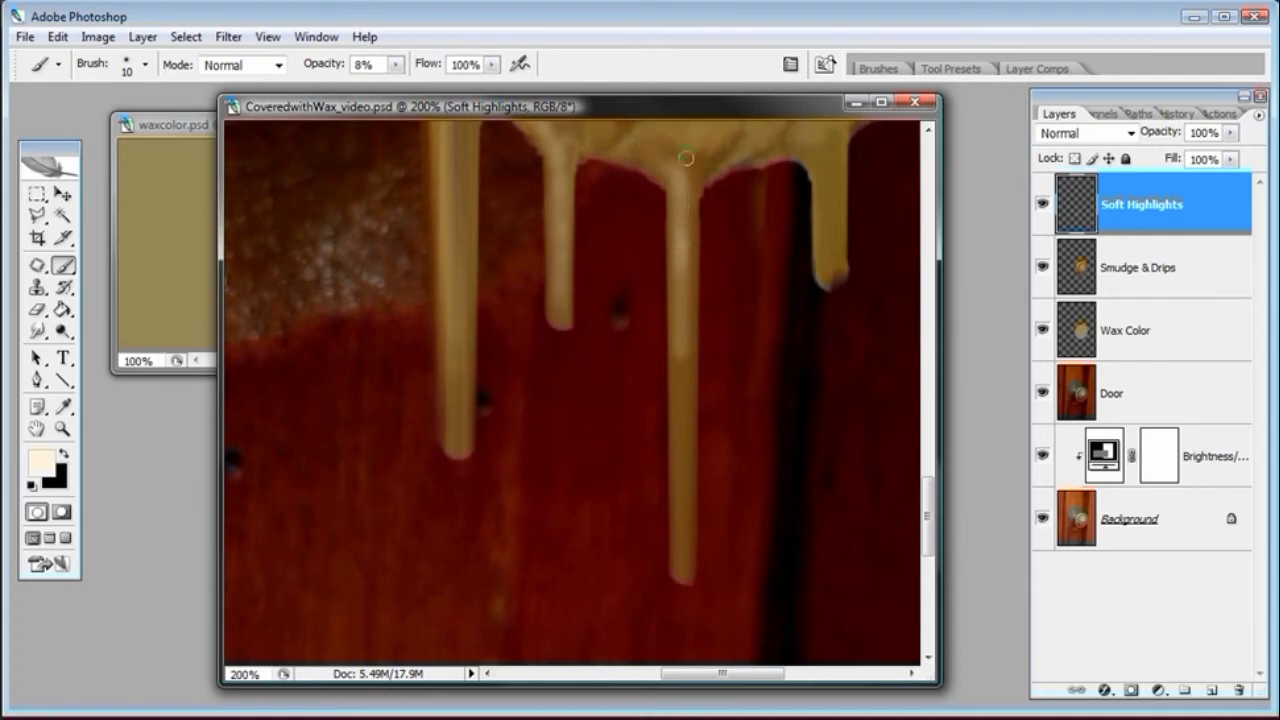
key("ctrl+alt+z")
key("ctrl+alt+z")
key("ctrl+alt+z")
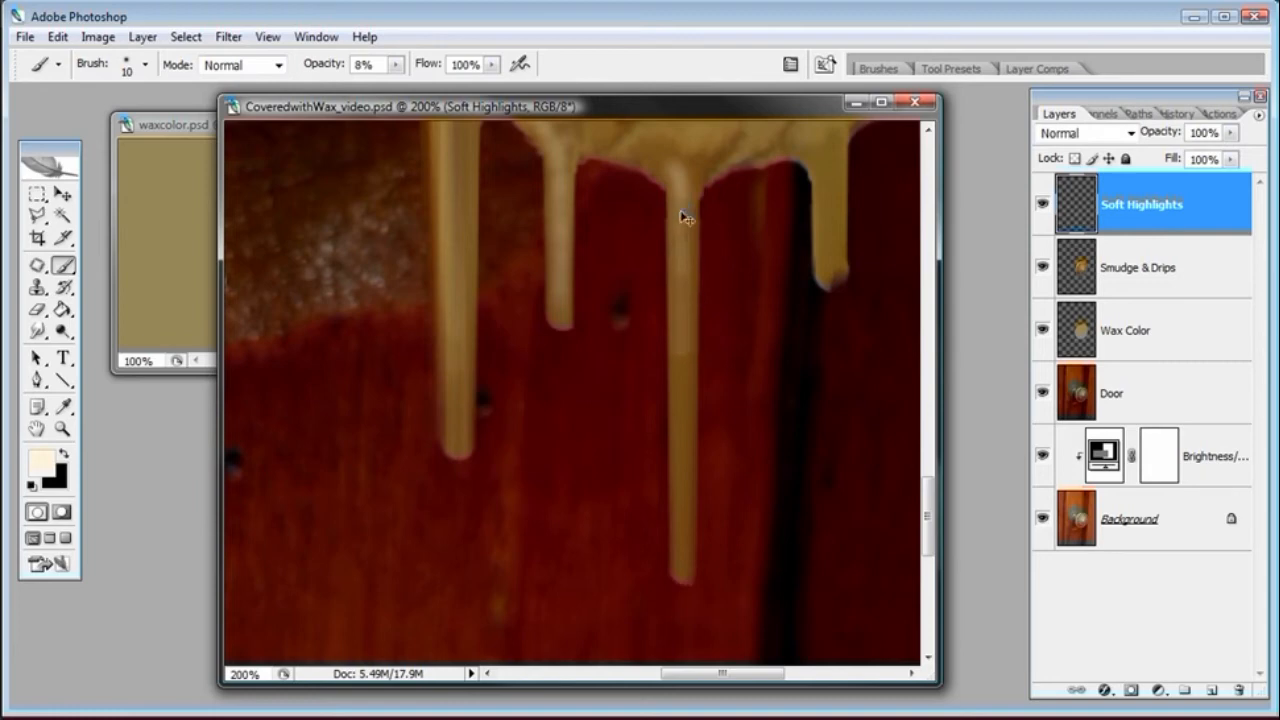
key("ctrl+alt+z")
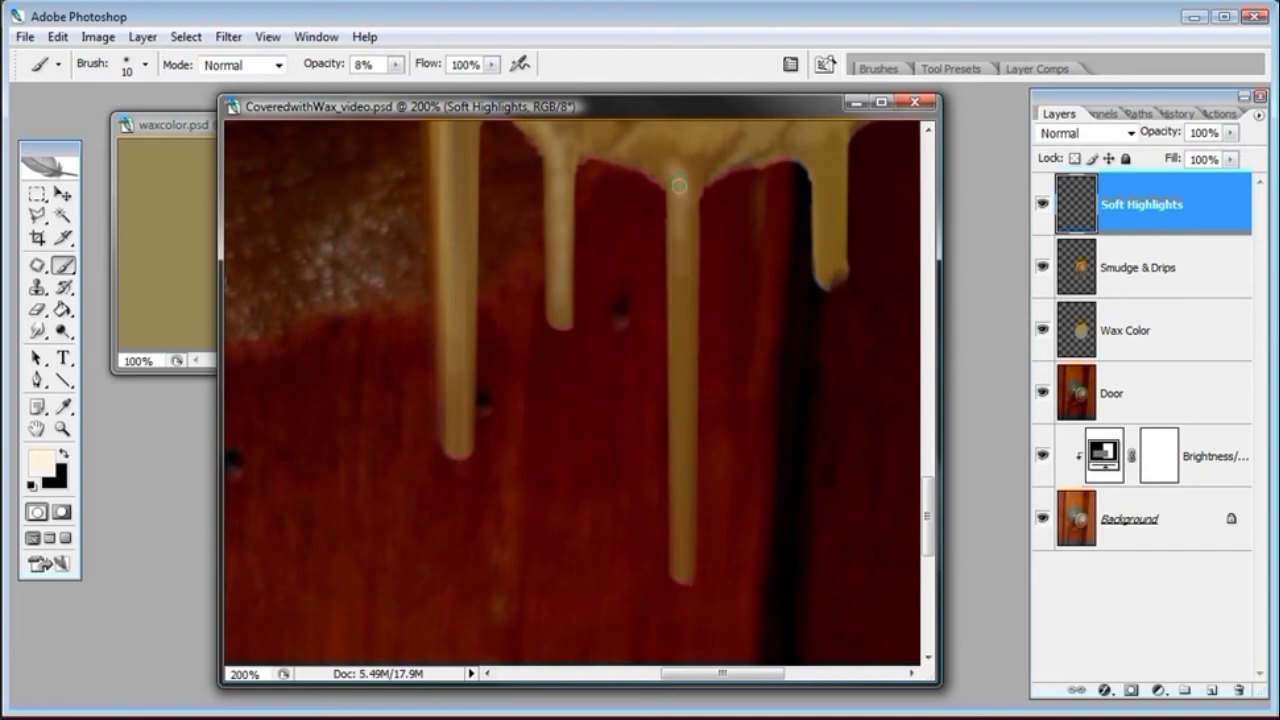
Paint a straight highlight down the middle drip and soft strokes along the top of the leftmost drip
left_click(681, 492, "shift")
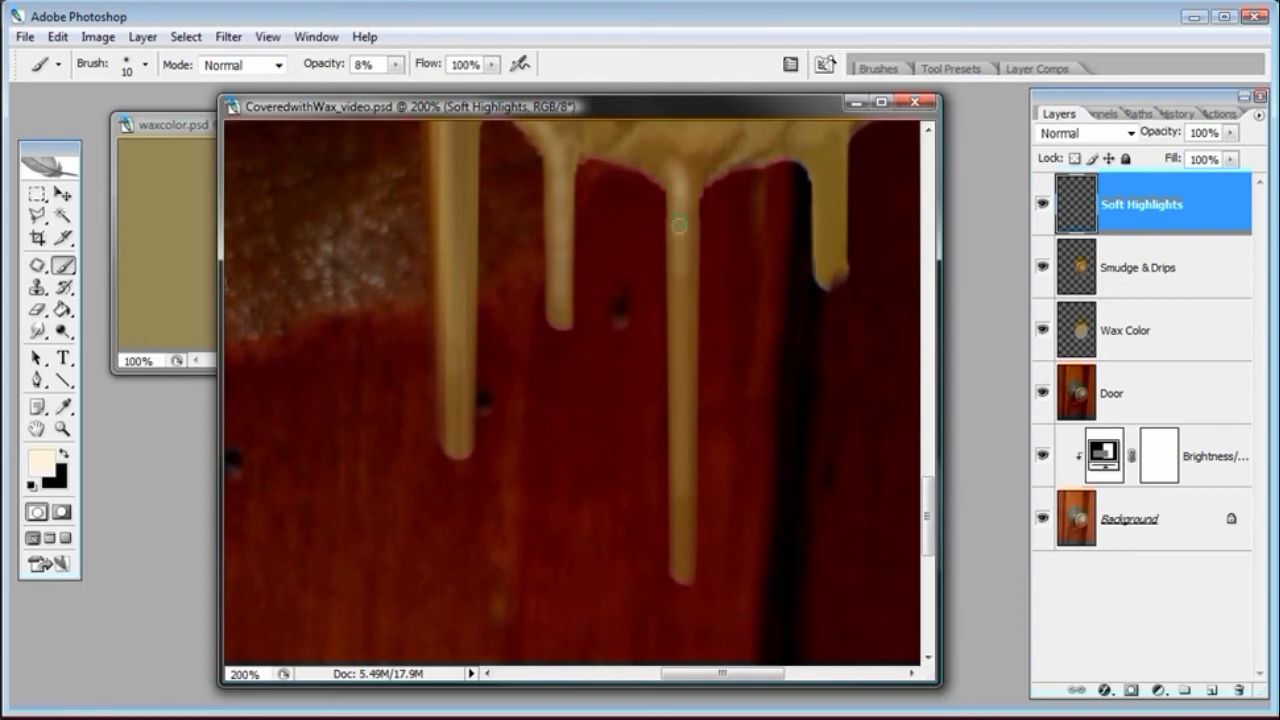
left_click(680, 541, "shift")
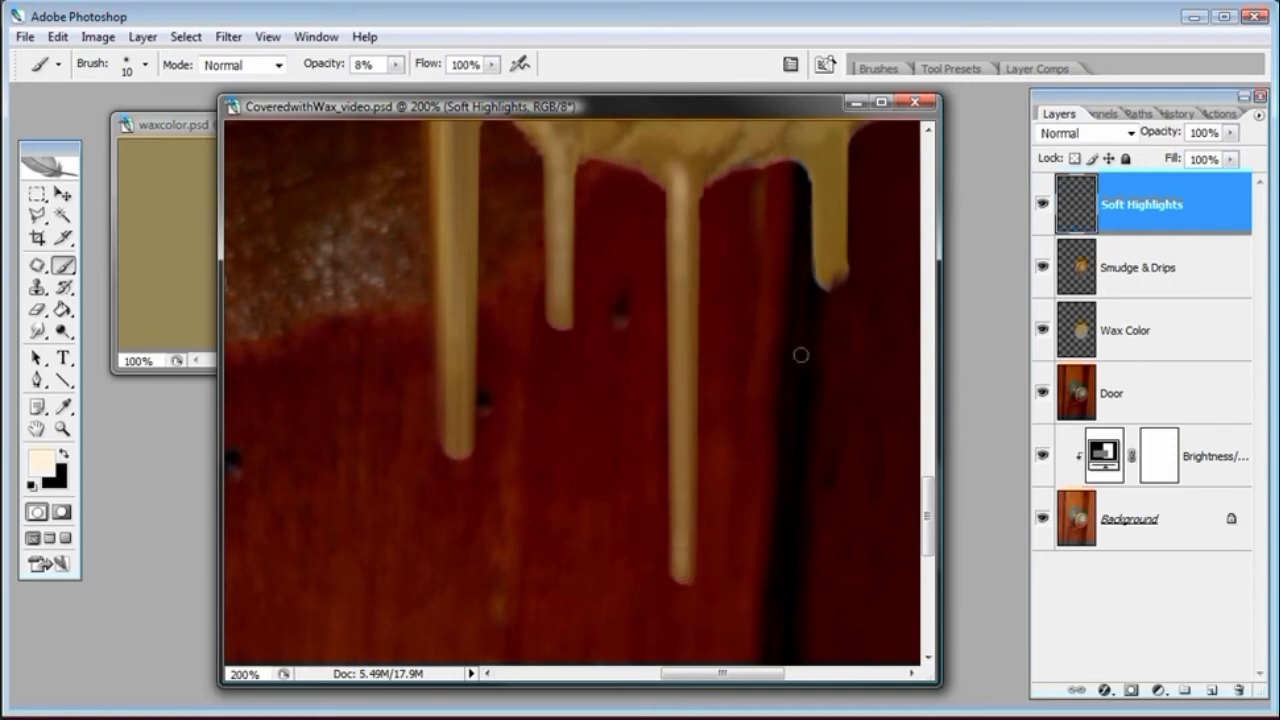
left_click_drag(929, 500, 929, 476)
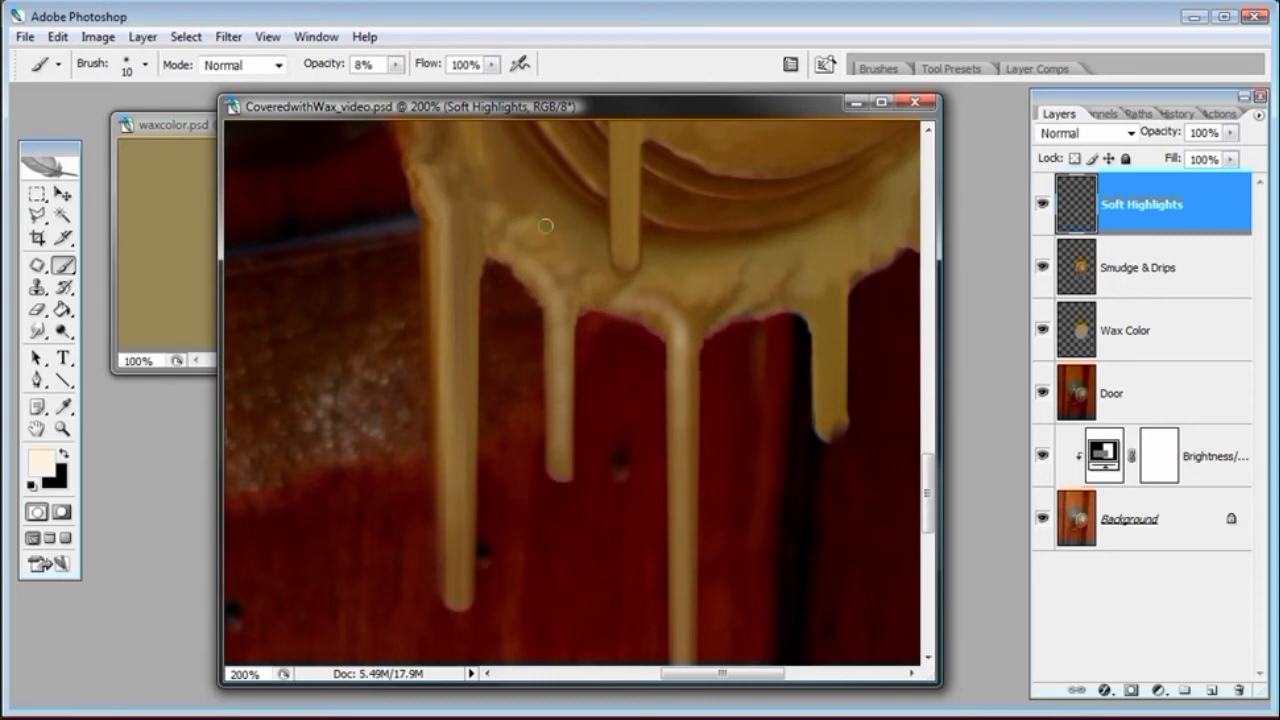
left_click_drag(493, 270, 503, 322)
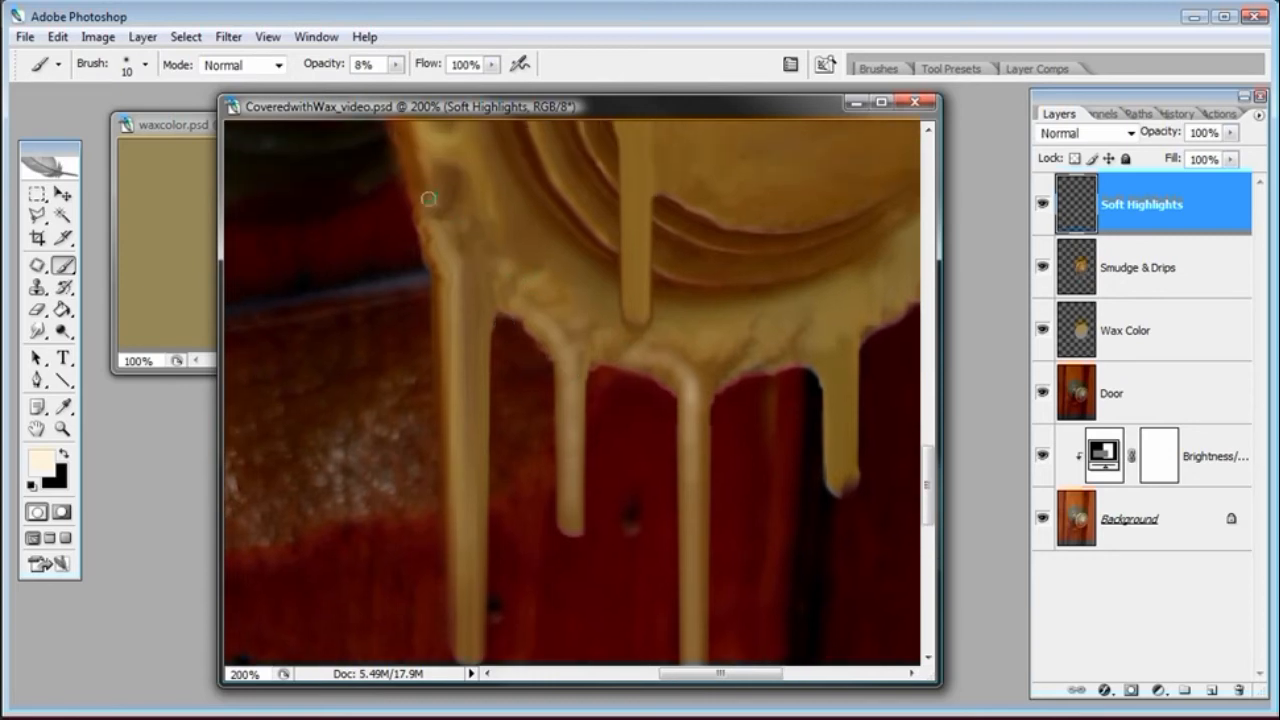
mouse_move(427, 145)
left_mouse_down()
mouse_move(453, 204)
mouse_move(463, 176)
mouse_move(440, 202)
mouse_move(471, 198)
mouse_move(452, 242)
left_mouse_up()
left_click_drag(484, 177, 494, 224)
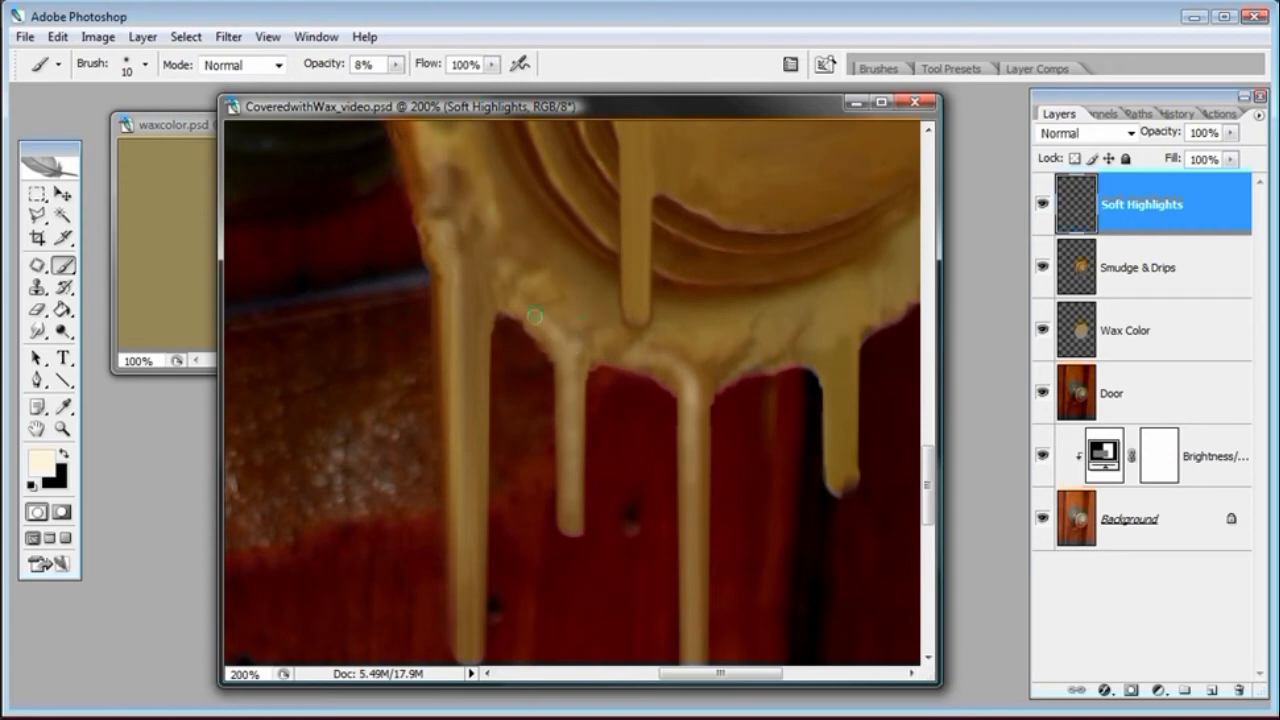
Paint highlights down the rightmost large drip and along the wax edge beside it
mouse_move(673, 355)
left_mouse_down()
mouse_move(826, 340)
mouse_move(834, 321)
mouse_move(844, 463)
mouse_move(837, 355)
mouse_move(841, 464)
left_mouse_up()
key("ctrl+z")
left_click_drag(842, 352, 838, 500)
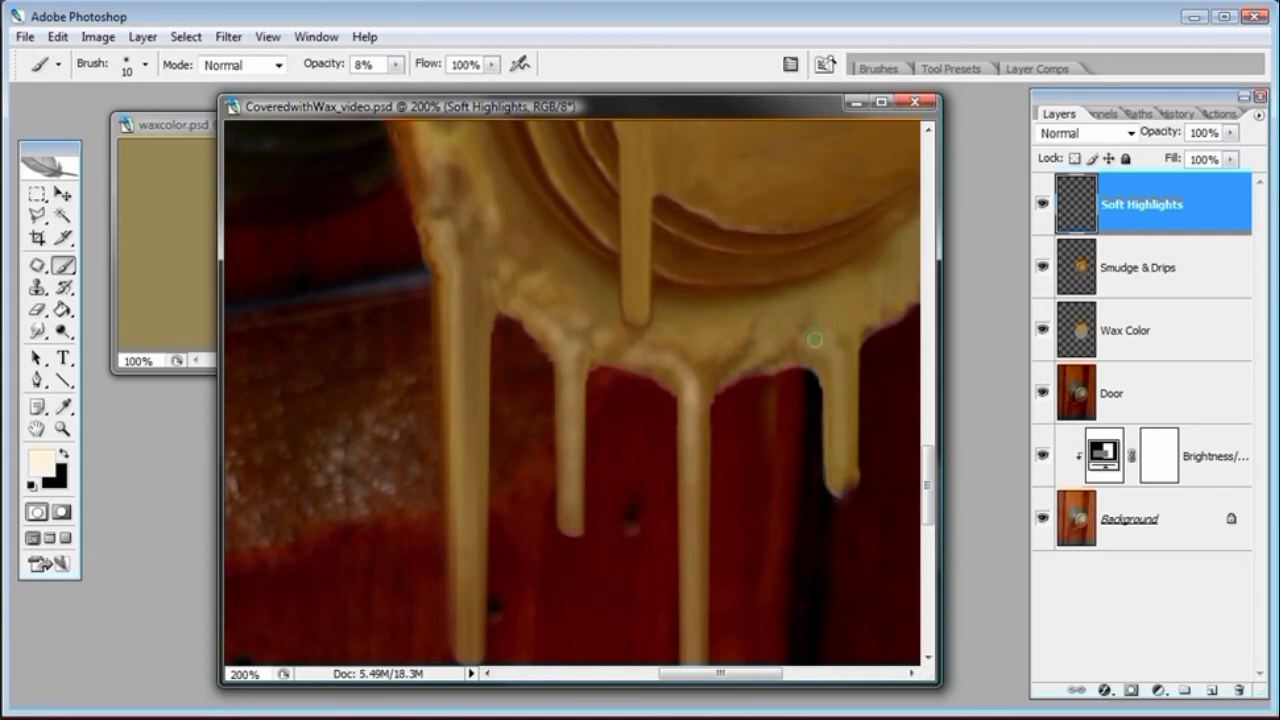
left_click_drag(835, 355, 838, 482)
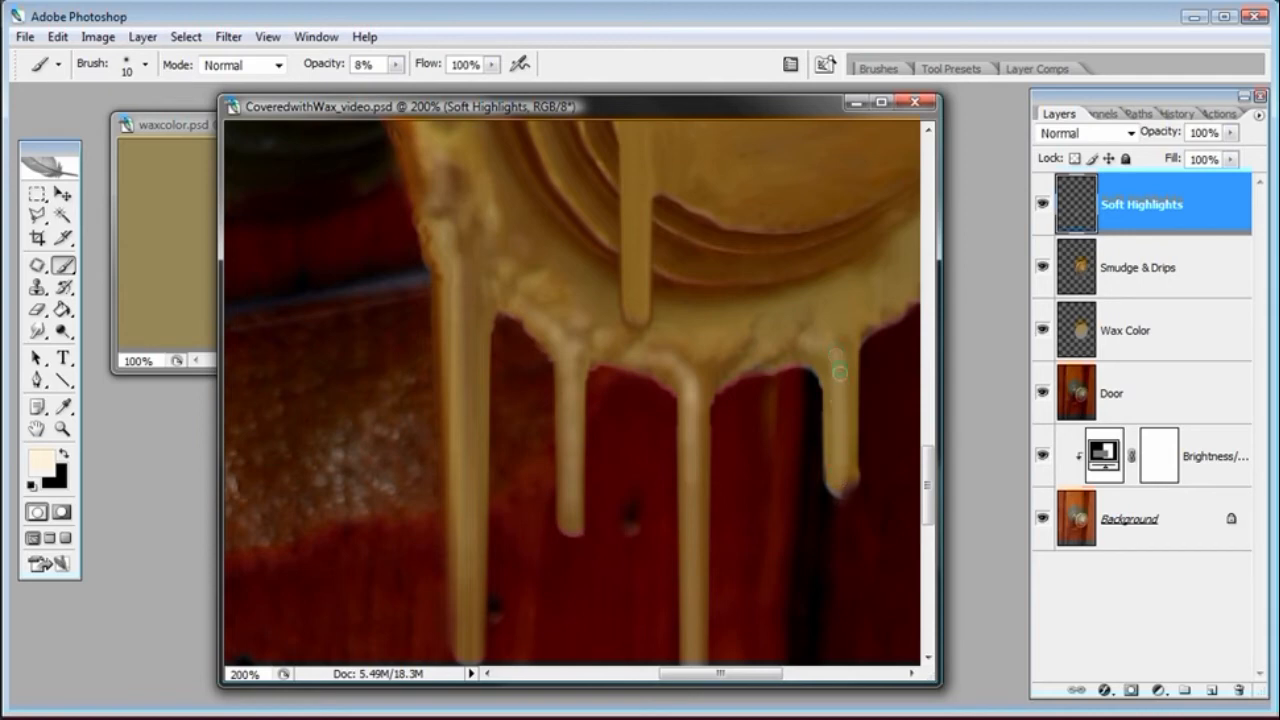
left_click_drag(820, 344, 761, 348)
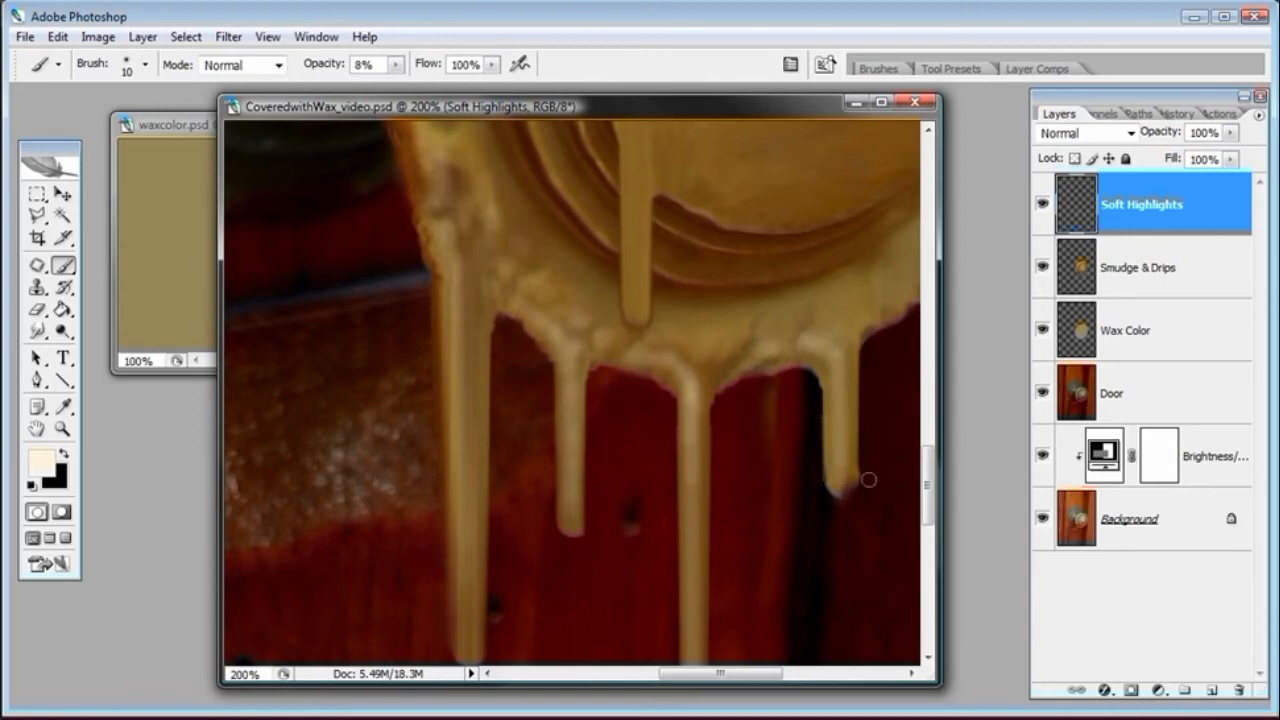
left_click_drag(842, 478, 841, 414)
left_click_drag(816, 341, 759, 337)
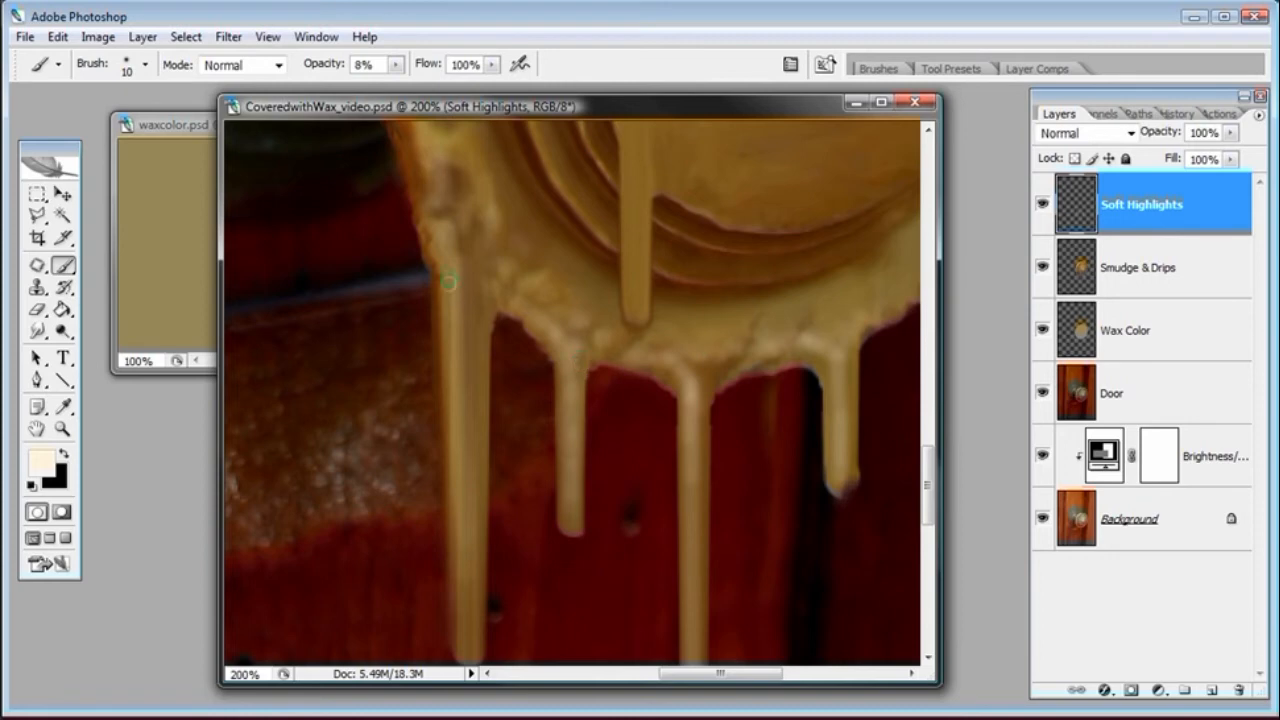
Paint highlight strokes down the upper part of the leftmost drip
left_click_drag(930, 463, 930, 476)
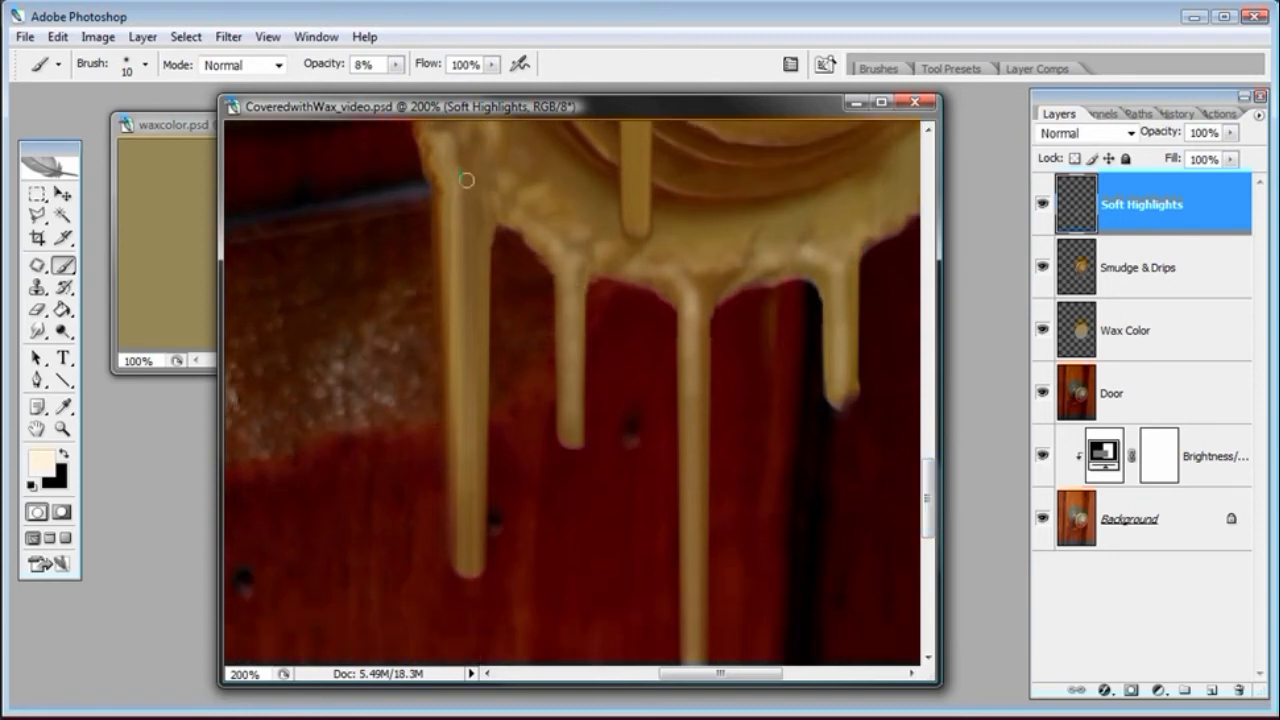
left_click_drag(461, 181, 468, 256)
left_click_drag(458, 190, 458, 181)
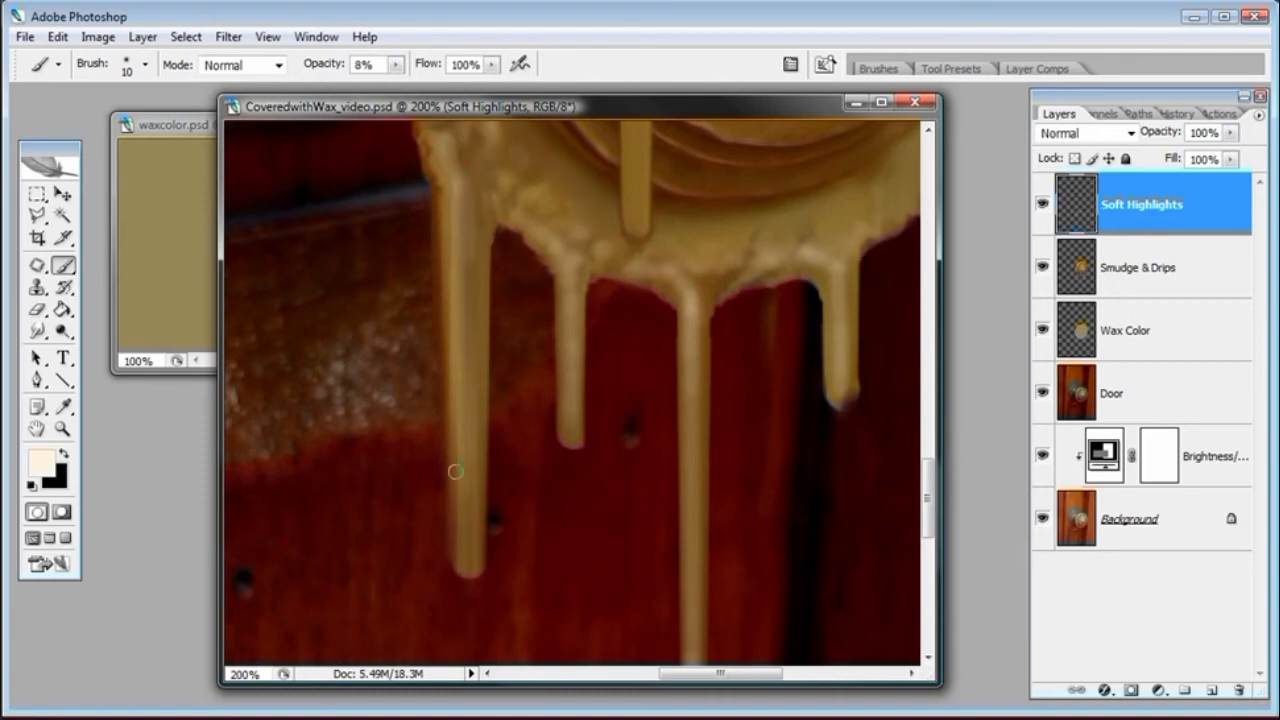
left_click(465, 549, "shift")
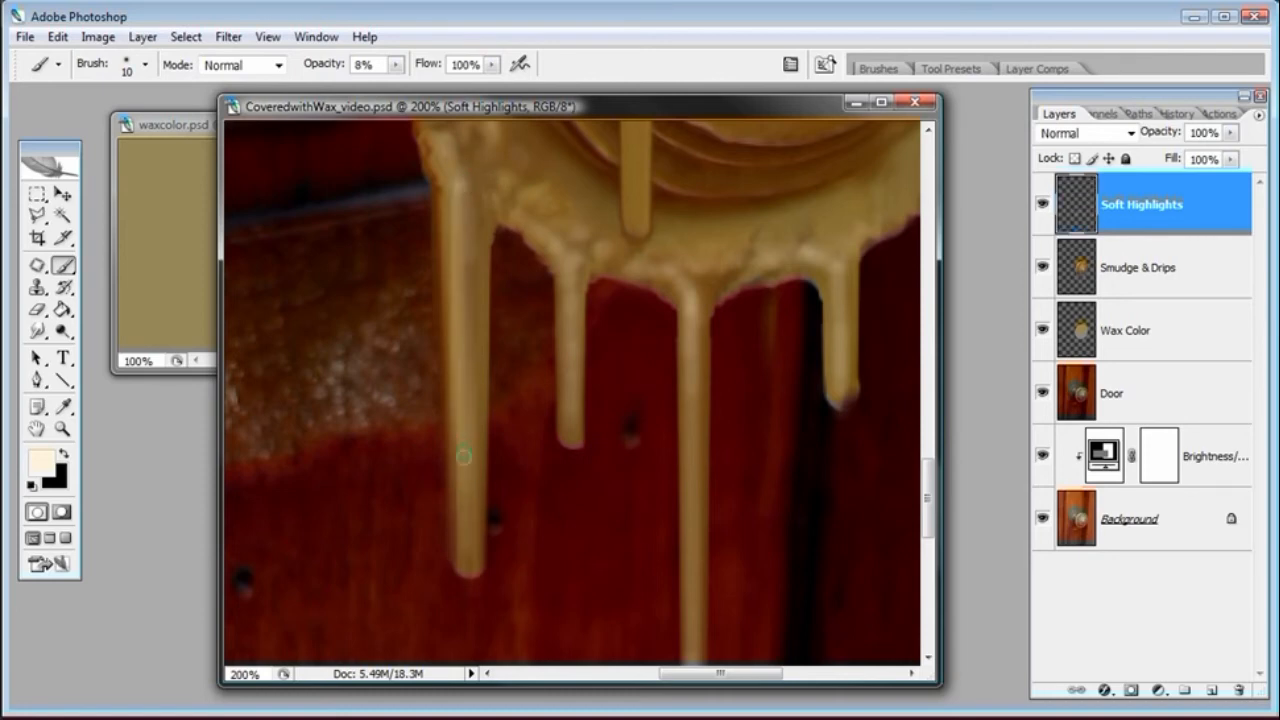
left_click(465, 560, "shift")
key("ctrl+z")
Zoom in on the thin drips at the right and set the brush diameter to 8 px
key("ctrl+minus")
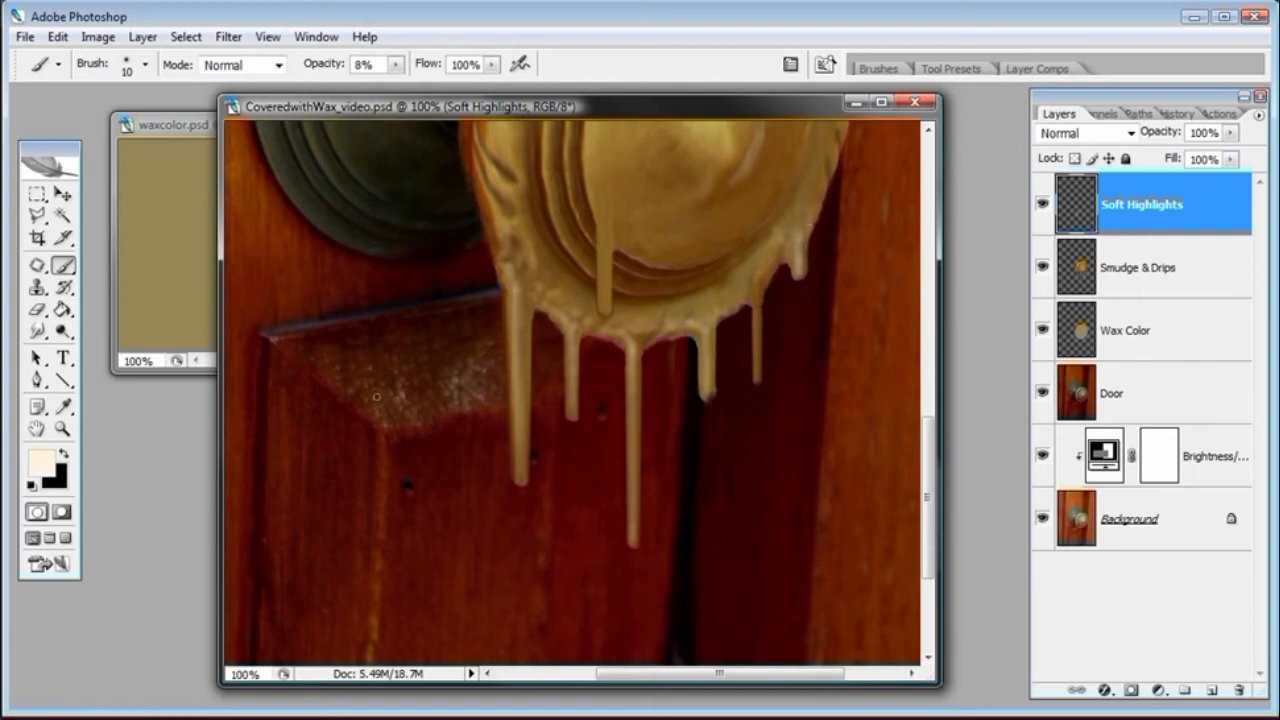
left_click(62, 428)
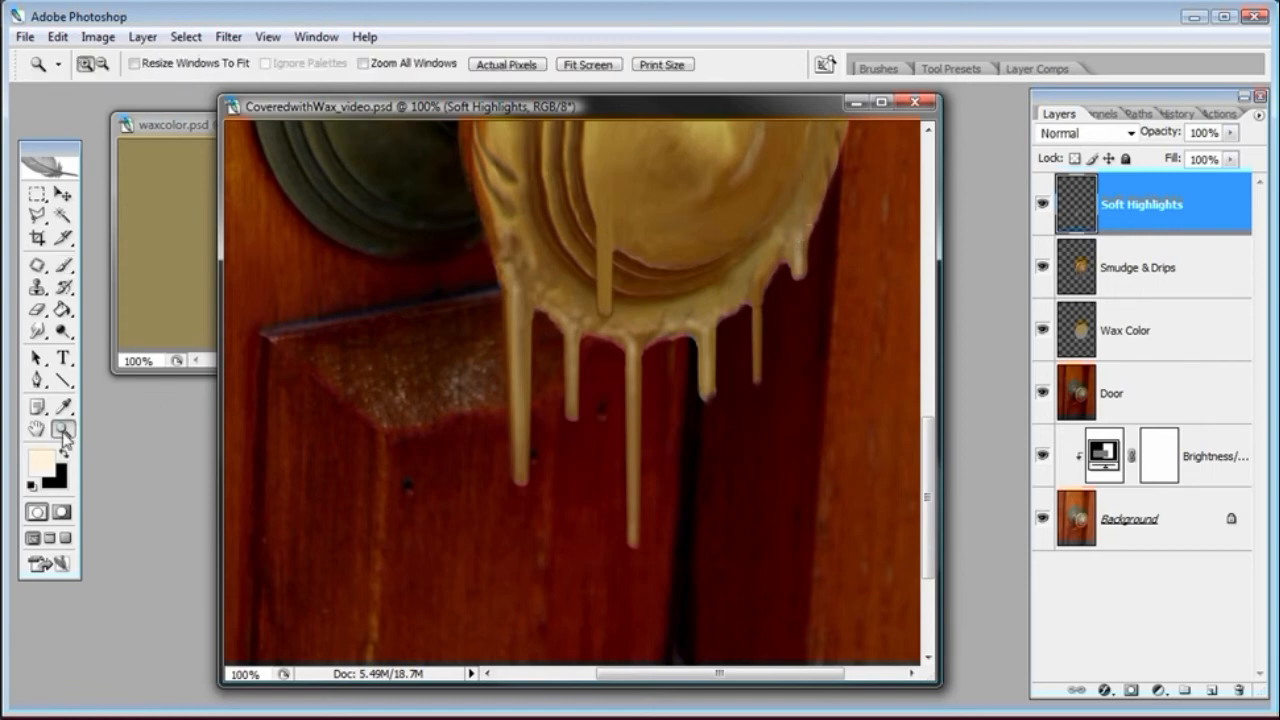
left_click(775, 362)
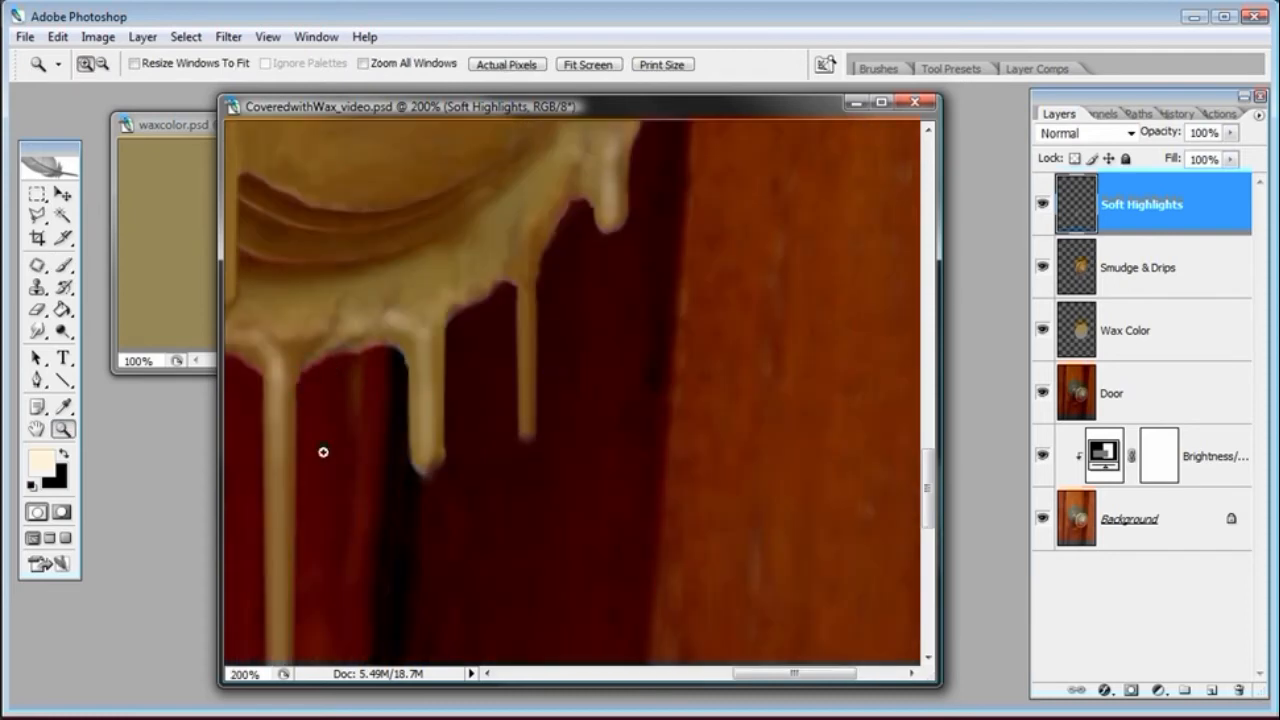
left_click_drag(310, 448, 363, 434)
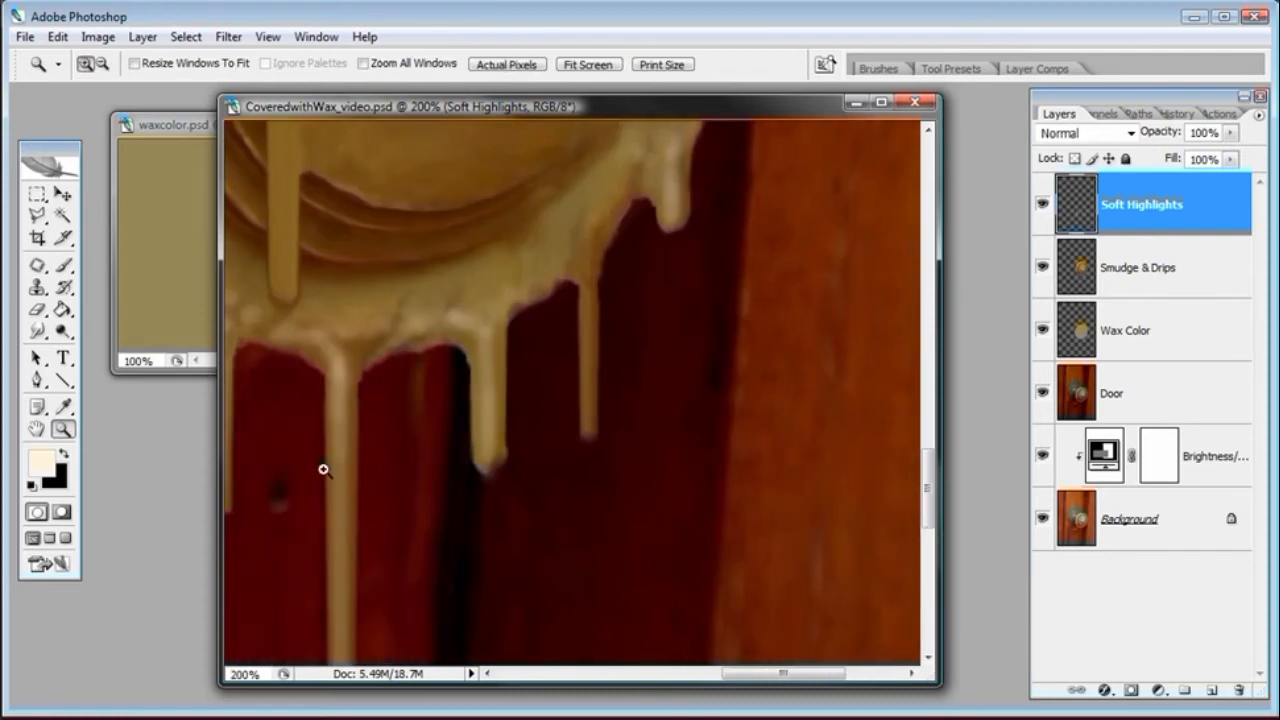
left_click(64, 265)
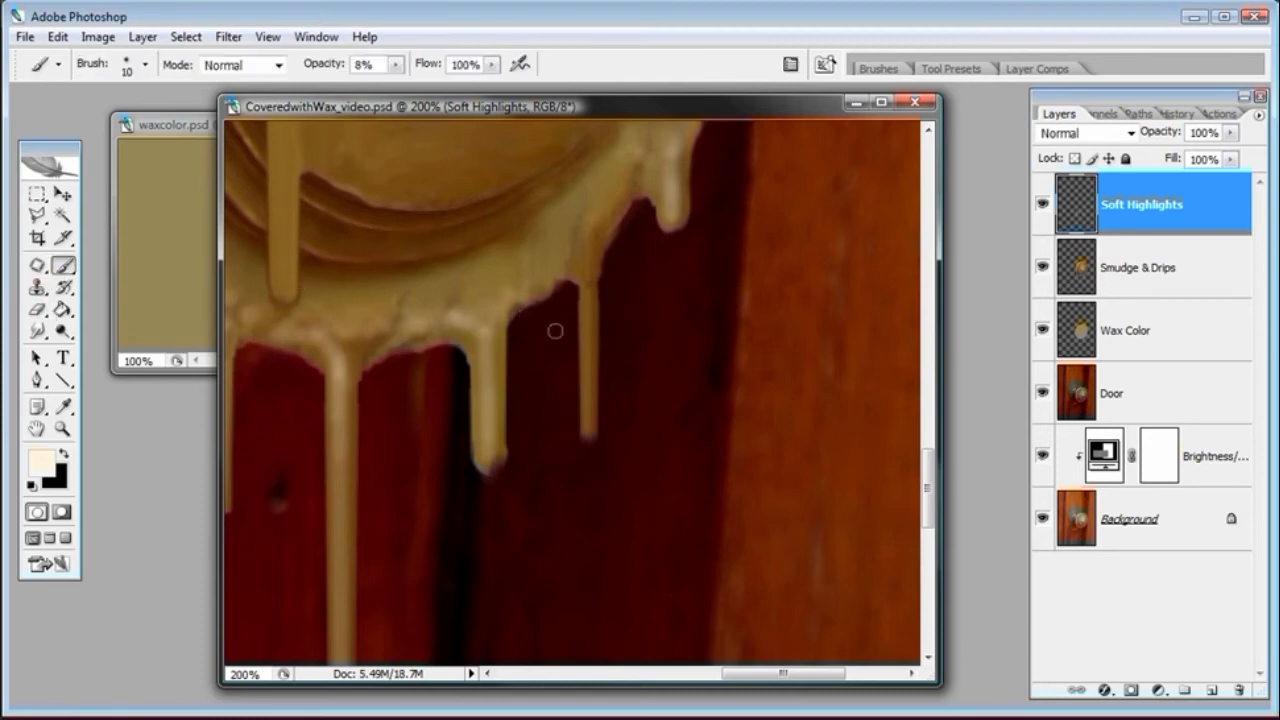
right_click(642, 410)
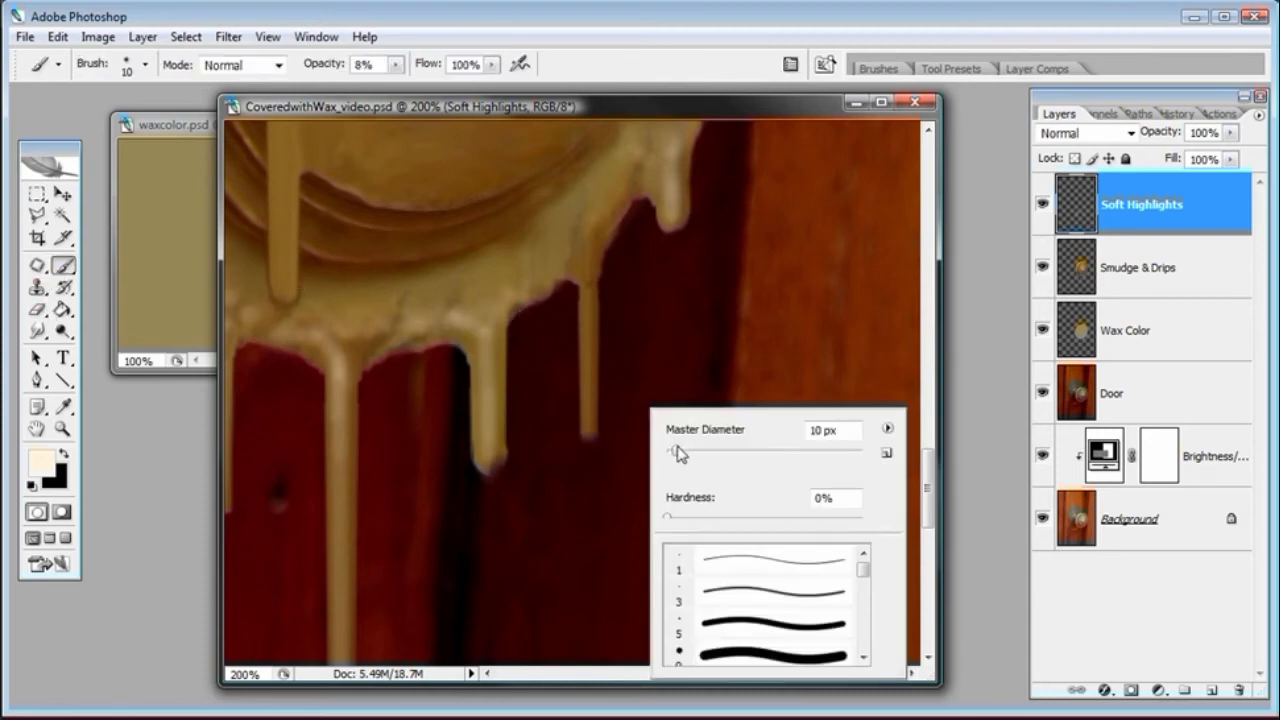
double_click(818, 430)
type("8")
key("Return")
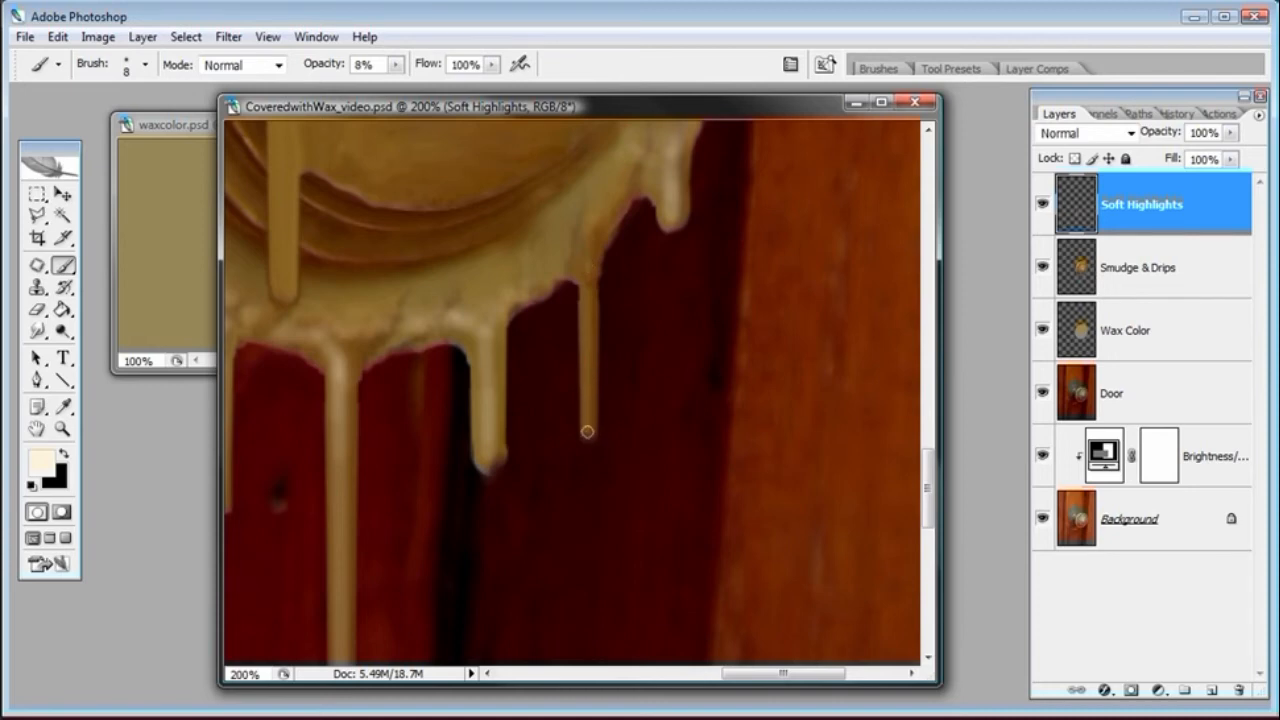
Paint straight highlight lines down the thin right drip and soft strokes along the wax edge above it
left_click(588, 432, "shift")
left_click_drag(588, 267, 578, 242)
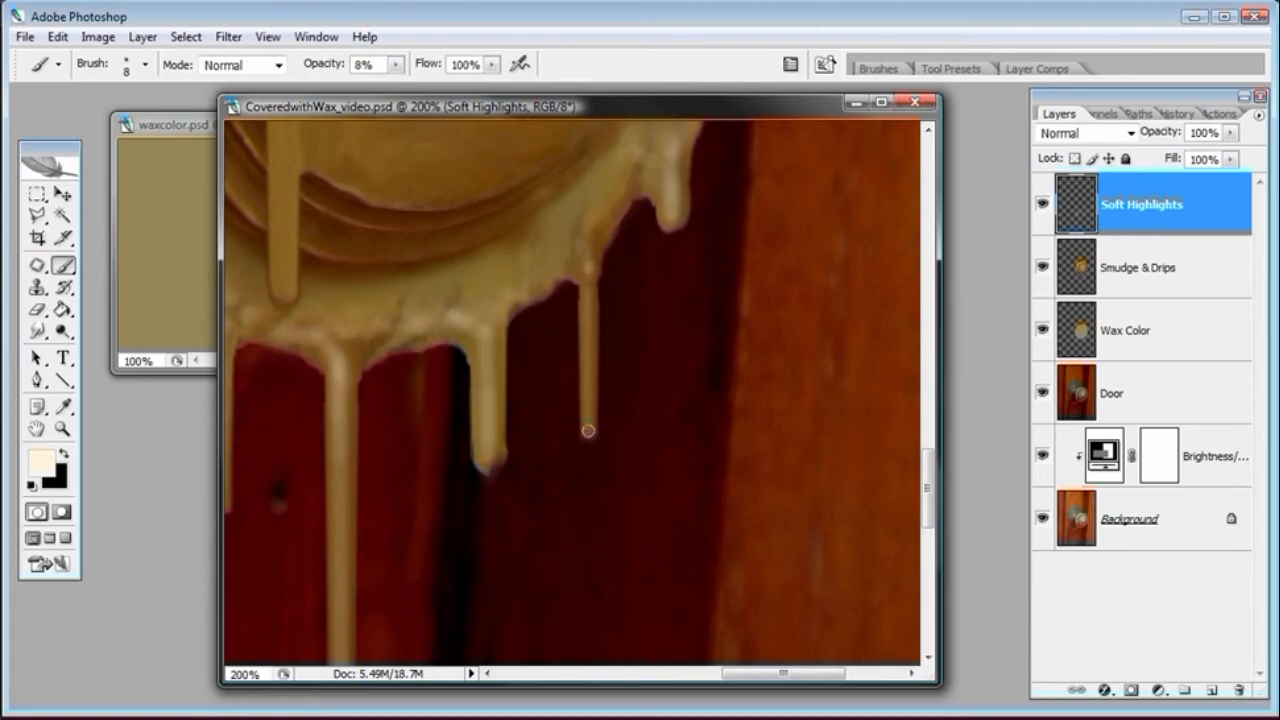
left_click(588, 430, "shift")
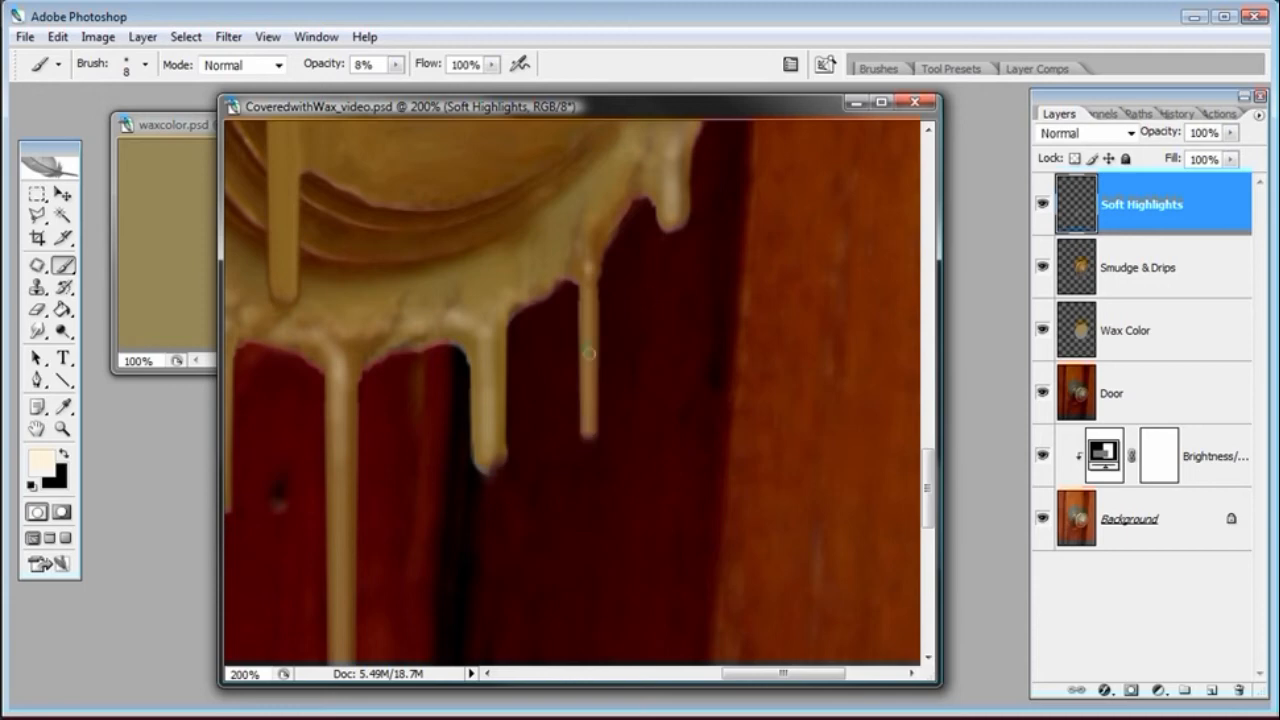
left_click_drag(578, 271, 579, 248)
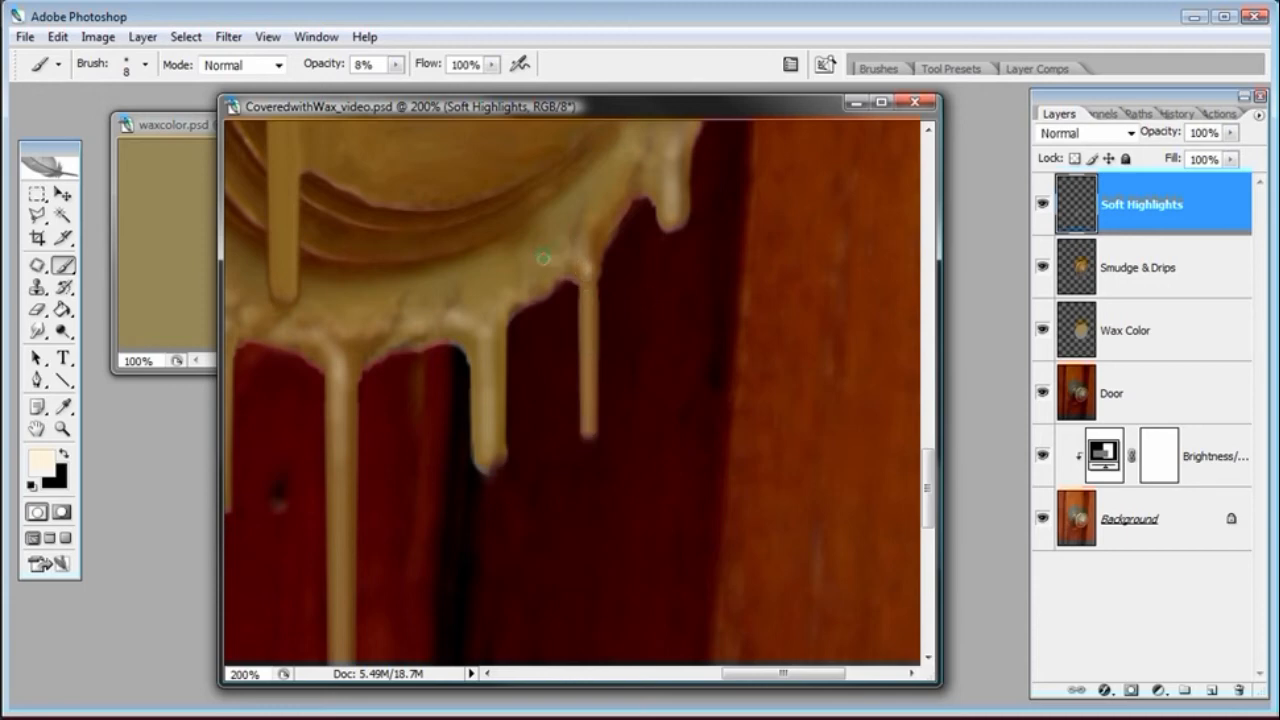
left_click_drag(567, 229, 597, 199)
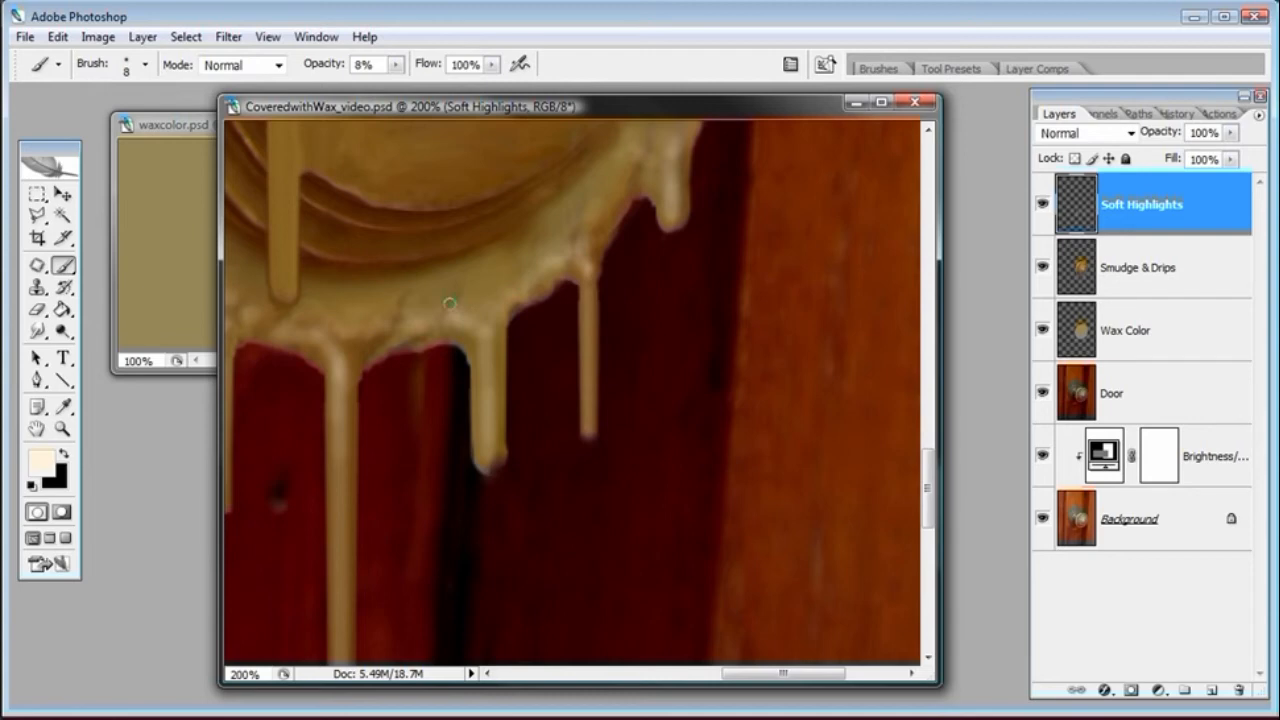
left_click_drag(639, 186, 595, 222)
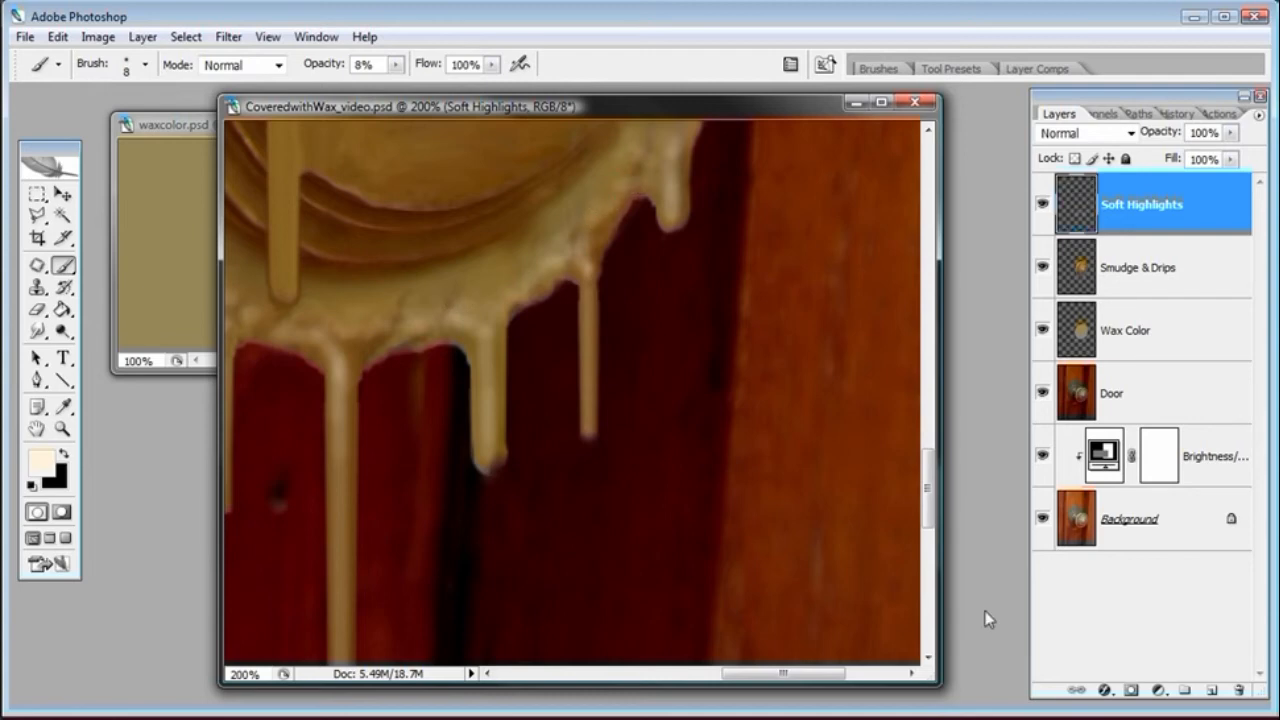
Toggle the Soft Highlights layer's visibility off and on to compare the highlights
key("ctrl+minus")
key("ctrl+minus")
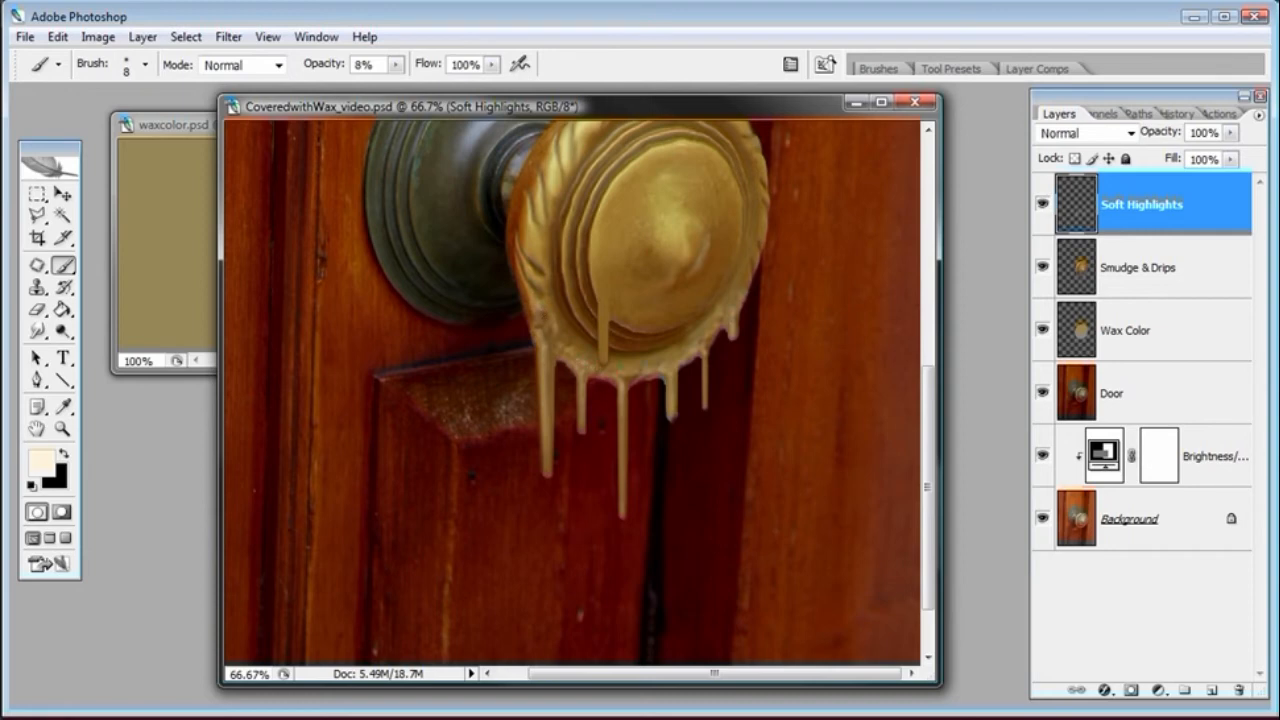
left_click(1043, 205)
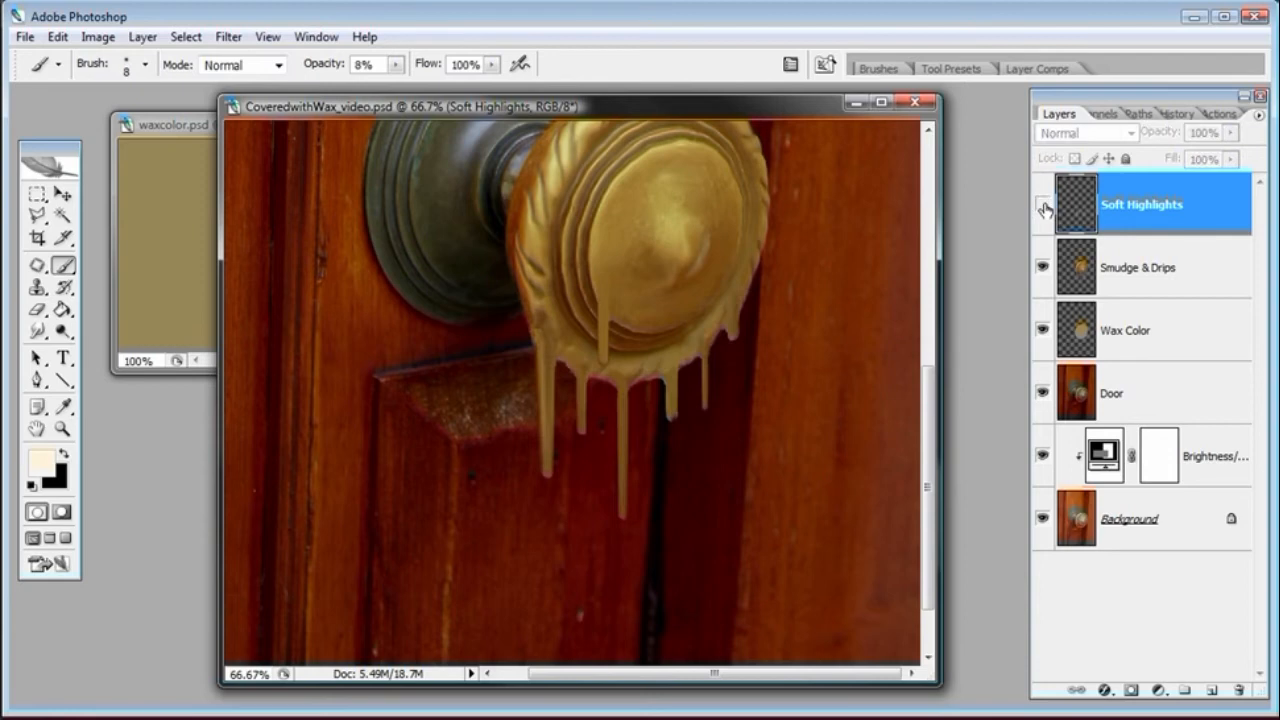
left_click(66, 428)
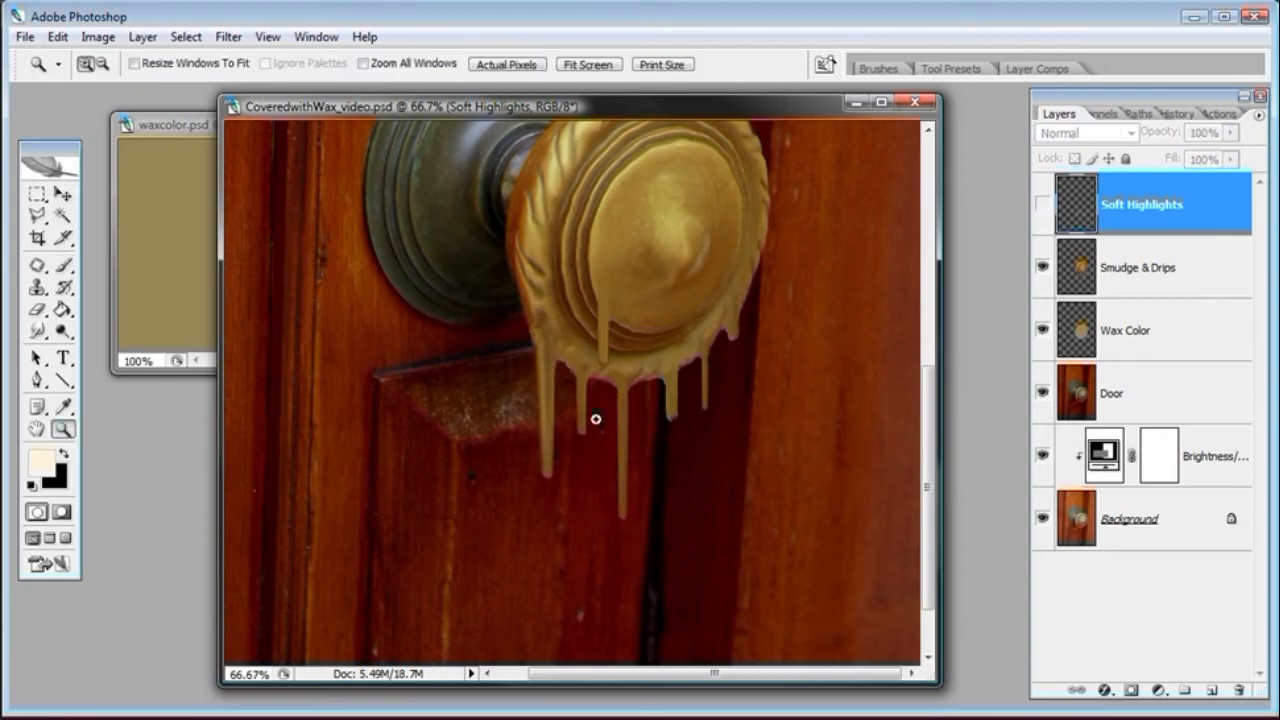
left_click(667, 416)
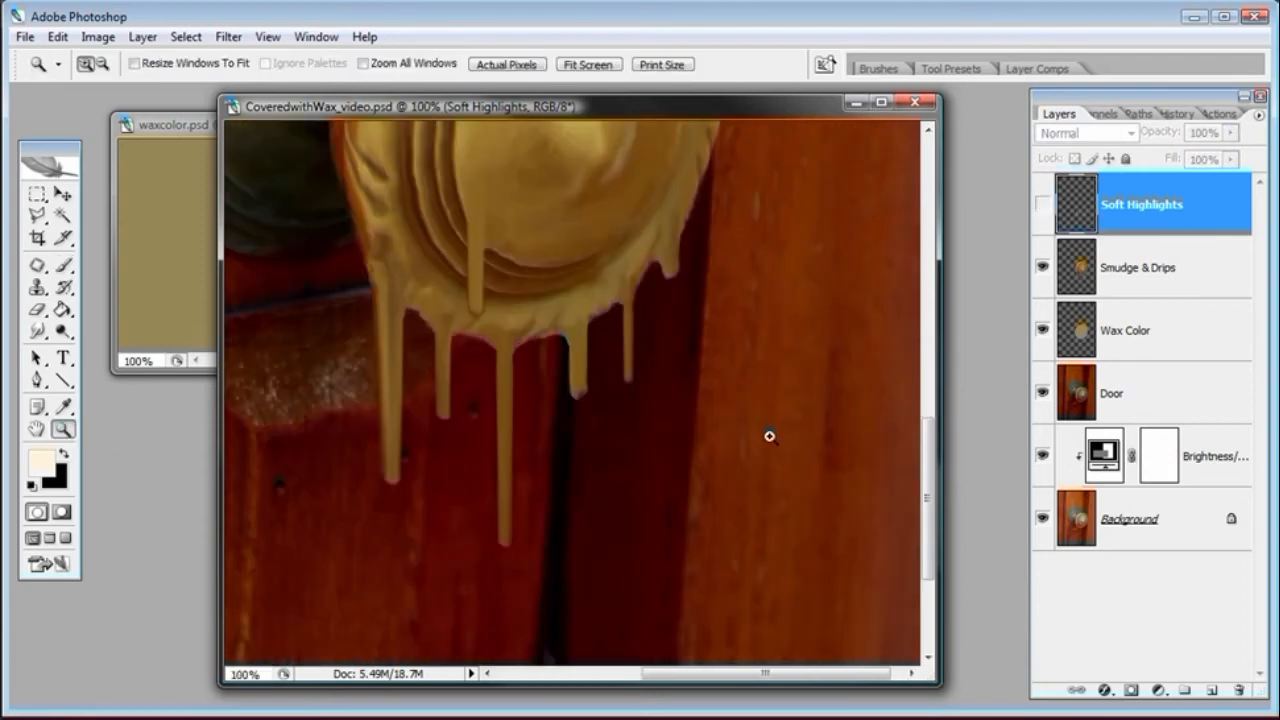
left_click(1043, 205)
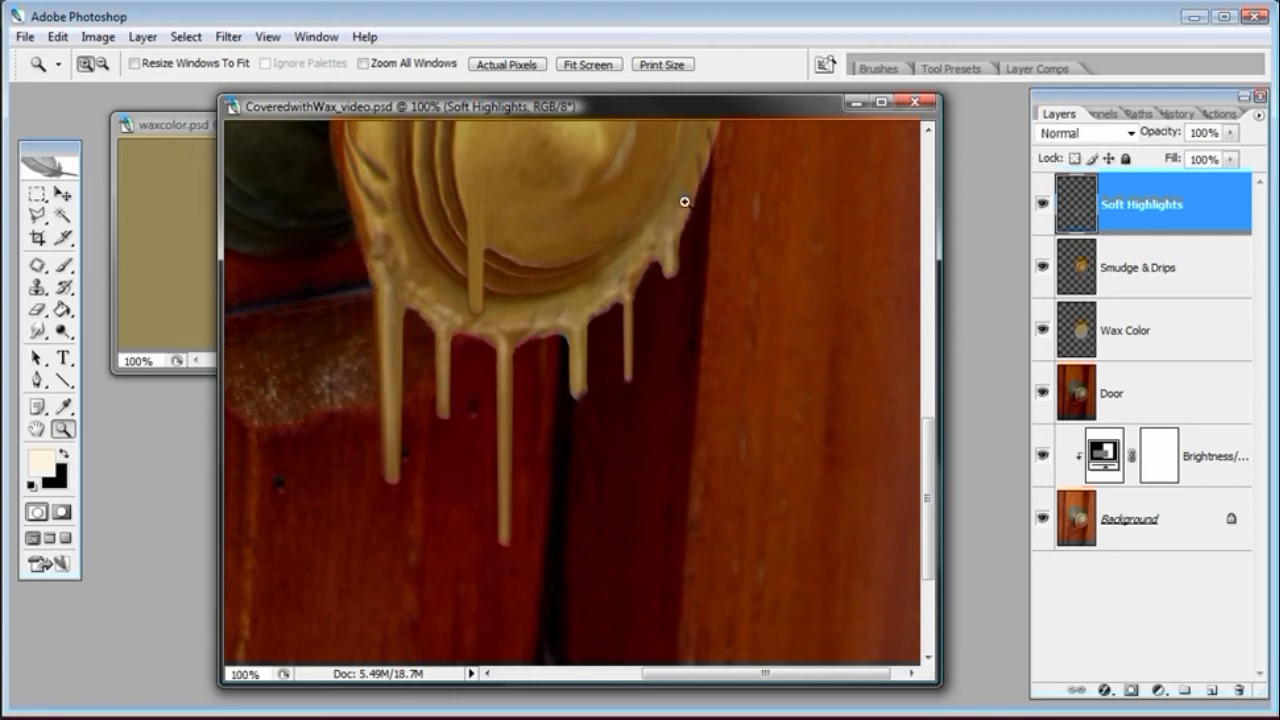
left_click_drag(930, 495, 930, 420)
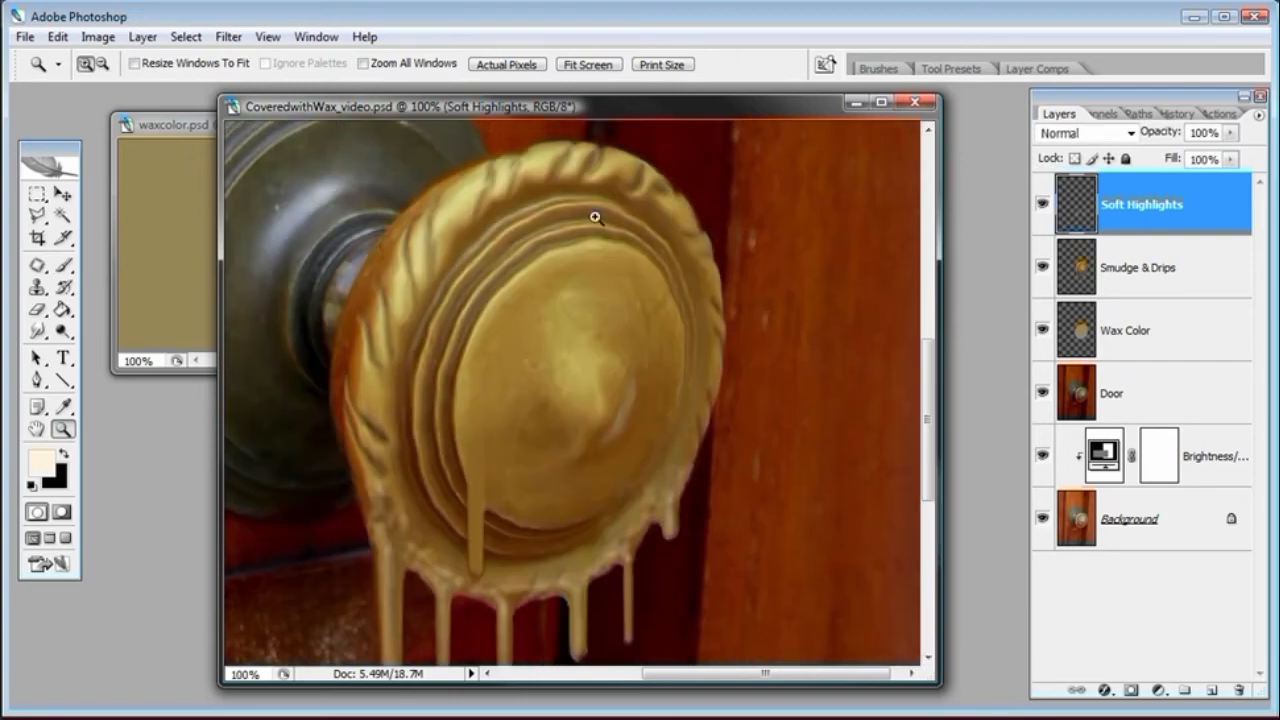
Switch to the Brush tool, set its diameter to 28 px, and paint soft highlight strokes along the left side of the wax-covered knob
left_click(63, 265)
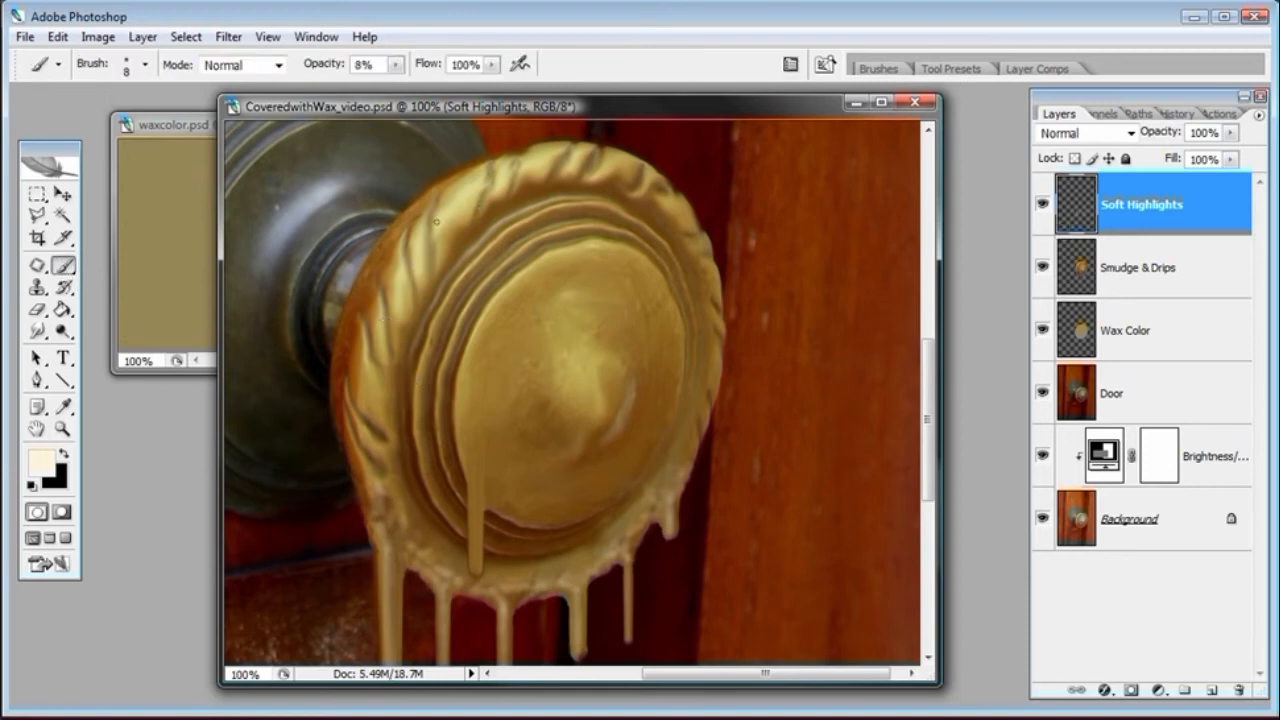
right_click(460, 393)
left_click_drag(511, 435, 533, 435)
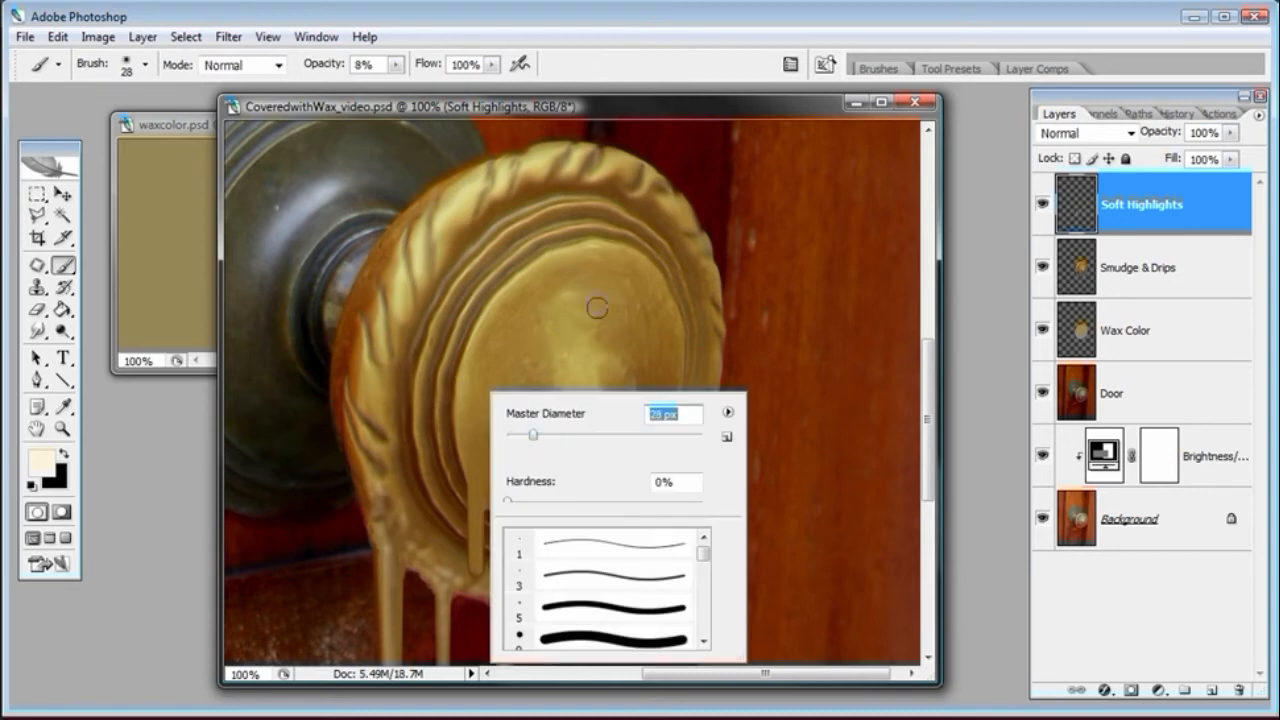
left_click(605, 103)
mouse_move(475, 354)
left_mouse_down()
mouse_move(472, 498)
mouse_move(464, 390)
mouse_move(465, 422)
mouse_move(498, 308)
mouse_move(472, 340)
mouse_move(543, 268)
mouse_move(553, 262)
mouse_move(515, 305)
mouse_move(517, 294)
mouse_move(487, 314)
mouse_move(586, 258)
mouse_move(524, 279)
mouse_move(480, 340)
mouse_move(467, 401)
mouse_move(479, 362)
mouse_move(467, 378)
mouse_move(481, 389)
mouse_move(405, 364)
mouse_move(367, 399)
mouse_move(363, 368)
mouse_move(368, 466)
left_mouse_up()
mouse_move(389, 307)
left_mouse_down()
mouse_move(420, 238)
mouse_move(407, 278)
mouse_move(494, 186)
mouse_move(553, 157)
mouse_move(595, 162)
mouse_move(545, 162)
mouse_move(561, 165)
mouse_move(479, 200)
mouse_move(472, 190)
mouse_move(428, 232)
mouse_move(376, 356)
mouse_move(368, 442)
mouse_move(419, 457)
left_mouse_up()
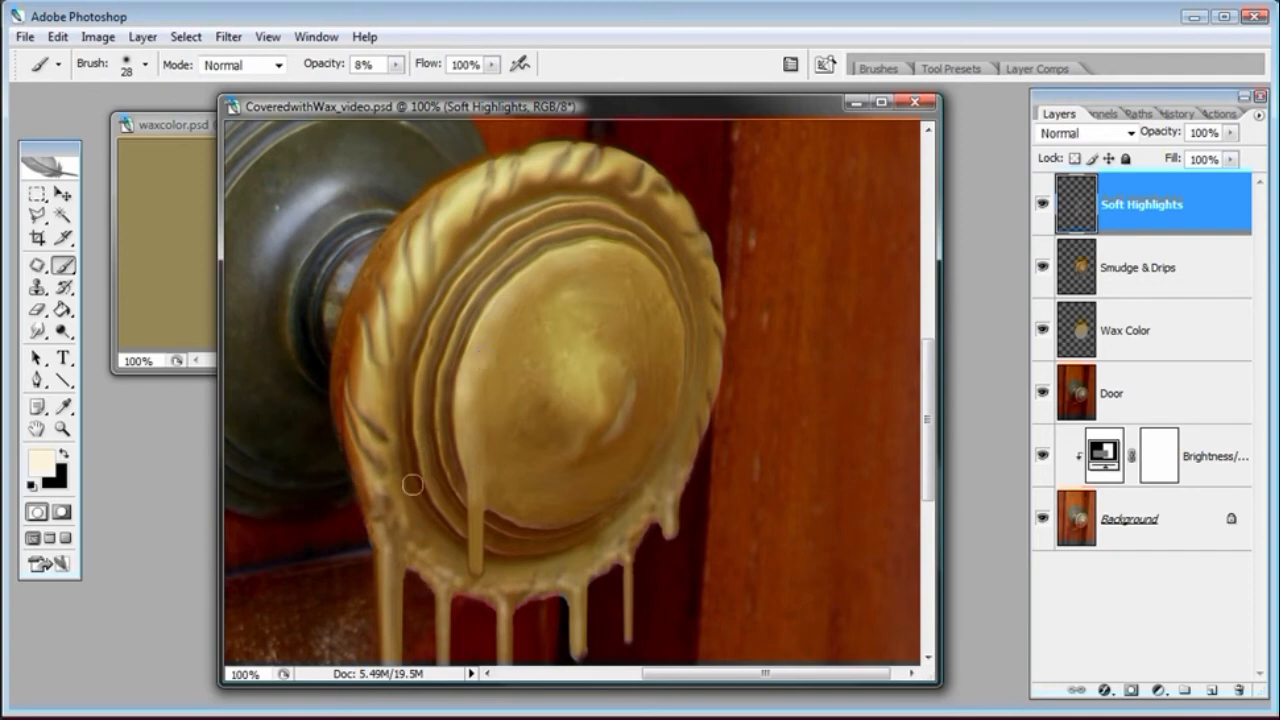
mouse_move(408, 507)
left_mouse_down()
mouse_move(446, 553)
mouse_move(403, 493)
mouse_move(410, 512)
mouse_move(377, 359)
left_mouse_up()
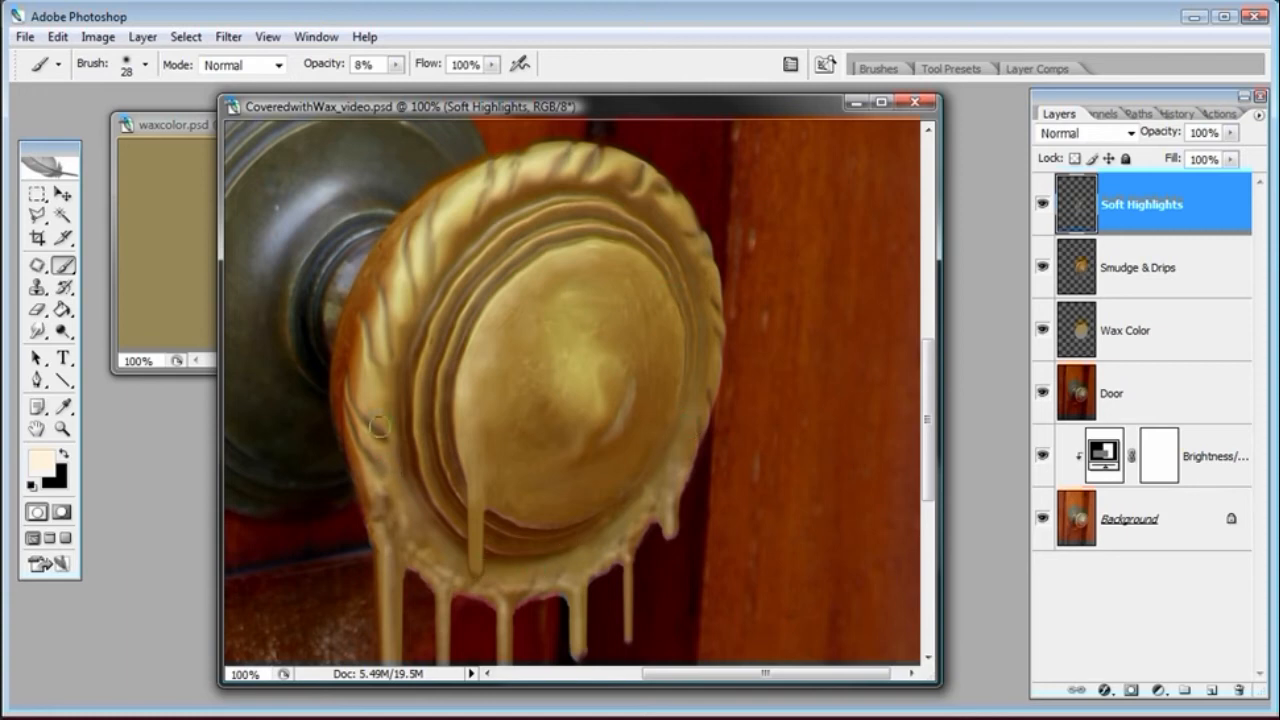
Zoom to 200% on the lower drips, select the Smudge & Drips layer, and pick a brush for the Smudge tool
left_click_drag(498, 527, 560, 349)
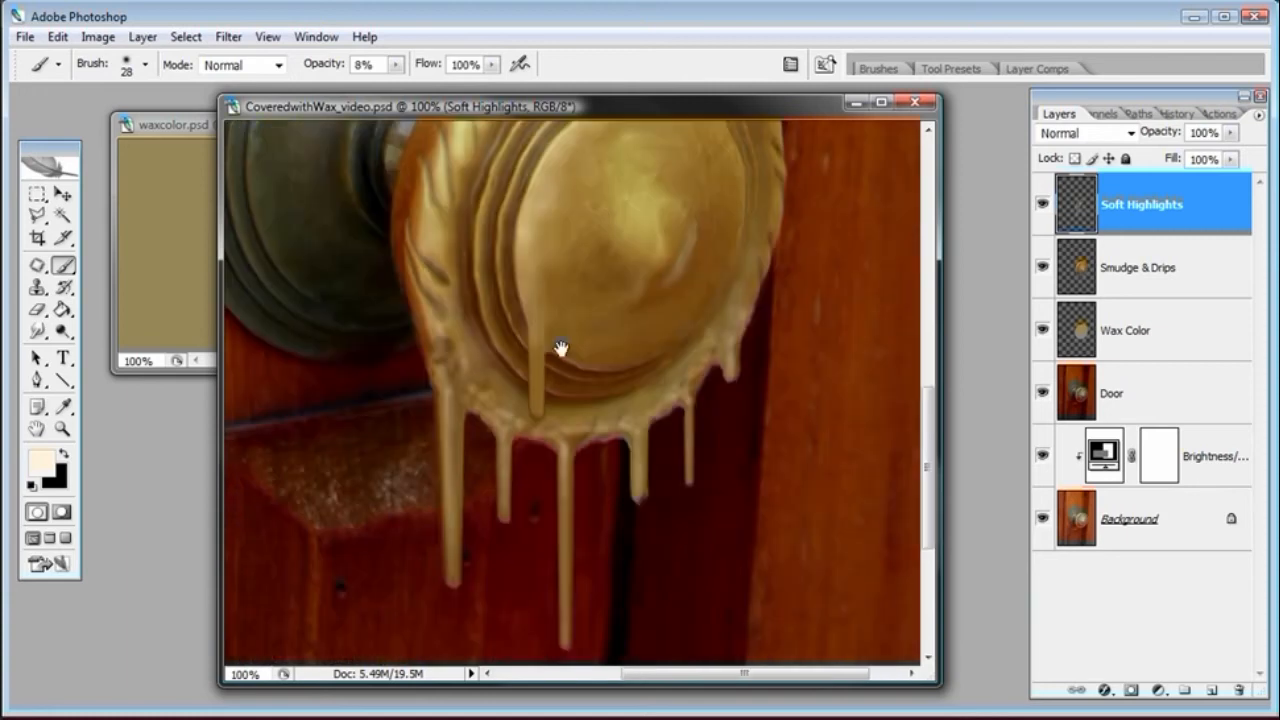
left_click(62, 428)
left_click(636, 505)
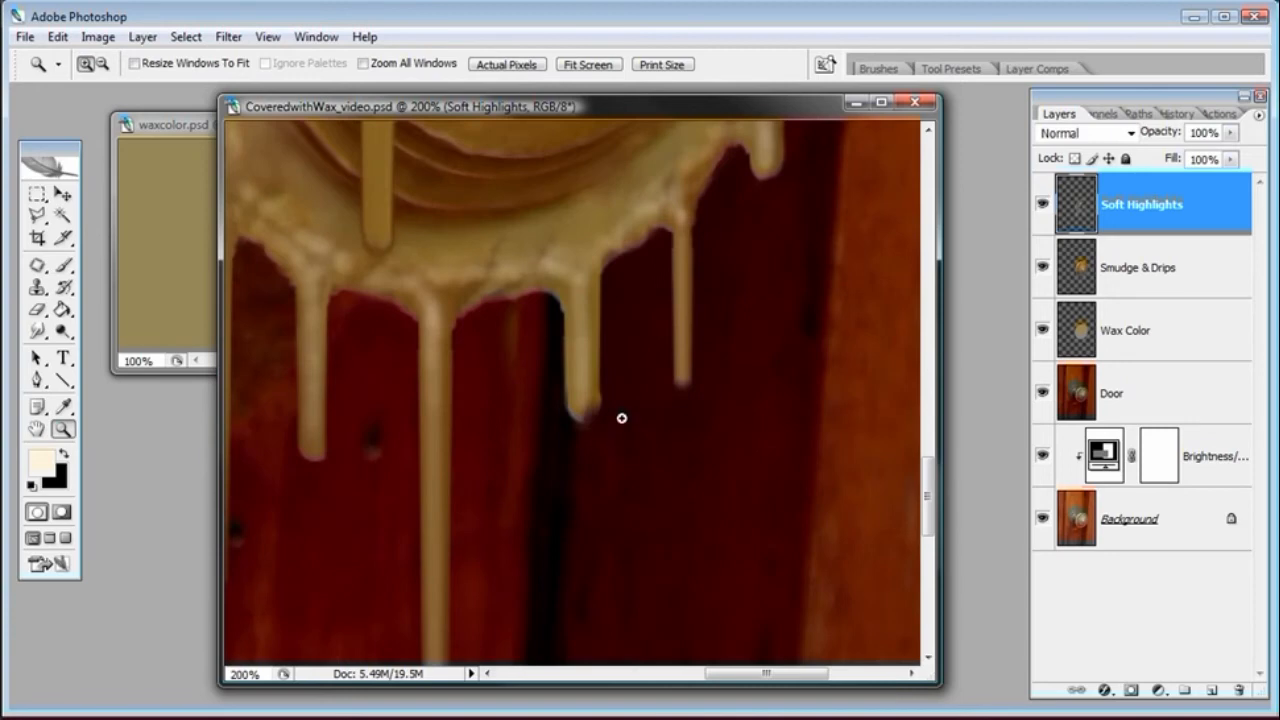
left_click_drag(355, 382, 543, 451)
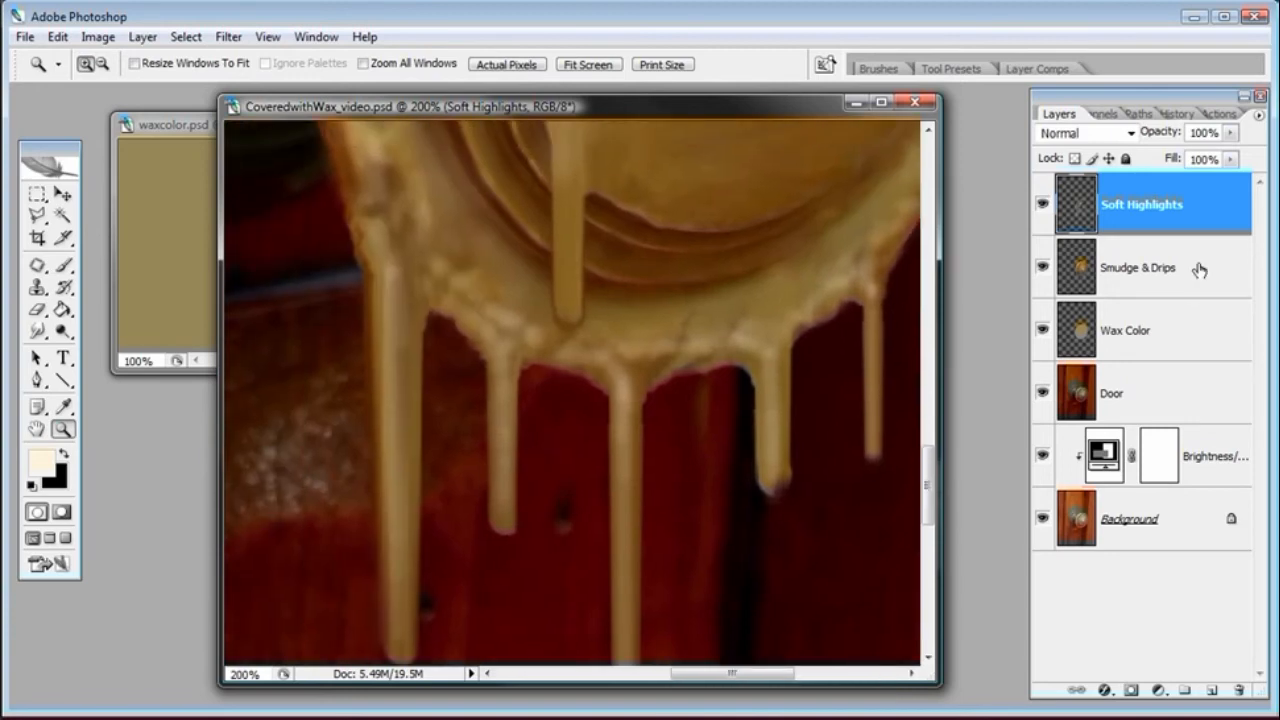
left_click(1168, 267)
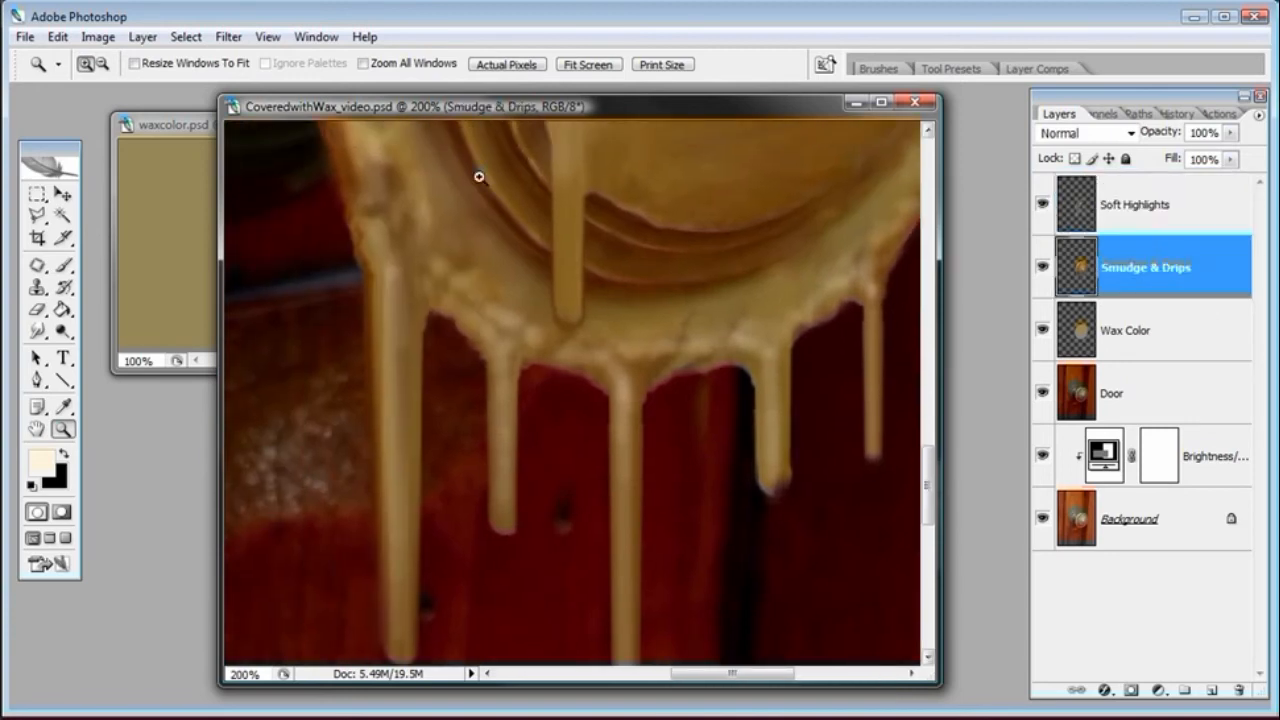
left_click(38, 331)
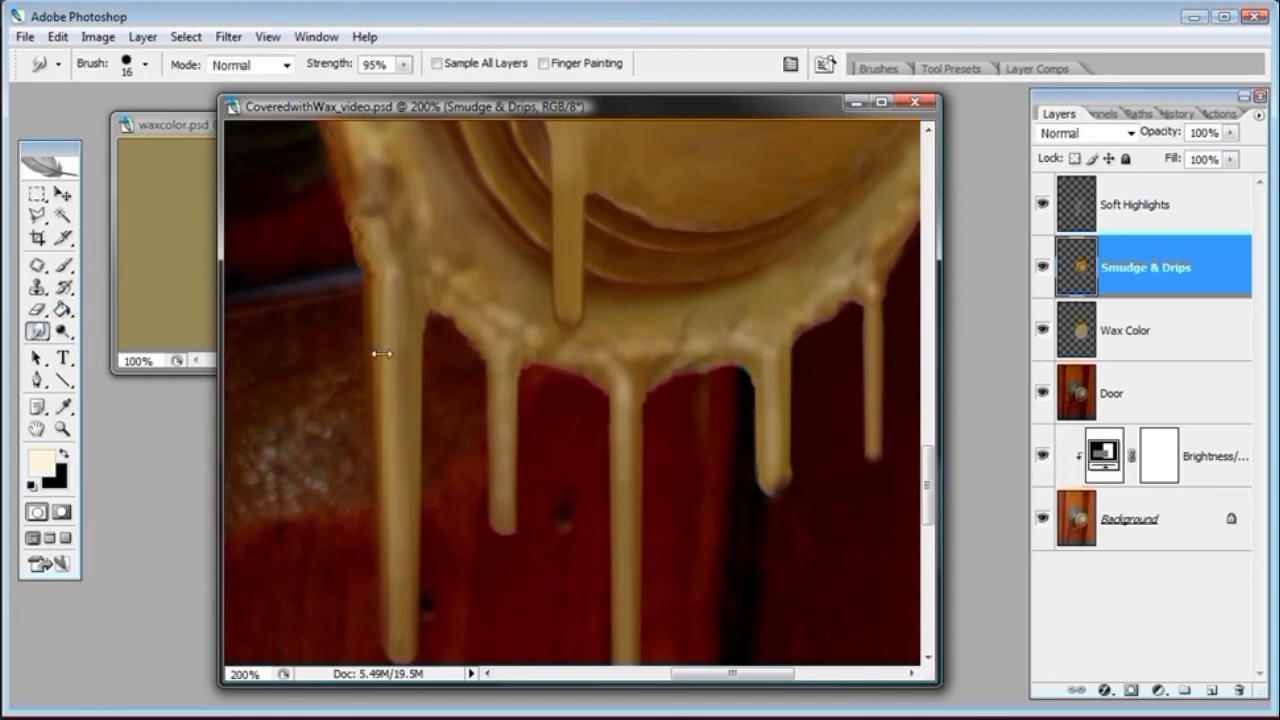
right_click(455, 360)
left_click(640, 484)
left_click(581, 98)
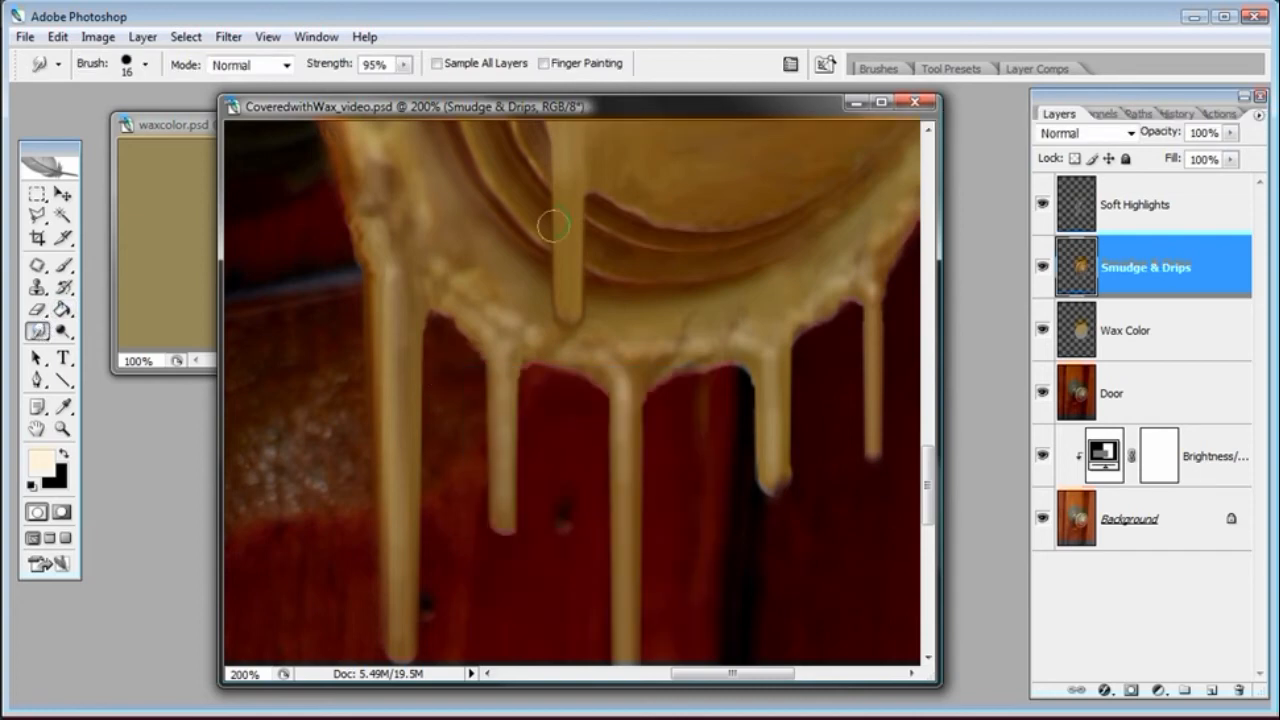
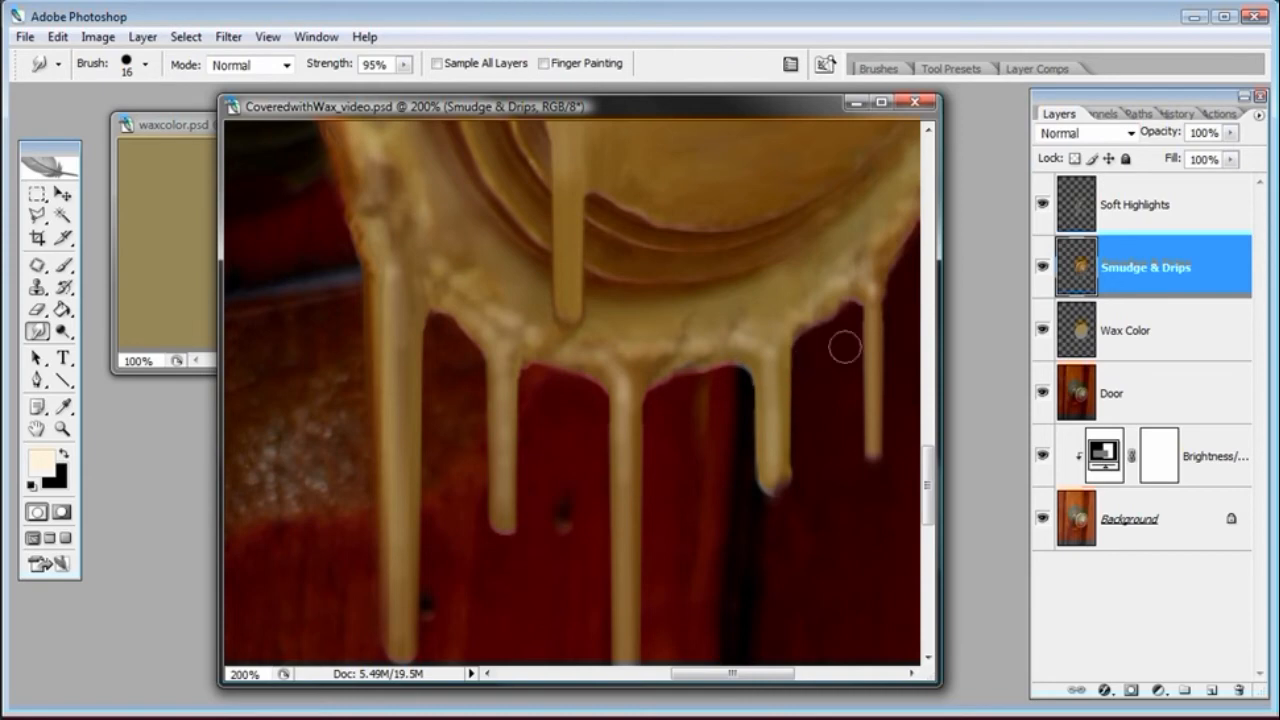
Smudge the wax along the right edge of the knob and switch the Smudge tool to an 11 px brush
mouse_move(843, 340)
left_mouse_down()
mouse_move(686, 380)
mouse_move(745, 400)
left_mouse_up()
right_click(716, 375)
left_click(757, 114)
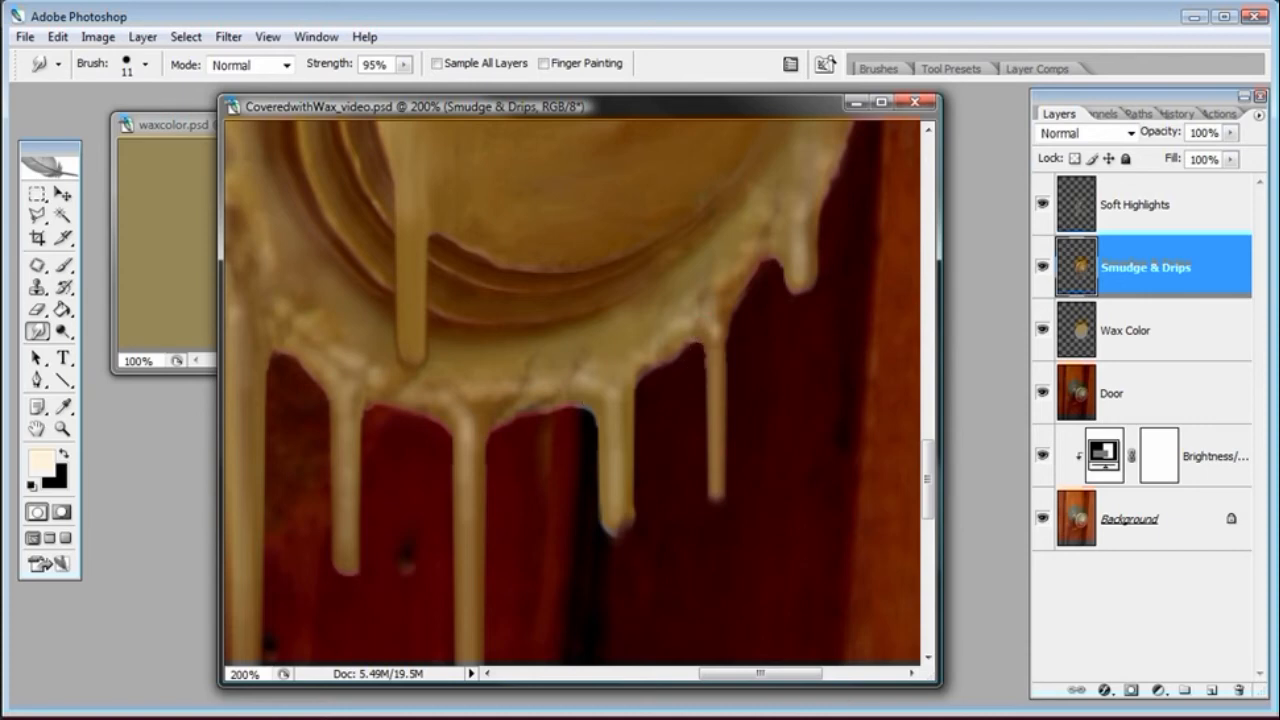
Add a new layer above Soft Highlights and name it Sharp Highlights
key("ctrl+minus")
key("ctrl+minus")
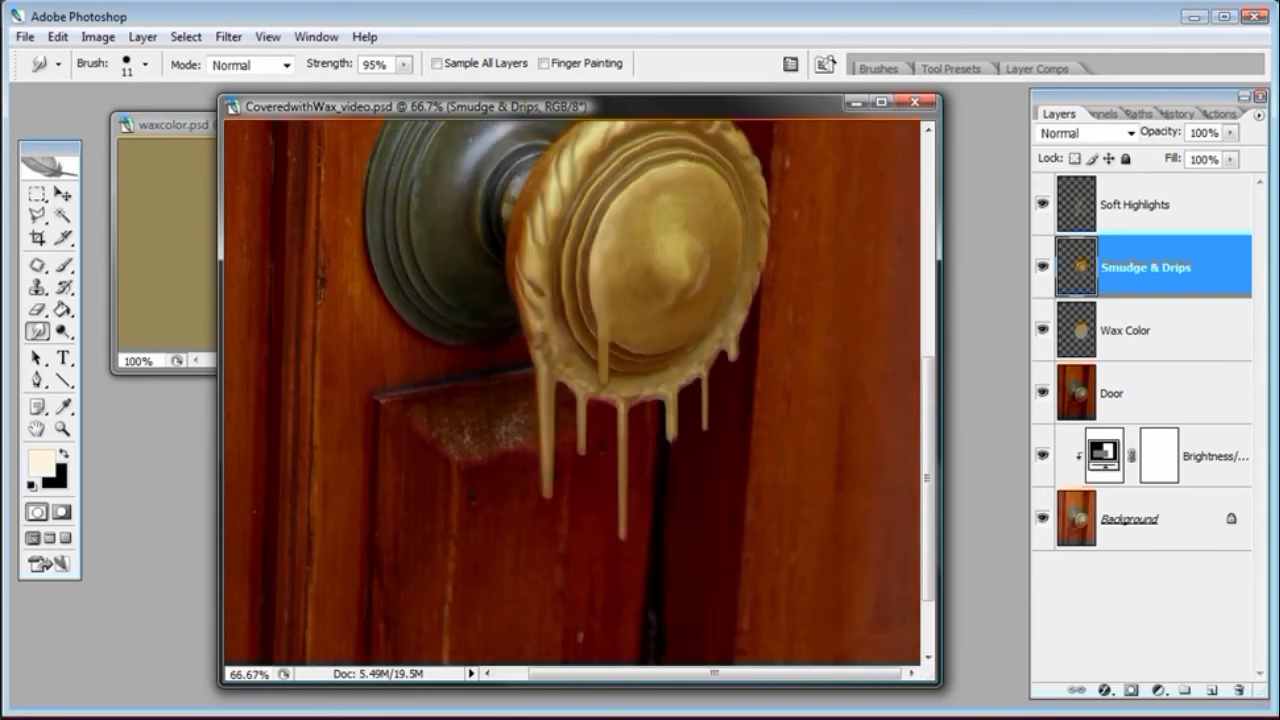
left_click_drag(928, 398, 920, 368)
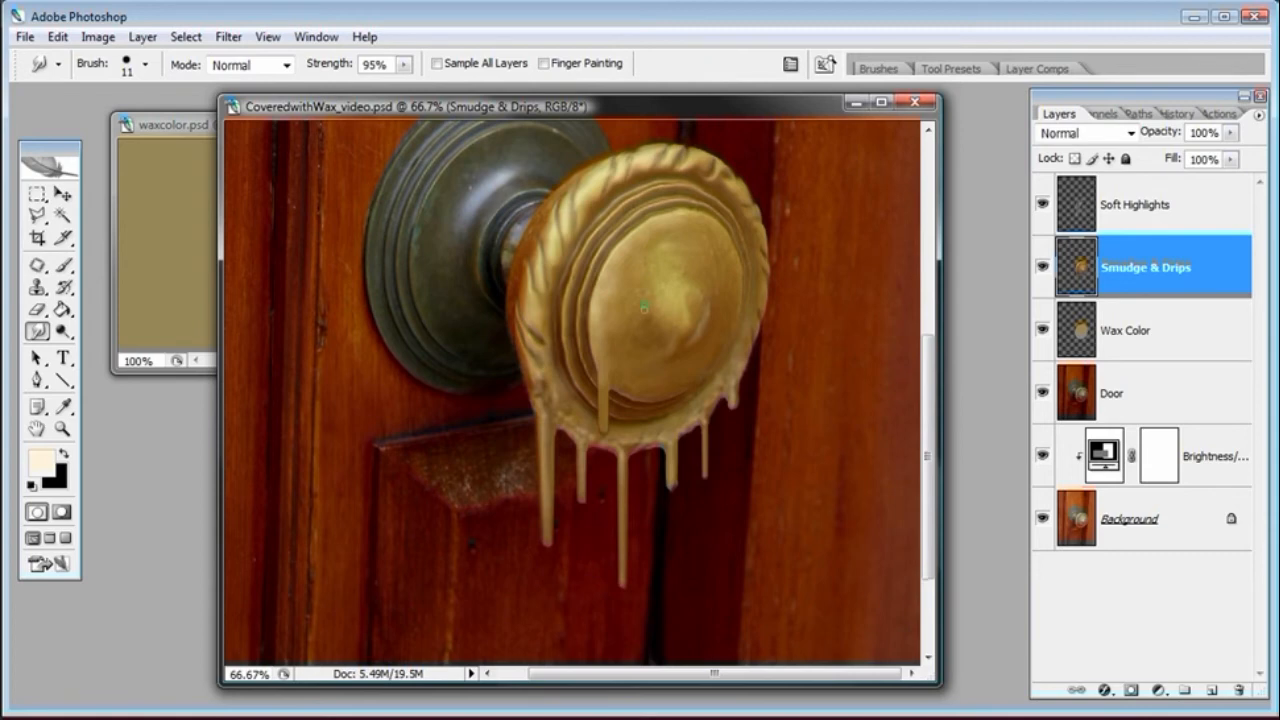
left_click(1148, 212)
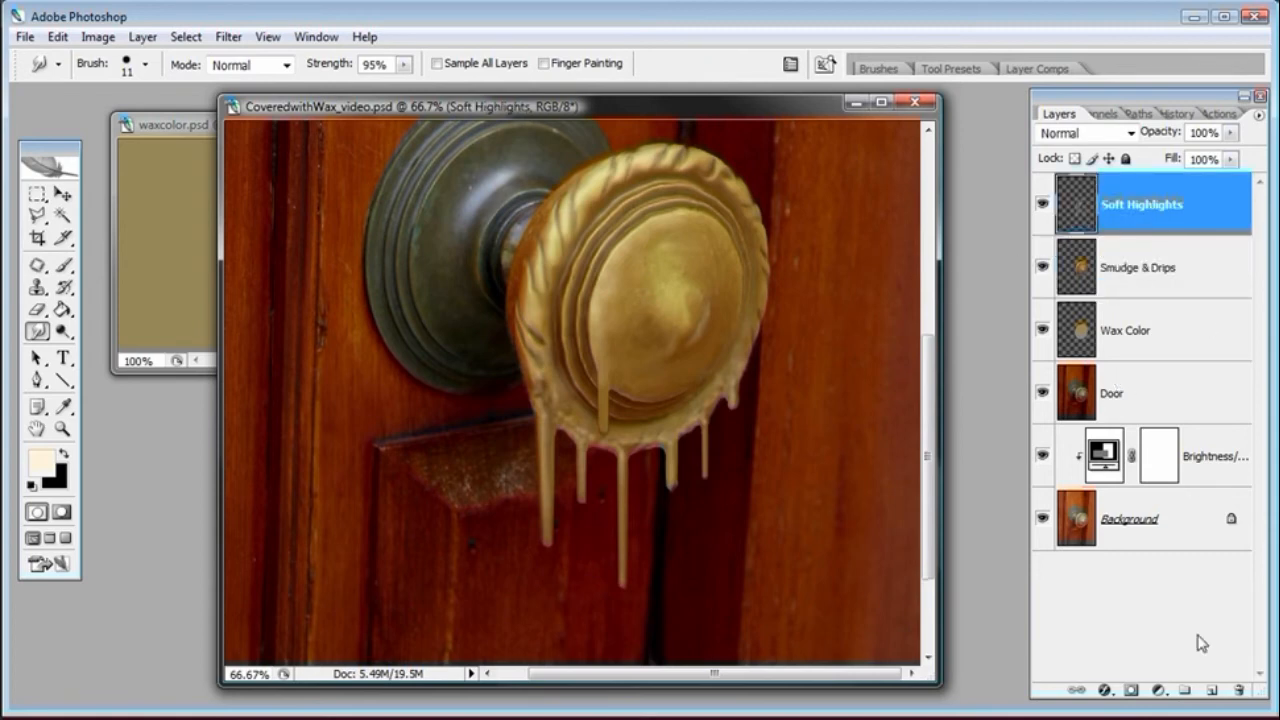
left_click(1211, 690)
double_click(1121, 205)
type("Shapr")
key("BackSpace")
key("BackSpace")
type("rp Highlights")
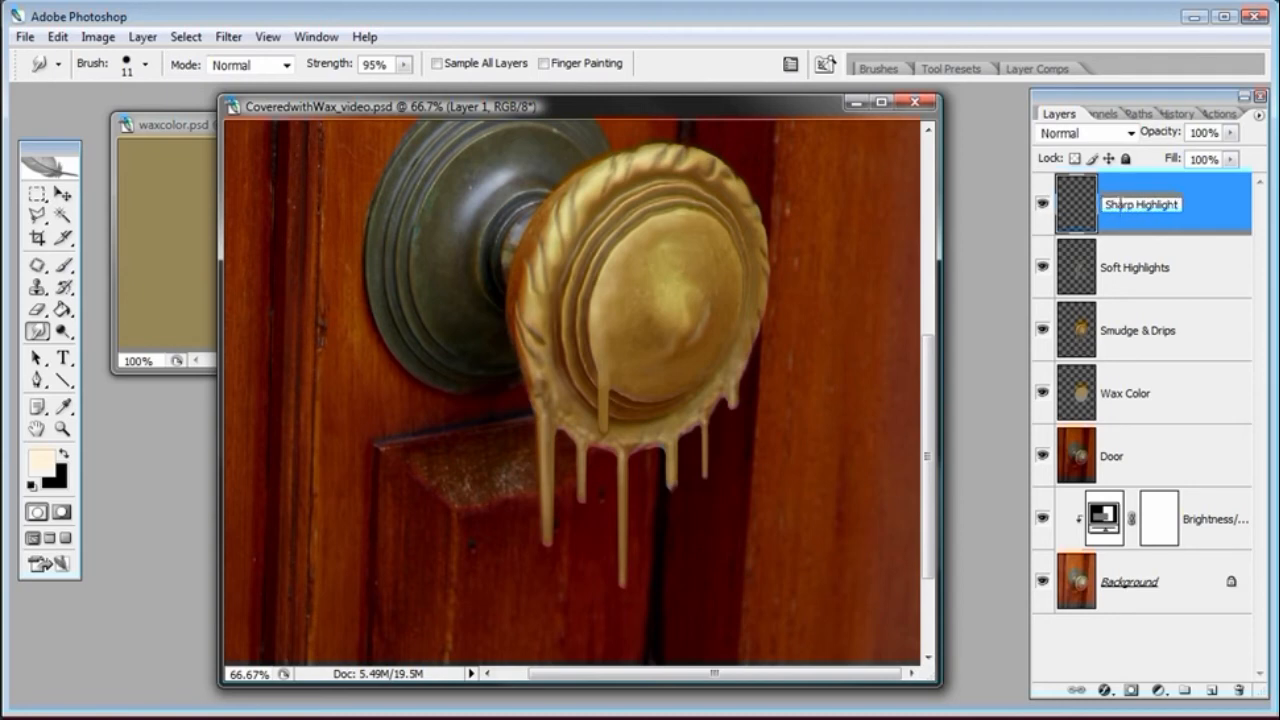
key("Return")
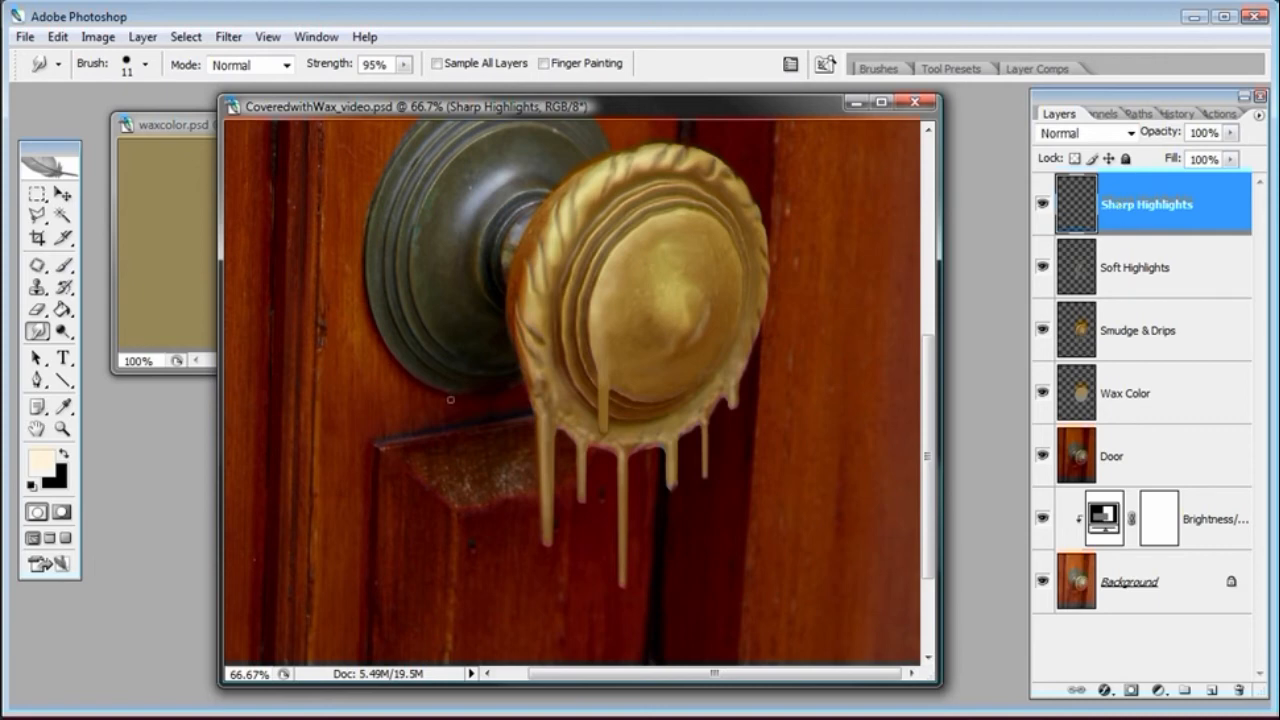
Switch to the Brush tool at 50% opacity and set its Shape Dynamics size control to Fade over 40 steps
left_click(66, 268)
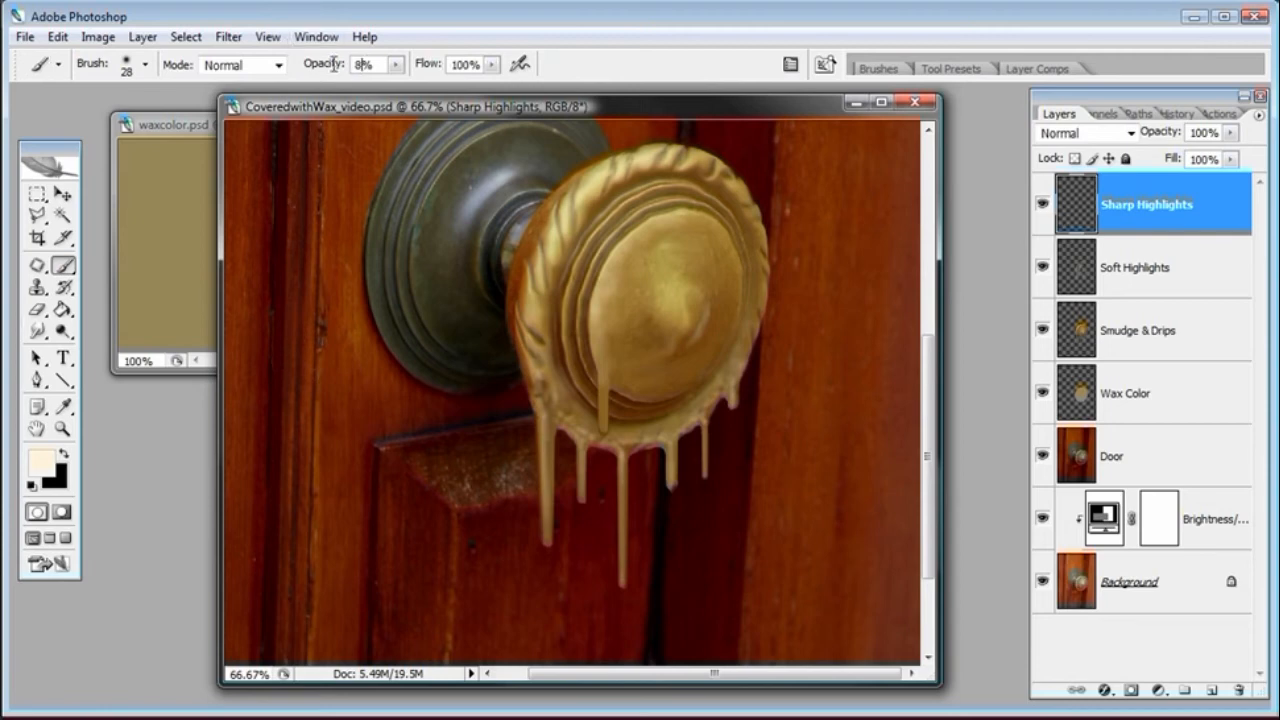
key("5")
left_click(790, 66)
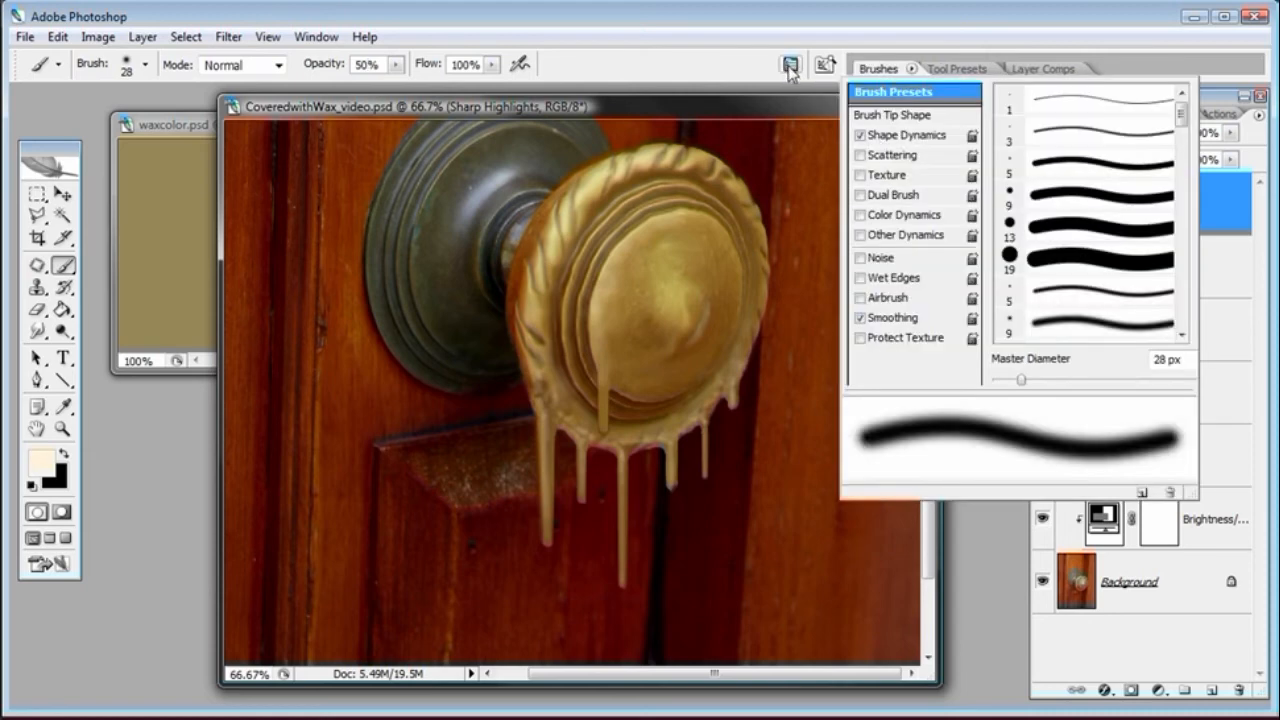
left_click(913, 141)
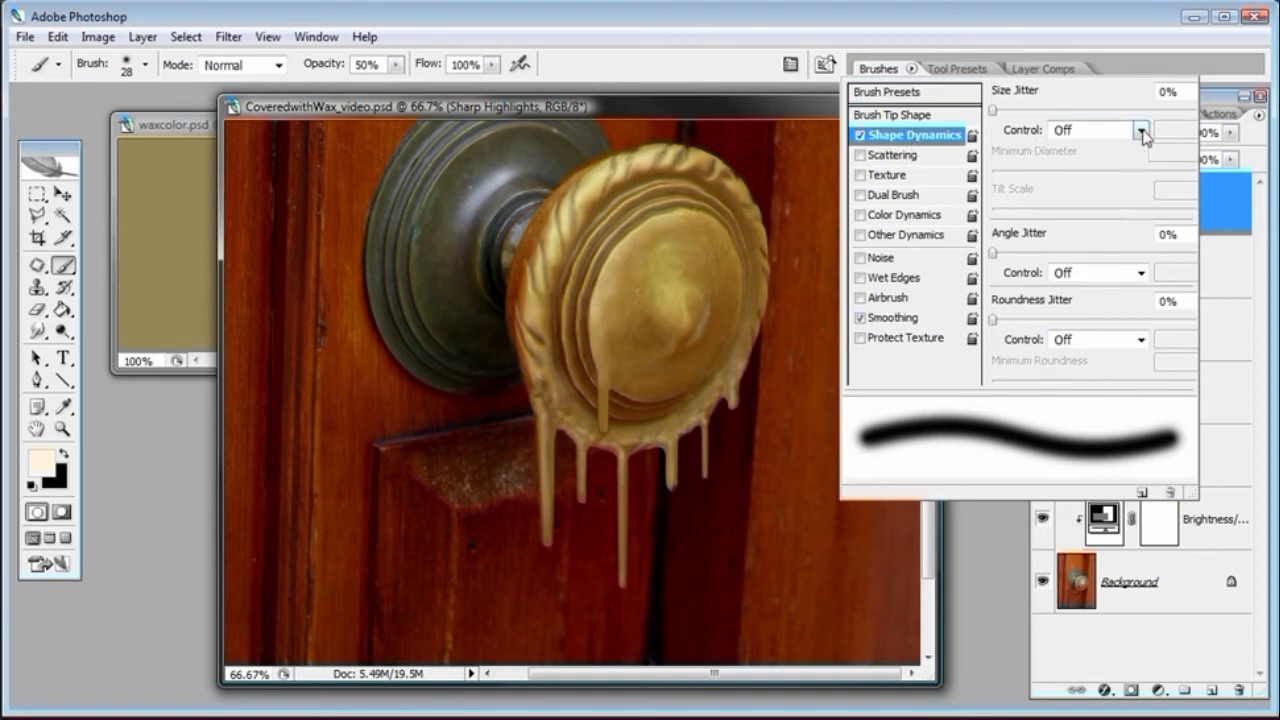
left_click(1141, 130)
left_click(1128, 163)
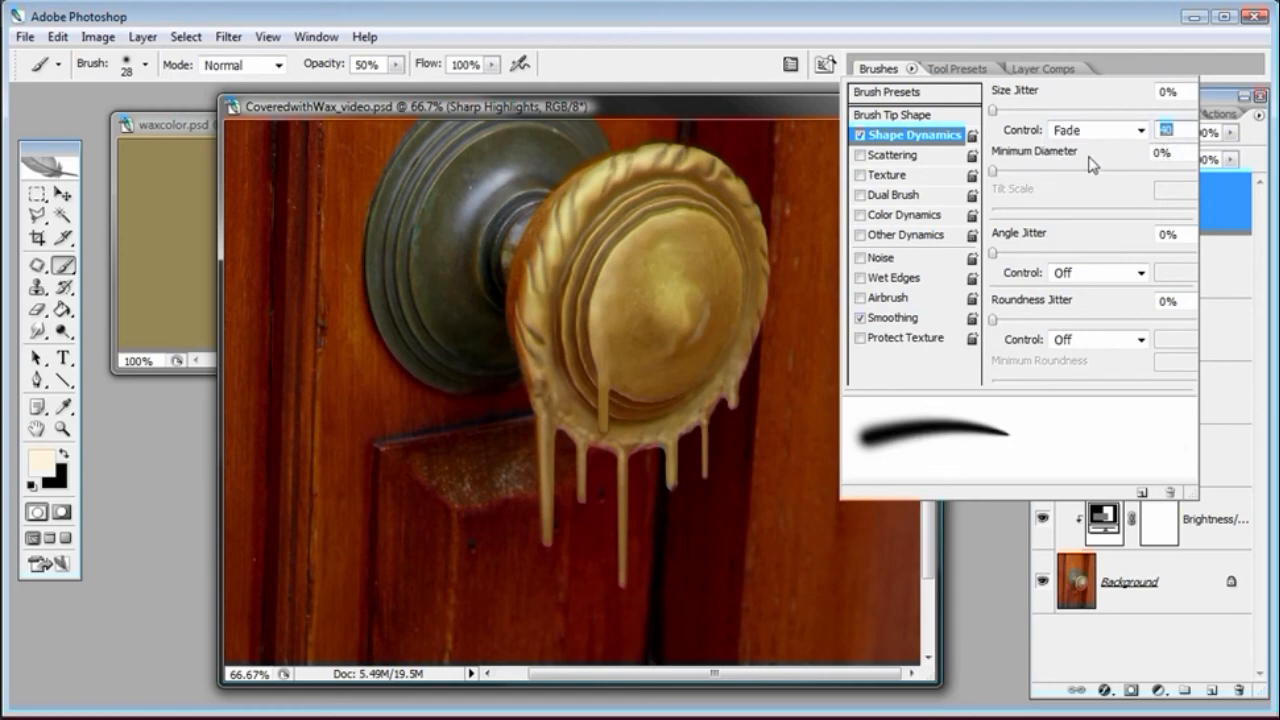
key("Tab")
double_click(1179, 130)
type("40")
left_click_drag(1176, 130, 1149, 133)
left_click(608, 105)
Set the brush hardness to 95% and its master diameter to 11 px
right_click(481, 333)
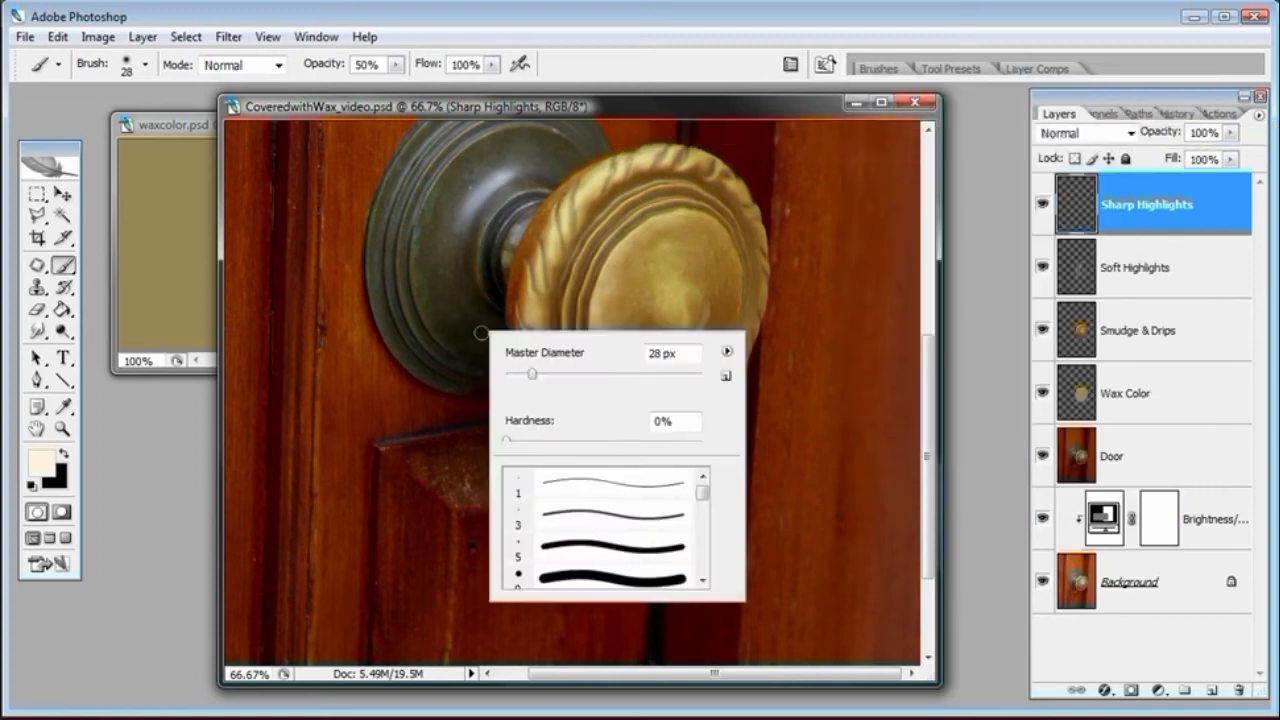
left_click(680, 440)
left_click_drag(680, 440, 693, 441)
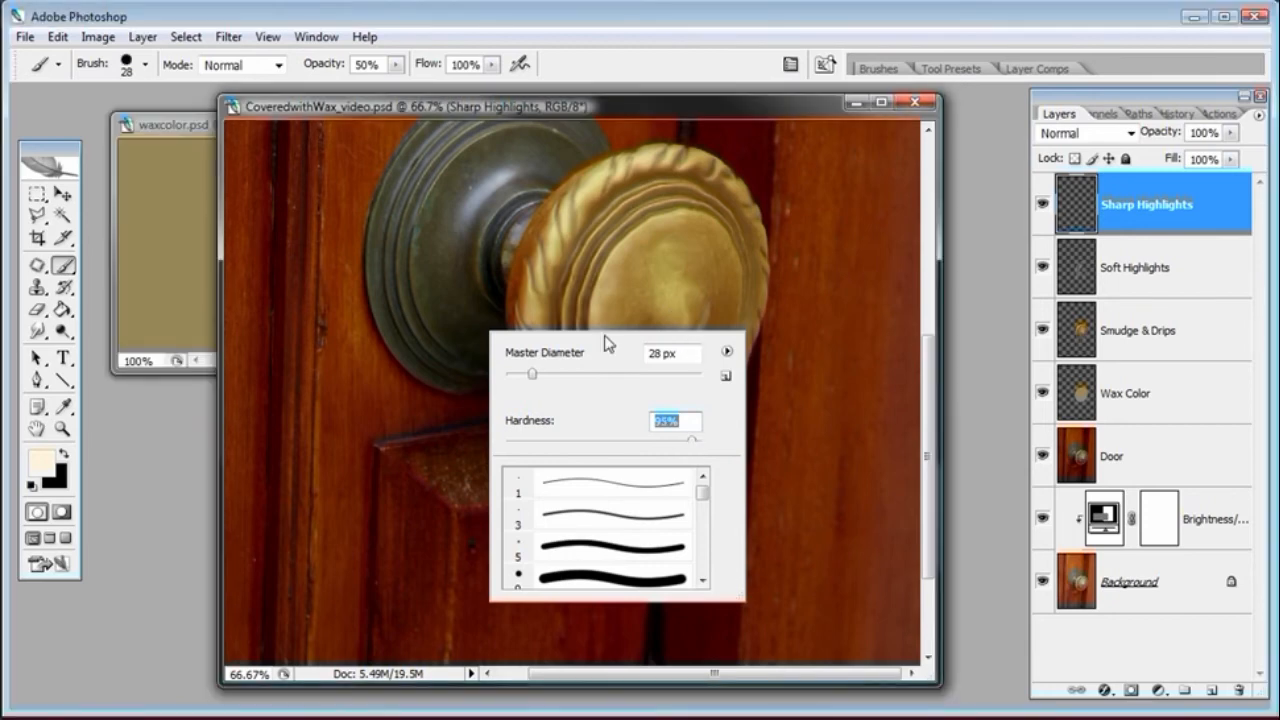
left_click_drag(532, 373, 516, 373)
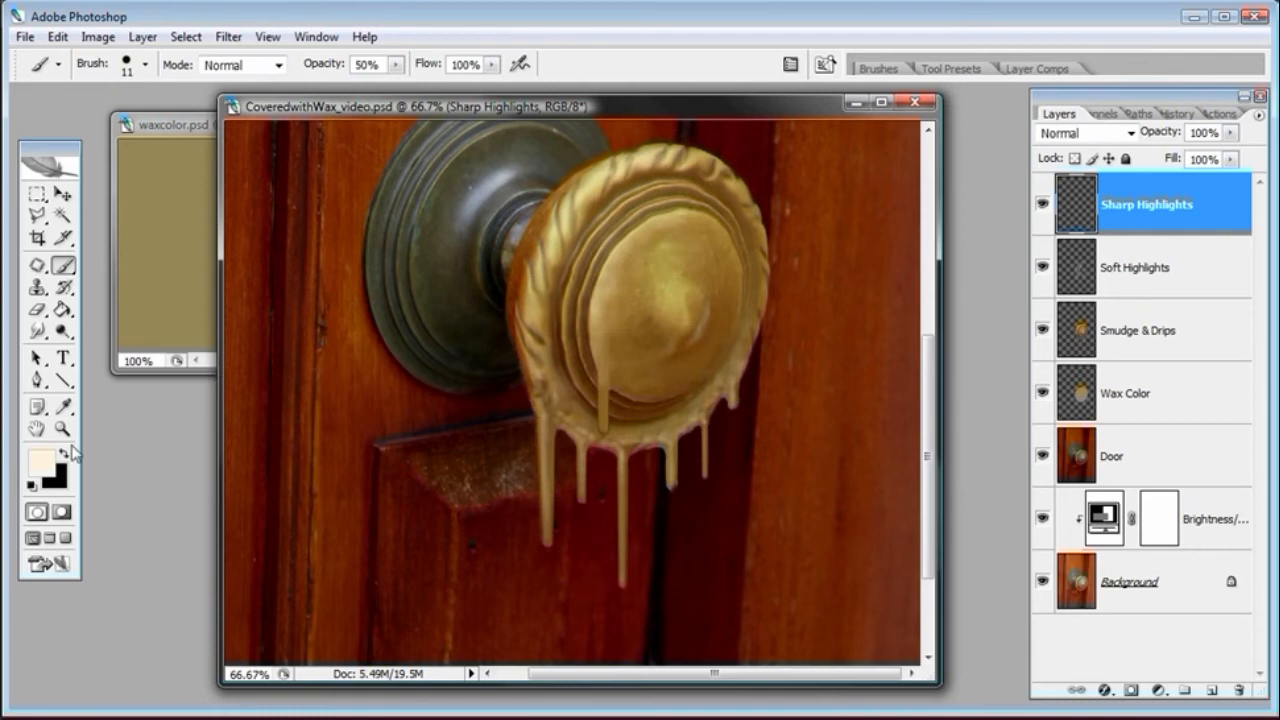
Try painting a highlight line down the left drip with the brush at 11 px and then 7 px
left_click(63, 429)
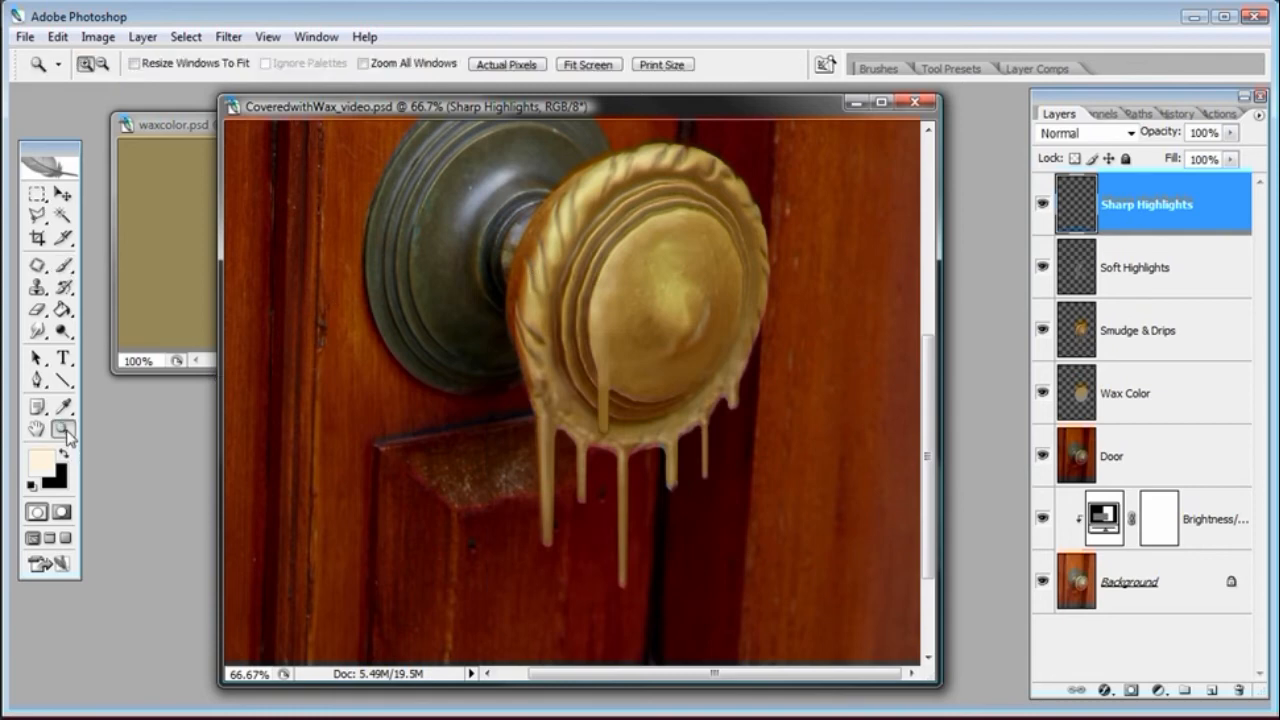
left_click(645, 484)
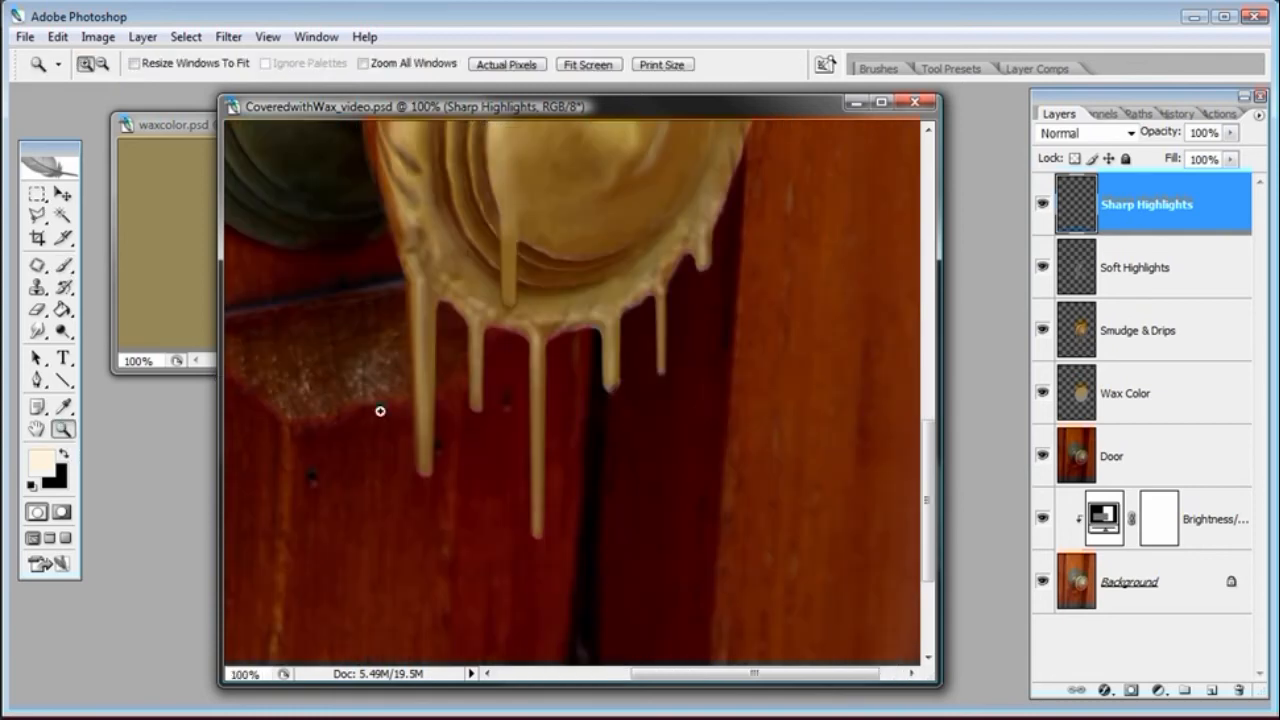
left_click(64, 266)
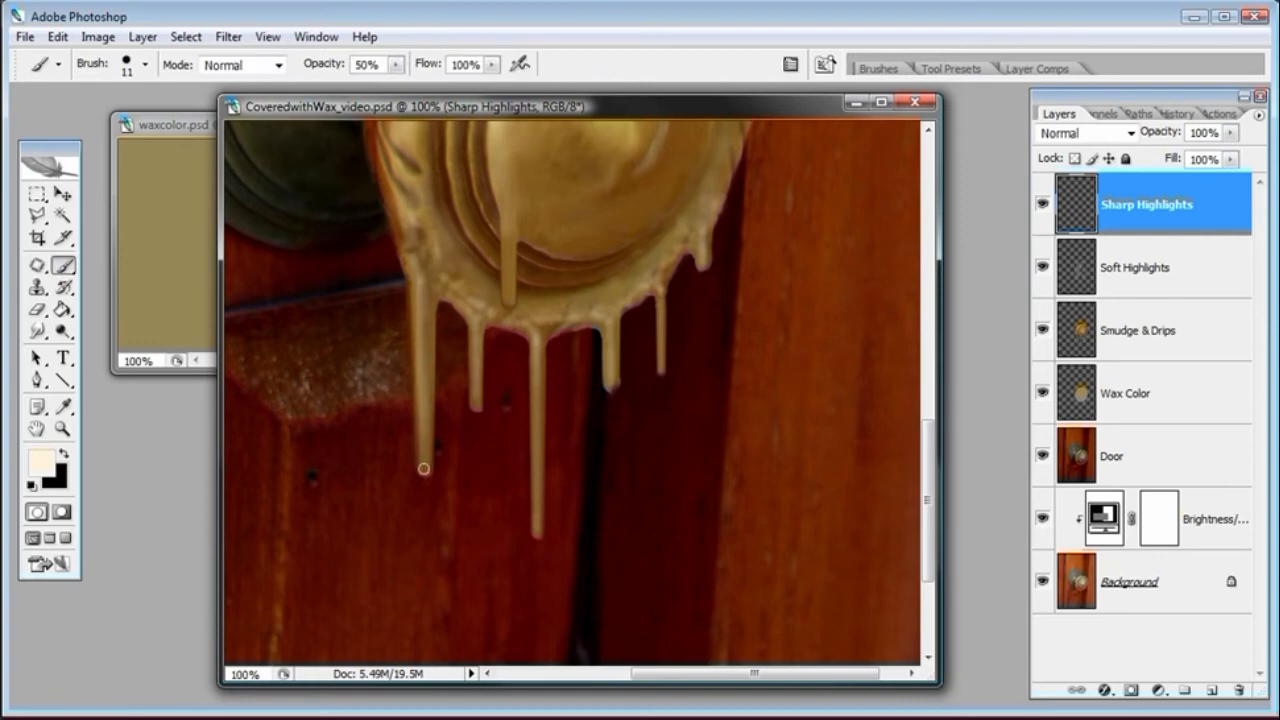
left_click(424, 308, "shift")
key("ctrl+z")
right_click(617, 500)
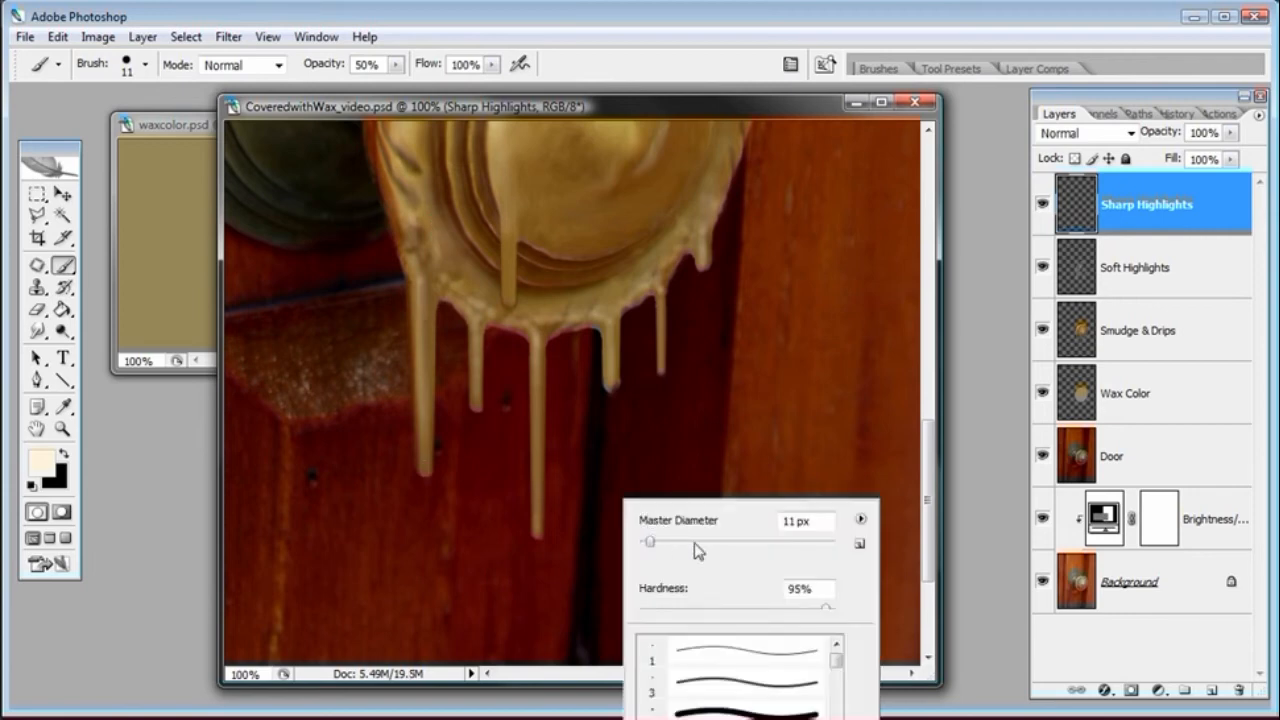
left_click(628, 107)
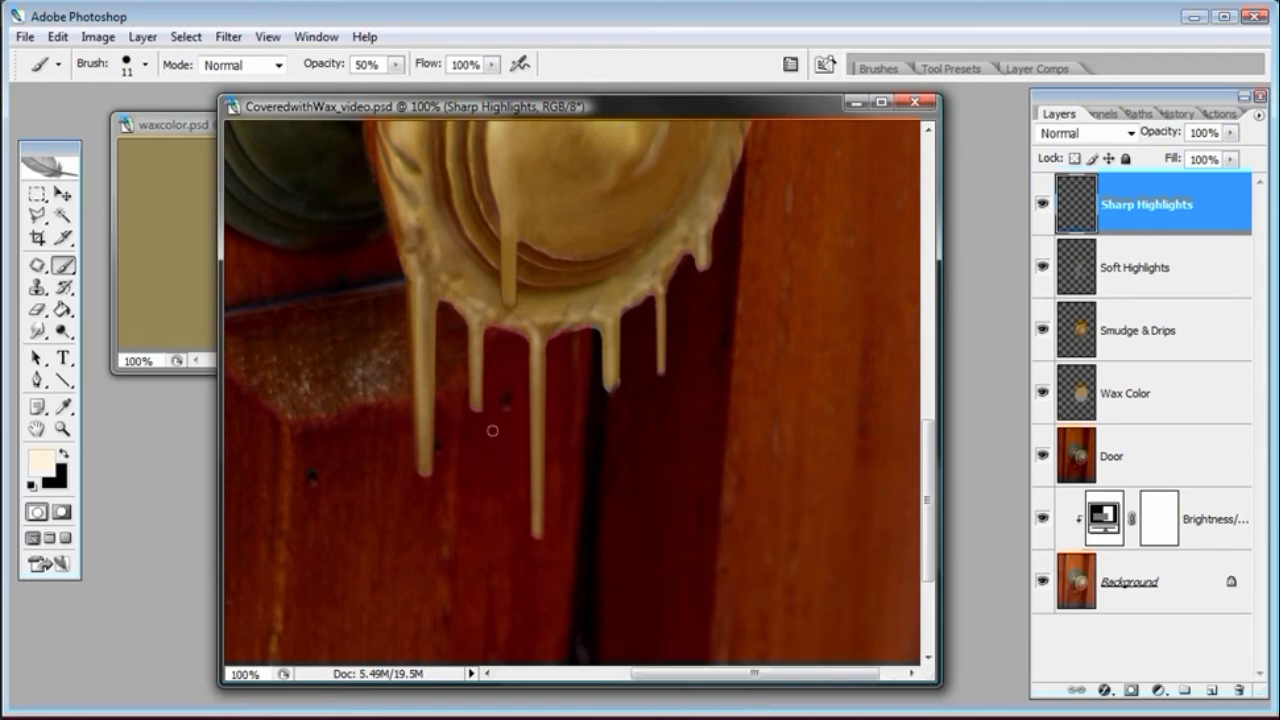
key("bracketleft")
key("bracketleft")
left_click_drag(424, 468, 422, 426)
key("ctrl+z")
Try a Fade of 90 steps and paint a highlight stroke on the left drip
left_click(790, 64)
left_click(1166, 130)
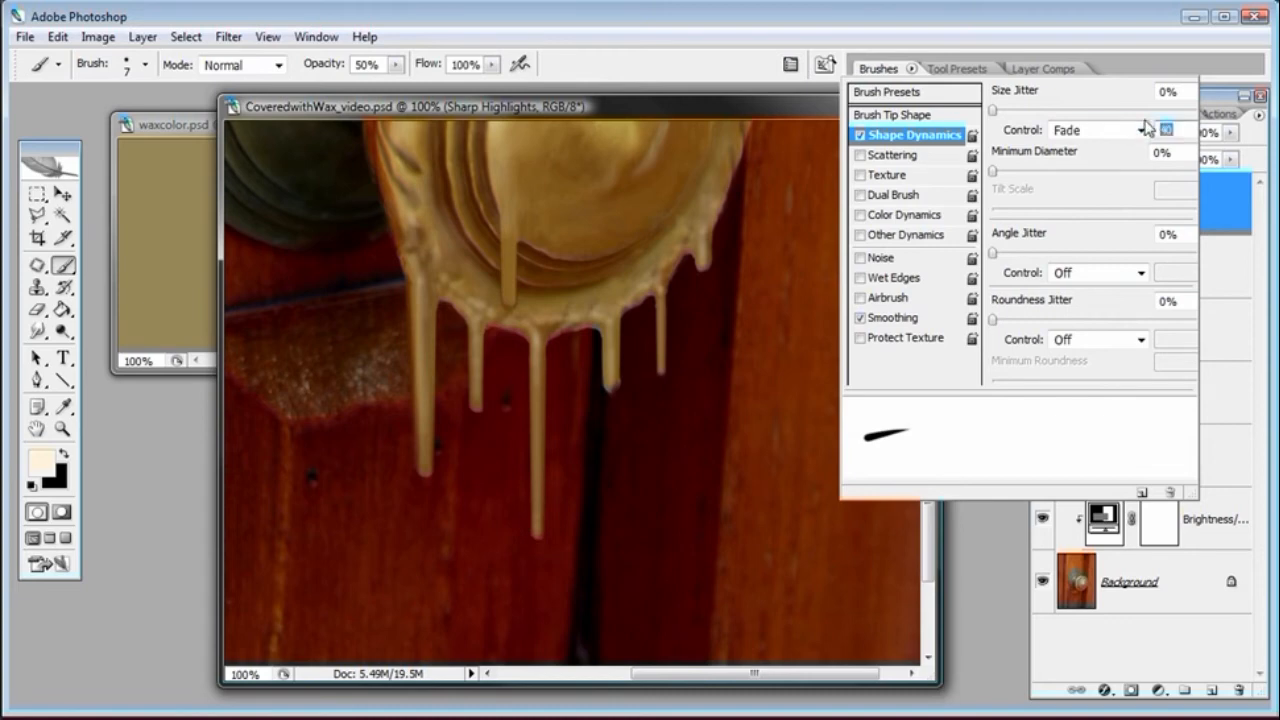
type("80")
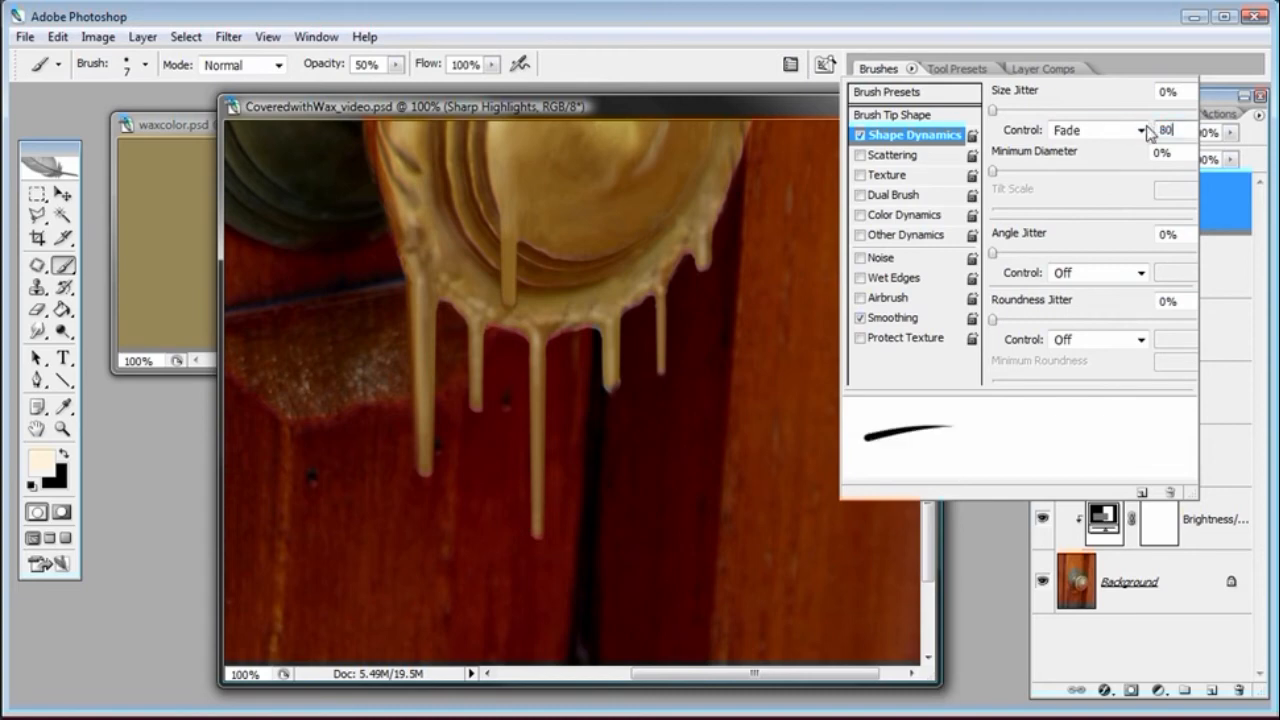
key("Return")
type("90")
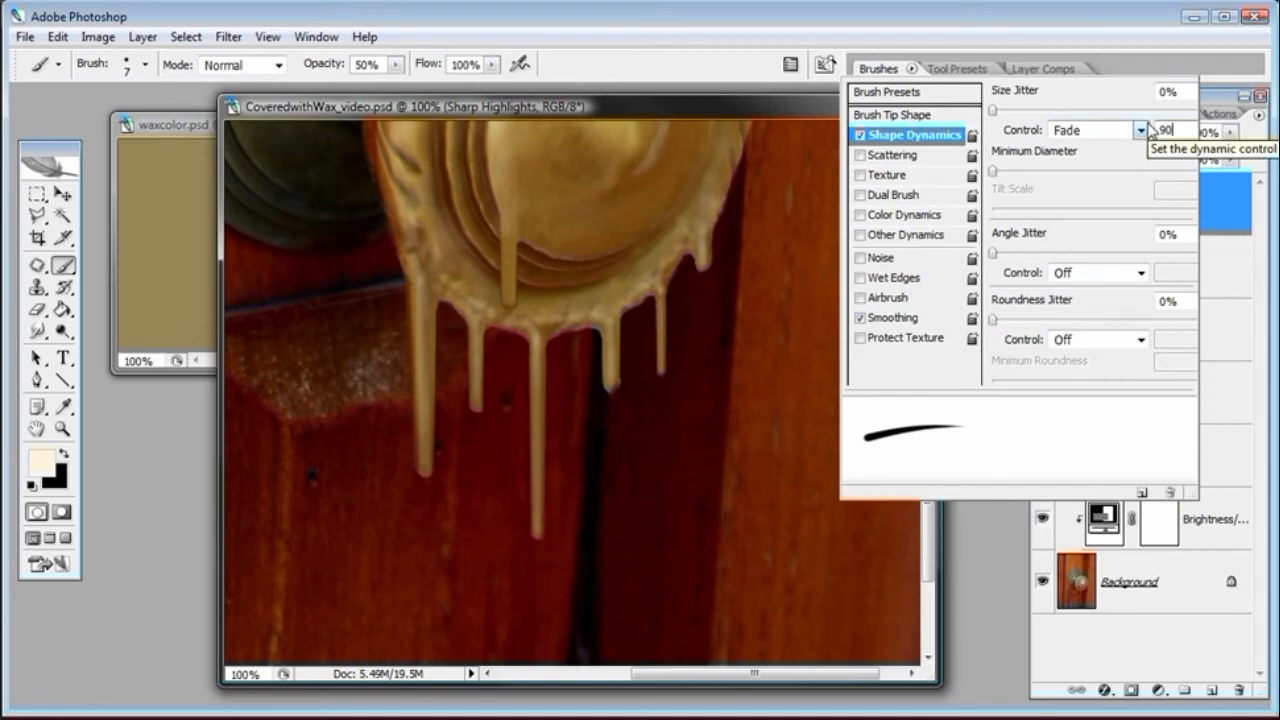
left_click(695, 112)
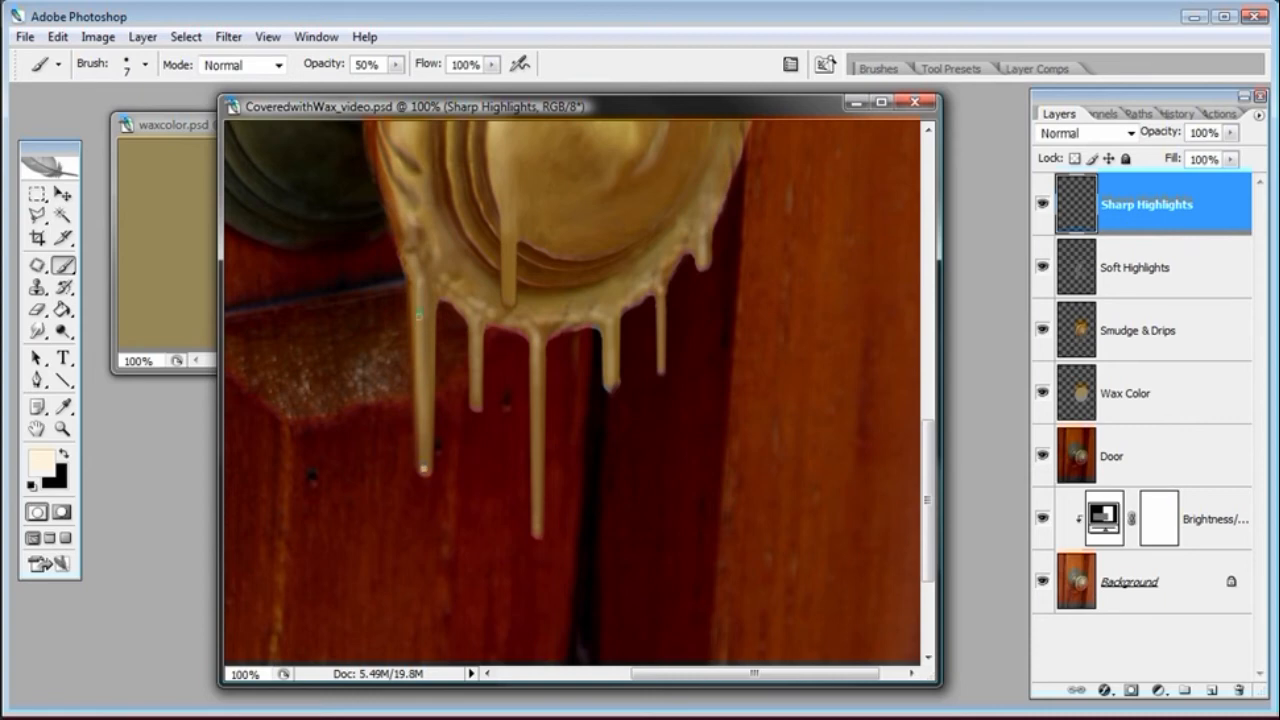
left_click_drag(424, 467, 421, 378)
key("ctrl+z")
Set the brush's master diameter to 5 px
right_click(449, 447)
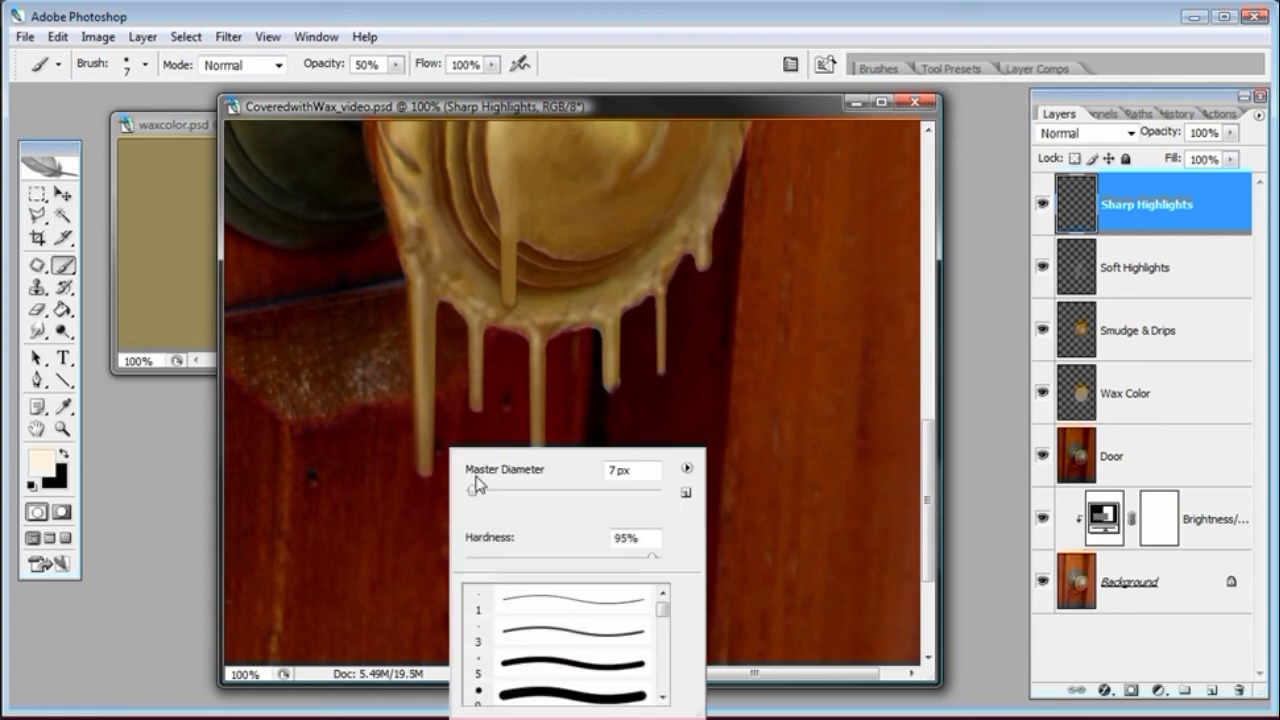
left_click_drag(618, 470, 575, 461)
type("5")
key("Return")
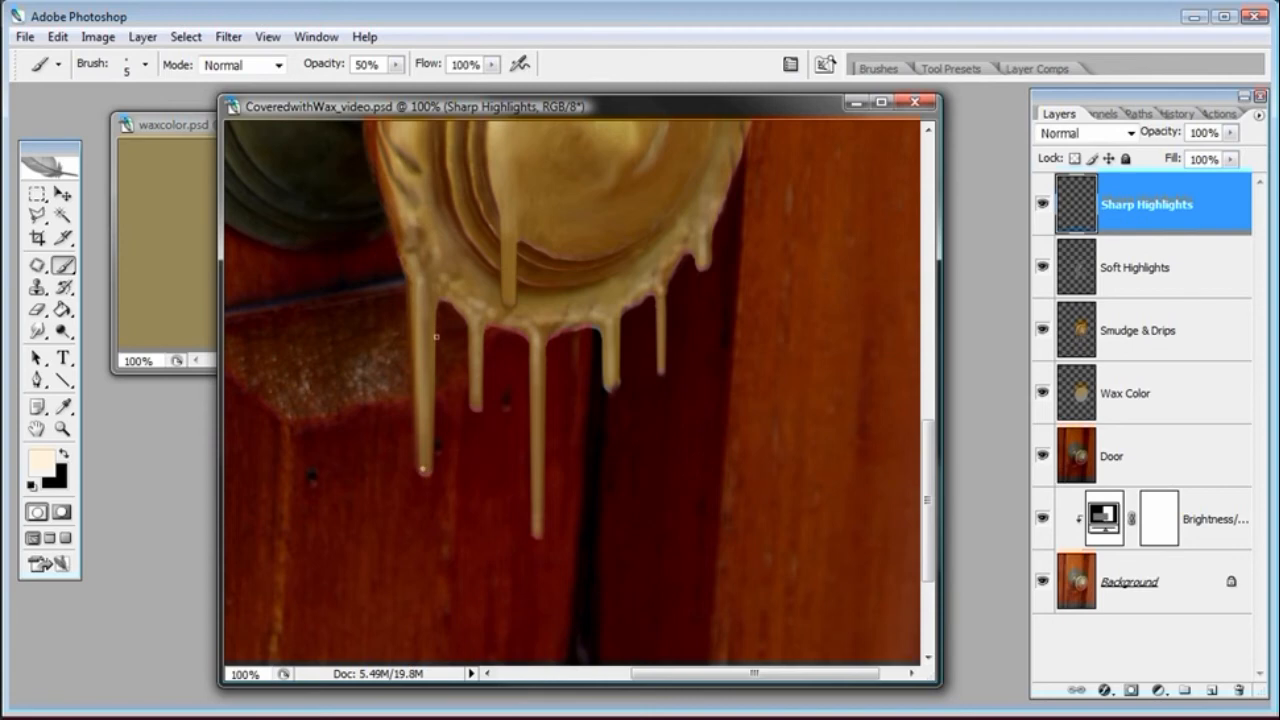
Paint highlight lines down the left drips and undo them
left_click(419, 300, "shift")
left_click(475, 319, "shift")
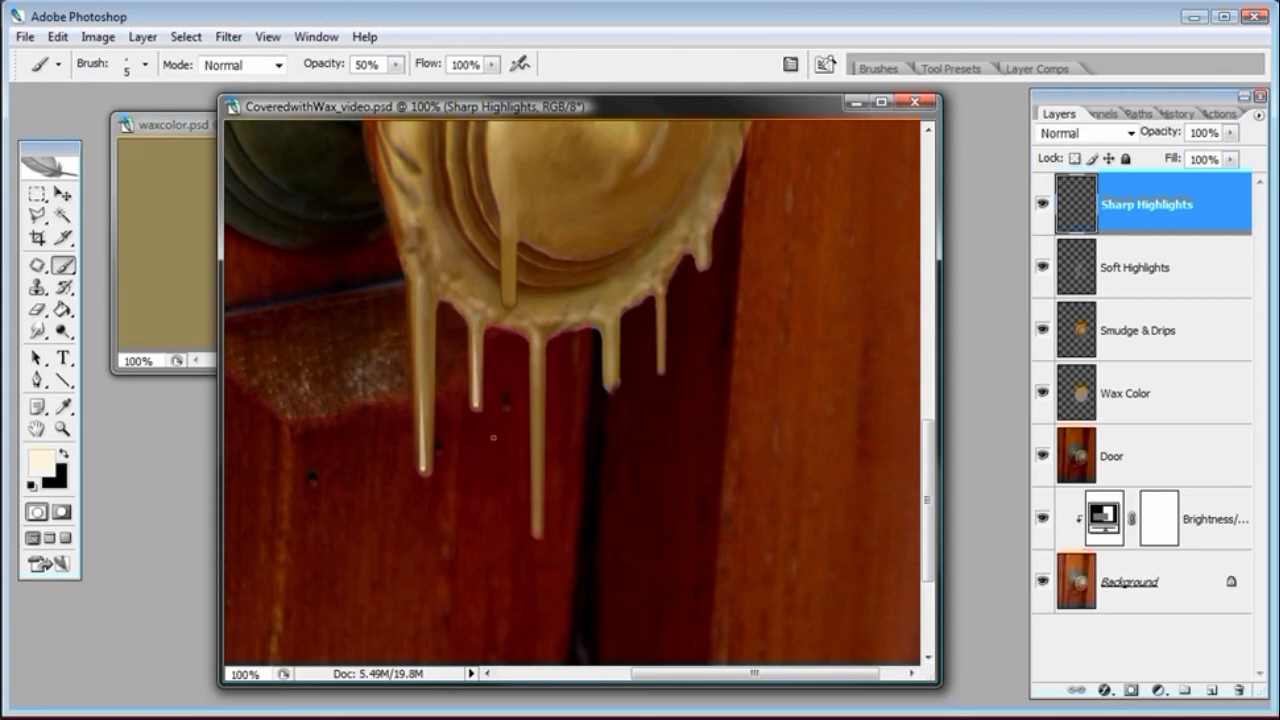
key("ctrl+z")
key("ctrl+z")
key("ctrl+z")
key("ctrl+z")
Set the brush's Fade to 130 steps and paint sharp highlight lines down the two middle drips
left_click(791, 64)
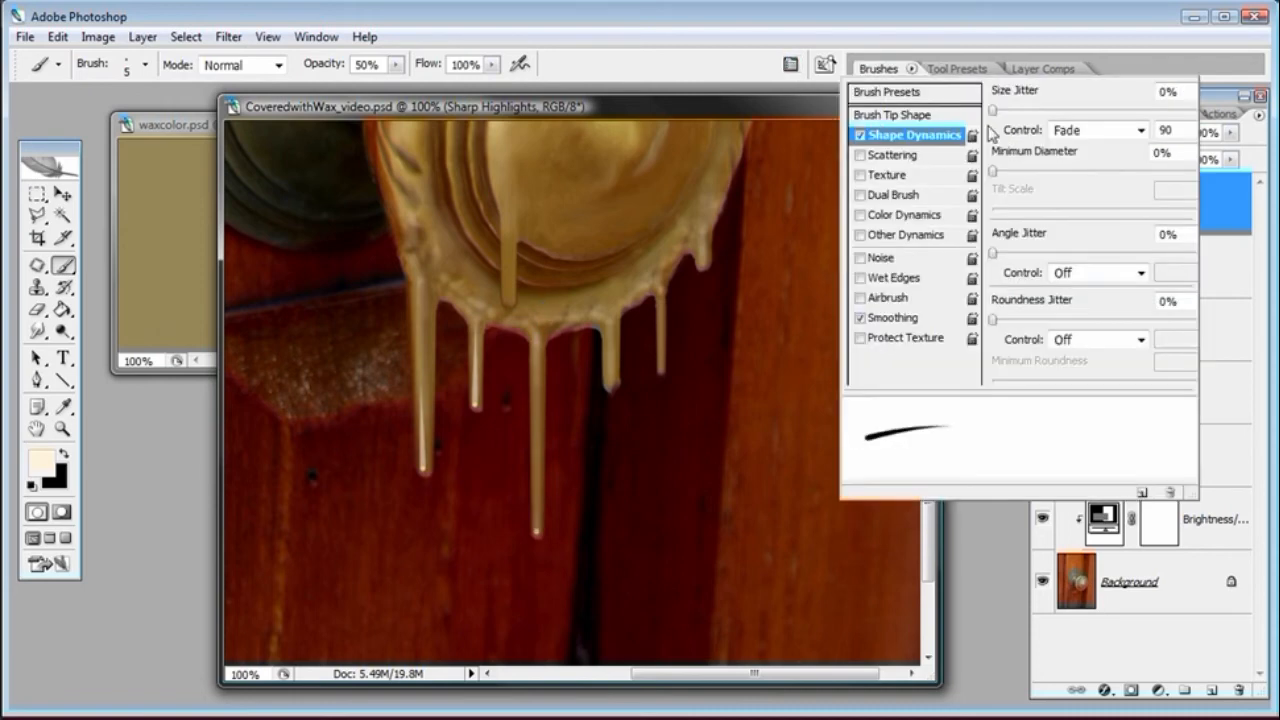
double_click(1160, 130)
type("100")
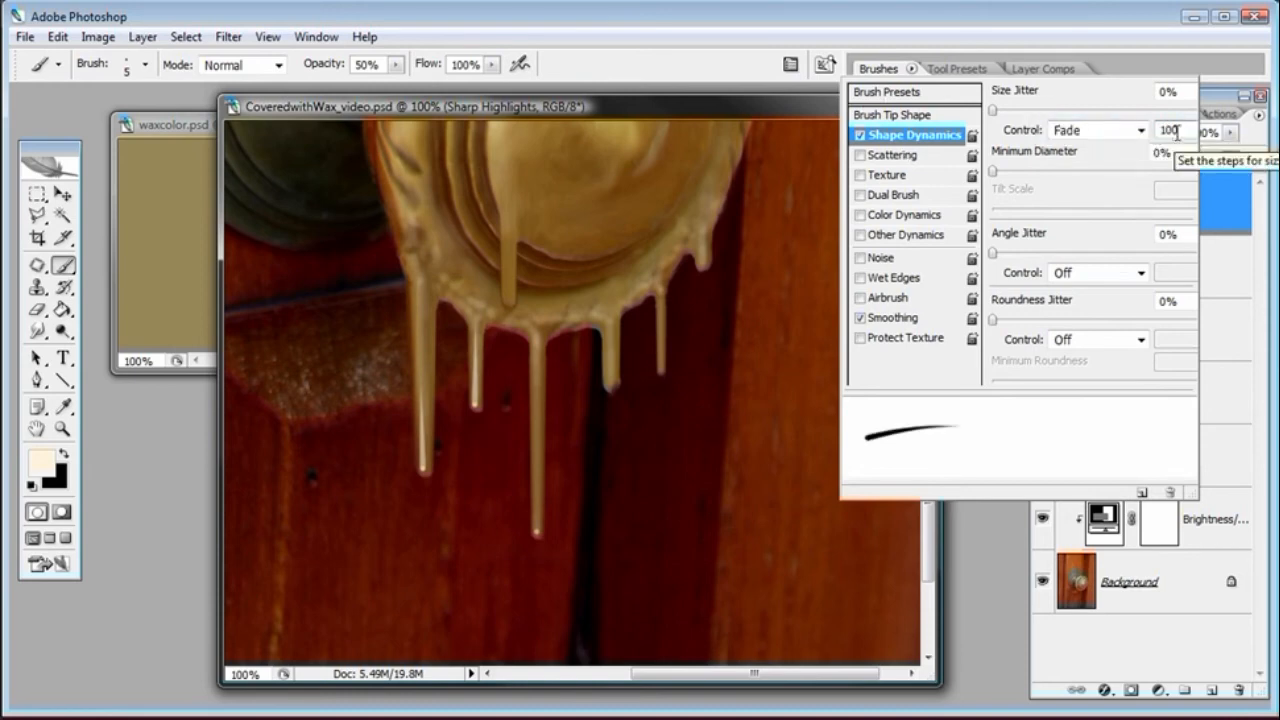
key("Return")
type("140")
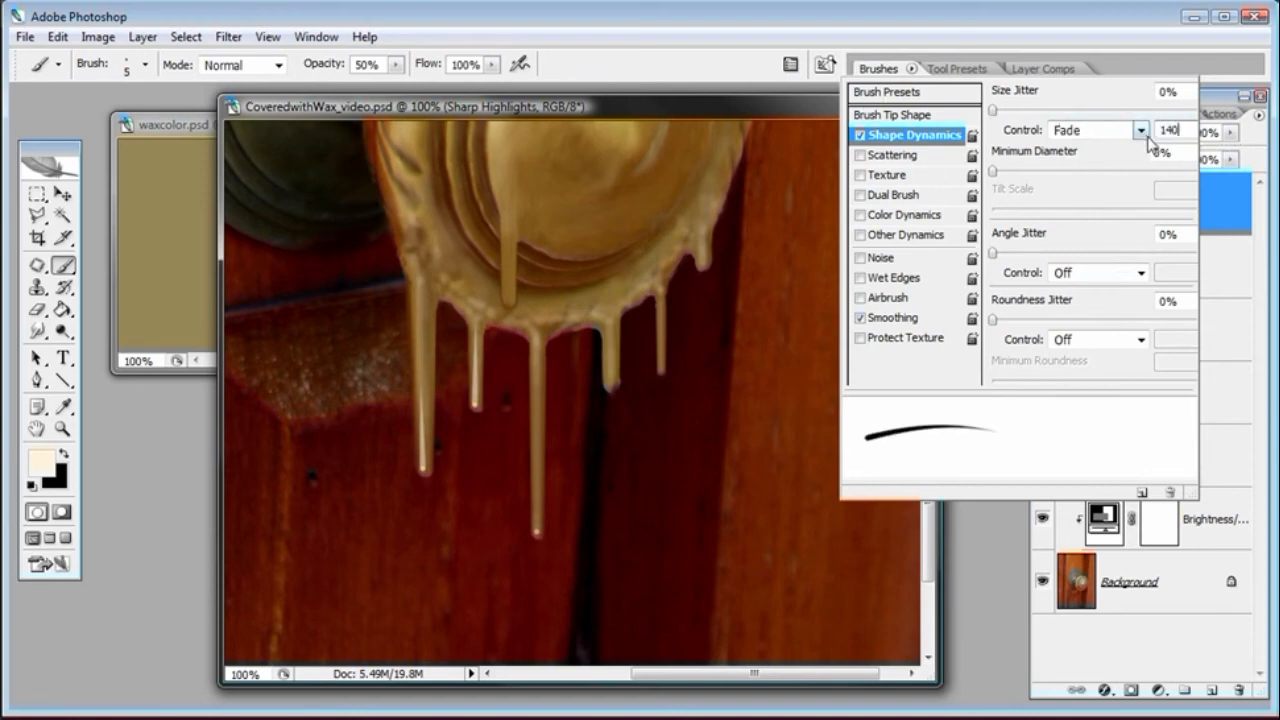
double_click(1180, 130)
type("130")
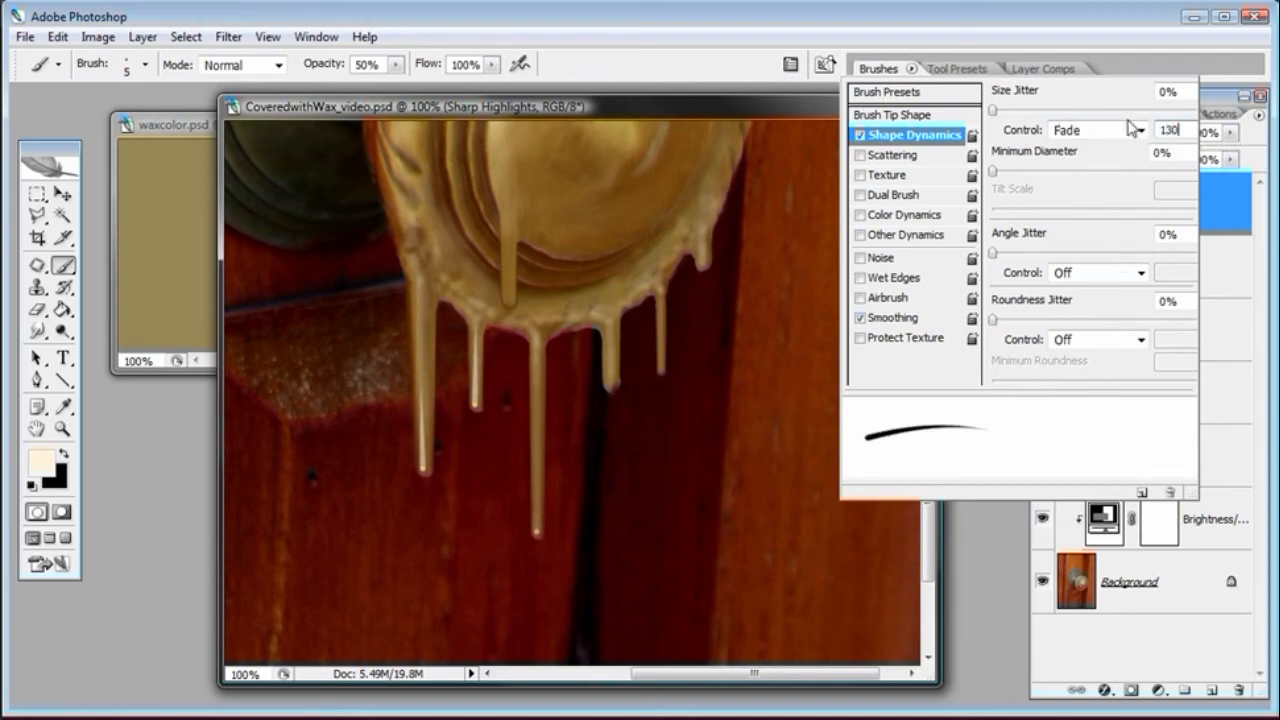
left_click(788, 112)
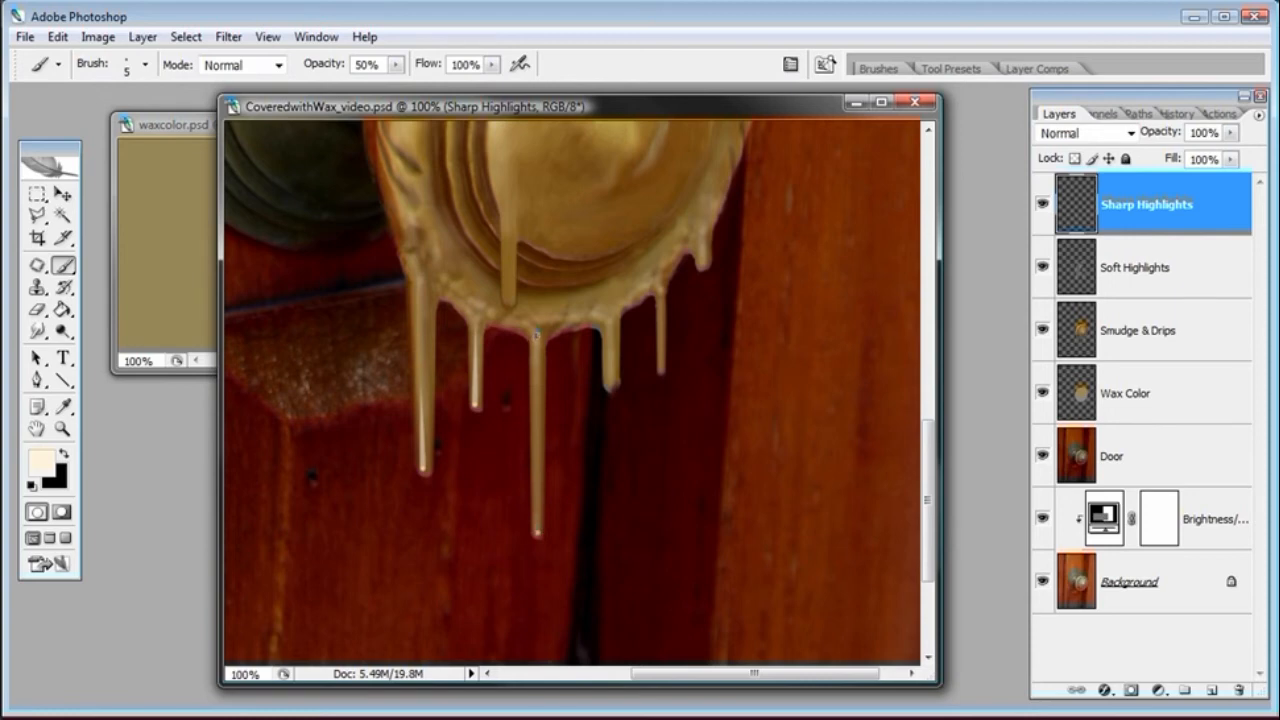
left_click(536, 333, "shift")
left_click(609, 301, "shift")
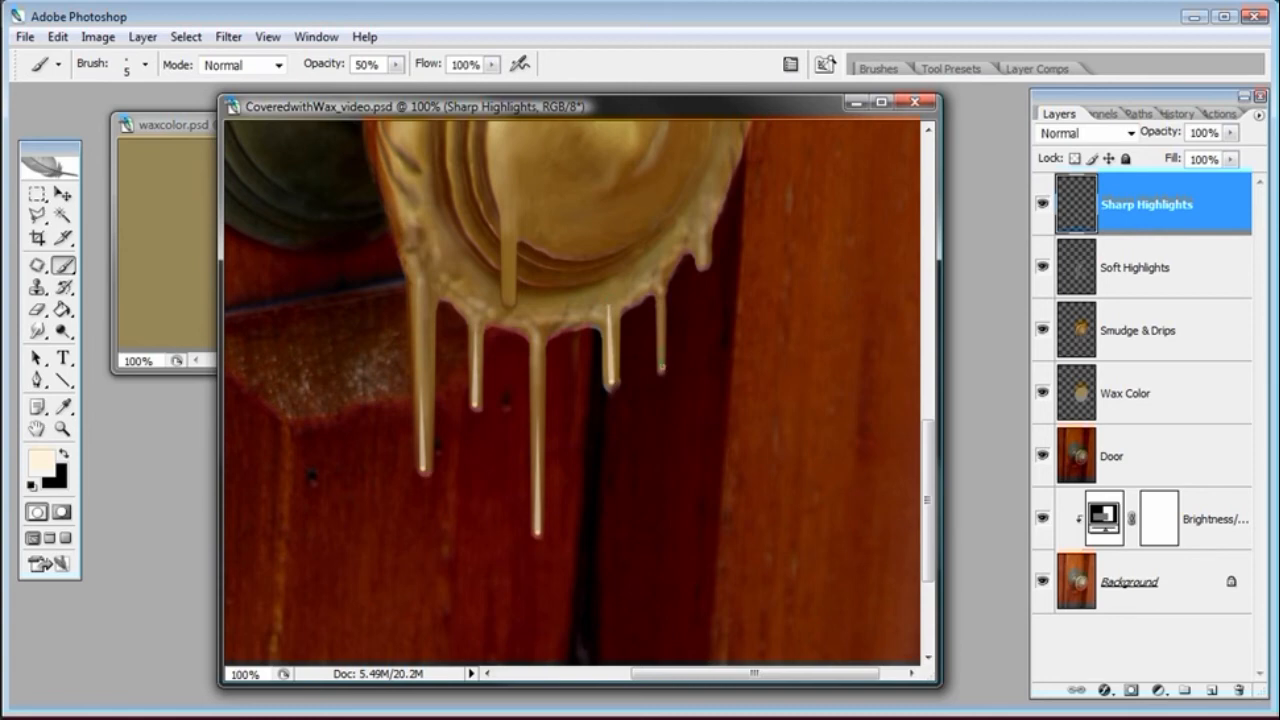
Try a highlight line on the narrow right drip and undo it
left_click(62, 428)
left_click(648, 410)
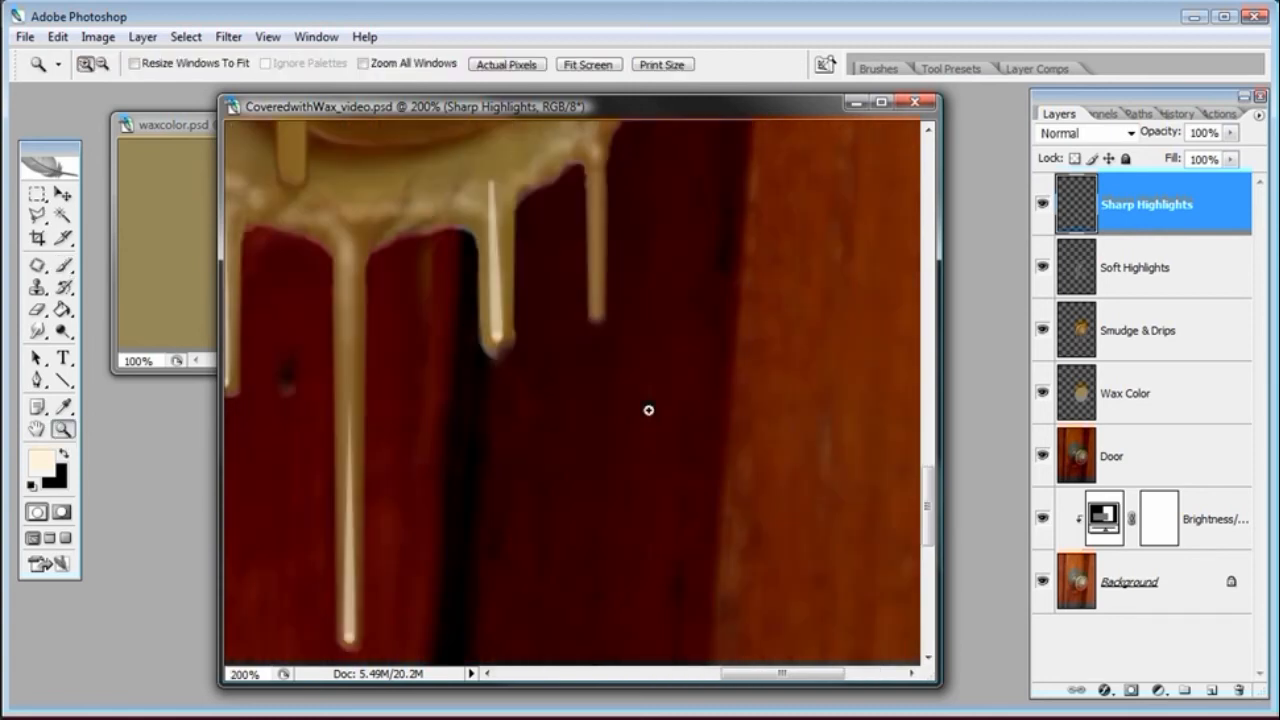
left_click_drag(929, 491, 929, 457)
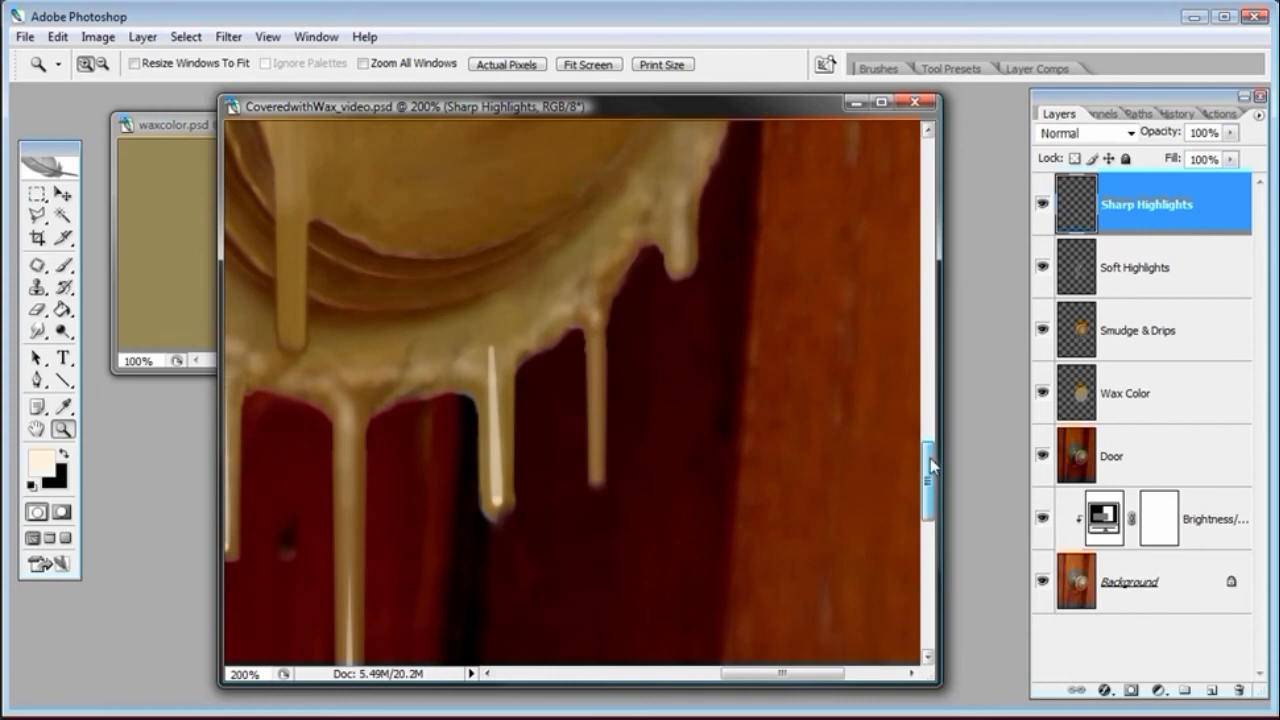
left_click(63, 265)
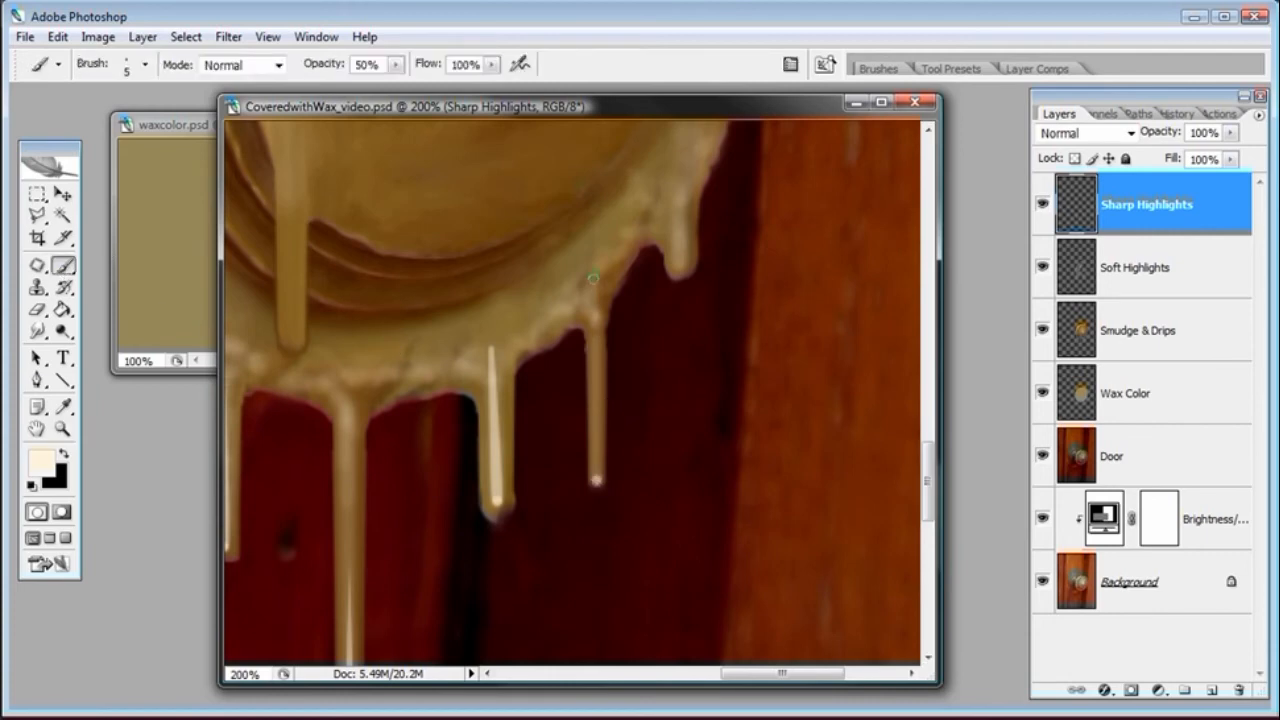
key("ctrl+z")
left_click(594, 271, "shift")
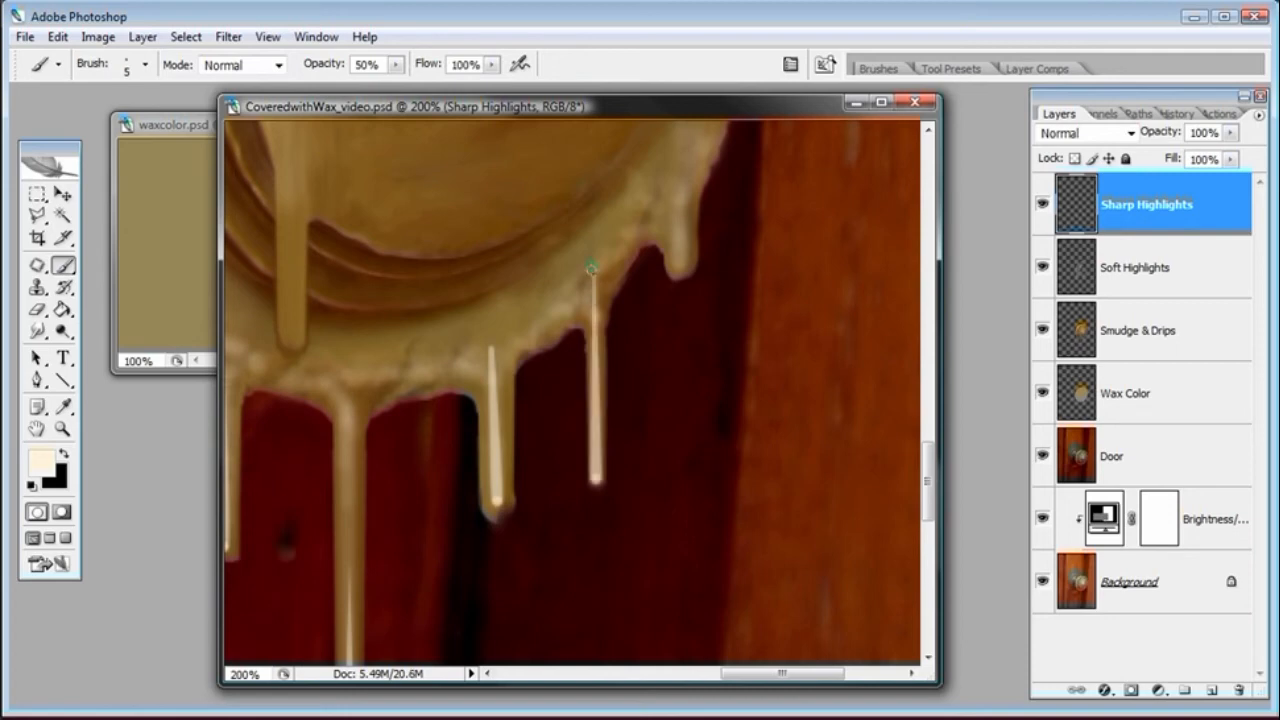
key("ctrl+z")
Set the brush's master diameter to 4 px and paint a sharp highlight line down the narrow right drip
right_click(628, 412)
double_click(802, 437)
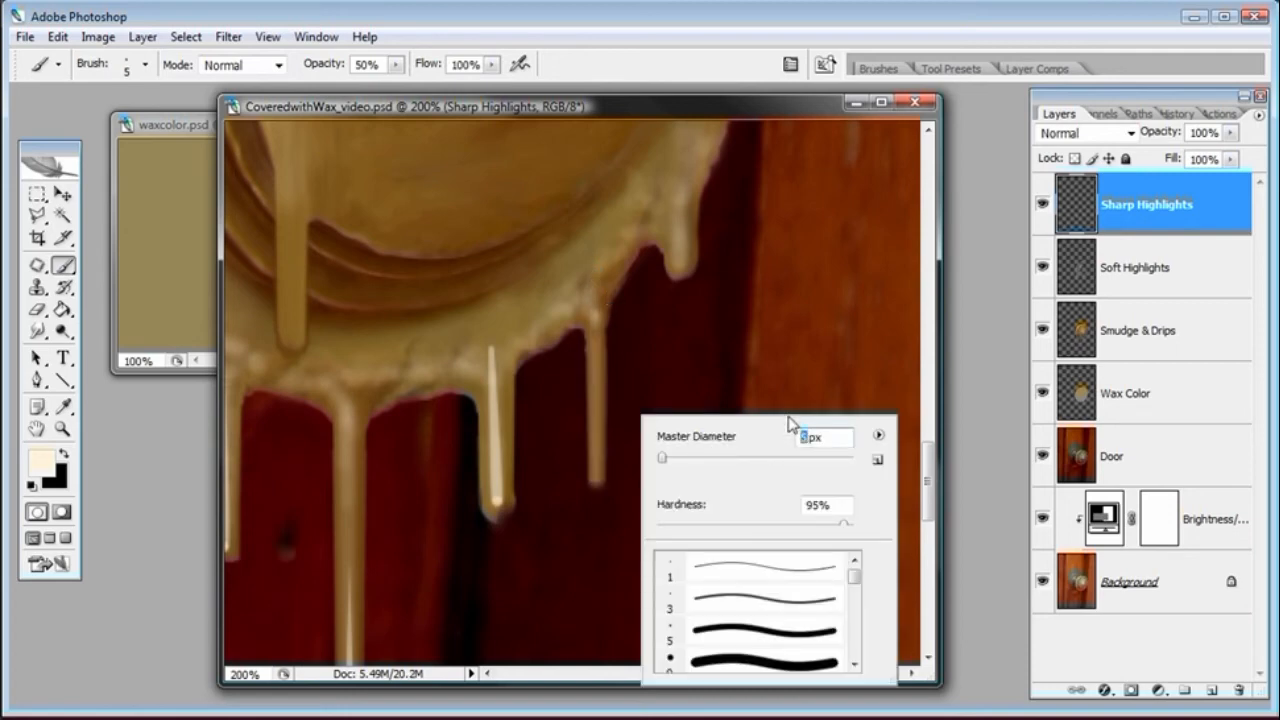
type("4")
key("Return")
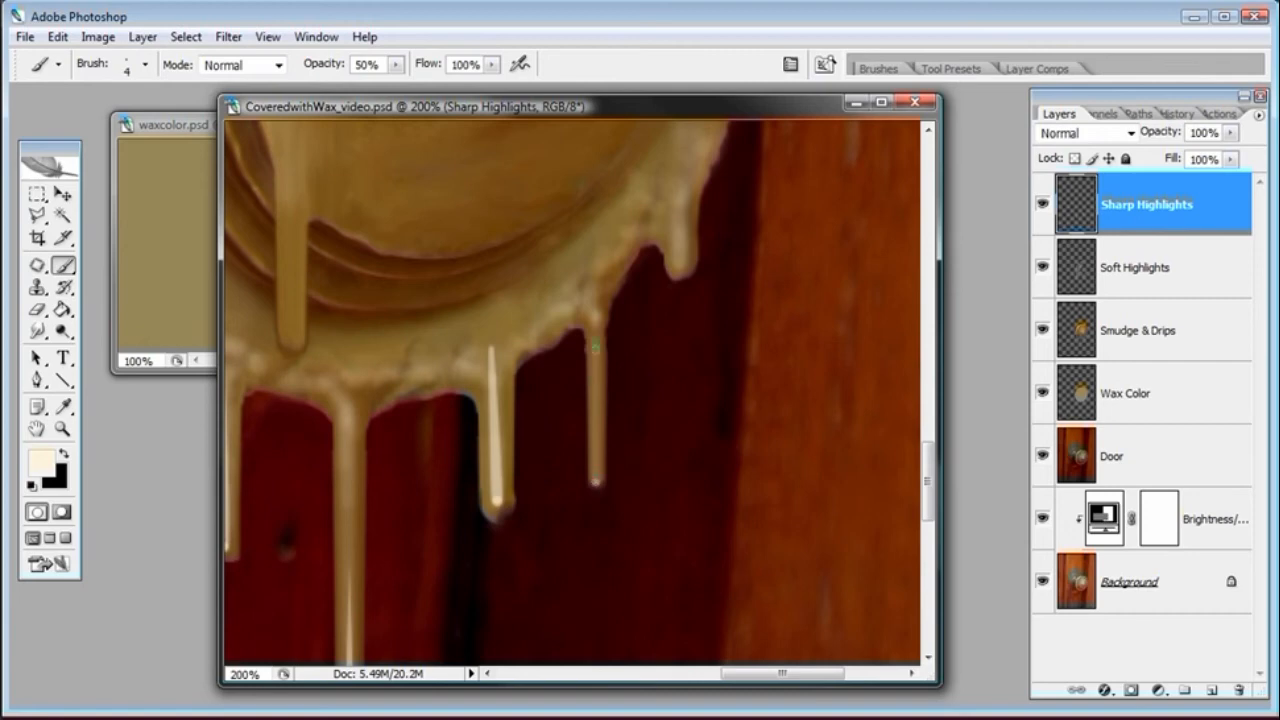
left_click(595, 281, "shift")
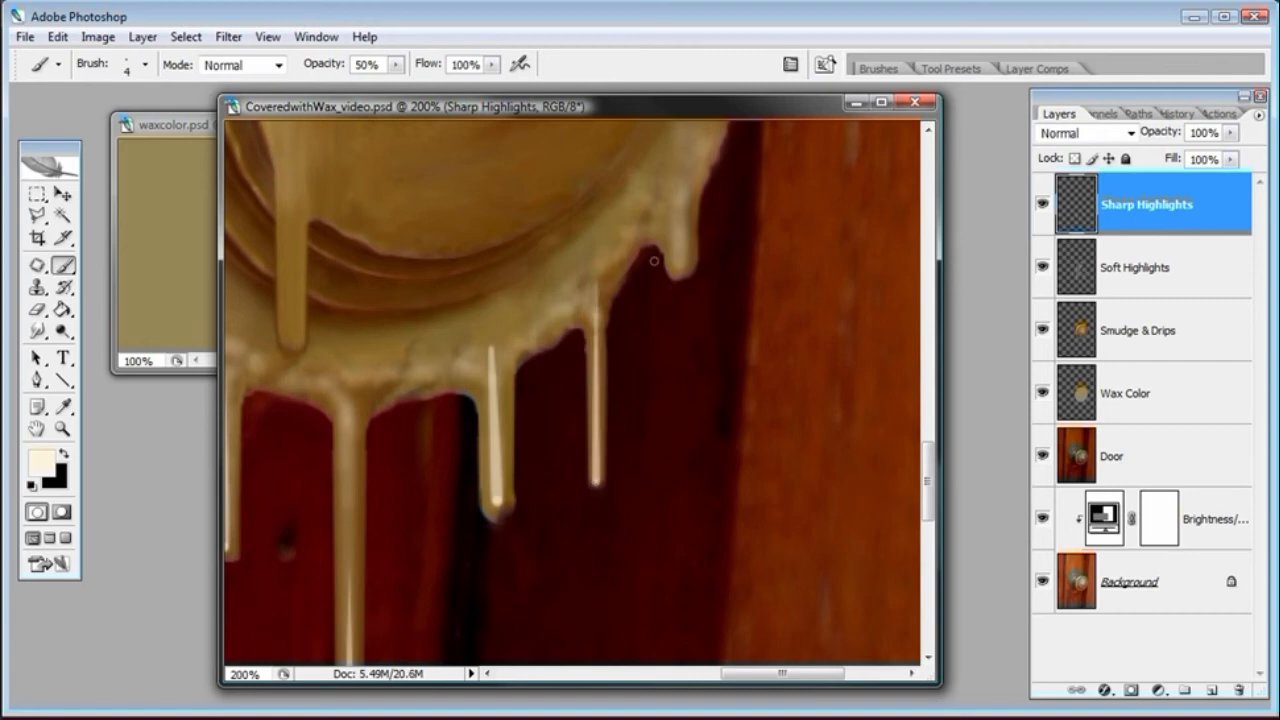
Try highlight strokes on the rightmost short drip and undo each of them
left_click(677, 208, "shift")
key("ctrl+z")
left_click(680, 262)
left_click(666, 207, "shift")
key("ctrl+z")
left_click(678, 207, "shift")
key("ctrl+z")
Set a 6 px brush and paint a highlight stroke up the rightmost short drip
right_click(696, 266)
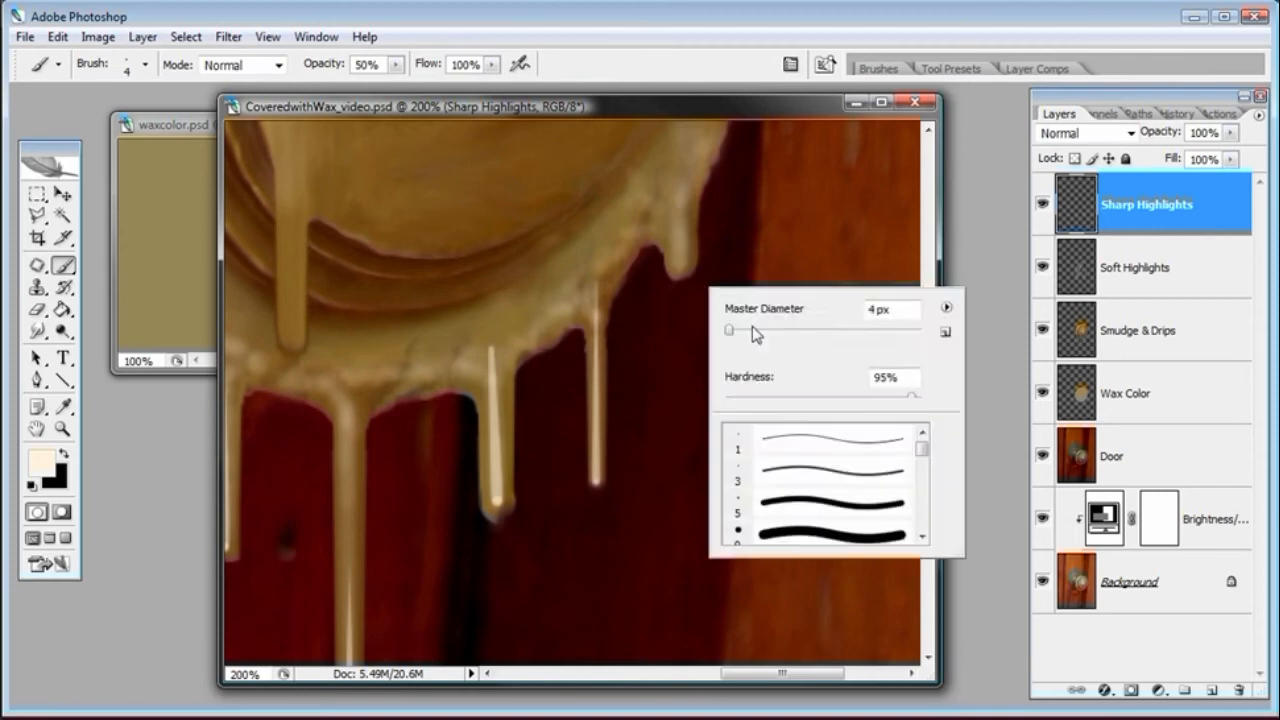
left_click(744, 99)
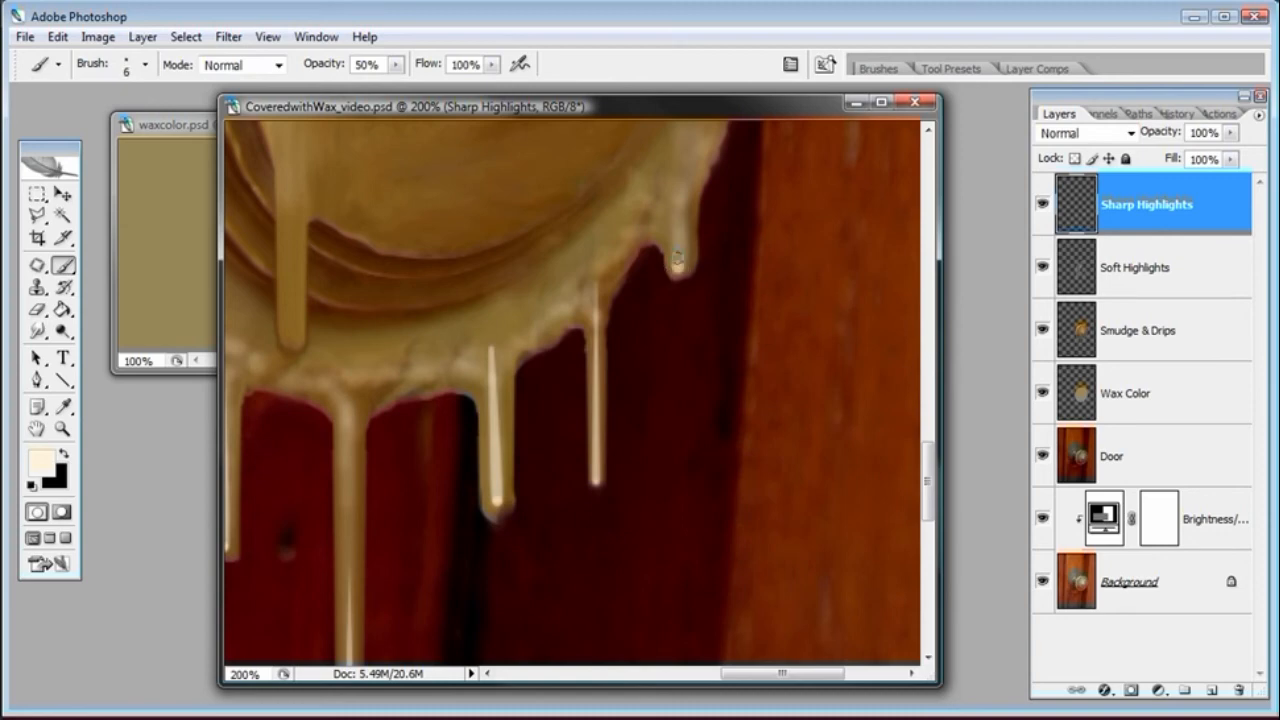
left_click_drag(677, 270, 677, 178)
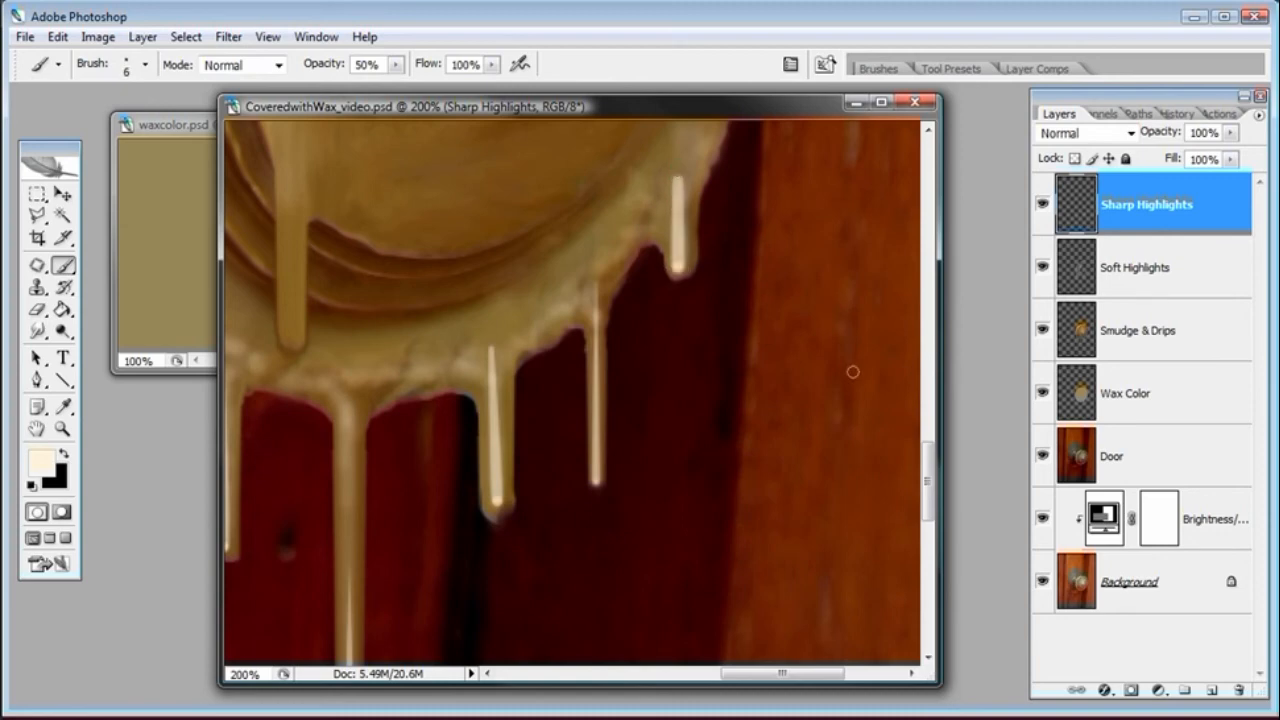
Select the Eraser and set its brush size to 51 px
key("ctrl+minus")
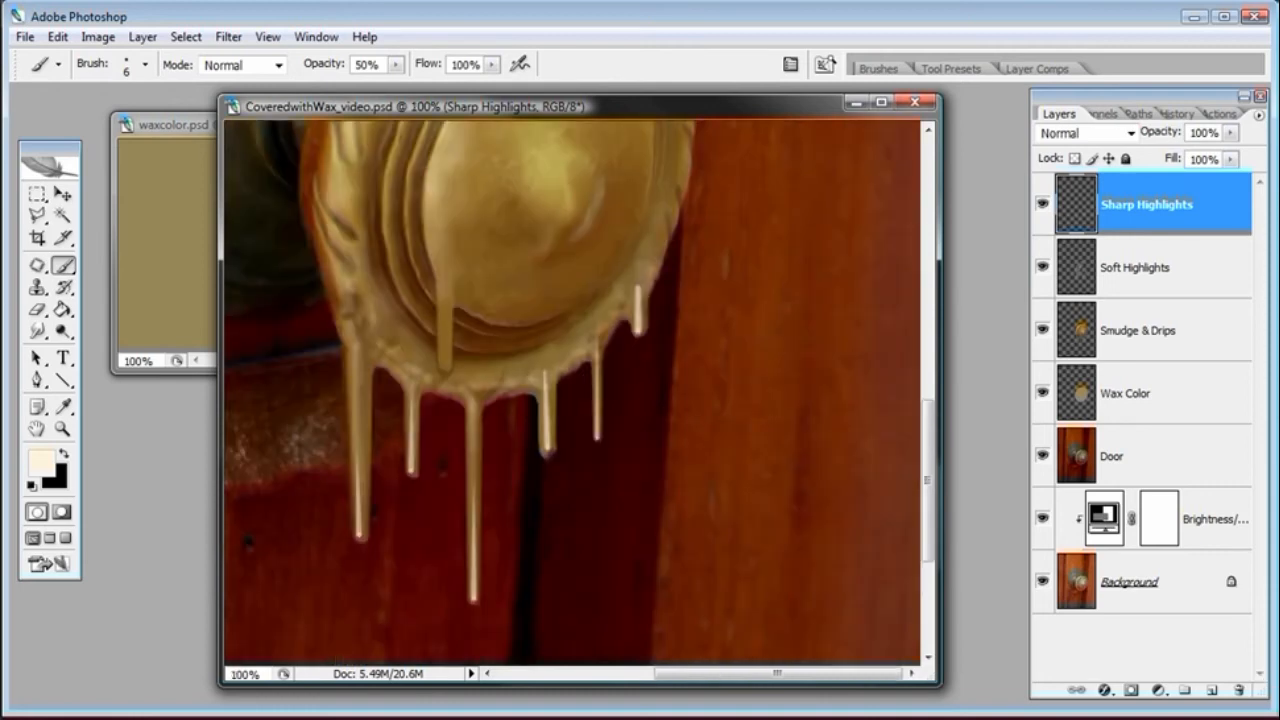
left_click(37, 309)
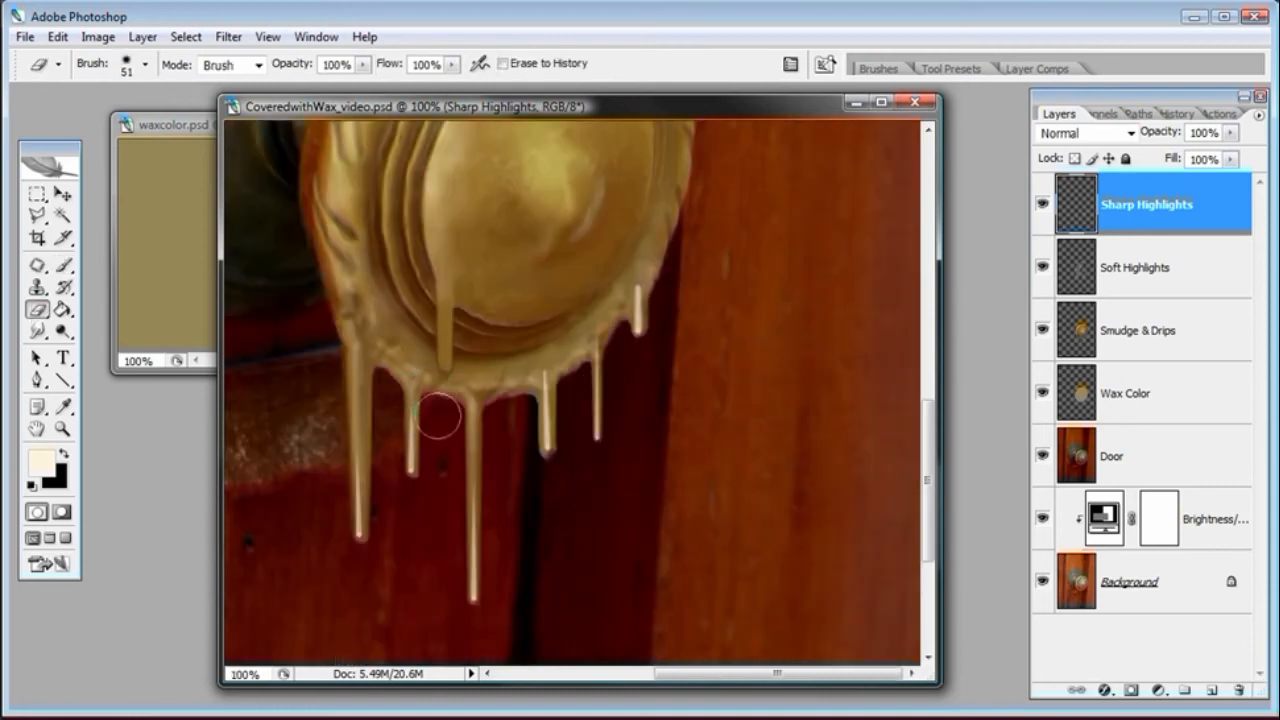
right_click(436, 430)
left_click_drag(517, 544, 455, 545)
left_click(535, 110)
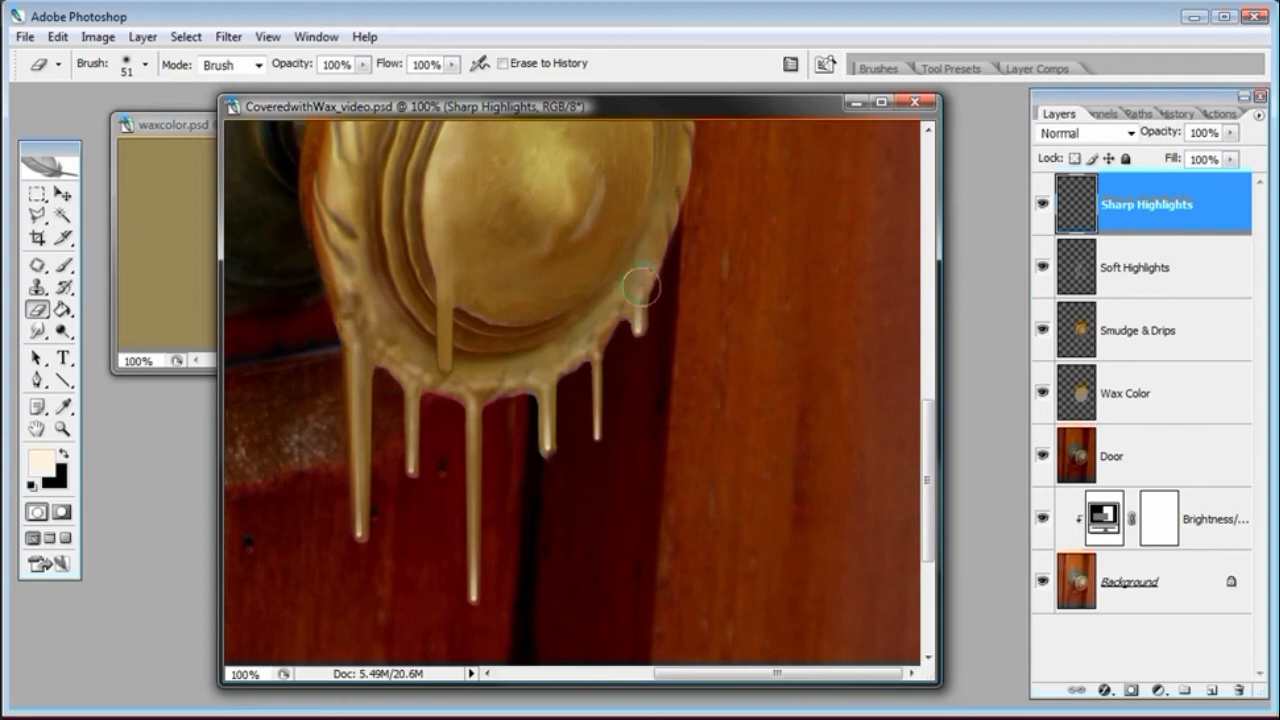
left_click(1229, 132)
mouse_move(1209, 153)
left_mouse_down()
mouse_move(1192, 154)
mouse_move(1232, 158)
left_mouse_up()
Paint a highlight line down the long central drip hanging from the knob, redoing it once
left_click(62, 428)
left_click(474, 361)
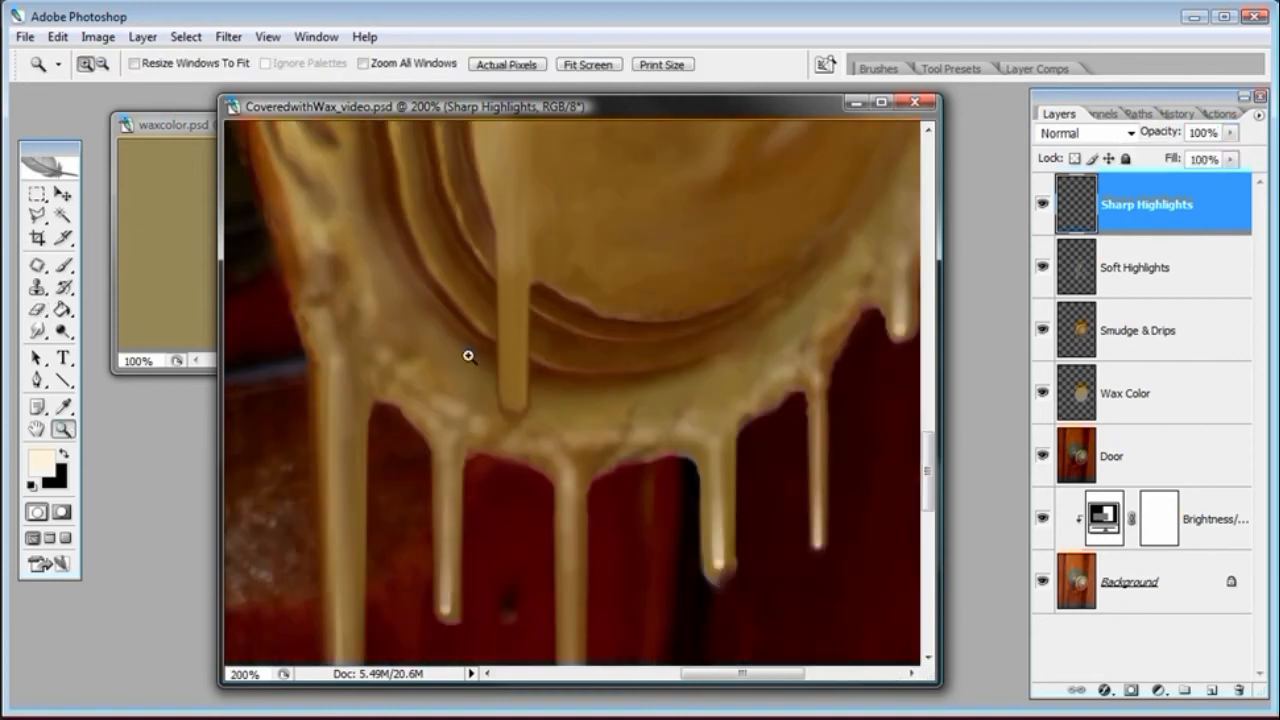
left_click(63, 265)
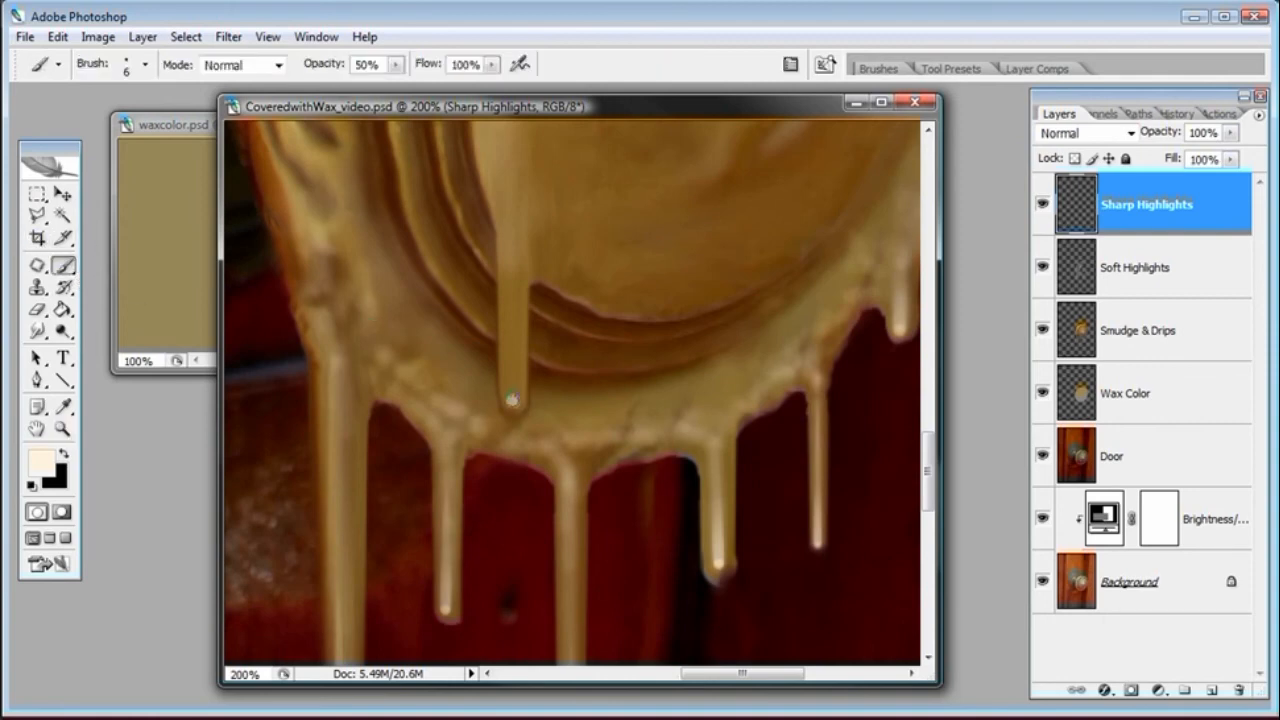
left_click(515, 202, "shift")
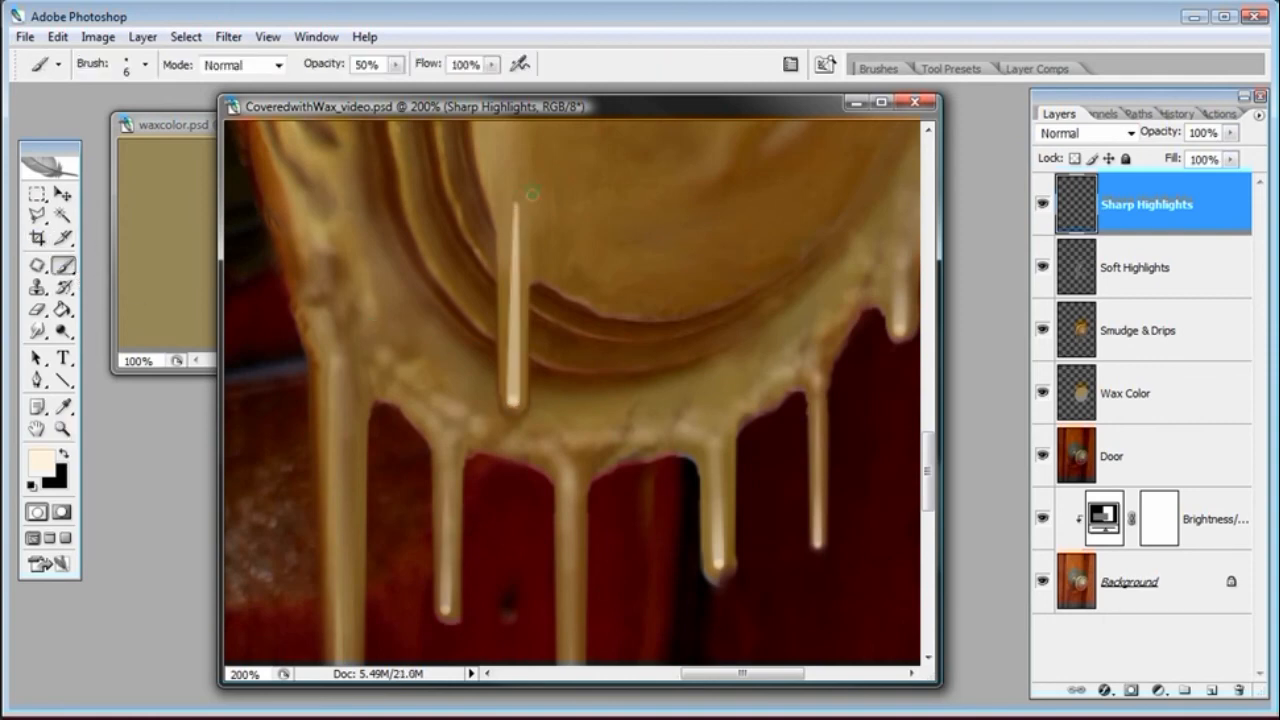
key("ctrl+z")
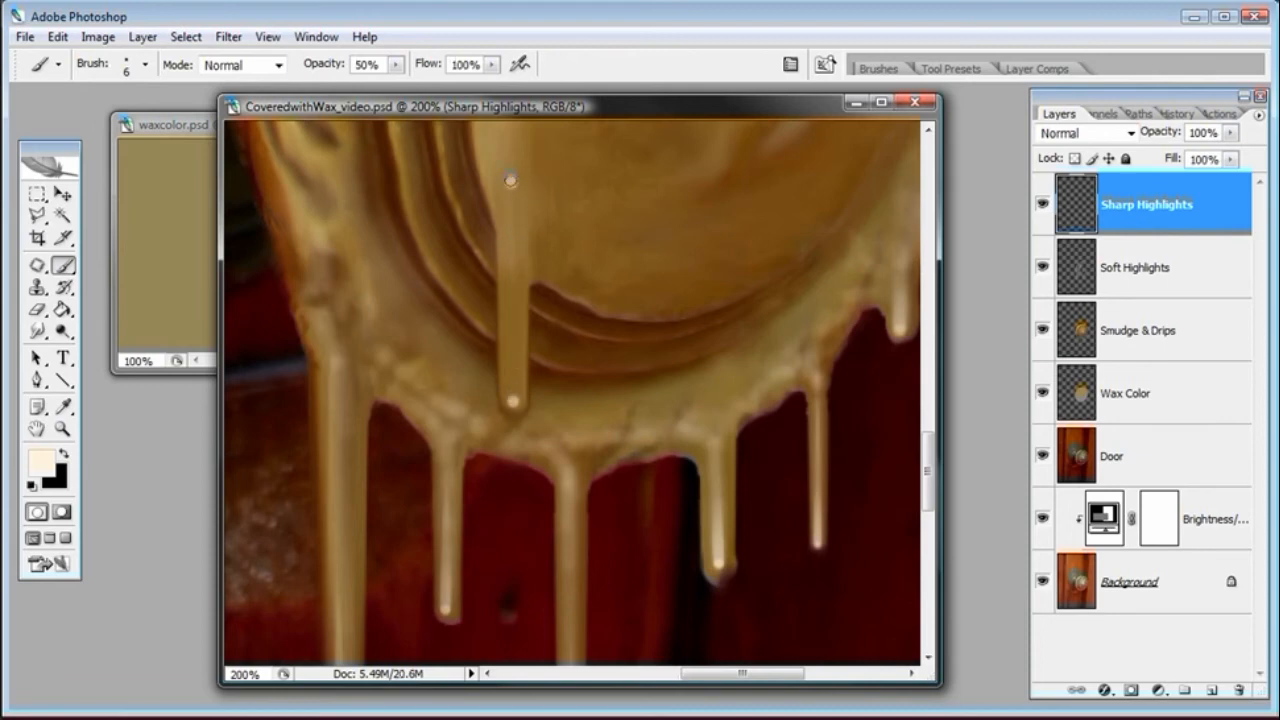
key("ctrl+alt+z")
key("ctrl+alt+z")
left_click(509, 182, "shift")
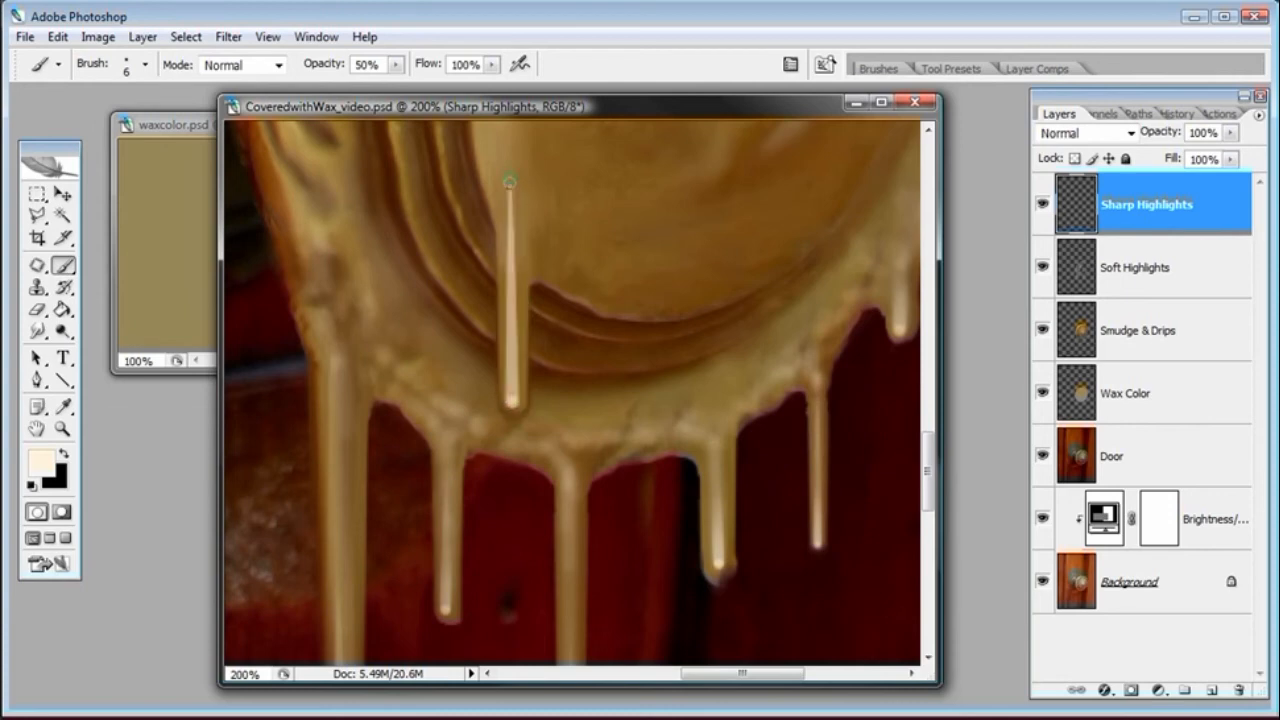
Erase the central drip's highlight line and step back to restore it
left_click(37, 309)
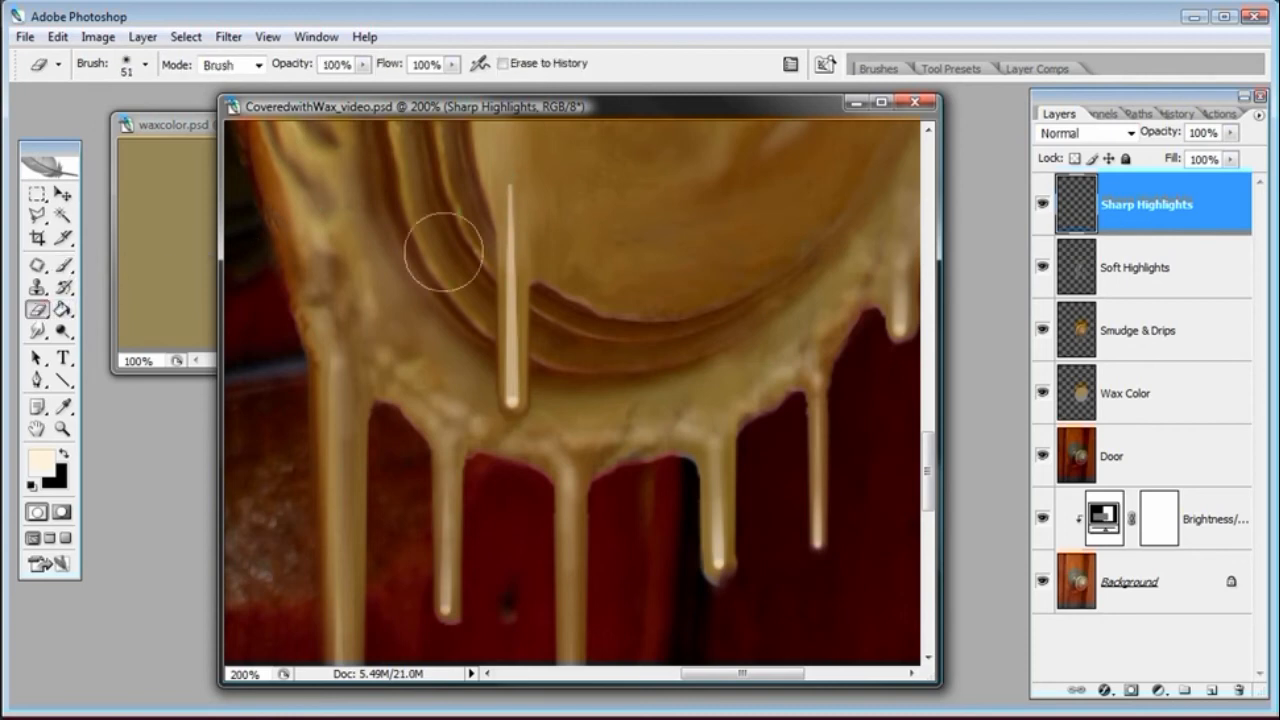
left_click(545, 192)
mouse_move(550, 195)
left_mouse_down()
mouse_move(569, 263)
mouse_move(560, 380)
left_mouse_up()
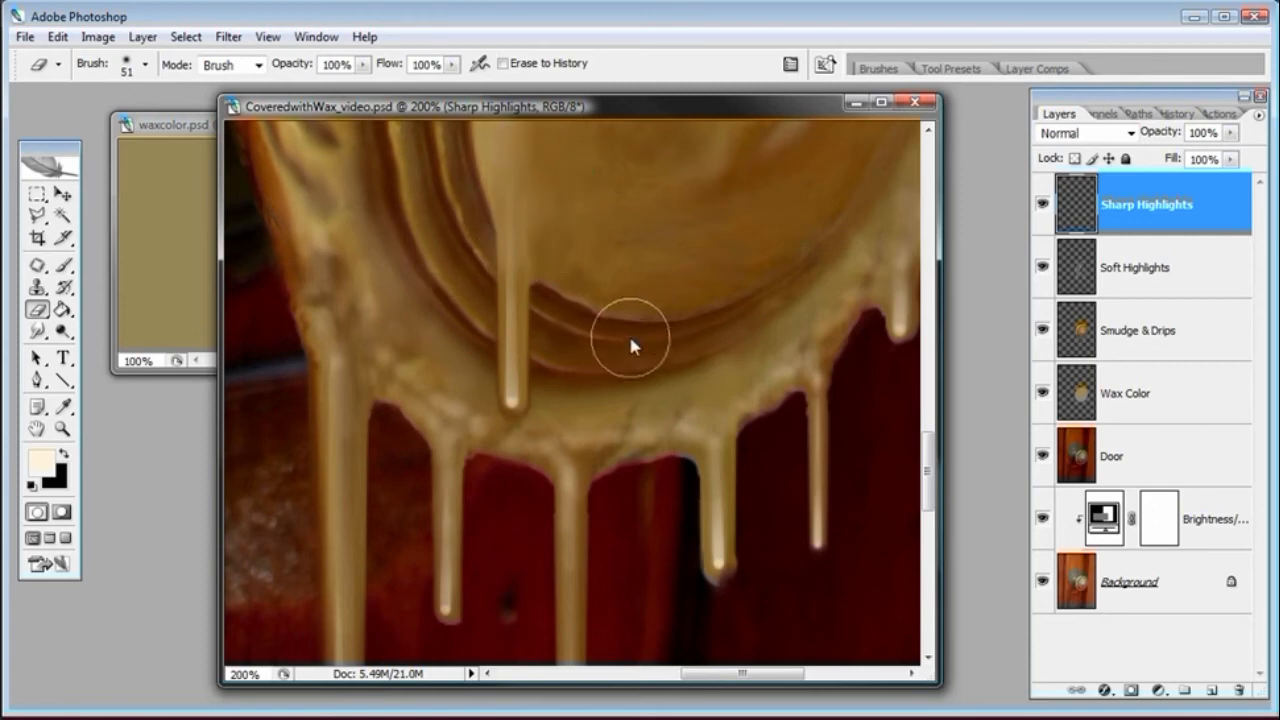
key("ctrl+alt+z")
key("ctrl+alt+z")
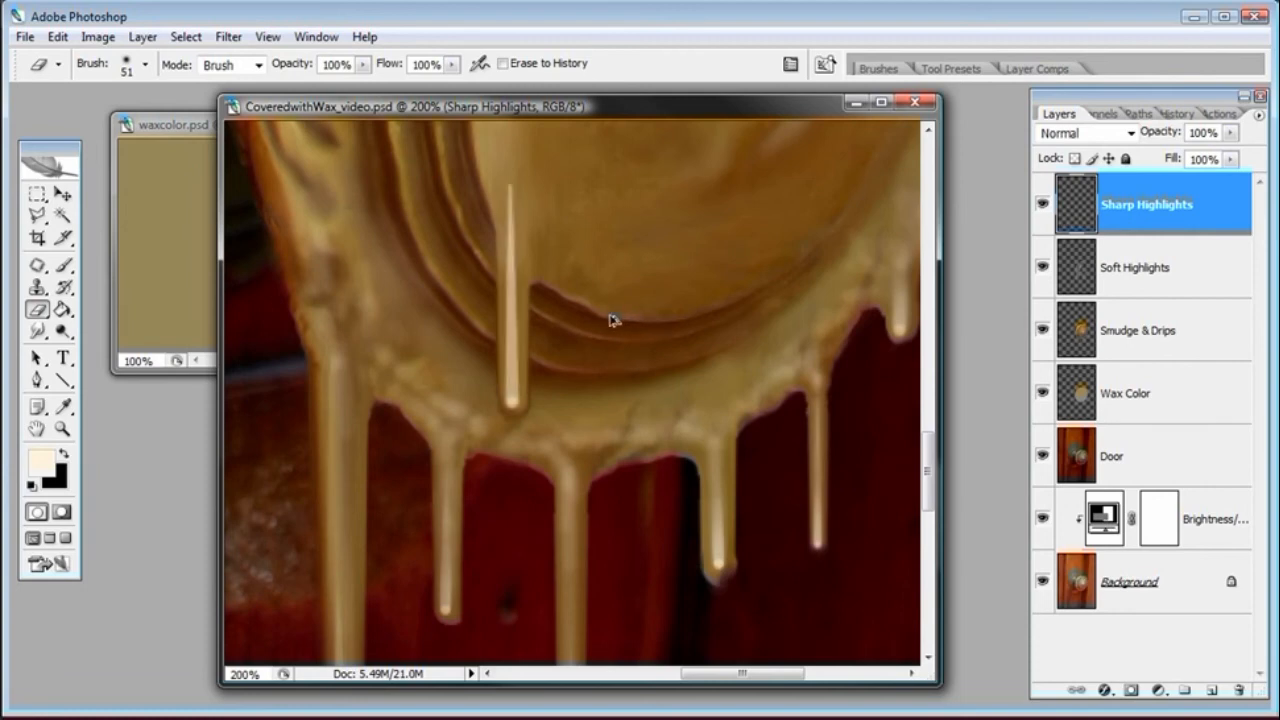
Set the brush to 4 px and paint a sharp highlight line down the long central drip
left_click(63, 265)
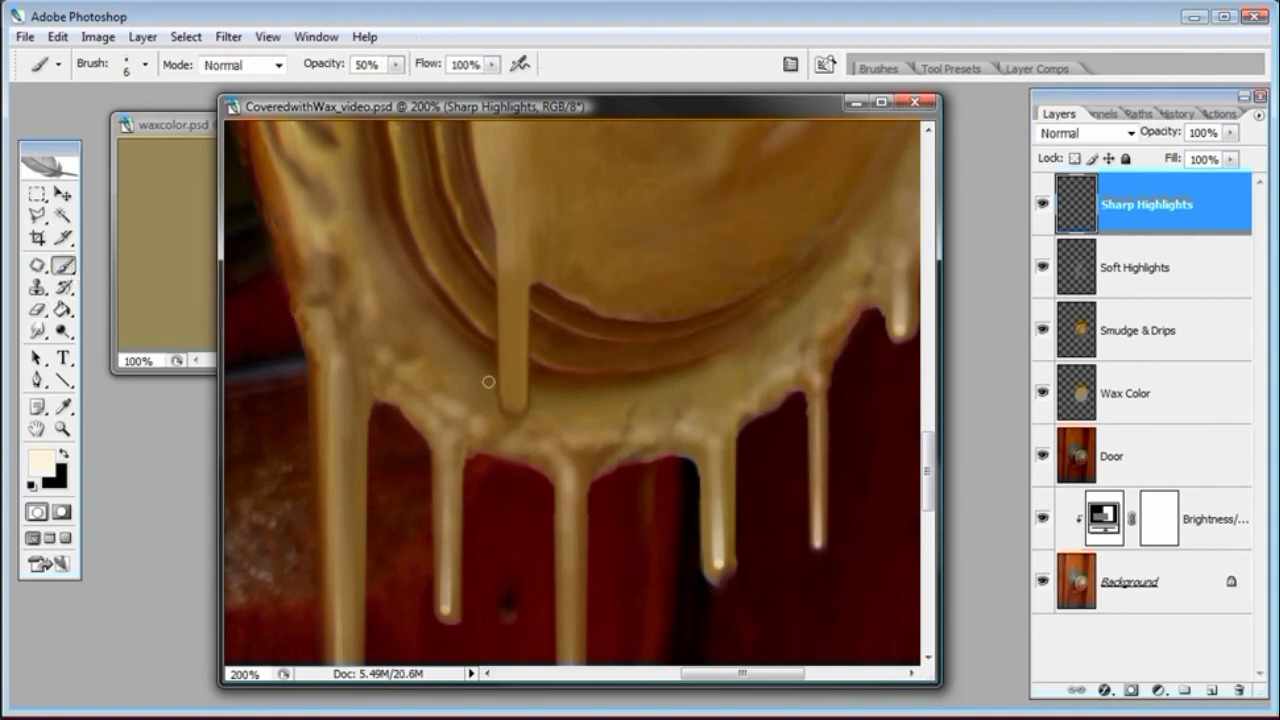
right_click(528, 396)
left_click(610, 115)
left_click(509, 206, "shift")
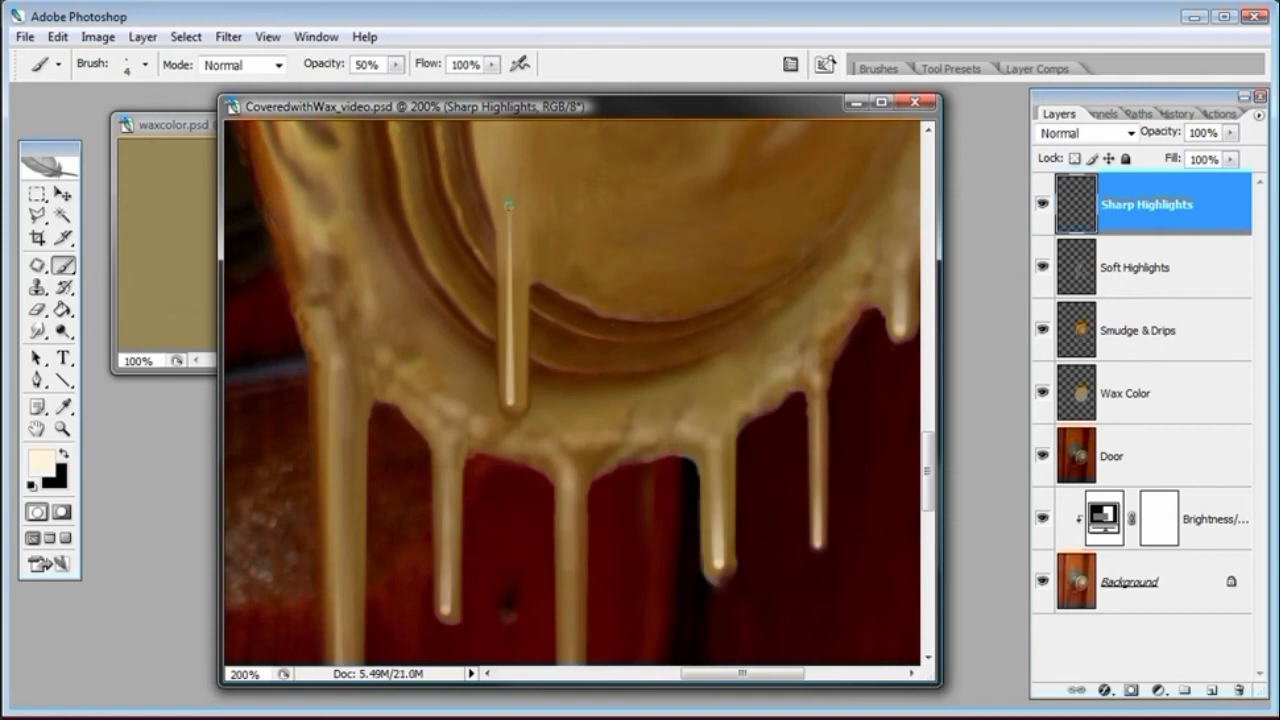
Erase the lower part of the central drip's highlight and smudge its top end
left_click(38, 309)
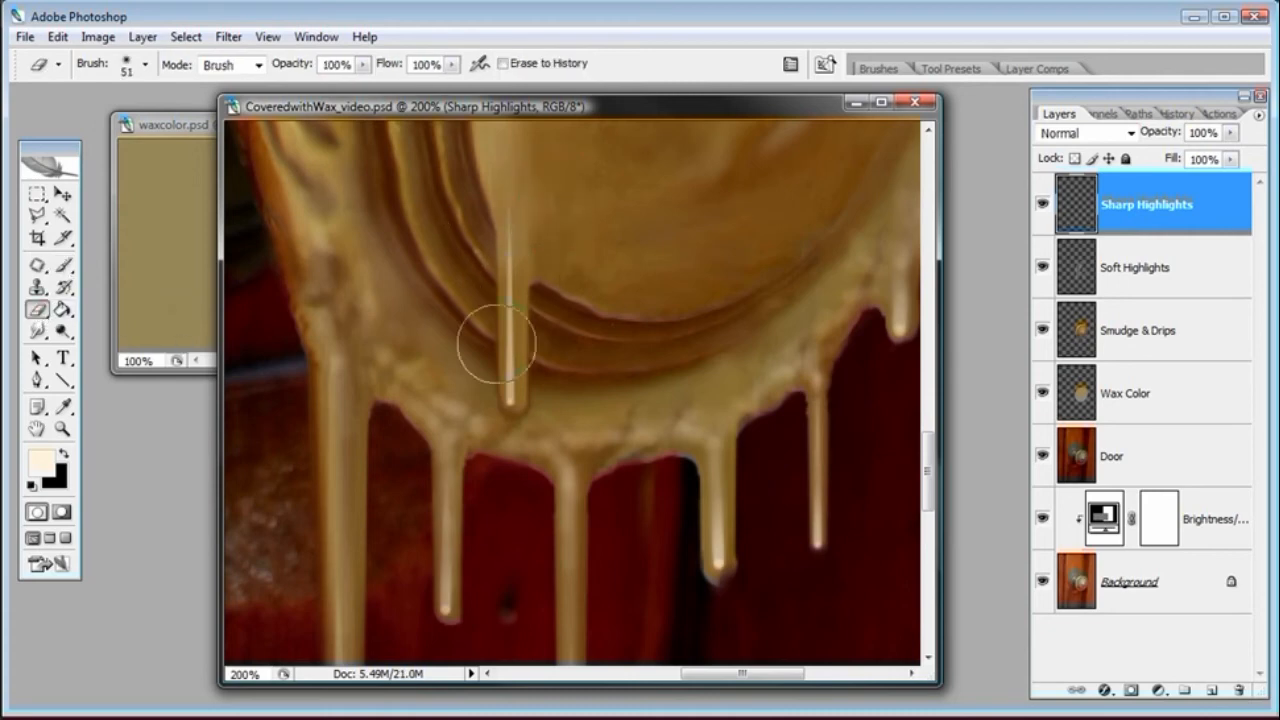
left_click_drag(467, 348, 461, 277)
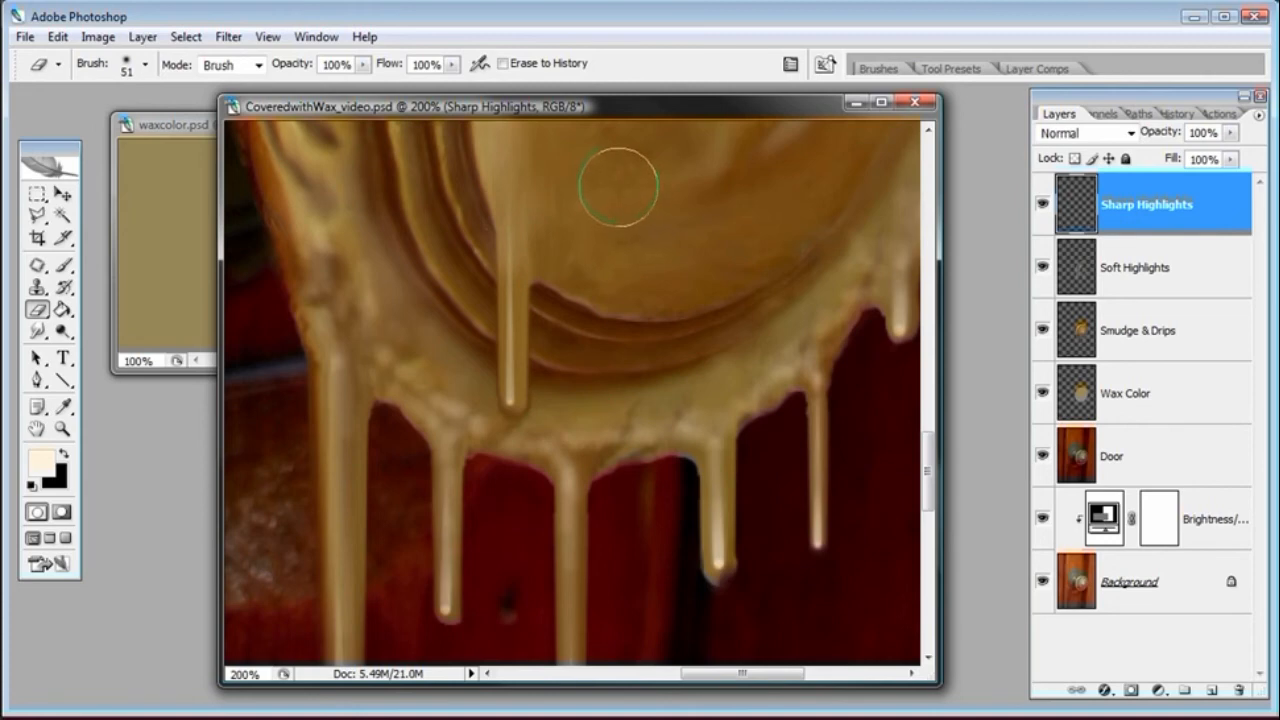
left_click(37, 331)
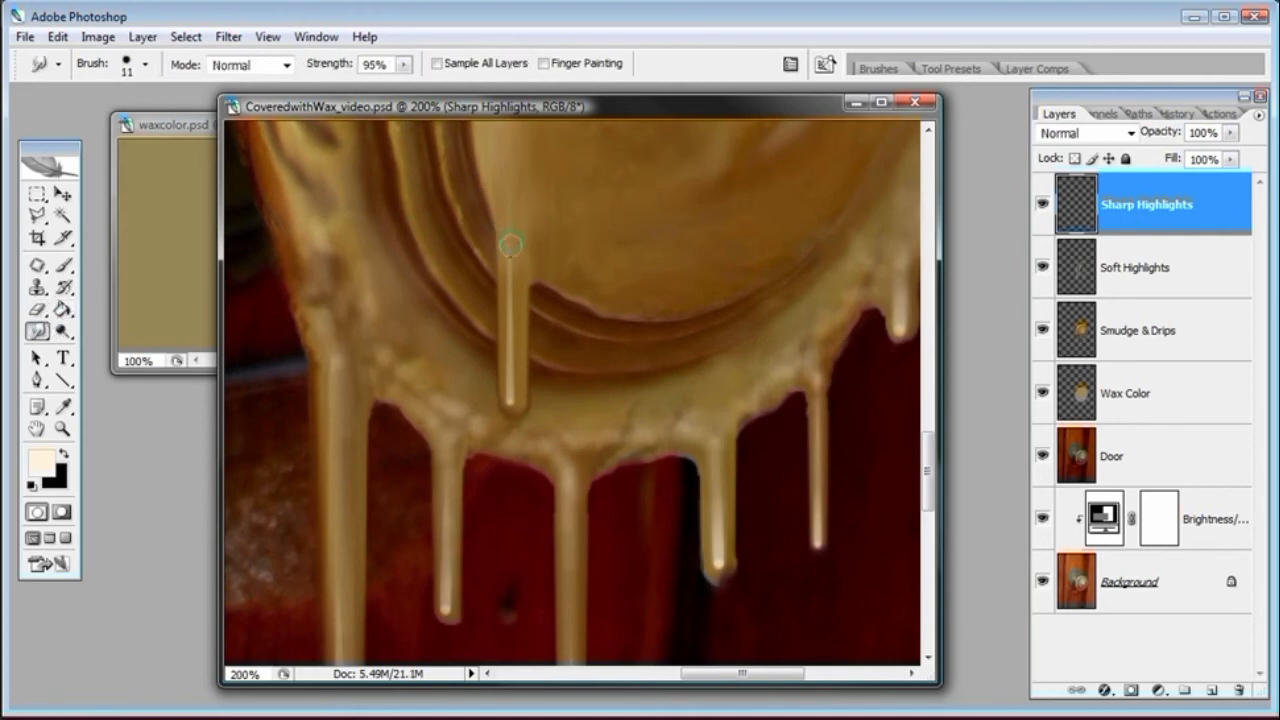
left_click_drag(514, 251, 508, 232)
On the Soft Highlights layer, turn off the brush's size Fade and paint a 10% opacity stroke along the central drip
left_click(1150, 285)
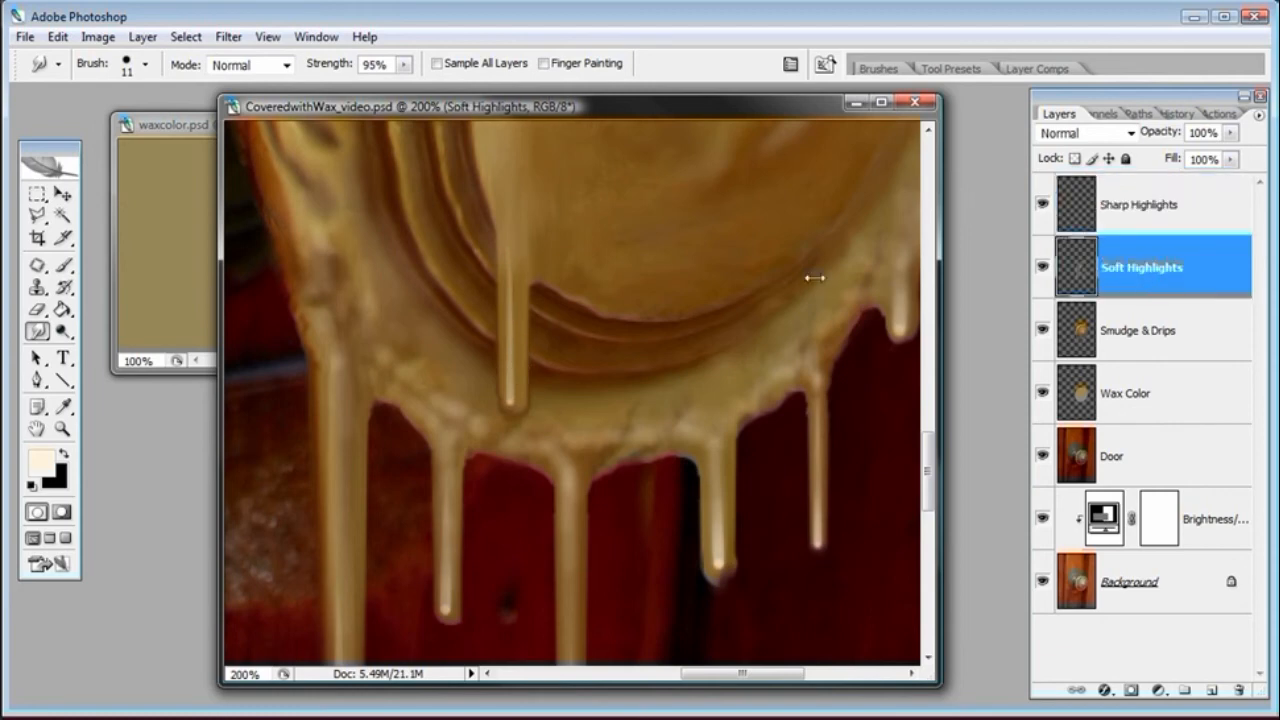
left_click(64, 265)
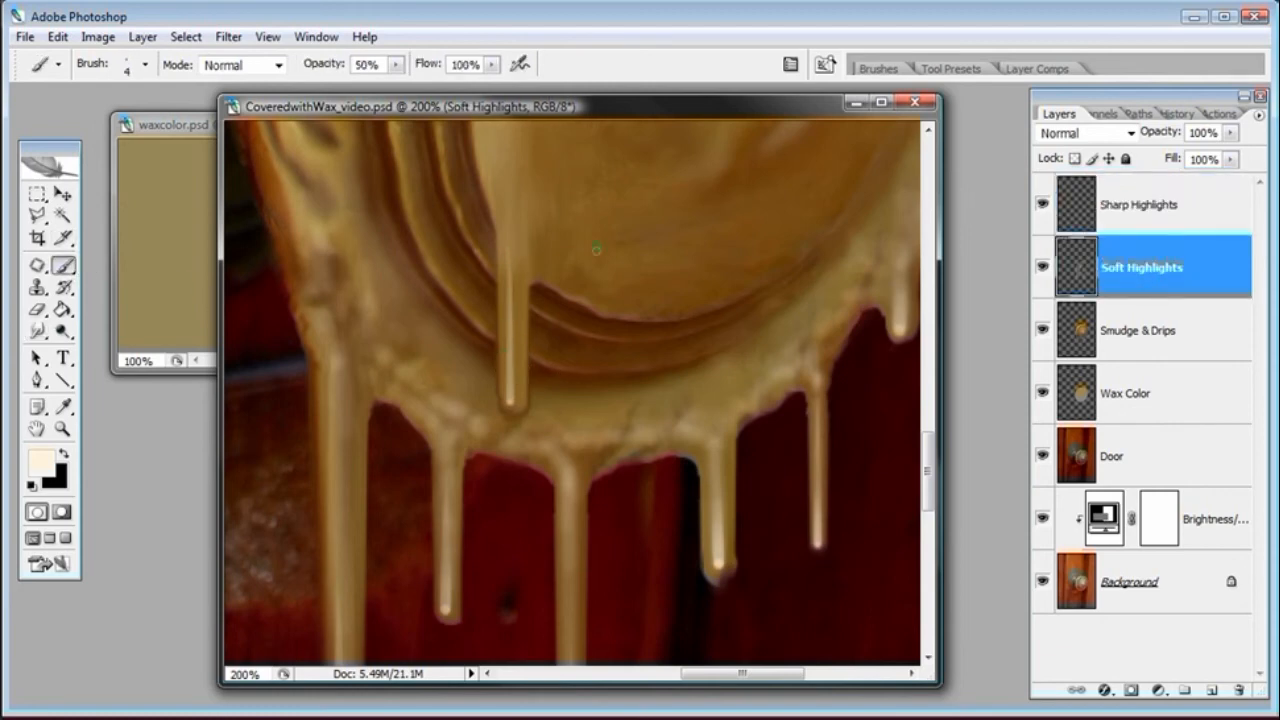
left_click(790, 64)
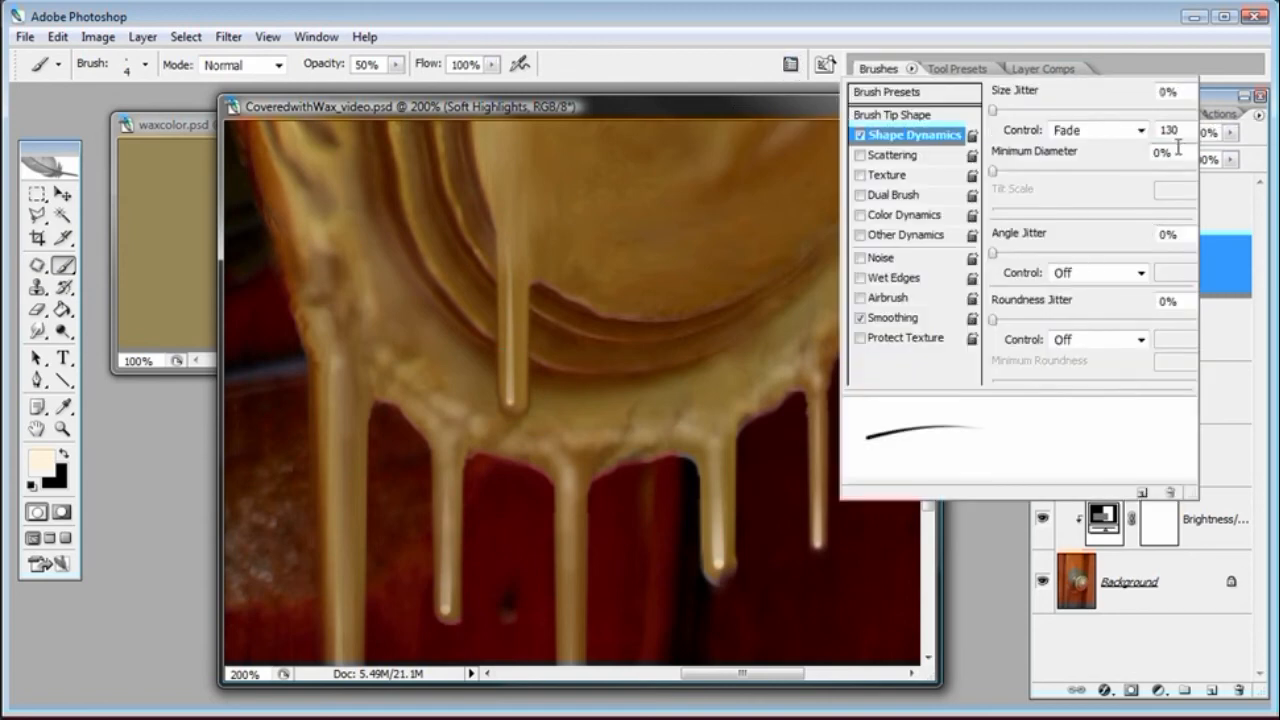
left_click(1140, 130)
left_click(1100, 143)
left_click(737, 133)
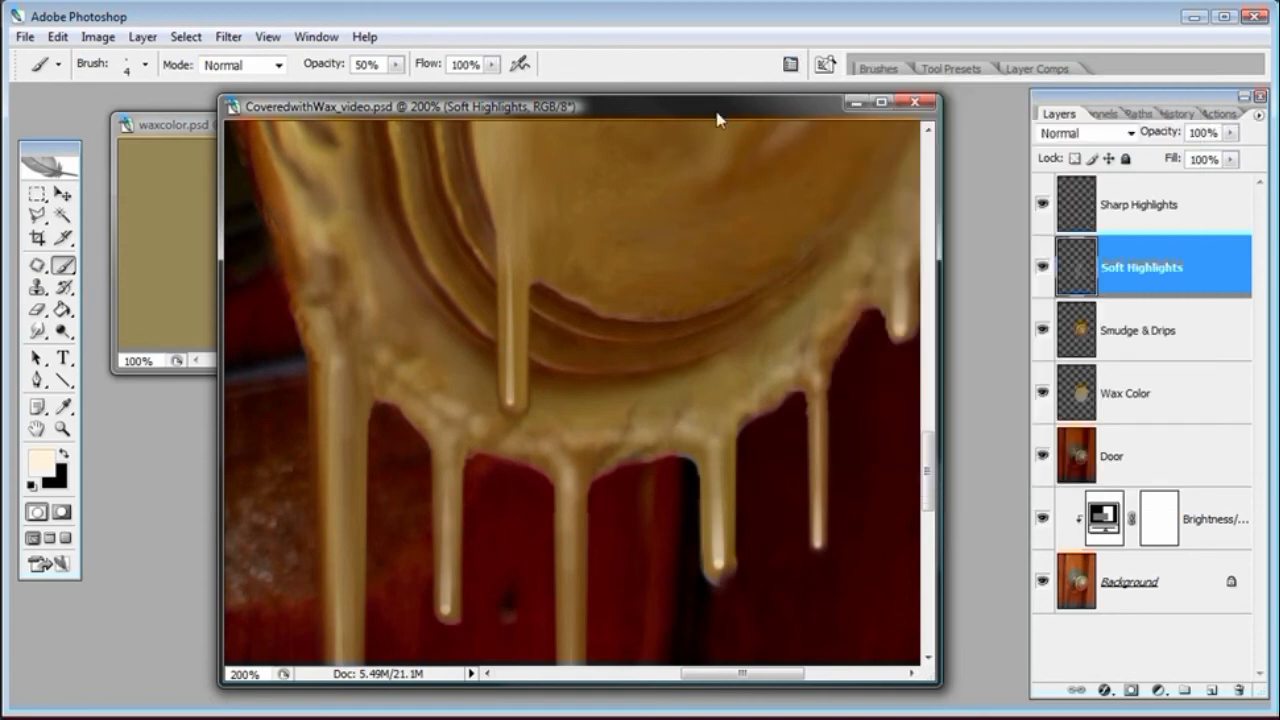
left_click(336, 66)
mouse_move(508, 363)
left_mouse_down()
mouse_move(498, 232)
mouse_move(510, 215)
left_mouse_up()
Switch to the Sharp Highlights layer and paint a 10% opacity stroke over the upper central drip
key("alt+bracketright")
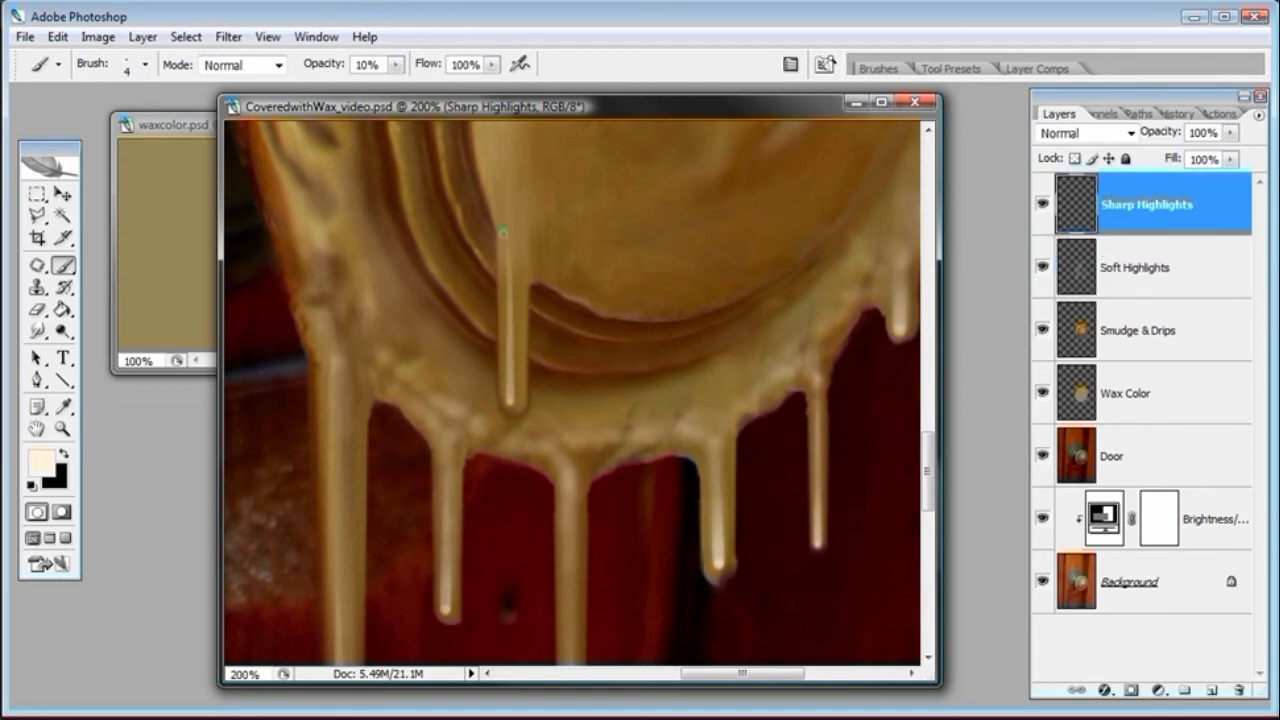
left_click_drag(505, 248, 501, 284)
key("ctrl+z")
left_click_drag(503, 218, 514, 270)
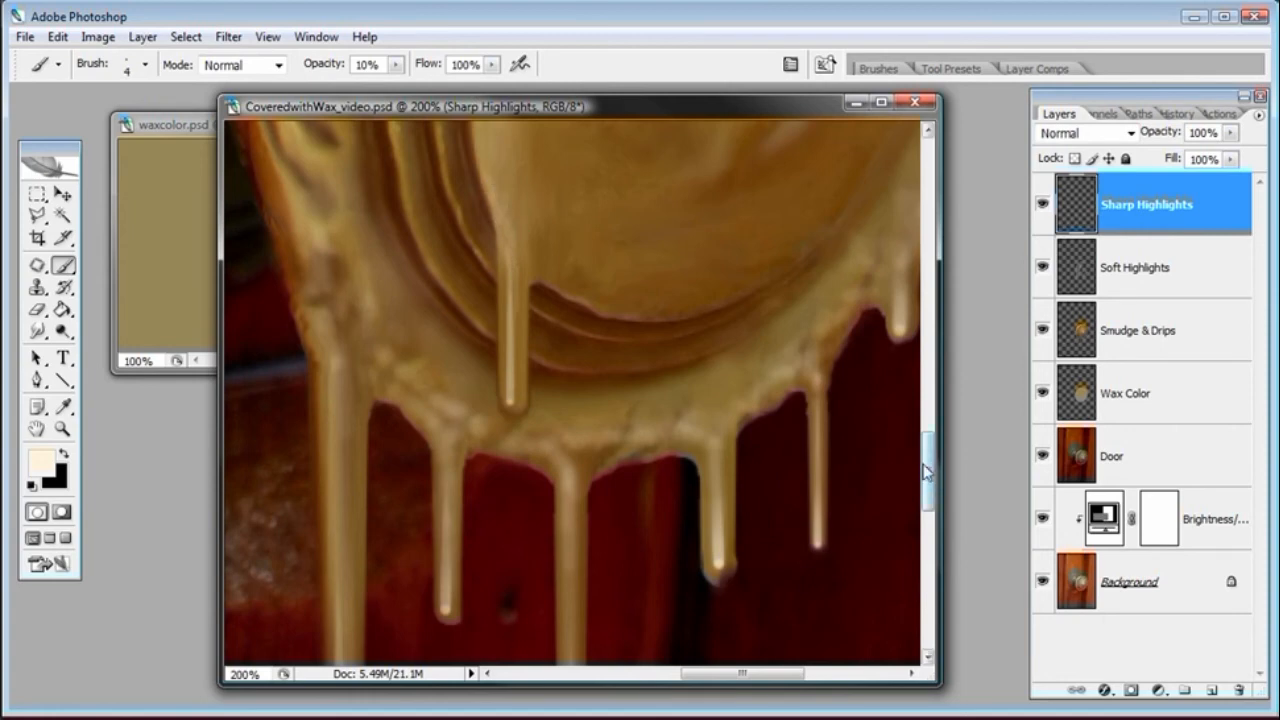
Try an 8 px highlight stroke down the central drip and step back twice
left_click_drag(927, 478, 927, 458)
right_click(494, 310)
left_click_drag(527, 352, 531, 352)
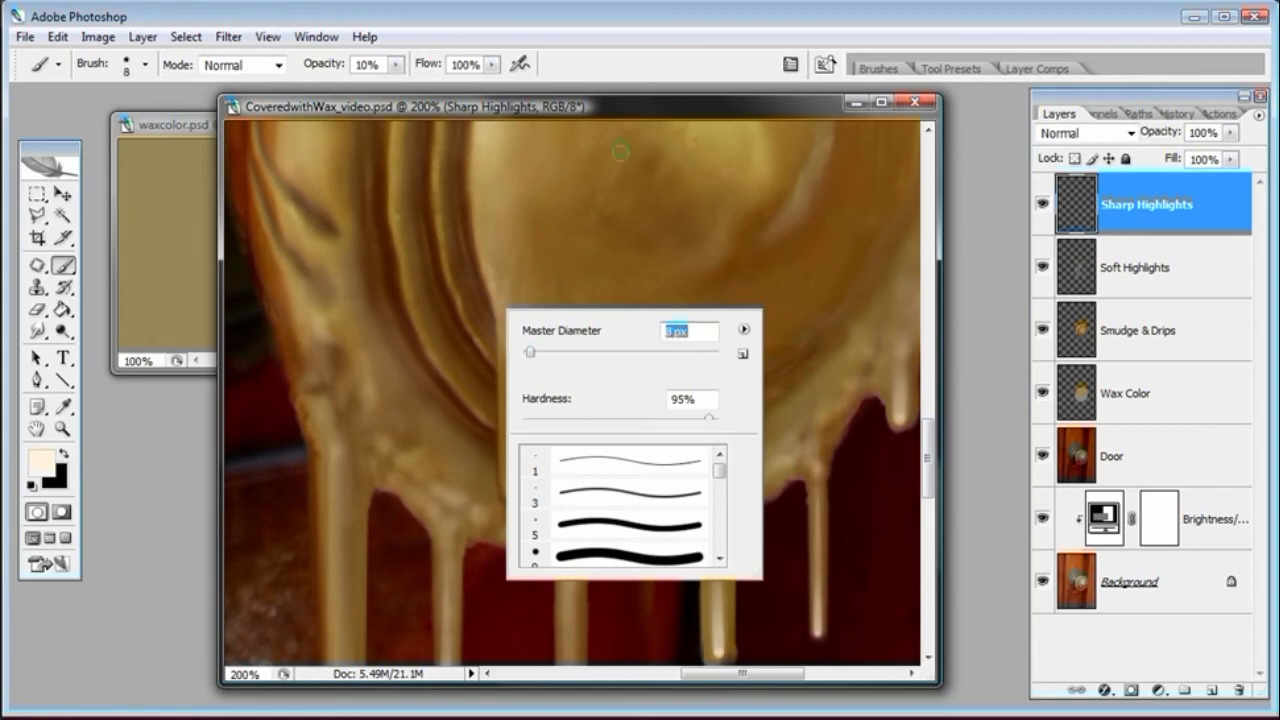
left_click(619, 114)
left_click_drag(489, 266, 515, 346)
key("ctrl+alt+z")
key("ctrl+alt+z")
Lower the brush's hardness
right_click(521, 317)
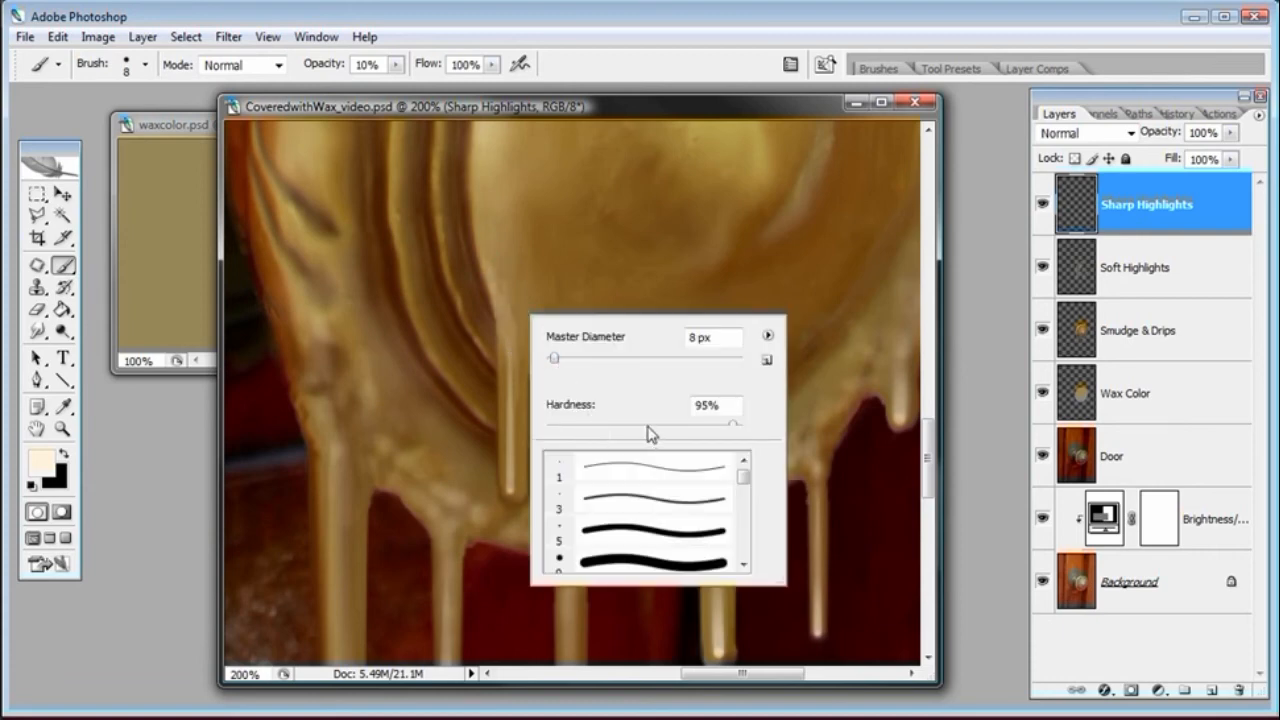
left_click_drag(574, 430, 543, 430)
left_click(588, 111)
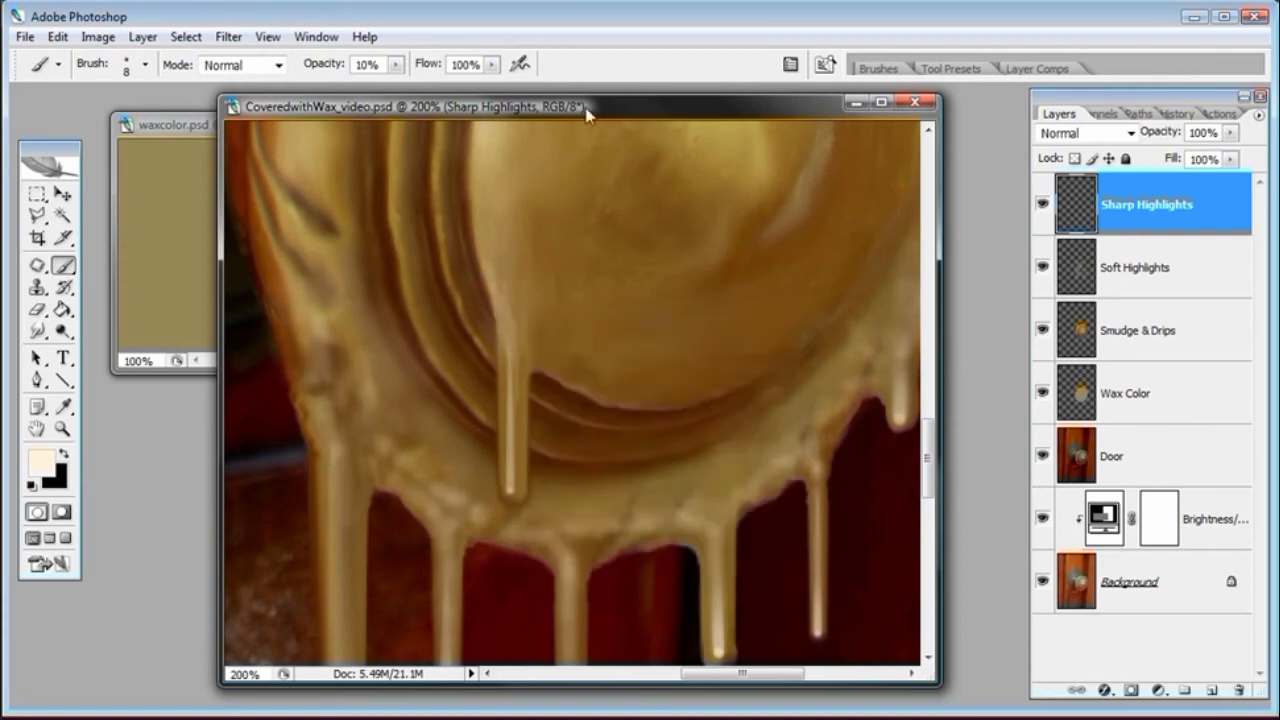
Paint several 8 px highlight strokes along the central drip on the Sharp Highlights layer
left_click_drag(510, 368, 512, 487)
mouse_move(511, 387)
left_mouse_down()
mouse_move(510, 455)
mouse_move(509, 342)
mouse_move(512, 485)
left_mouse_up()
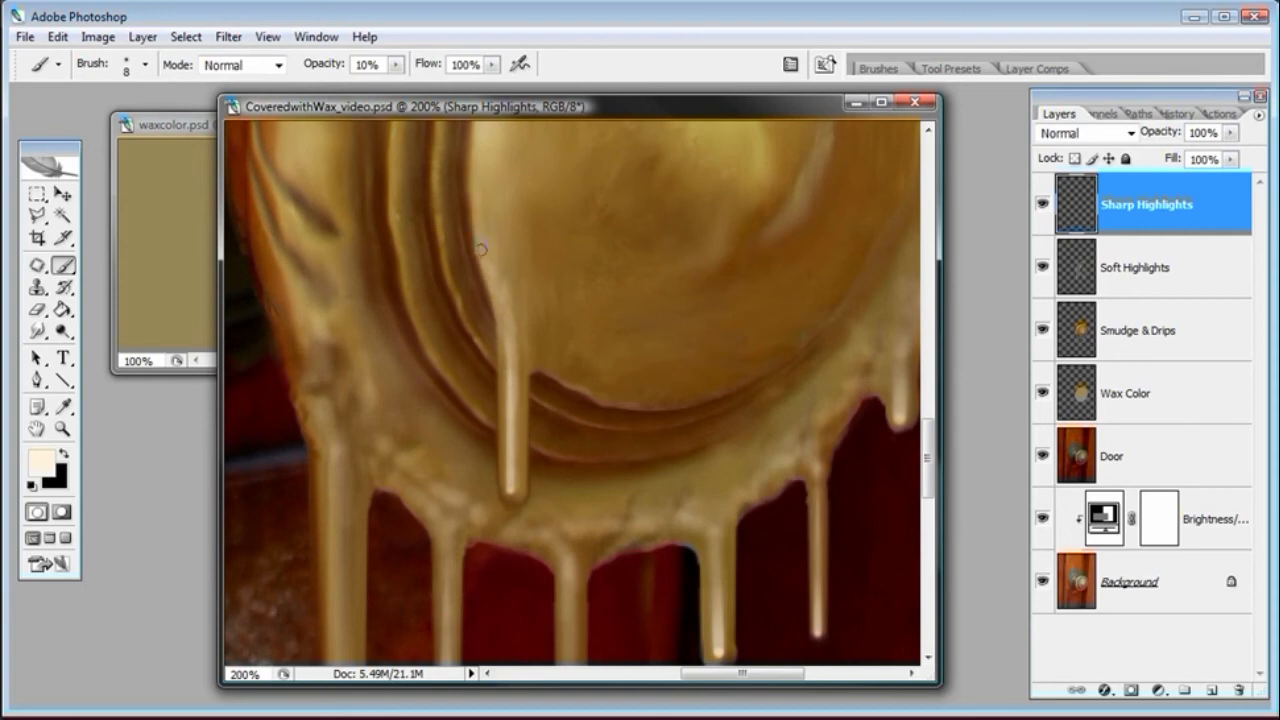
mouse_move(484, 261)
left_mouse_down()
mouse_move(478, 190)
mouse_move(476, 240)
mouse_move(522, 360)
left_mouse_up()
right_click(574, 309)
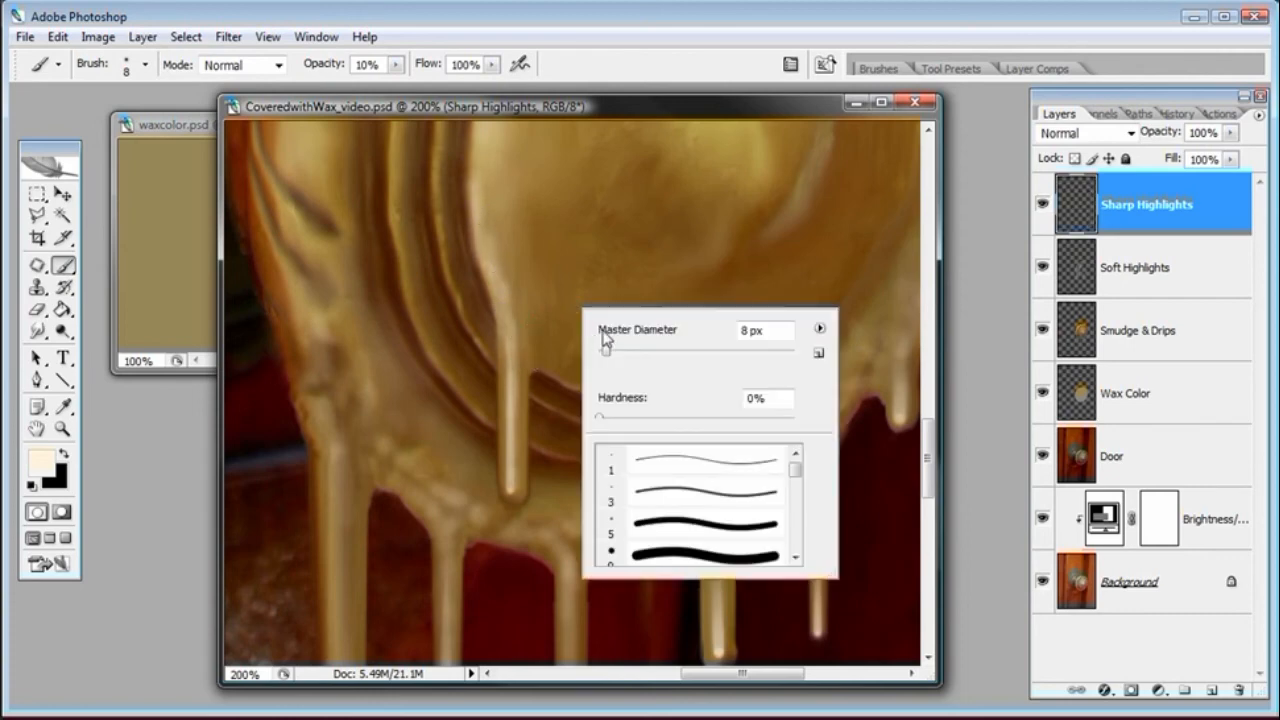
left_click(598, 100)
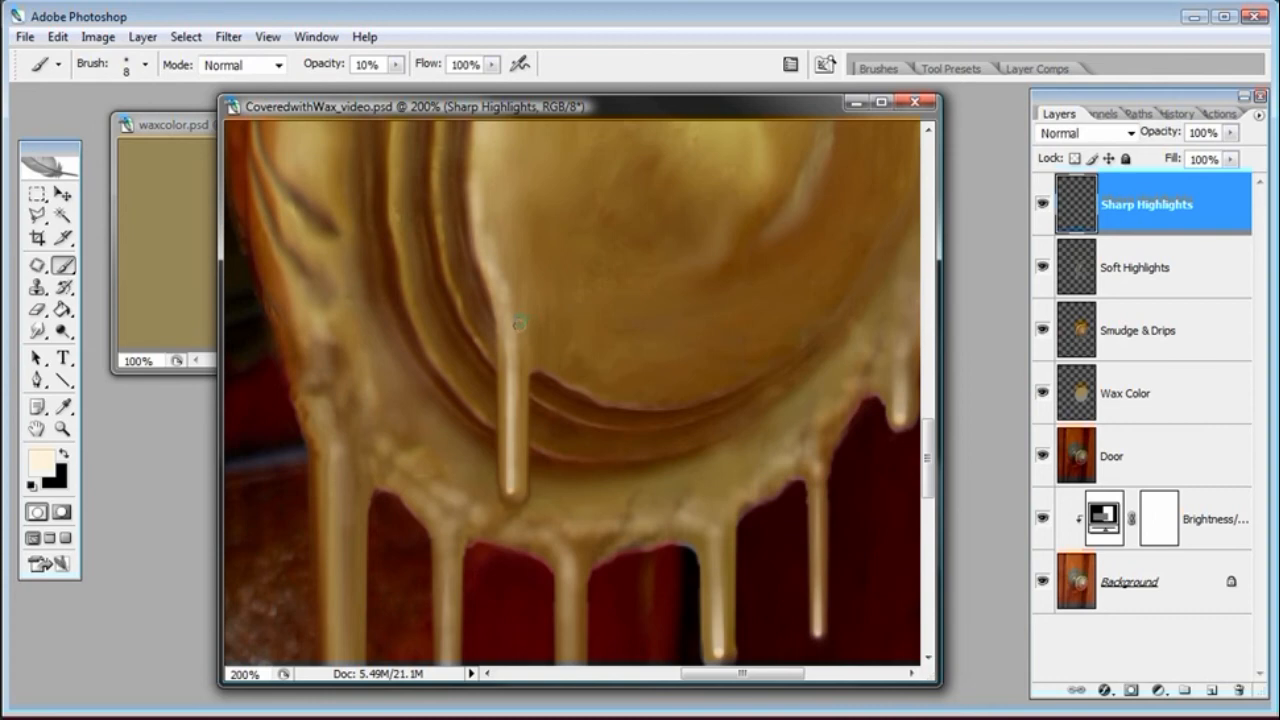
left_click_drag(511, 303, 498, 261)
Set the brush diameter to 30 px and erase the highlight where the central drip meets the knob with the Eraser
right_click(535, 298)
left_click(640, 341)
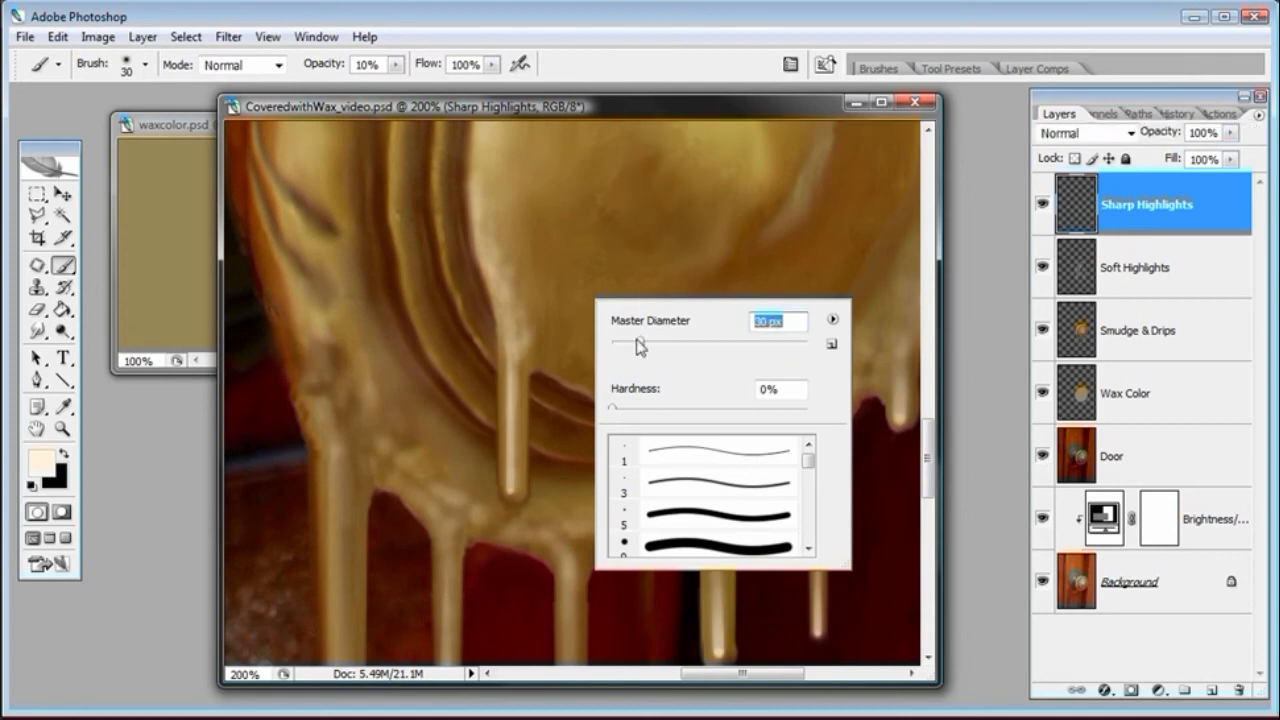
key("Return")
left_click(38, 312)
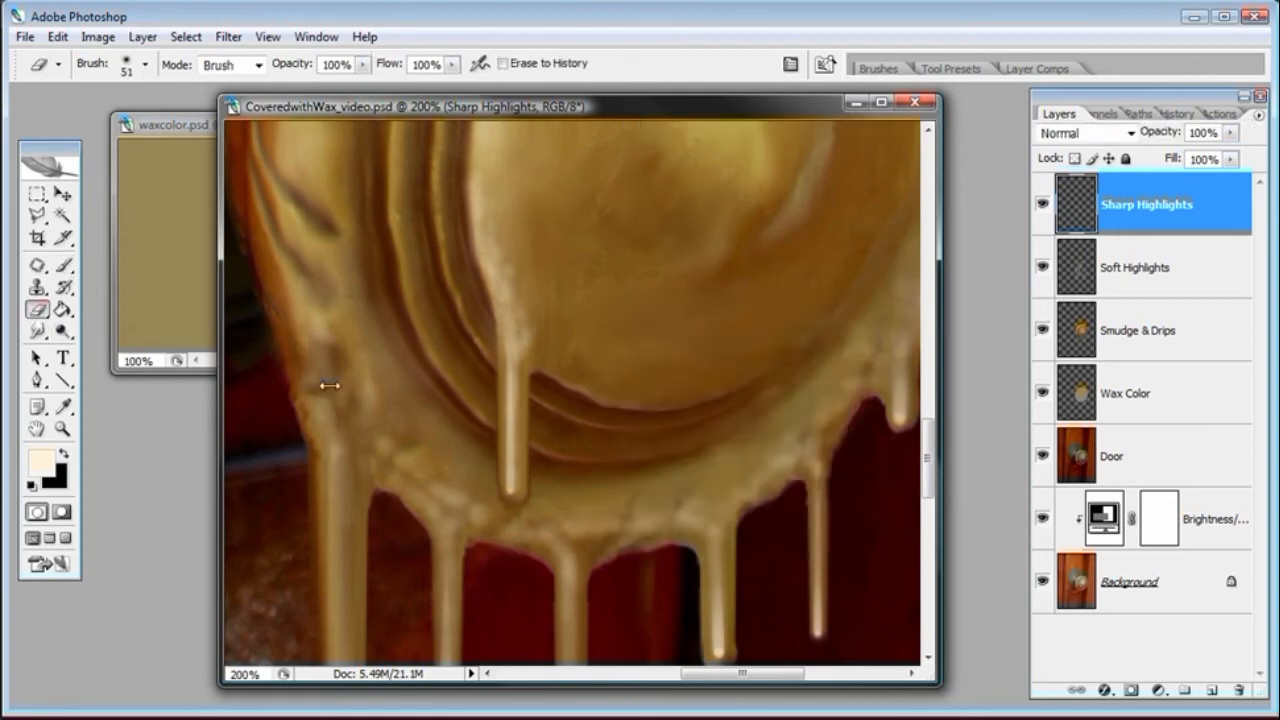
left_click_drag(528, 277, 552, 305)
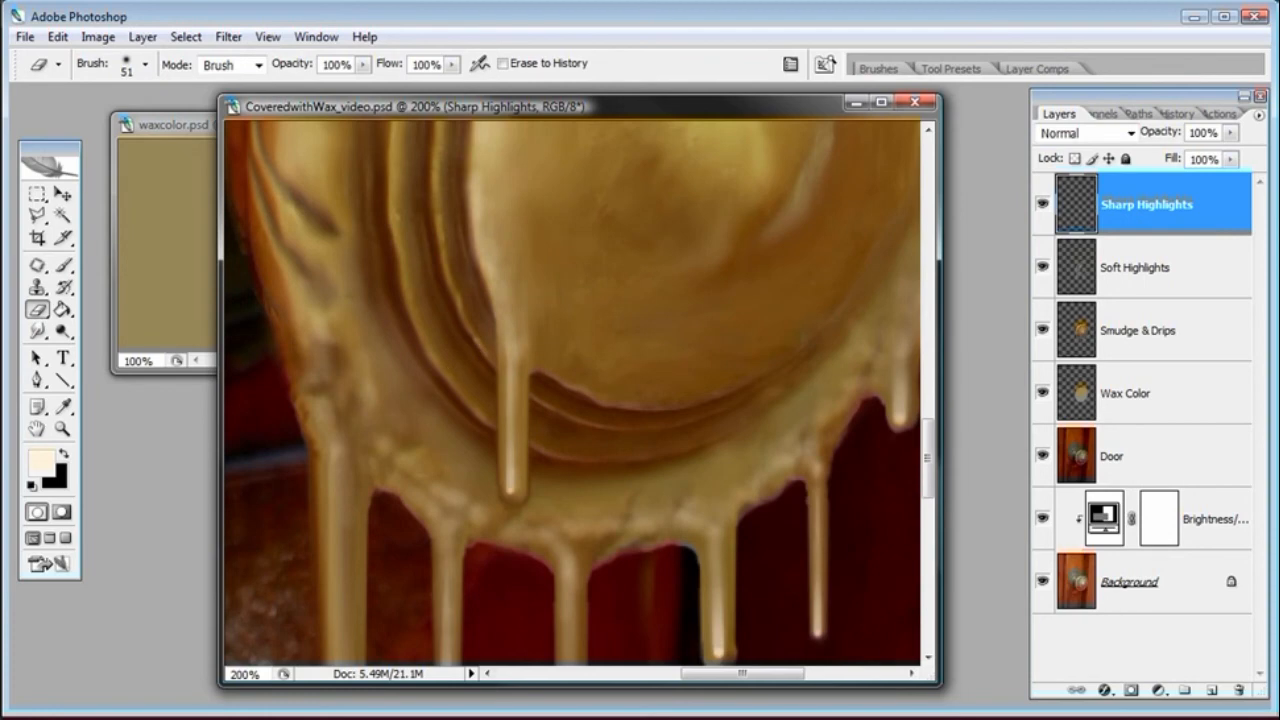
Set the brush to 9 px diameter with hardness raised to about 48%
key("ctrl+minus")
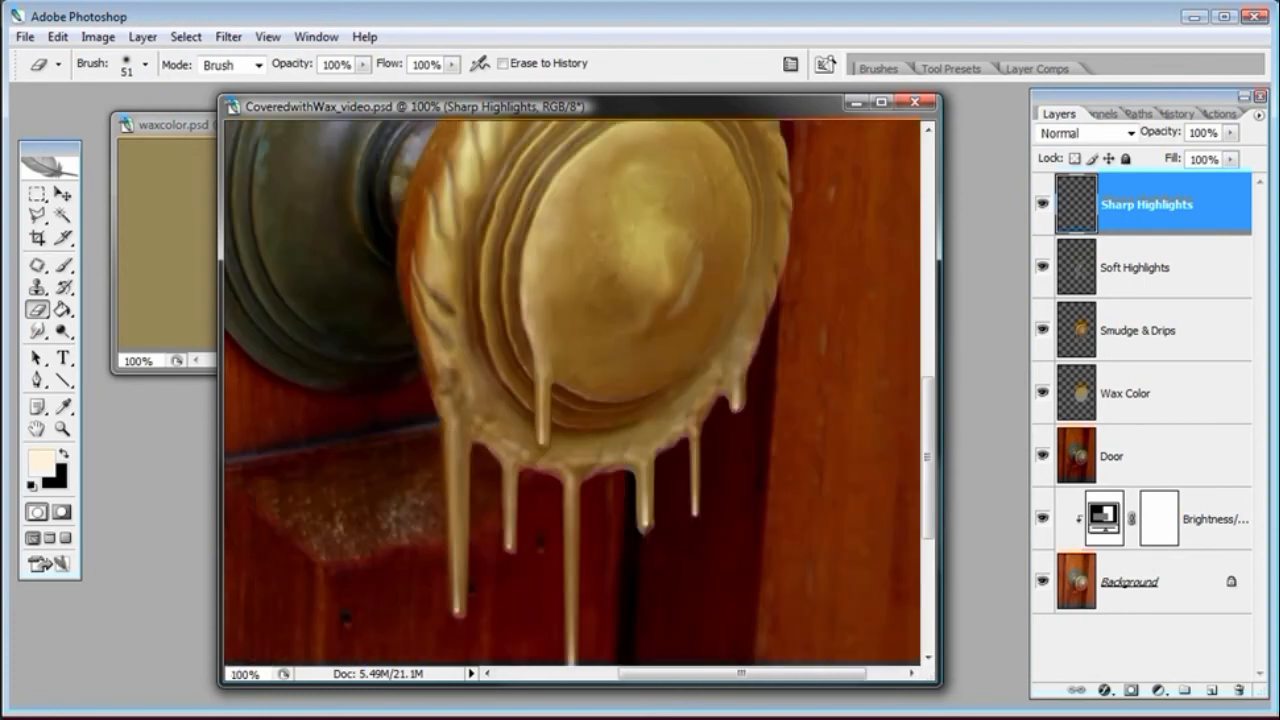
key("ctrl+minus")
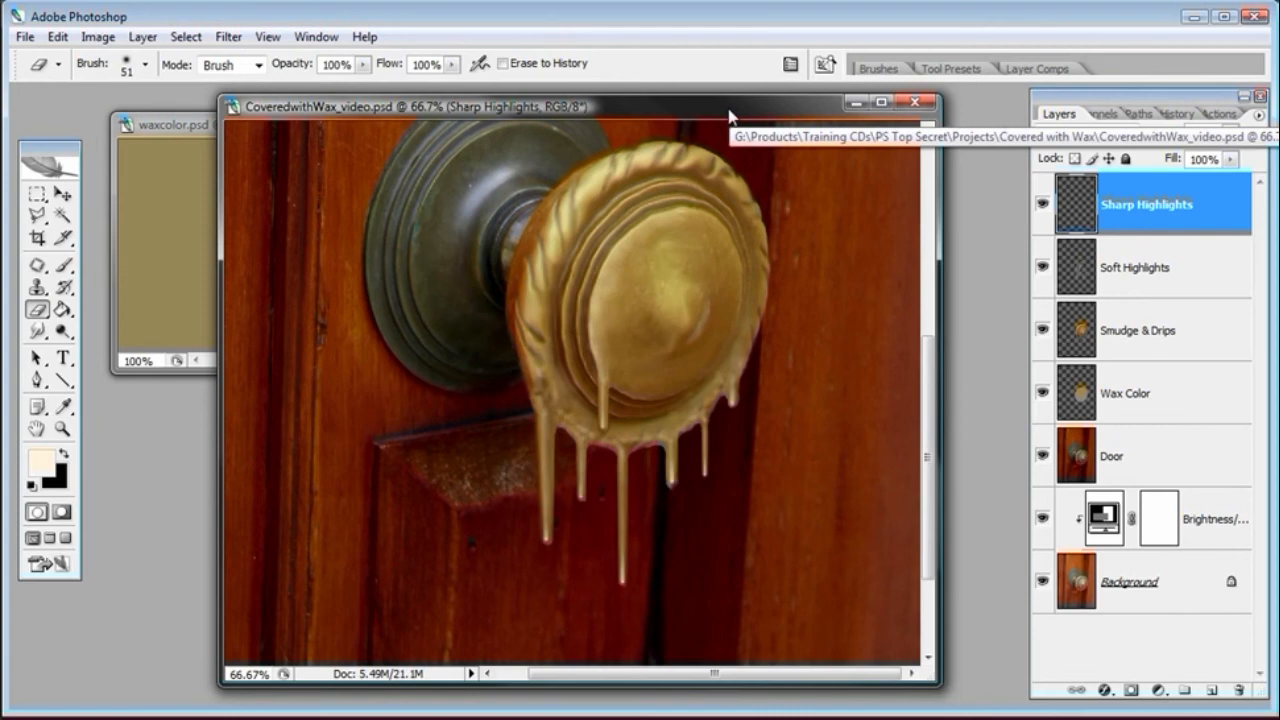
left_click(66, 430)
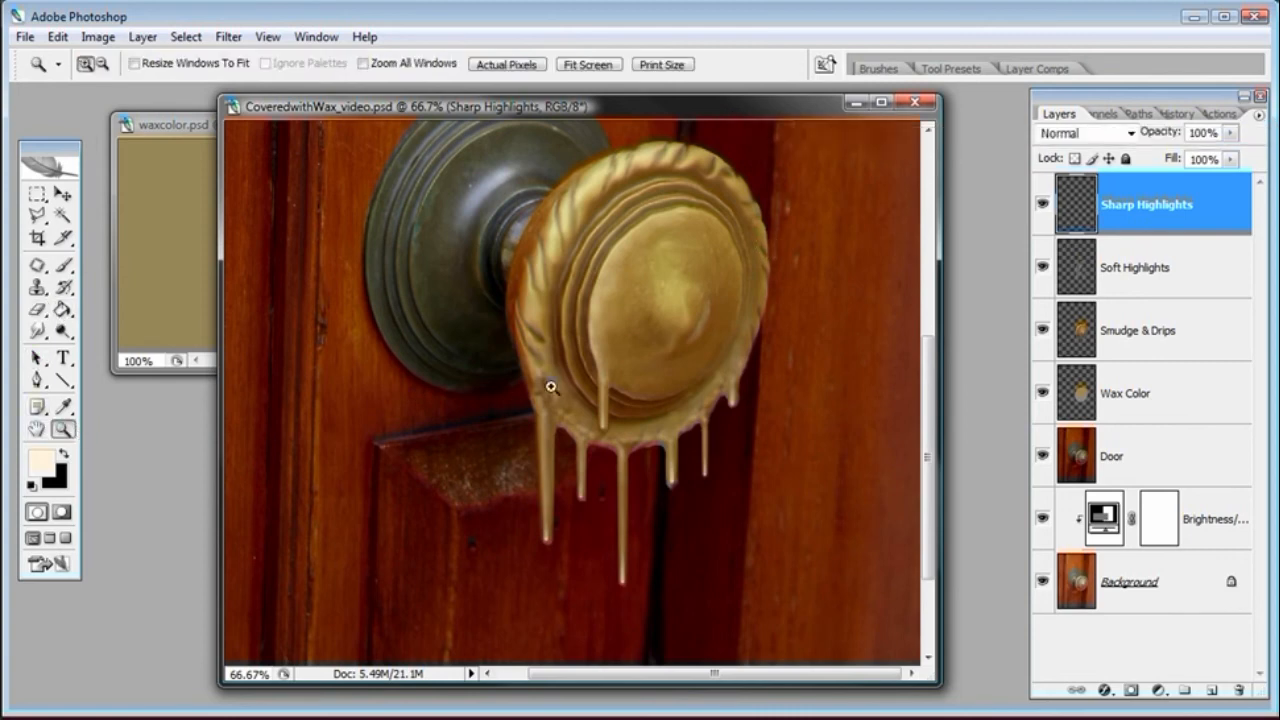
left_click(630, 337)
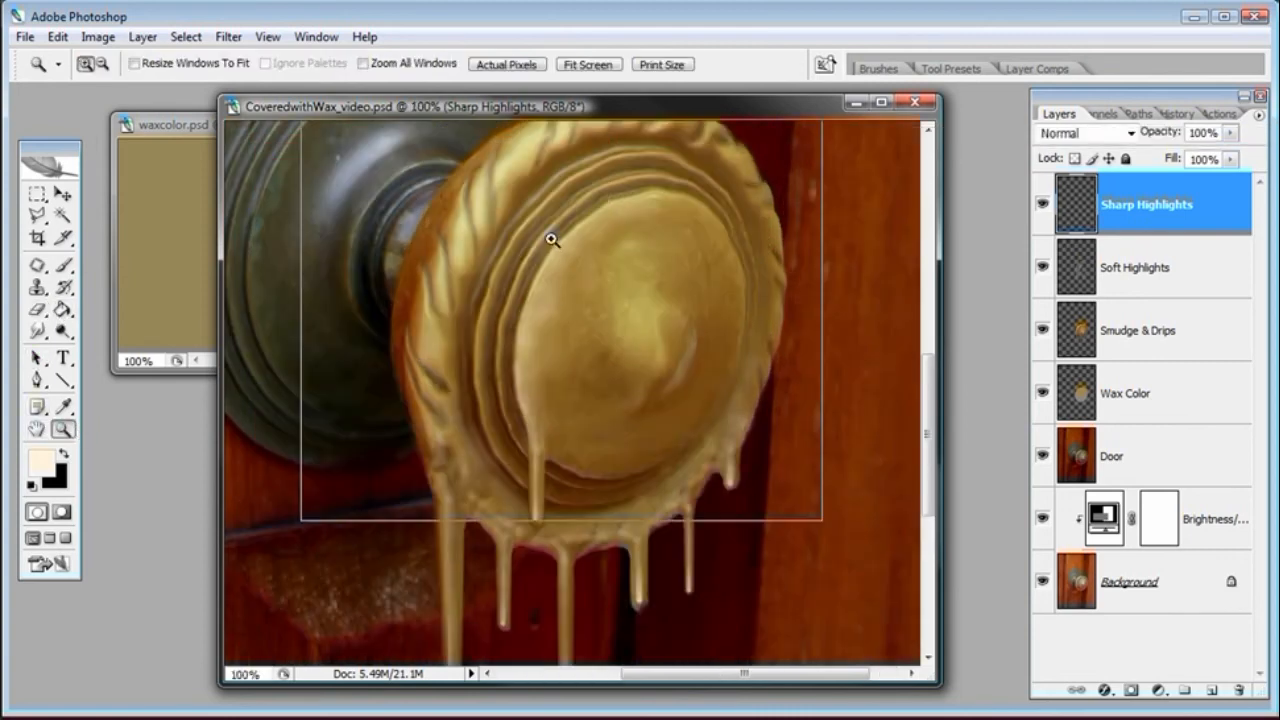
left_click(552, 240)
key("ctrl+minus")
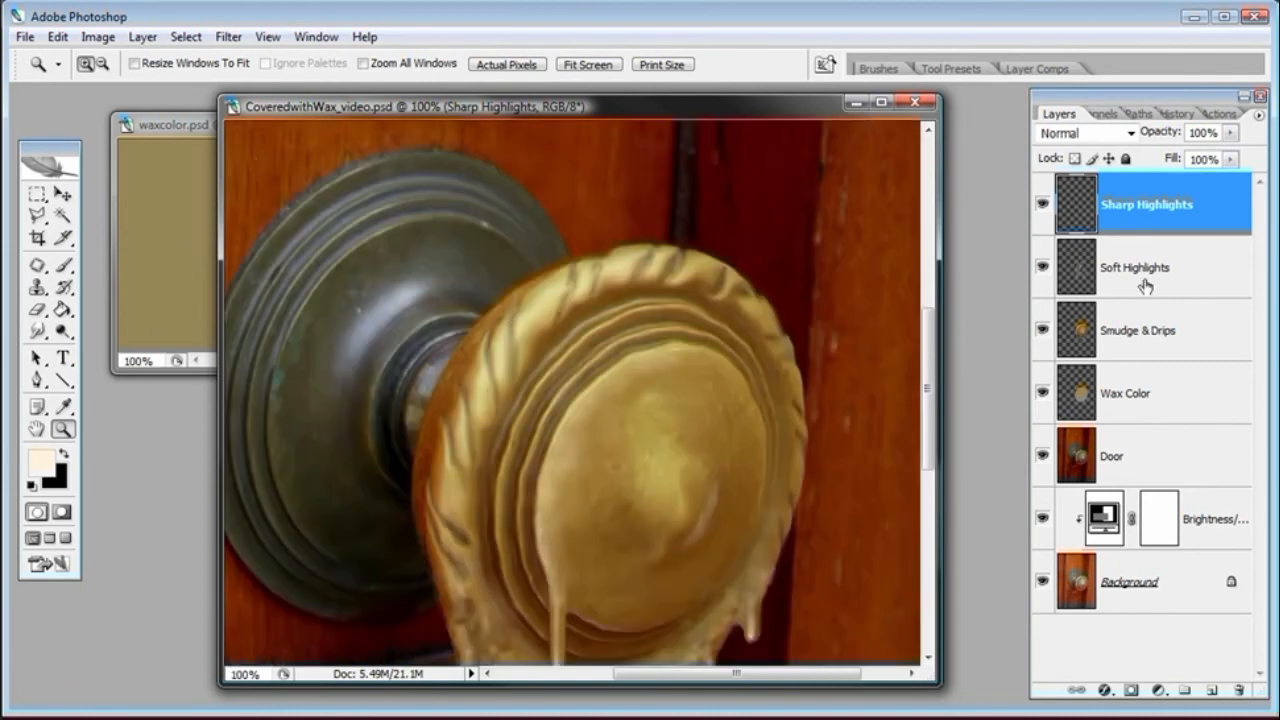
left_click(63, 266)
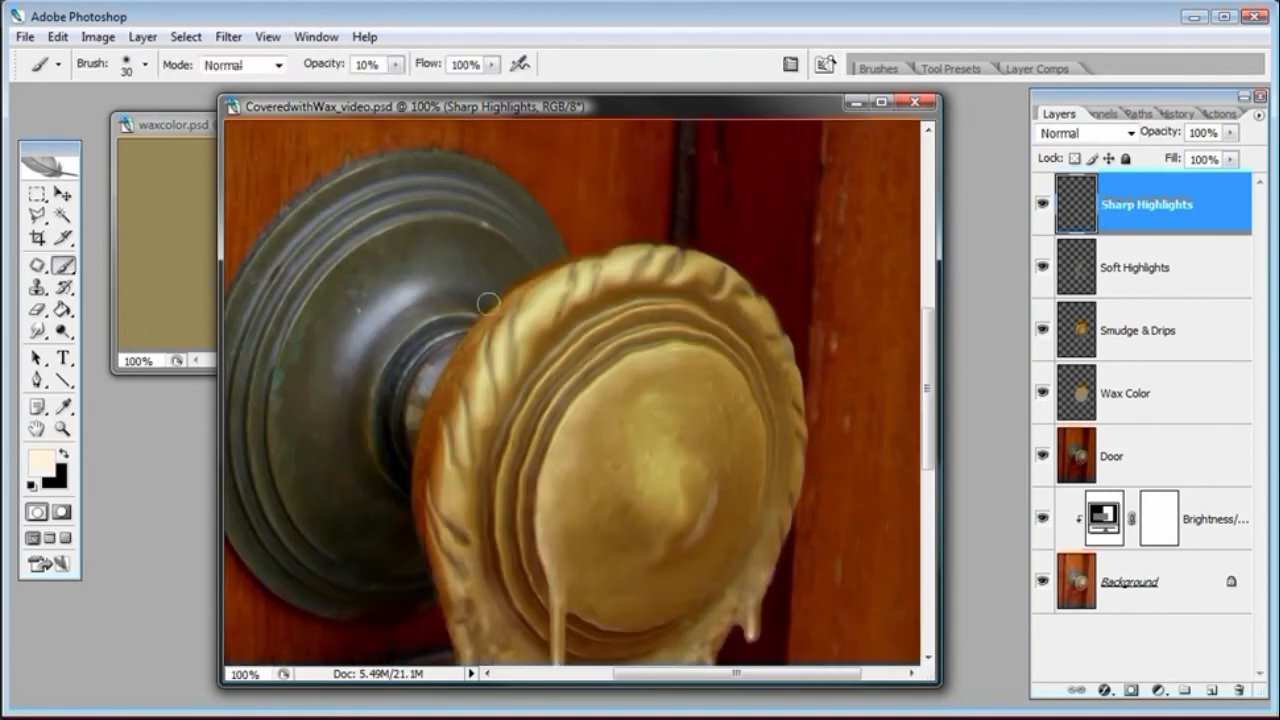
right_click(545, 305)
left_click_drag(578, 354, 585, 354)
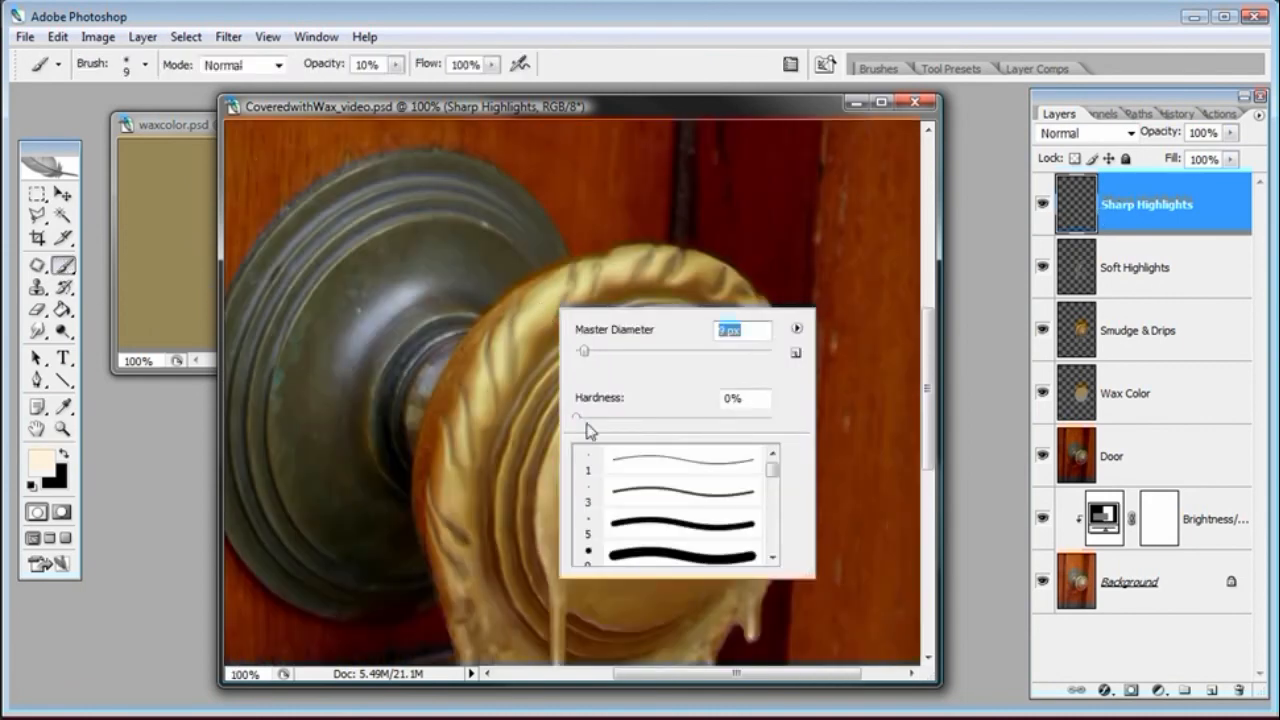
mouse_move(588, 418)
left_mouse_down()
mouse_move(767, 430)
mouse_move(678, 421)
mouse_move(671, 400)
left_mouse_up()
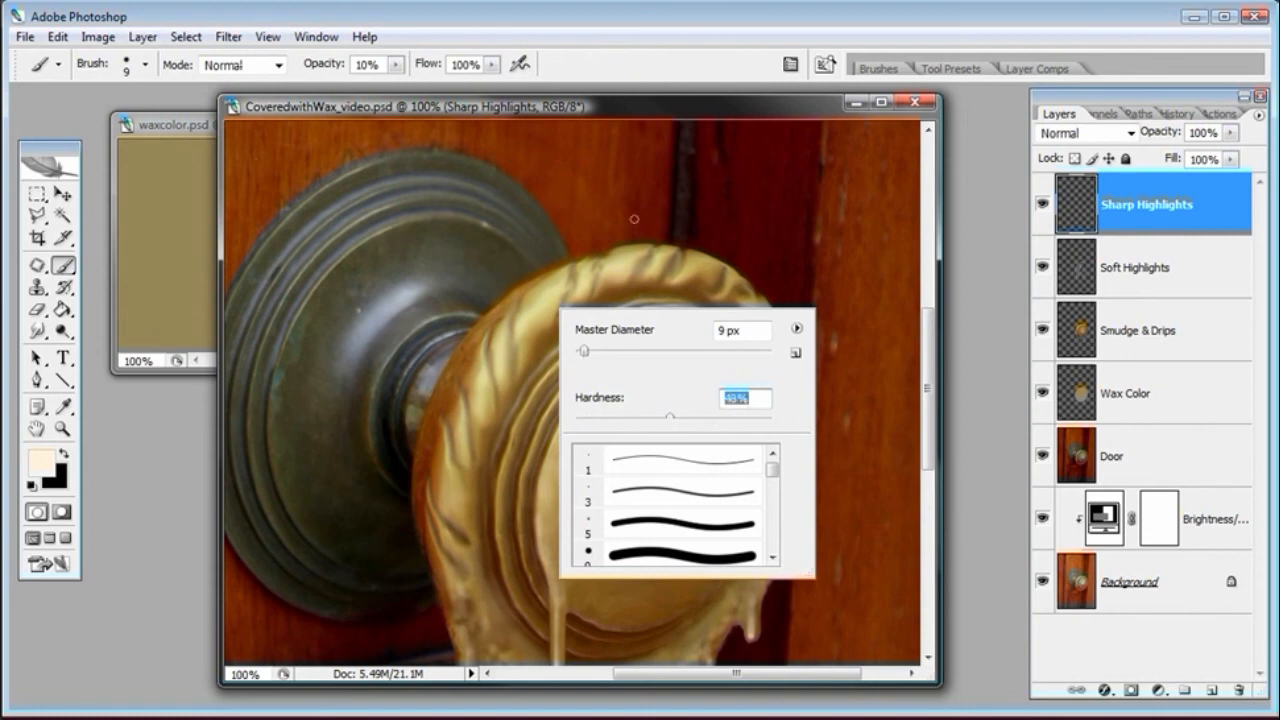
left_click(625, 109)
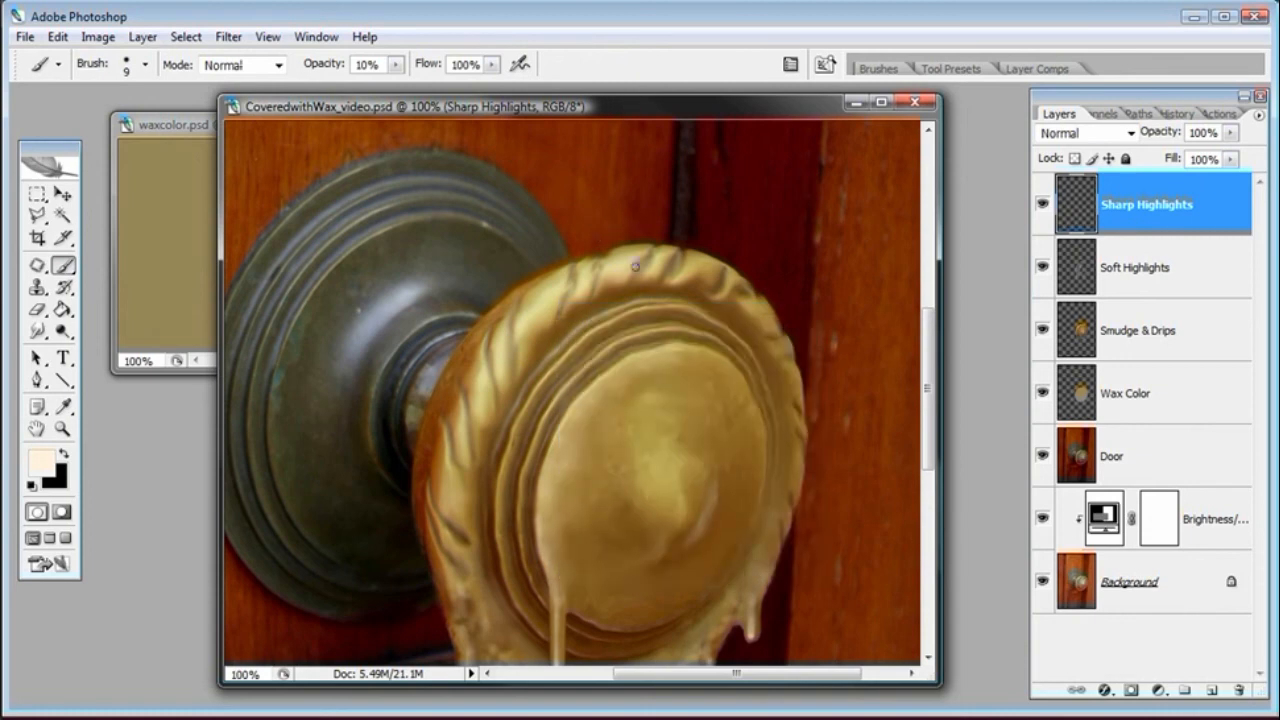
Paint small highlights on the knob's upper rim, raising the brush opacity to 70%
left_click_drag(616, 268, 623, 270)
left_click(320, 65)
type("50")
key("Return")
left_click(314, 66)
type("70")
left_click_drag(662, 256, 670, 255)
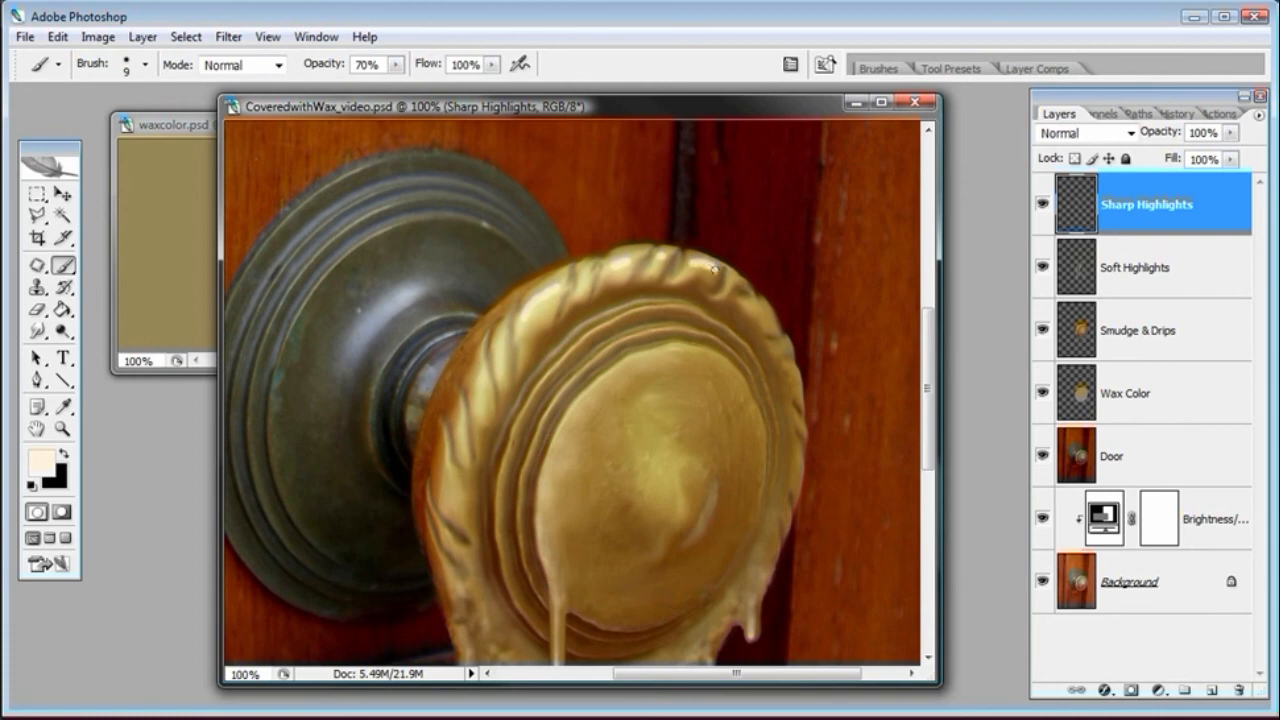
Paint a highlight on the knob's left rim and erase a small spot just below it
left_click(37, 309)
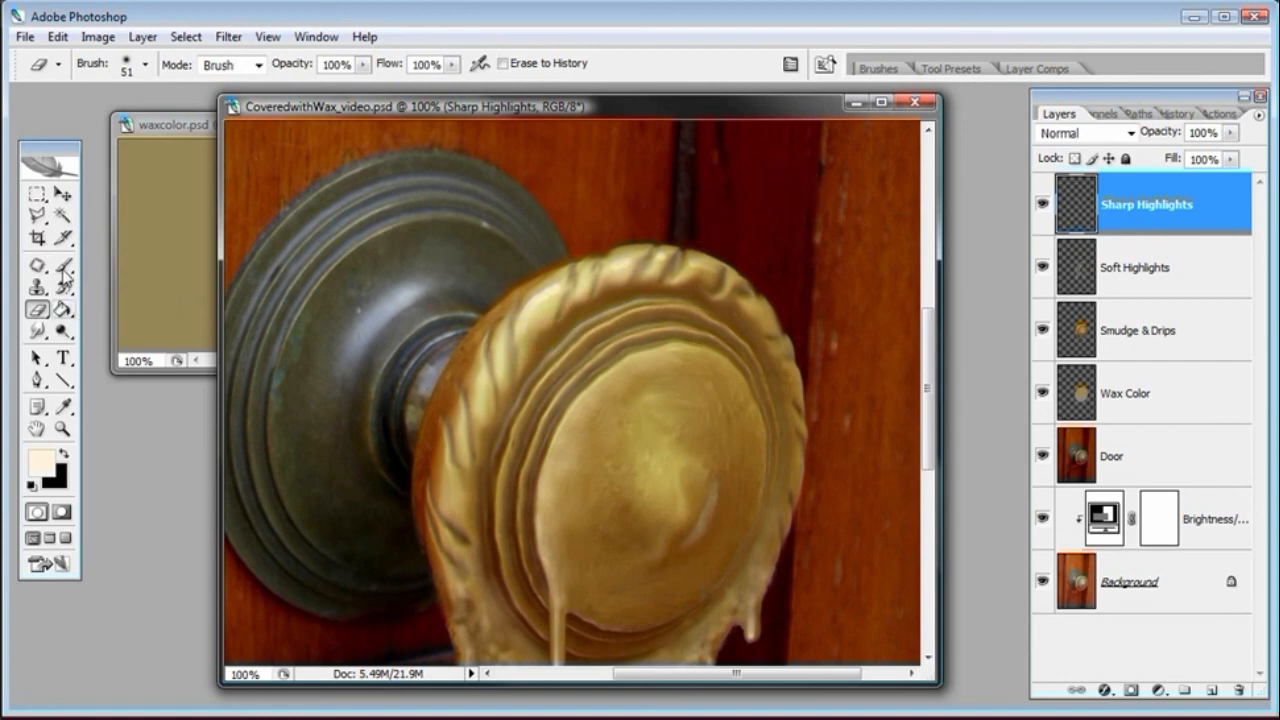
key("b")
left_click_drag(480, 382, 478, 410)
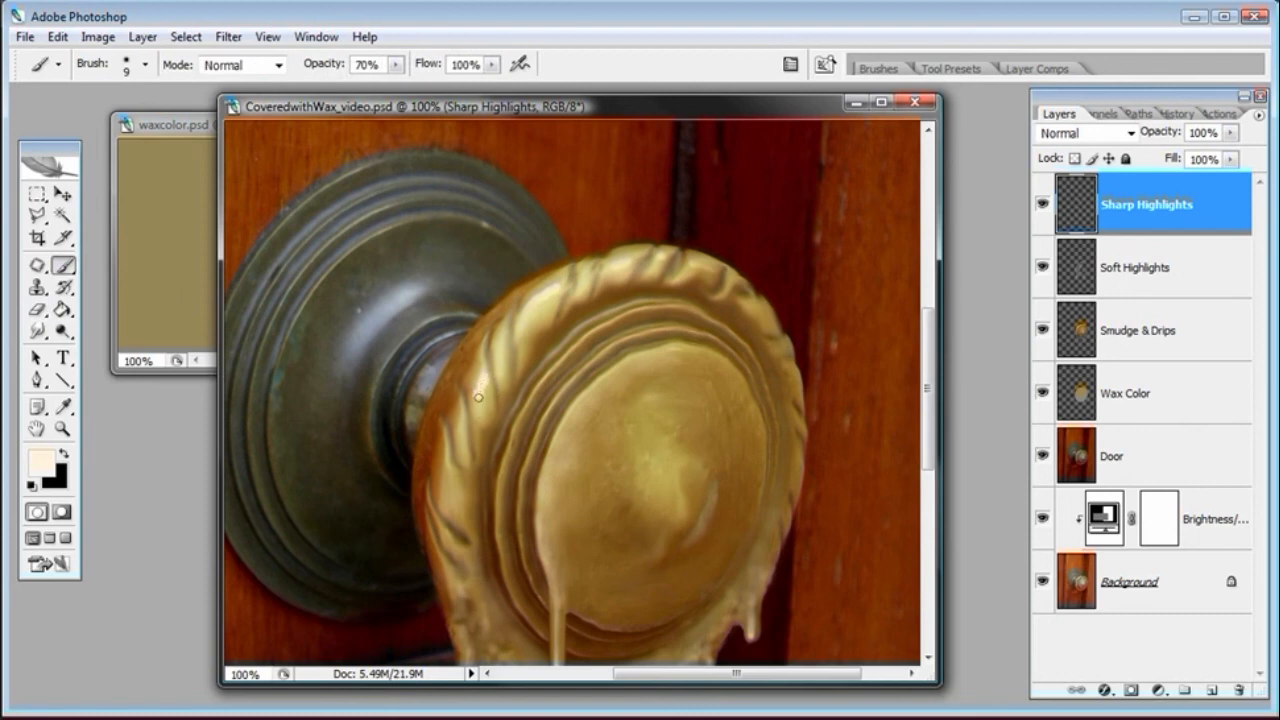
left_click(37, 308)
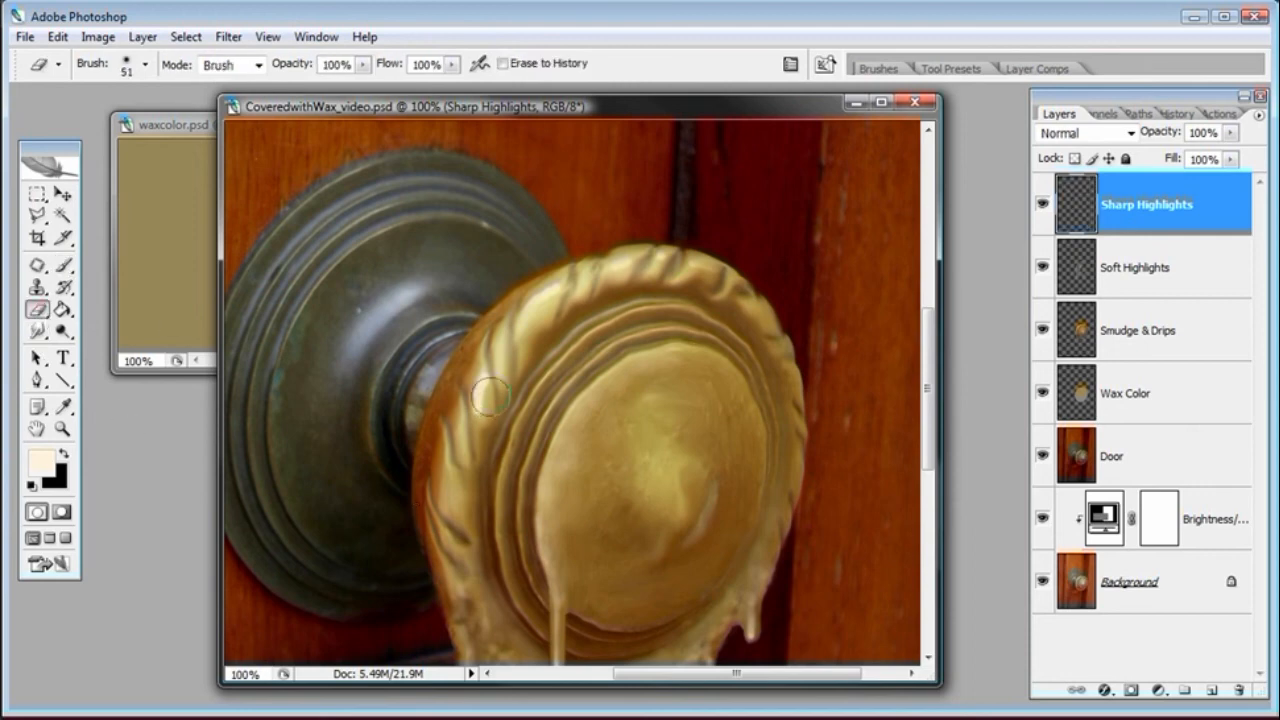
mouse_move(486, 444)
left_mouse_down()
mouse_move(490, 422)
mouse_move(485, 432)
left_mouse_up()
left_click(64, 265)
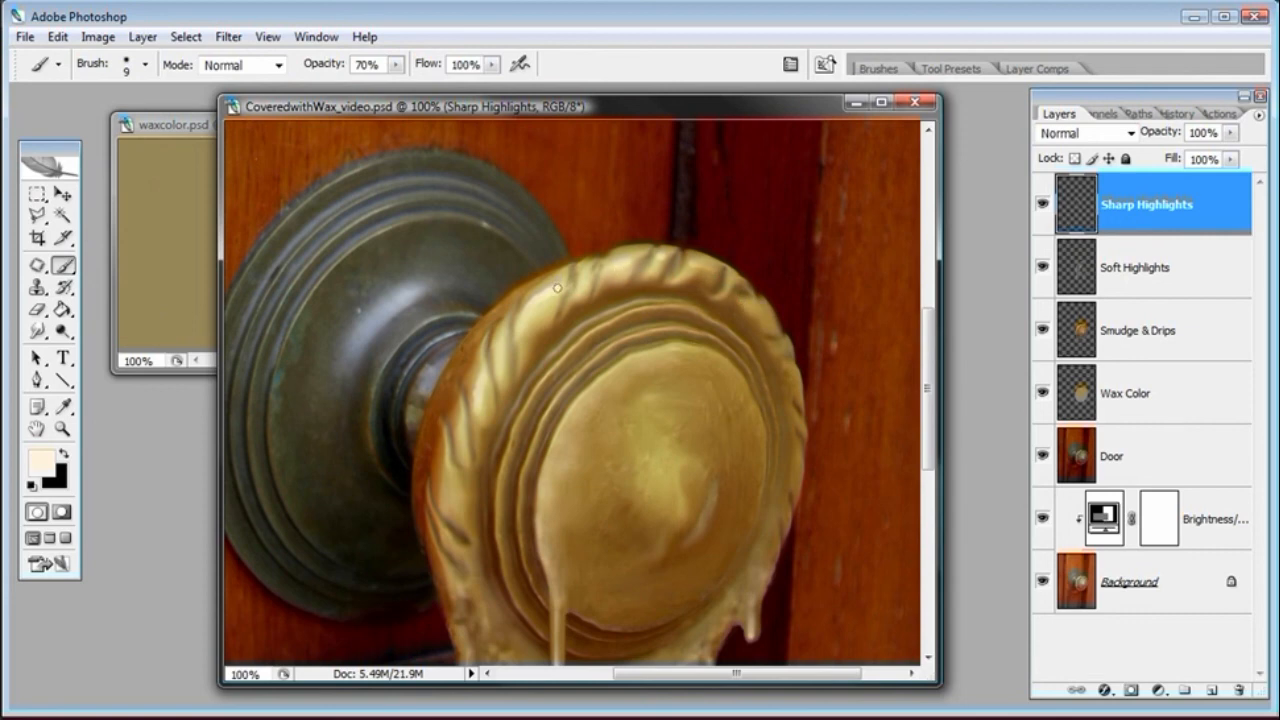
left_click(37, 309)
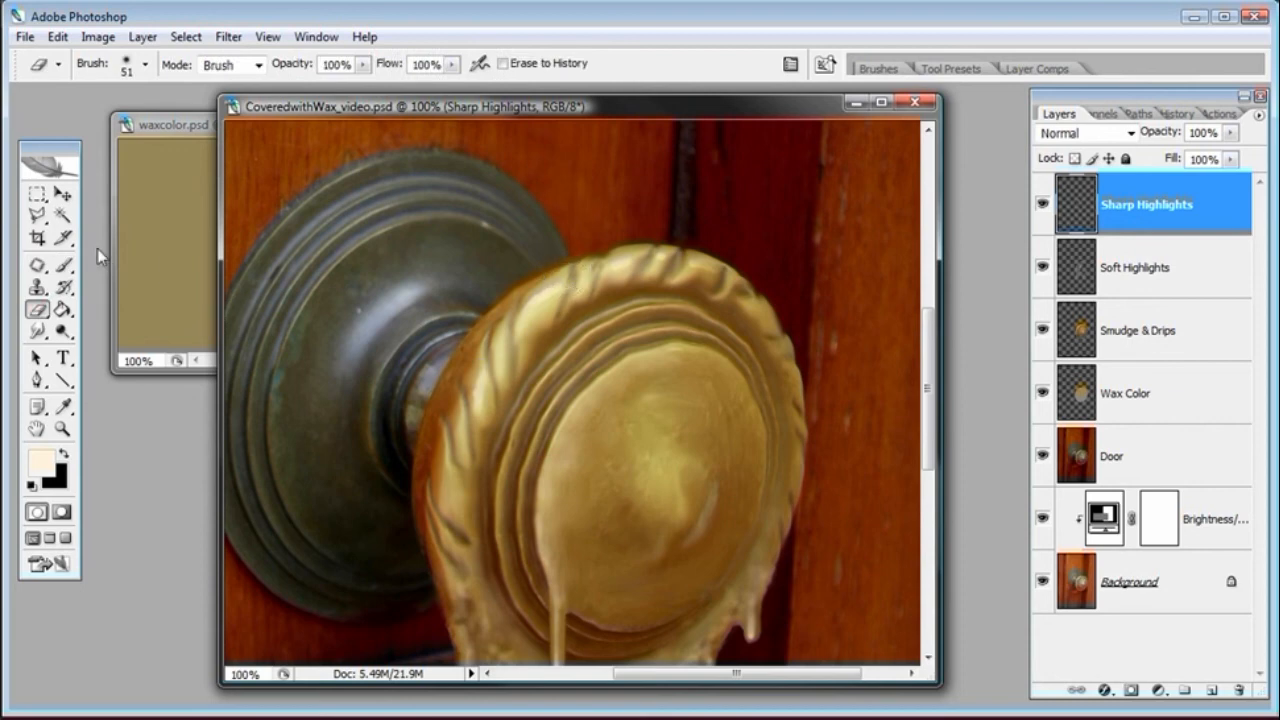
left_click(64, 265)
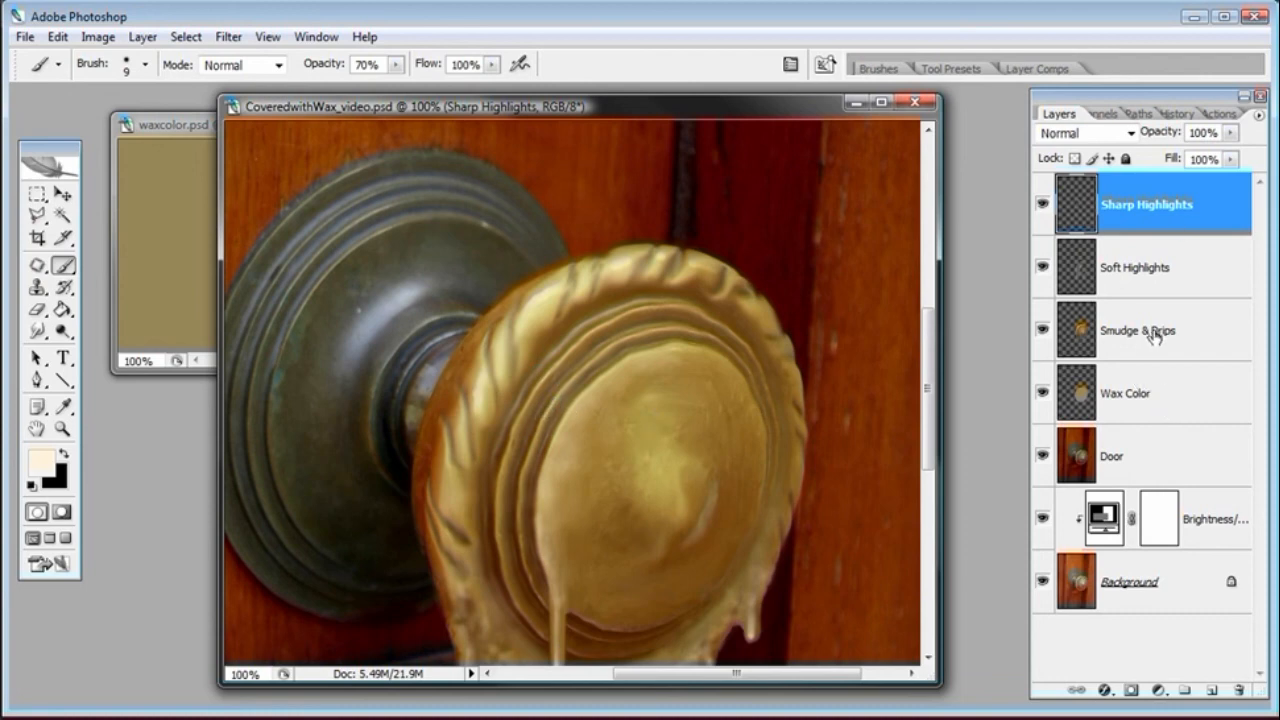
Set the Eraser to 84 px diameter and 40% opacity
left_click(1196, 330)
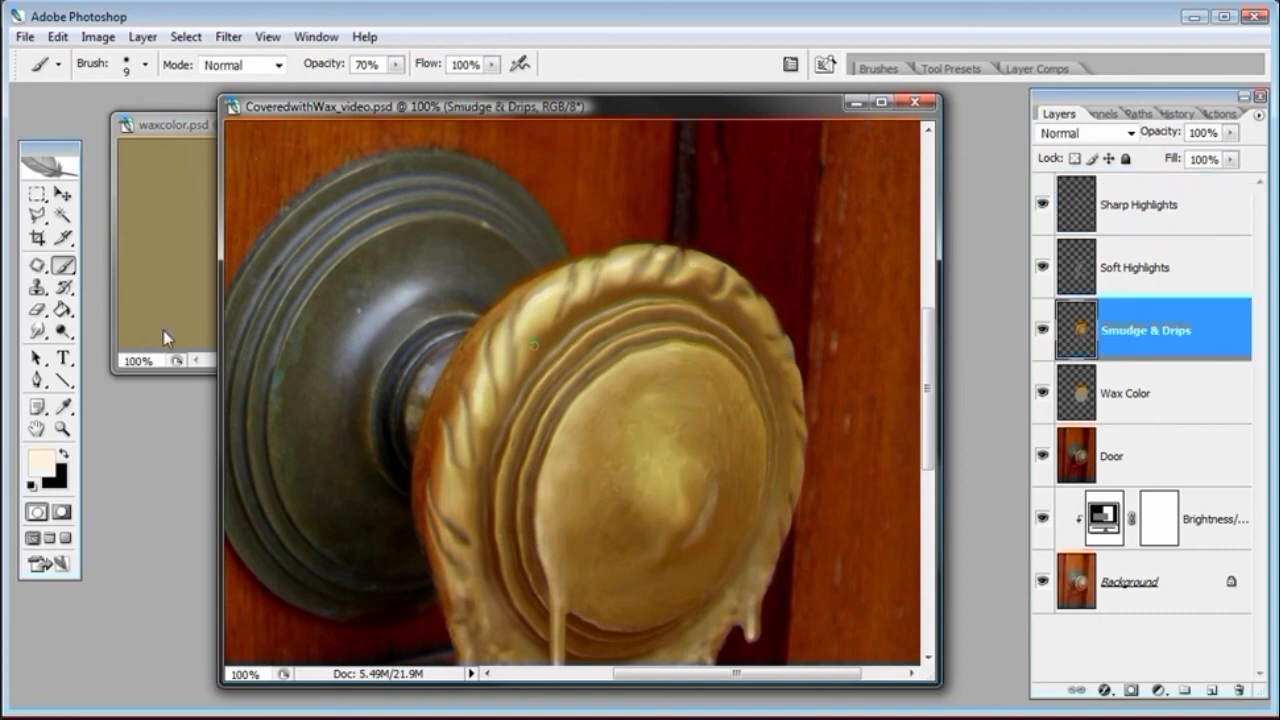
left_click(39, 311)
right_click(726, 386)
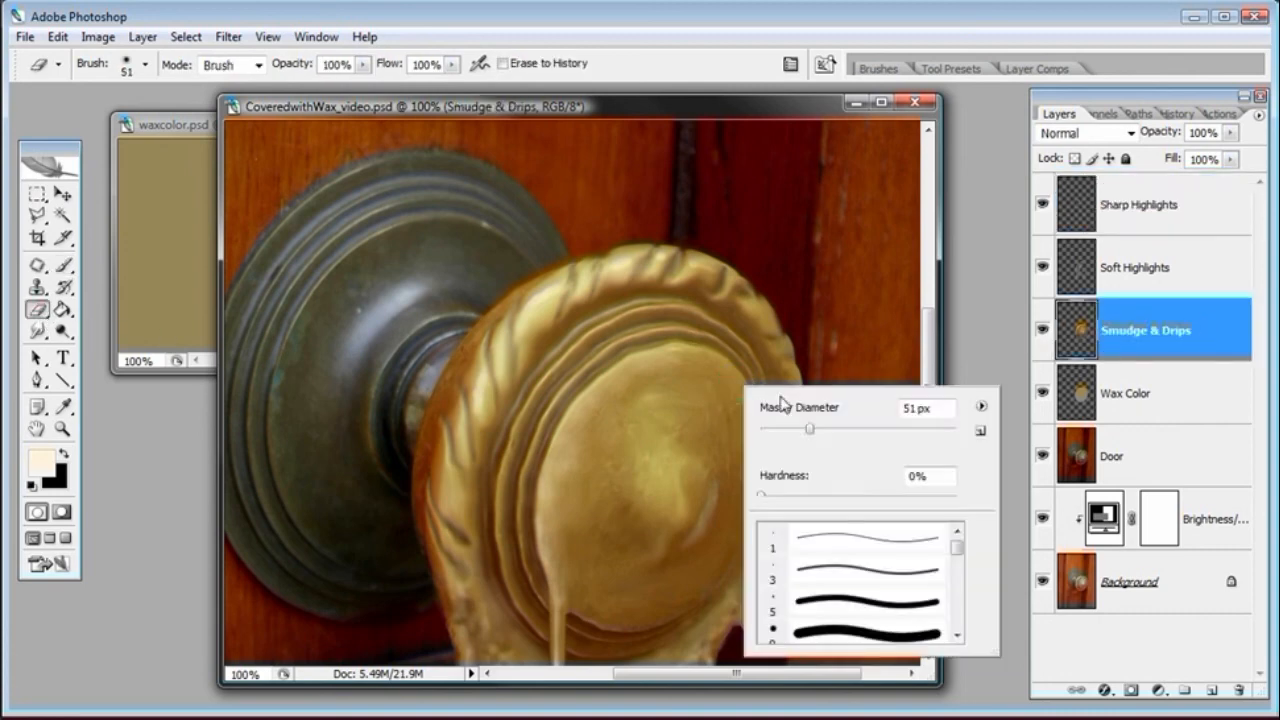
left_click_drag(846, 432, 830, 431)
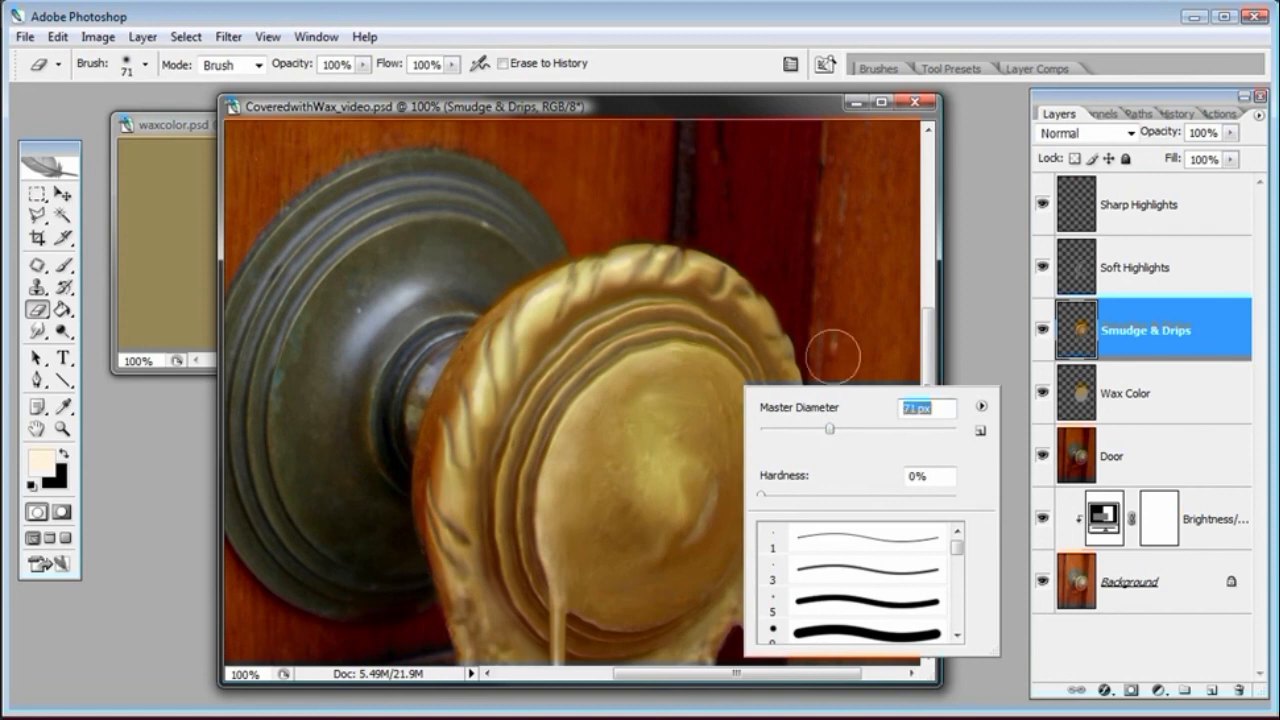
left_click(815, 117)
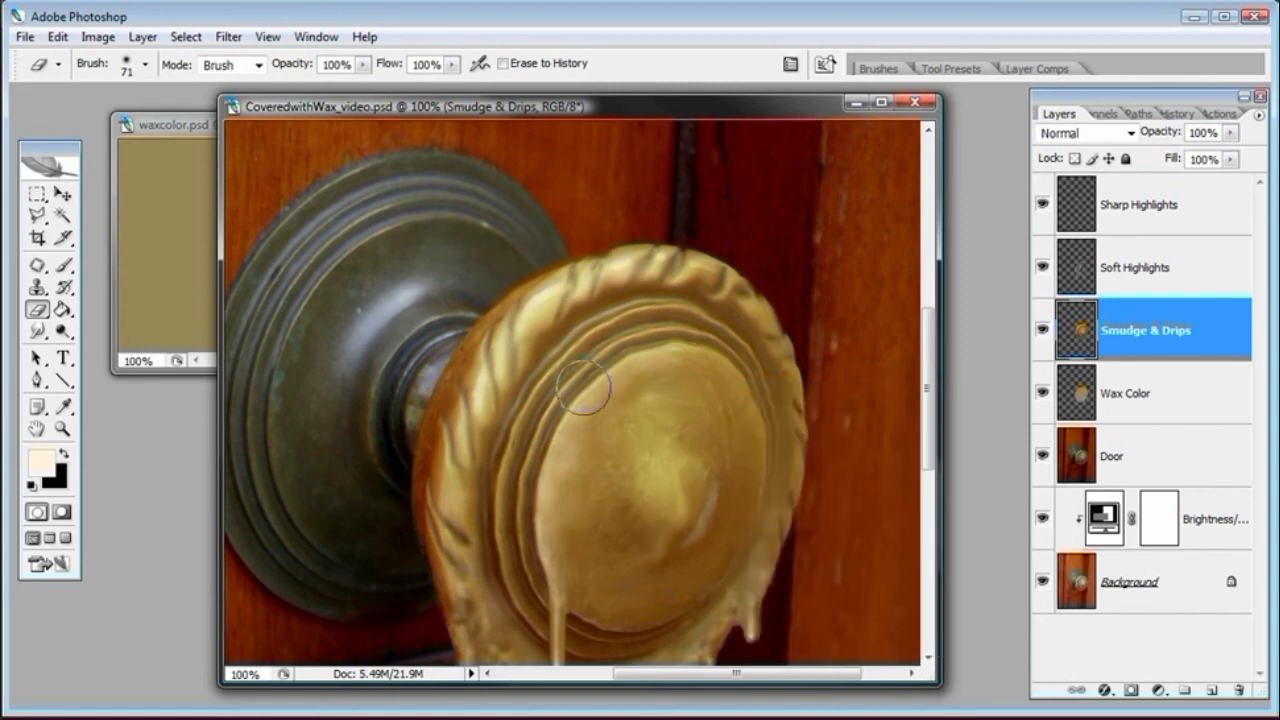
left_click(1140, 206)
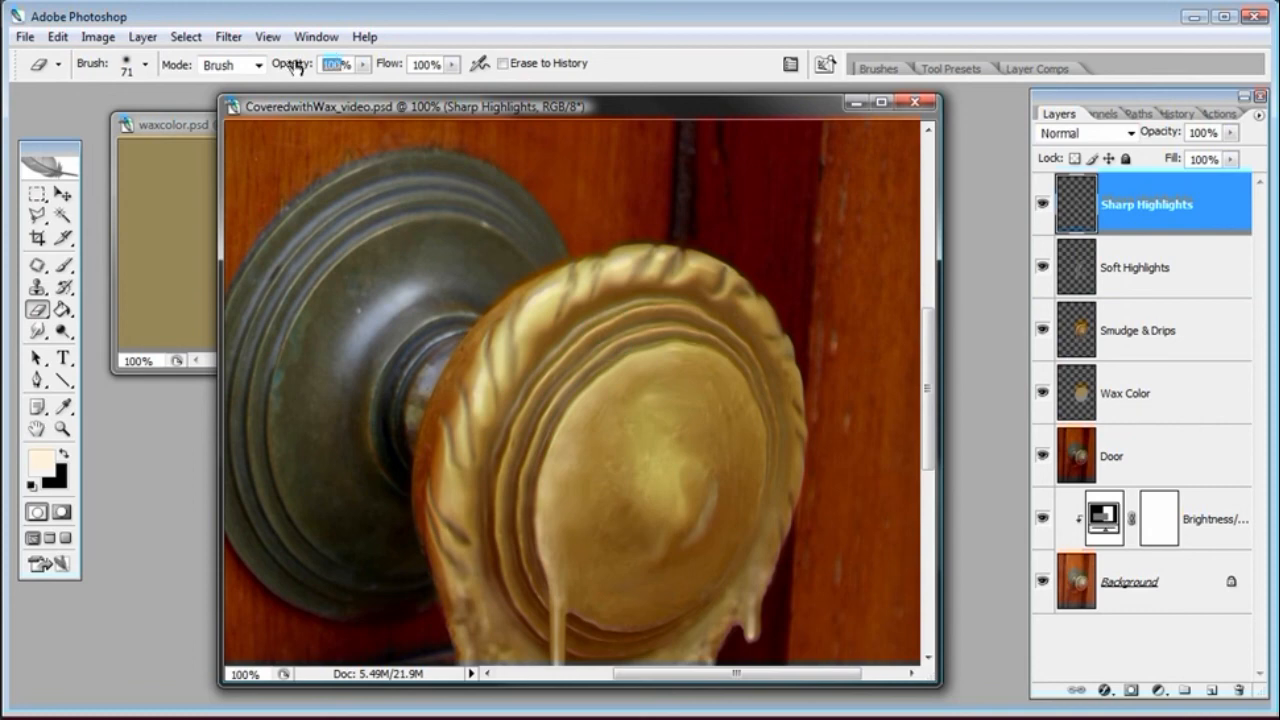
type("20")
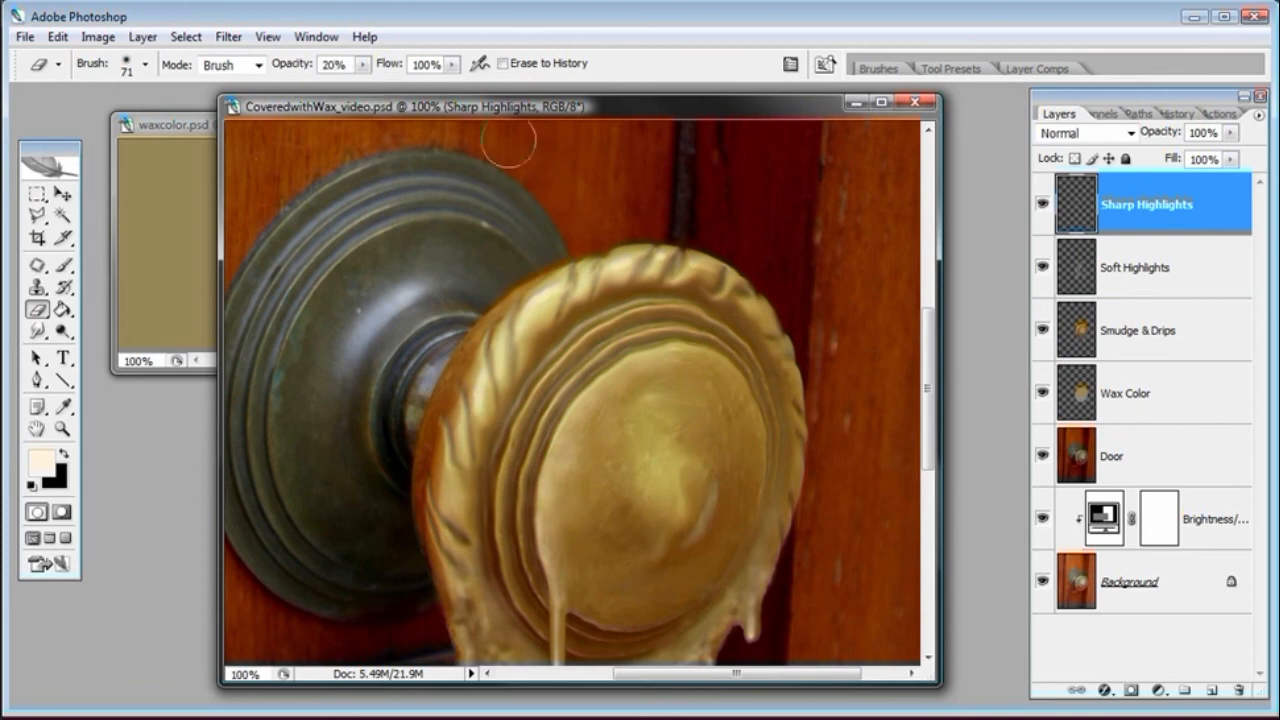
right_click(655, 401)
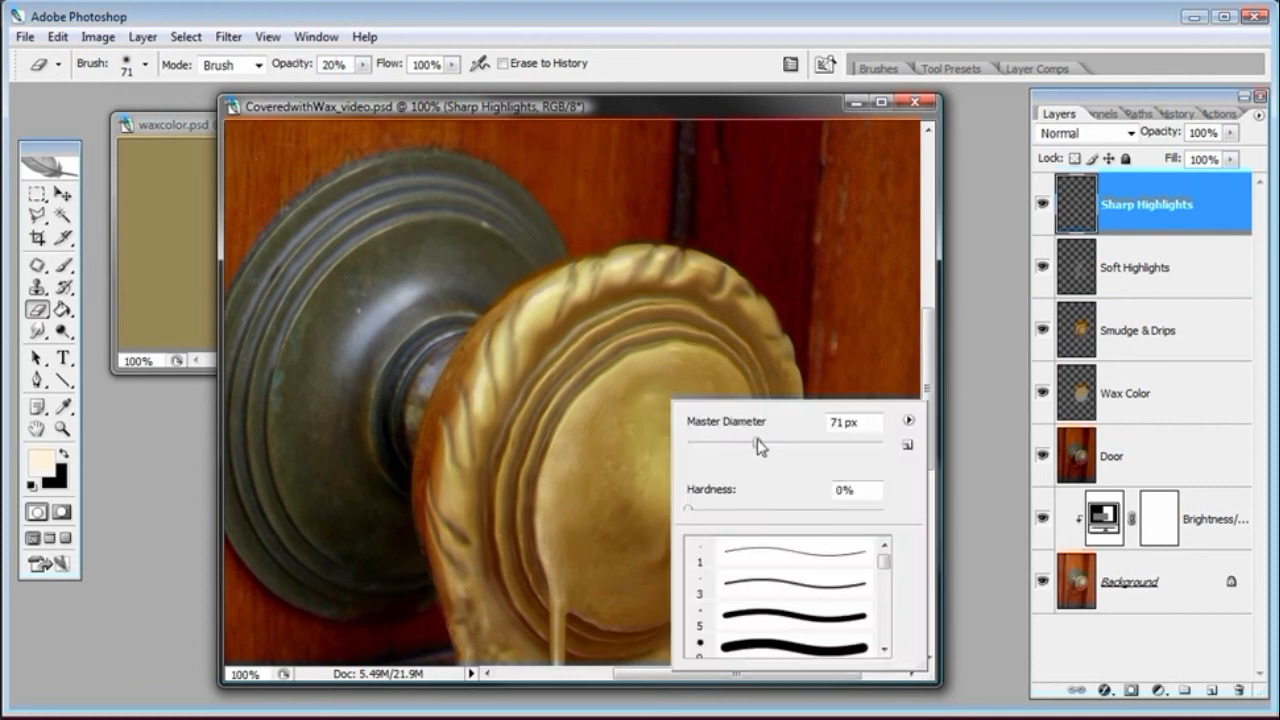
left_click_drag(757, 443, 766, 443)
key("4")
left_click(1143, 335)
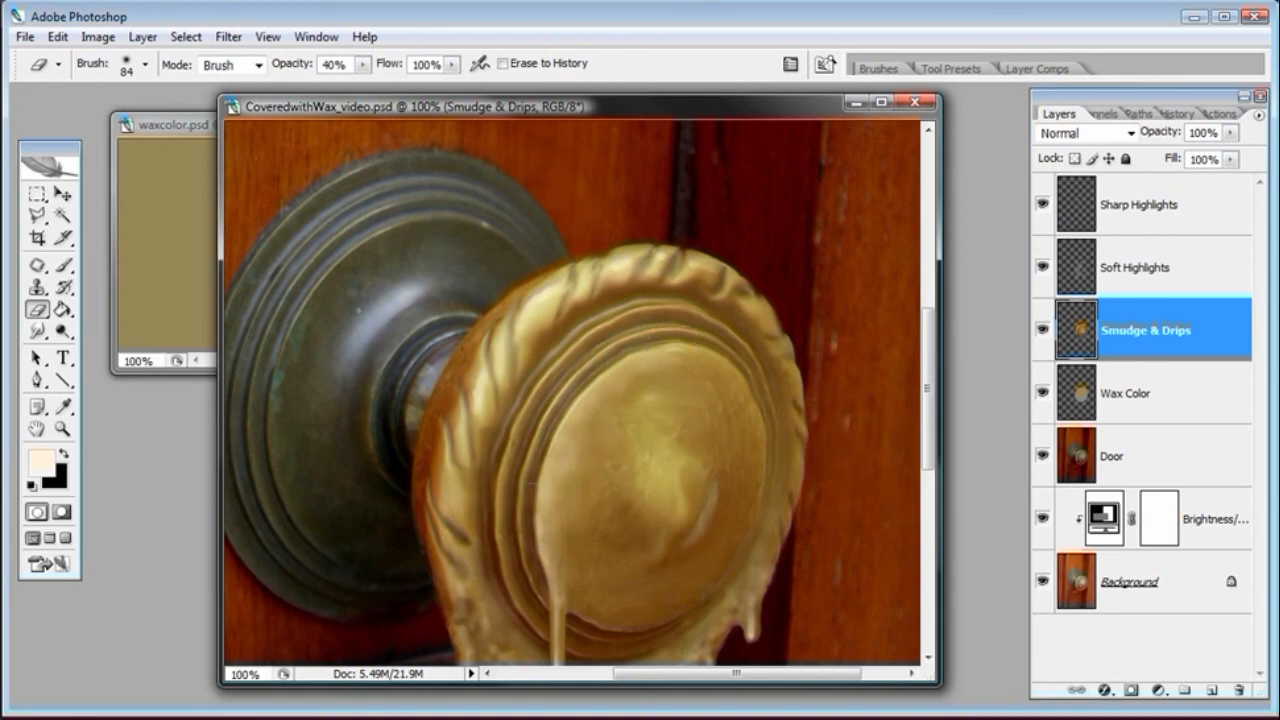
Select the Sharp Highlights layer and set the Eraser diameter to 55 px
key("ctrl+minus")
key("ctrl+minus")
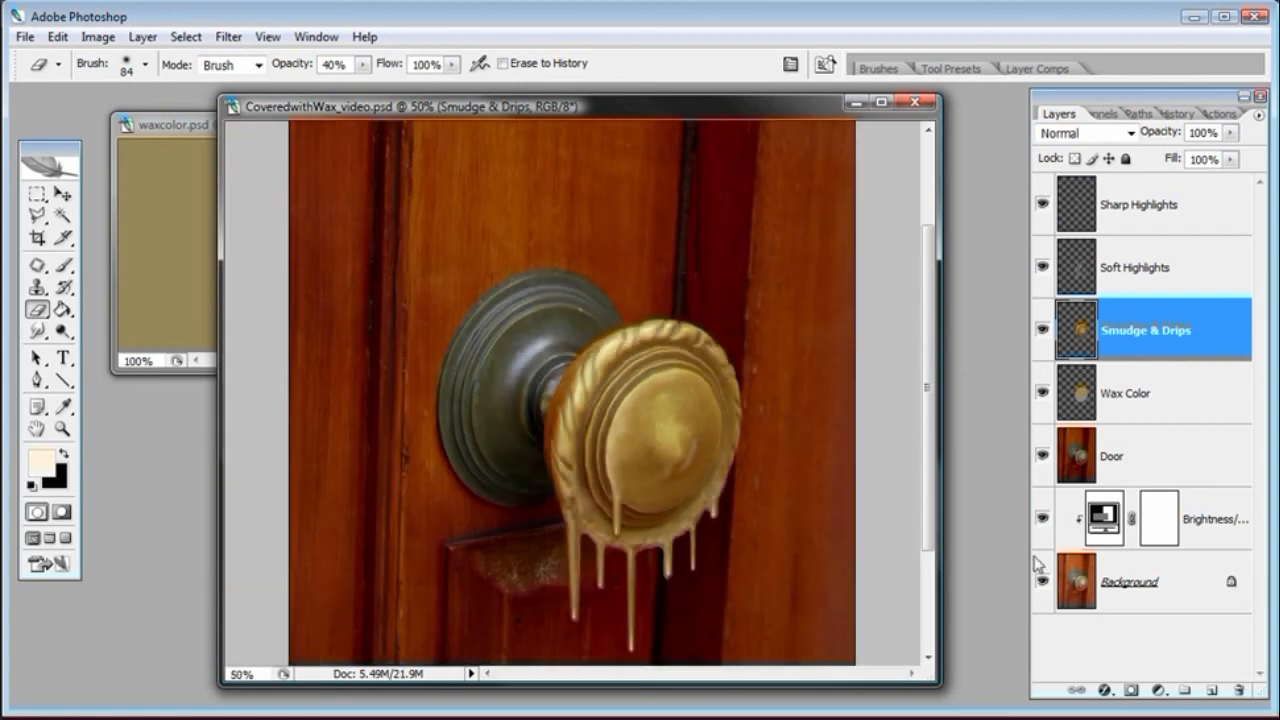
key("z")
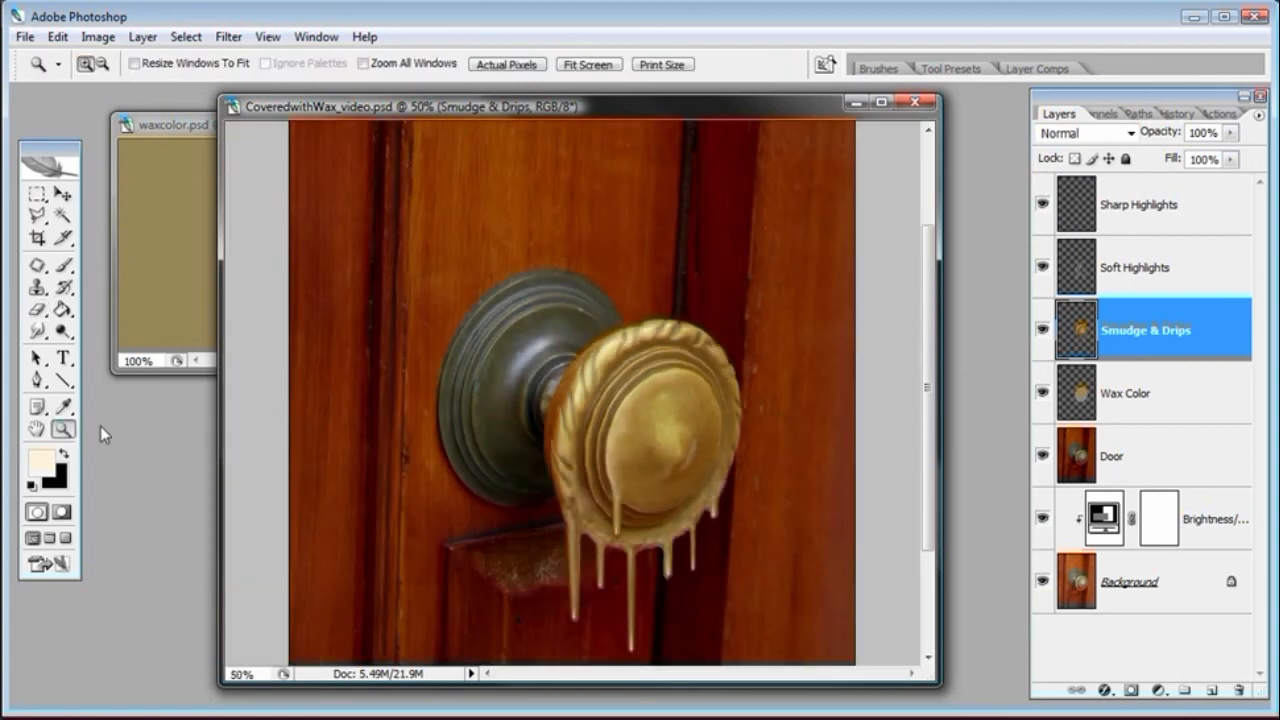
left_click(638, 561)
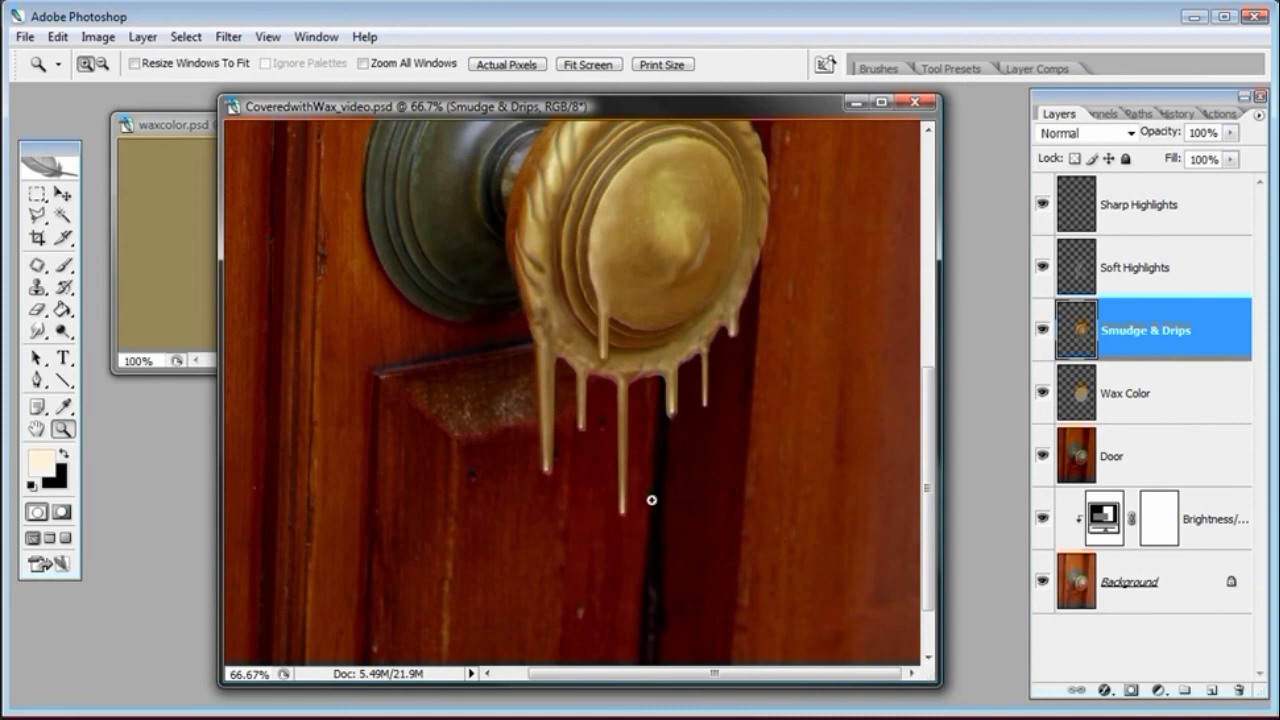
left_click(651, 499)
left_click_drag(930, 458, 980, 357)
left_click(1175, 200)
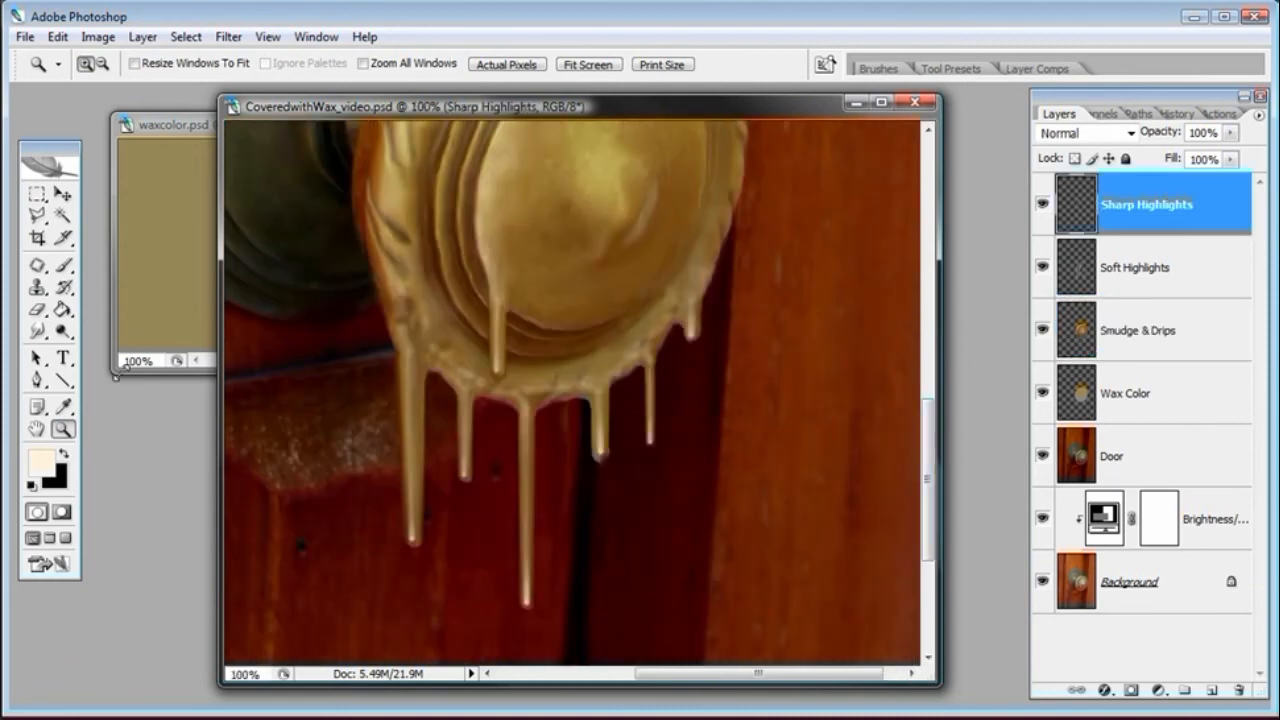
left_click(38, 309)
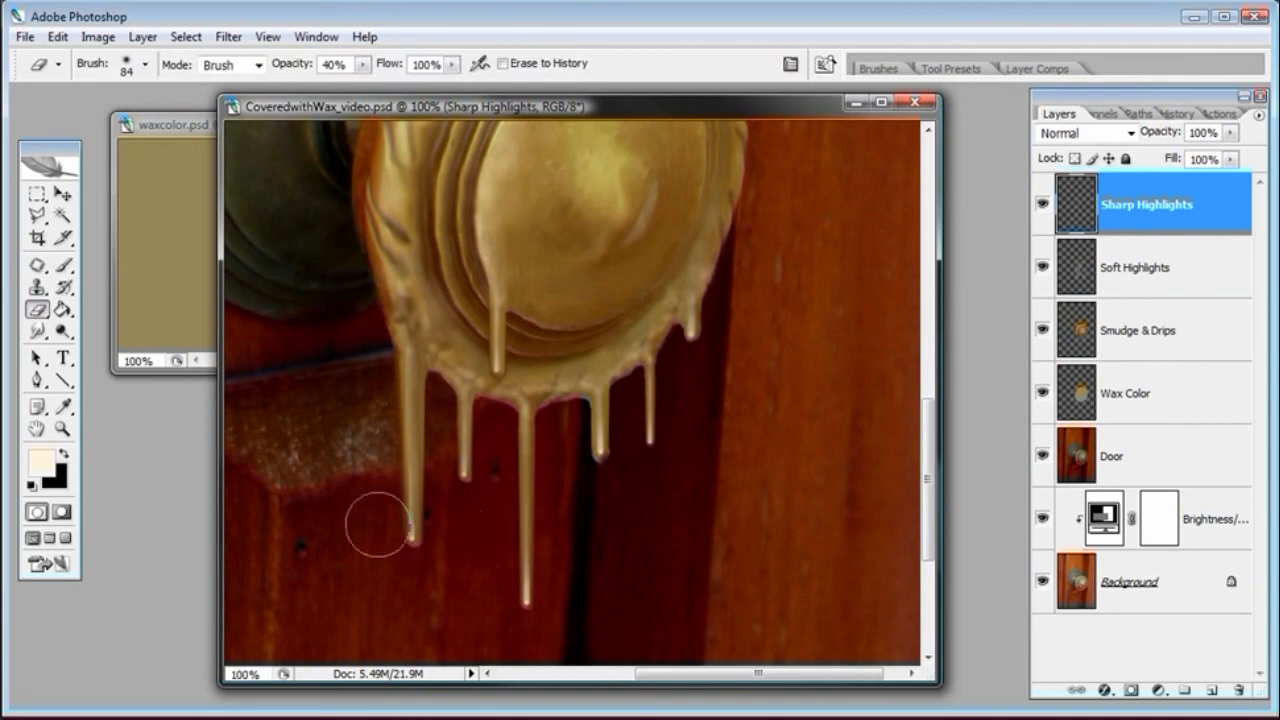
right_click(381, 517)
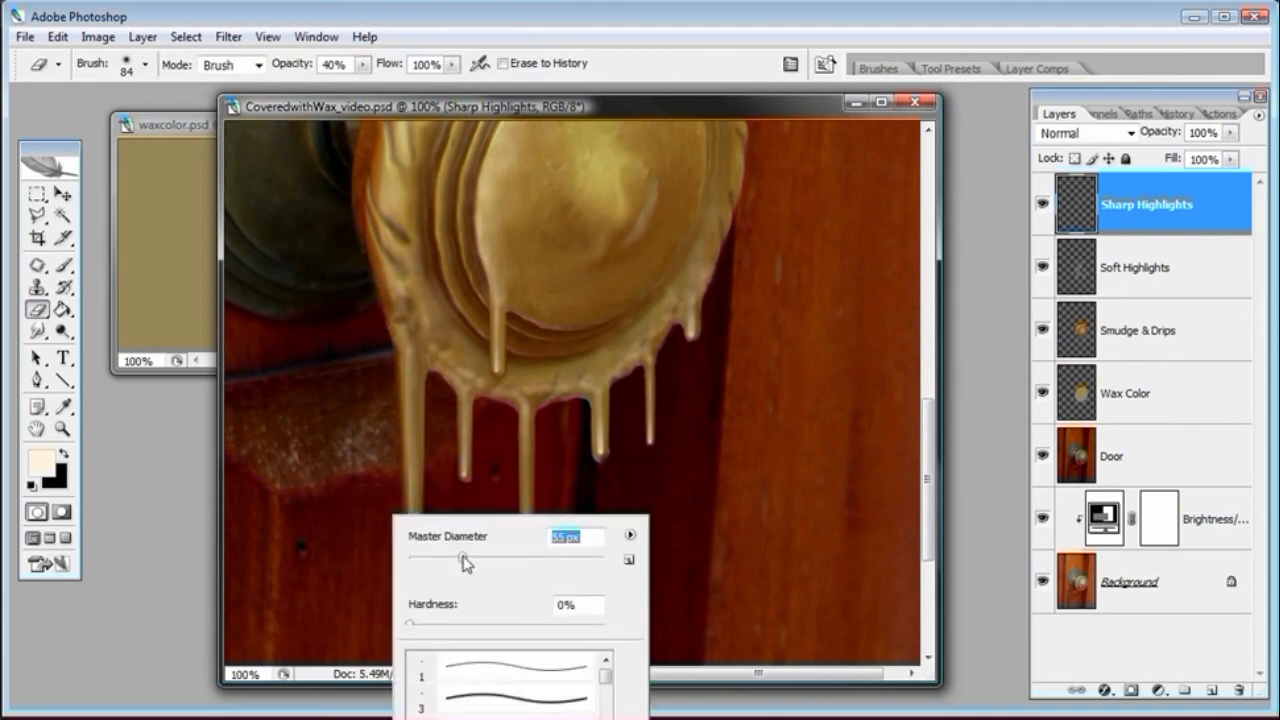
type("55")
key("Return")
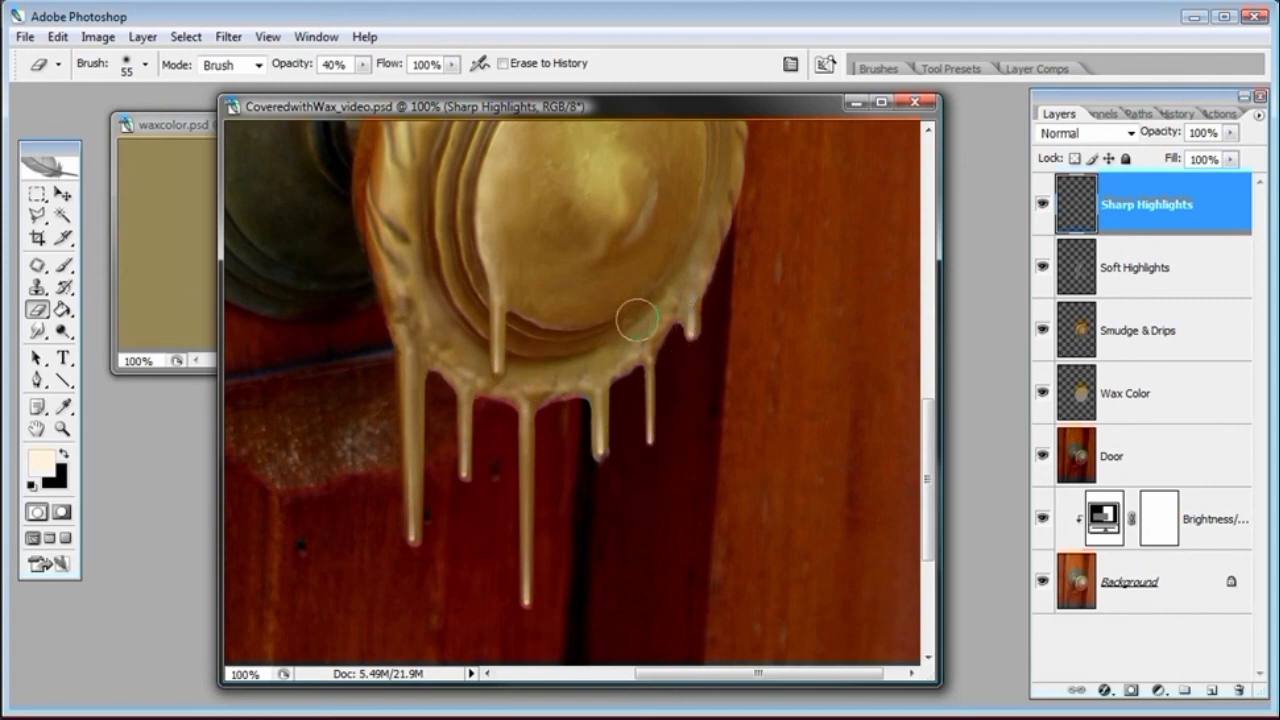
left_click_drag(929, 414, 928, 406)
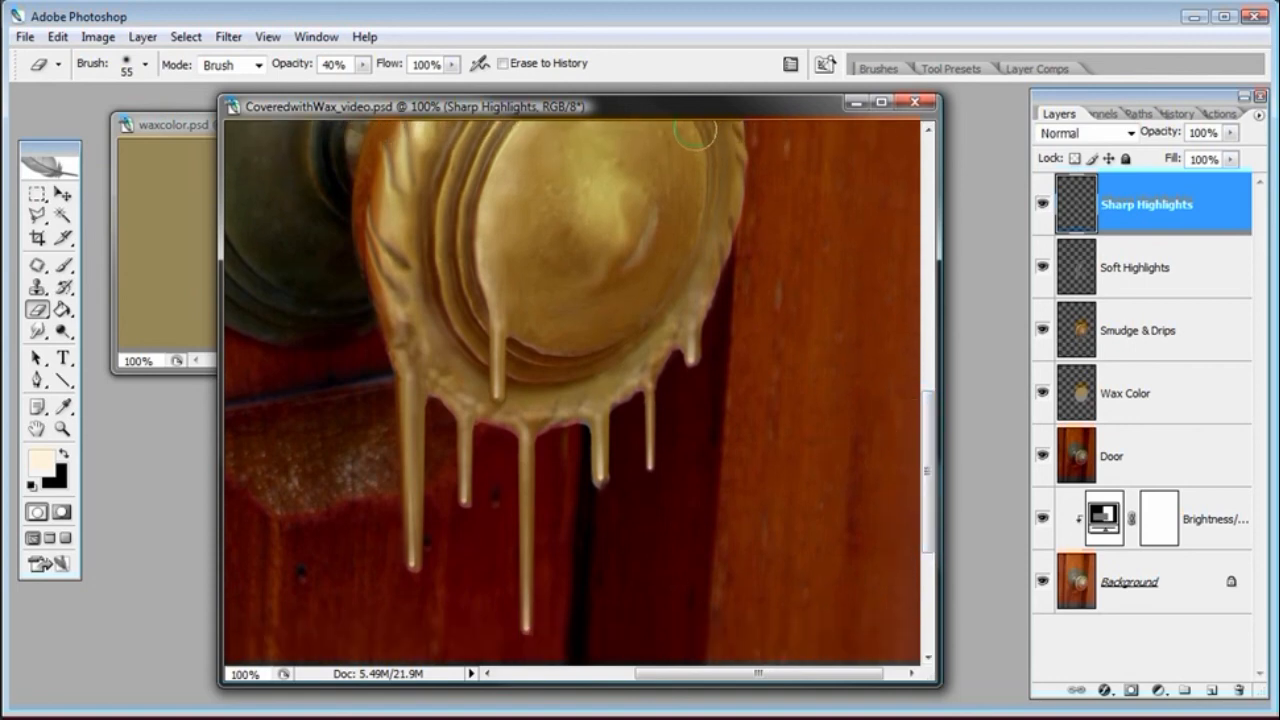
left_click_drag(648, 112, 898, 119)
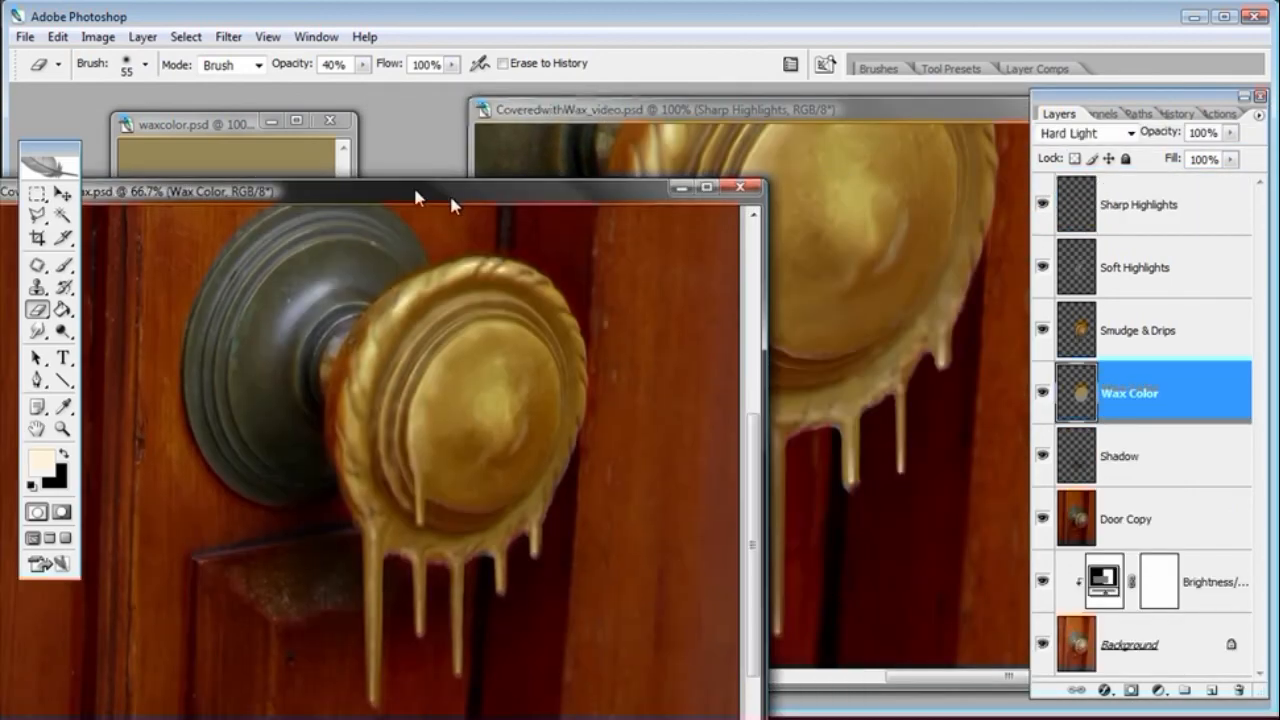
left_click_drag(413, 184, 278, 102)
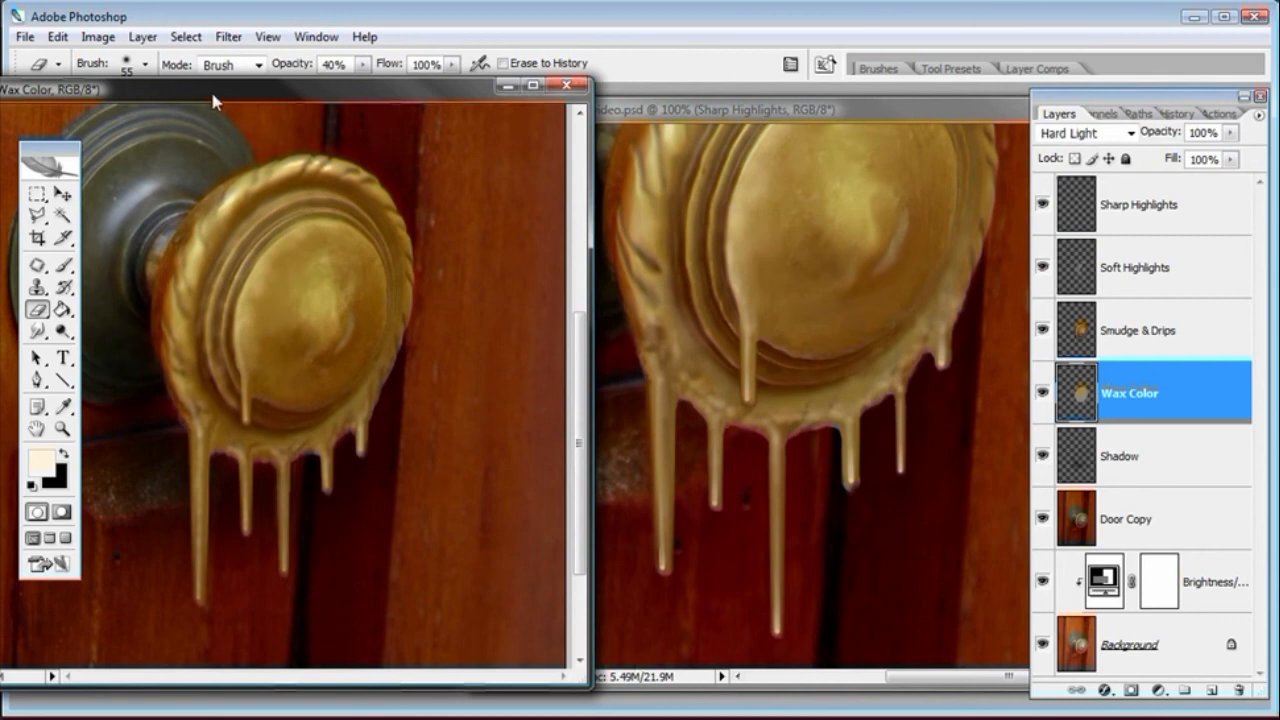
left_click_drag(210, 88, 215, 715)
left_click(889, 117)
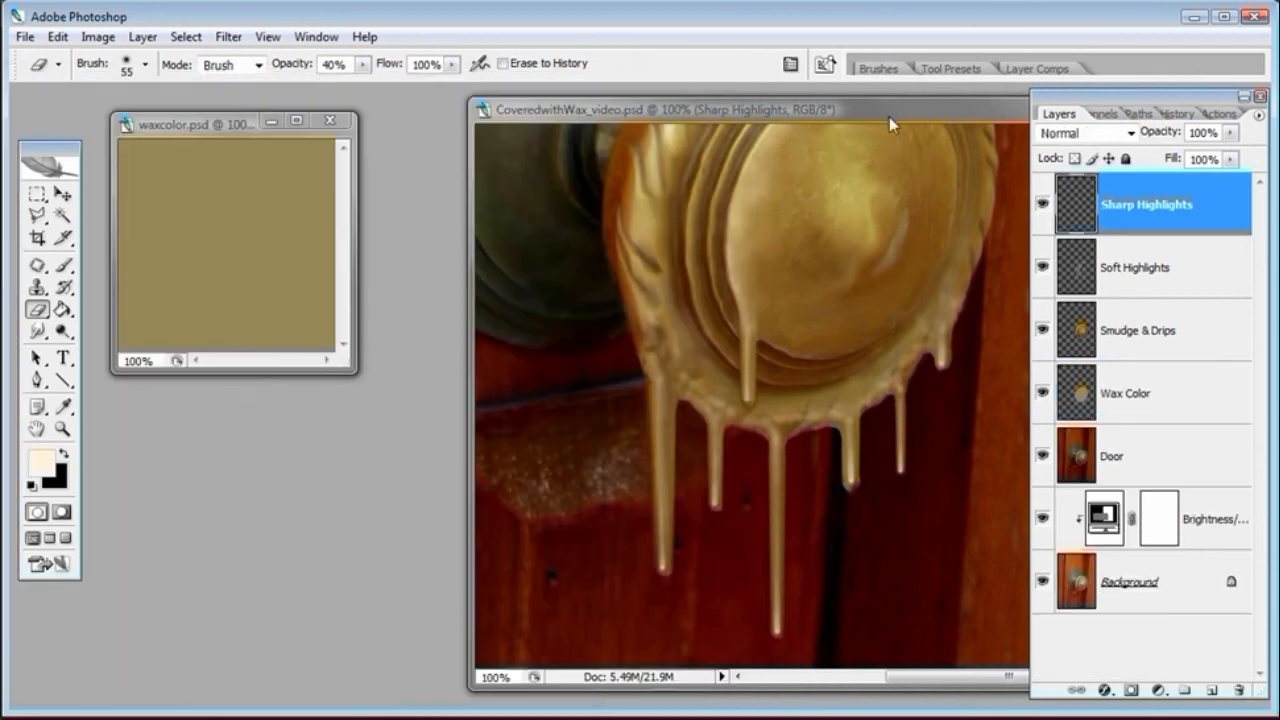
left_click_drag(889, 117, 665, 124)
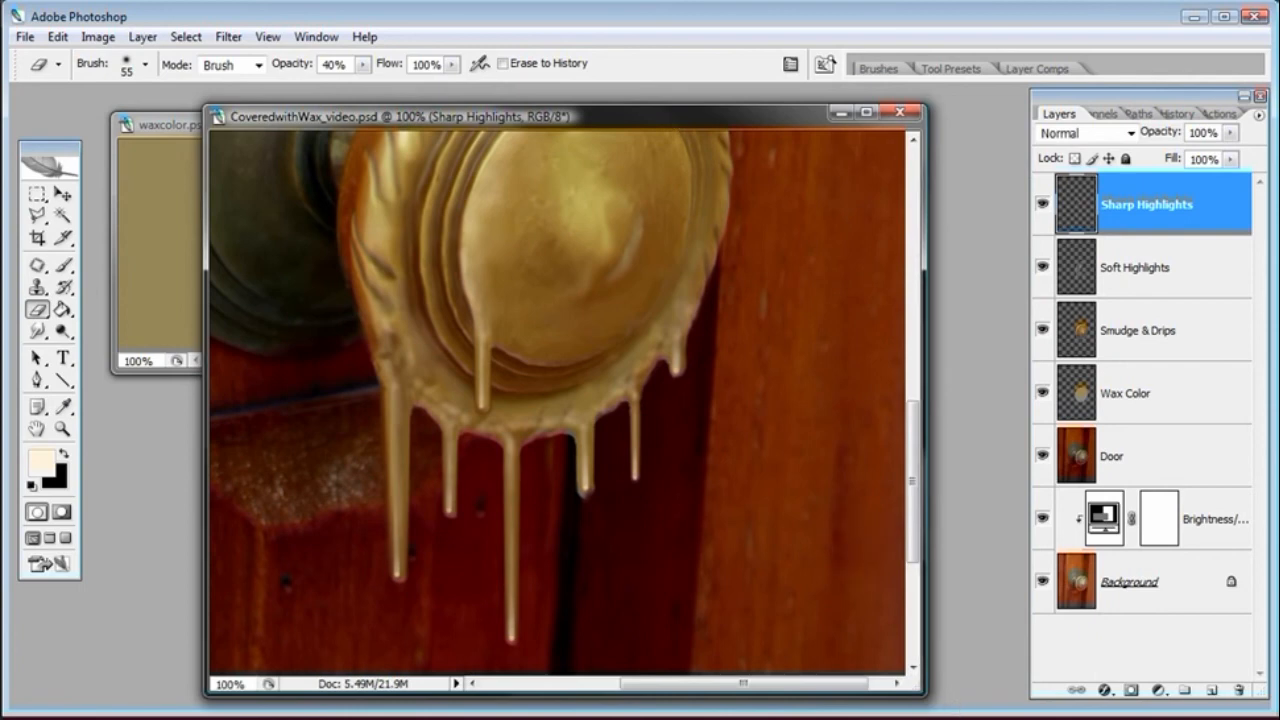
key("ctrl+minus")
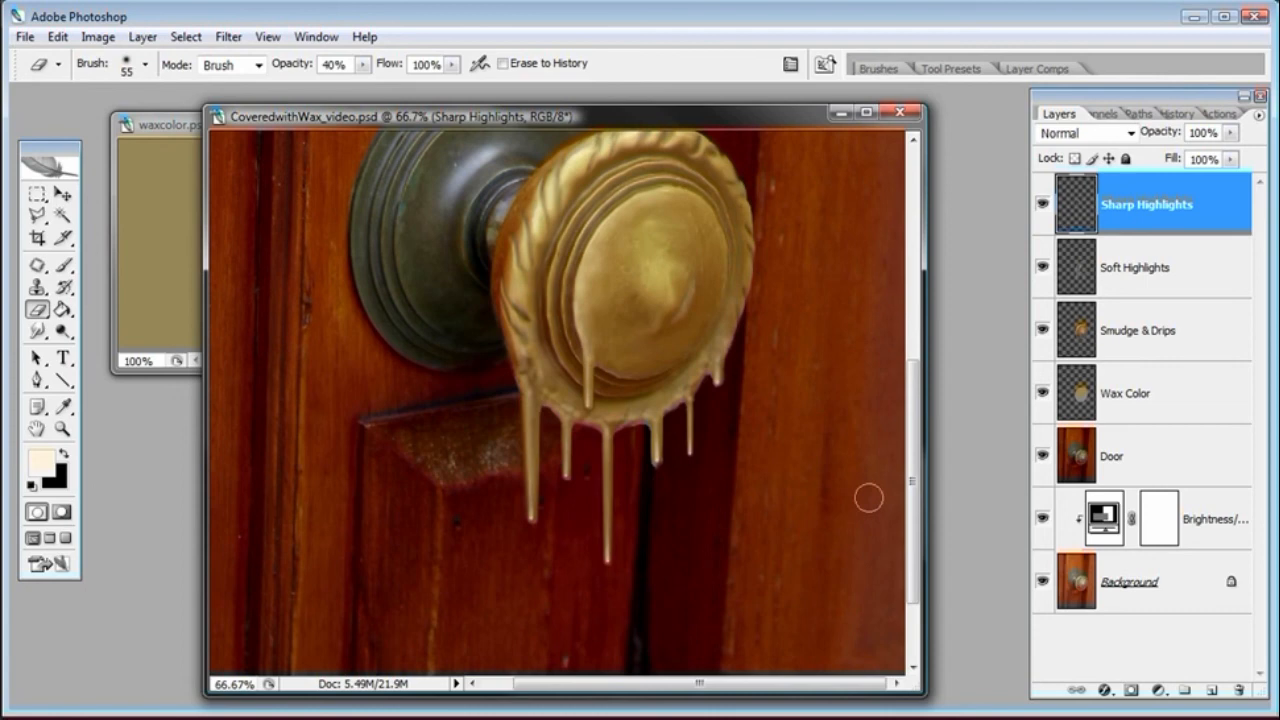
Add a new layer above the Door layer and name it Shadow
left_click(1185, 457)
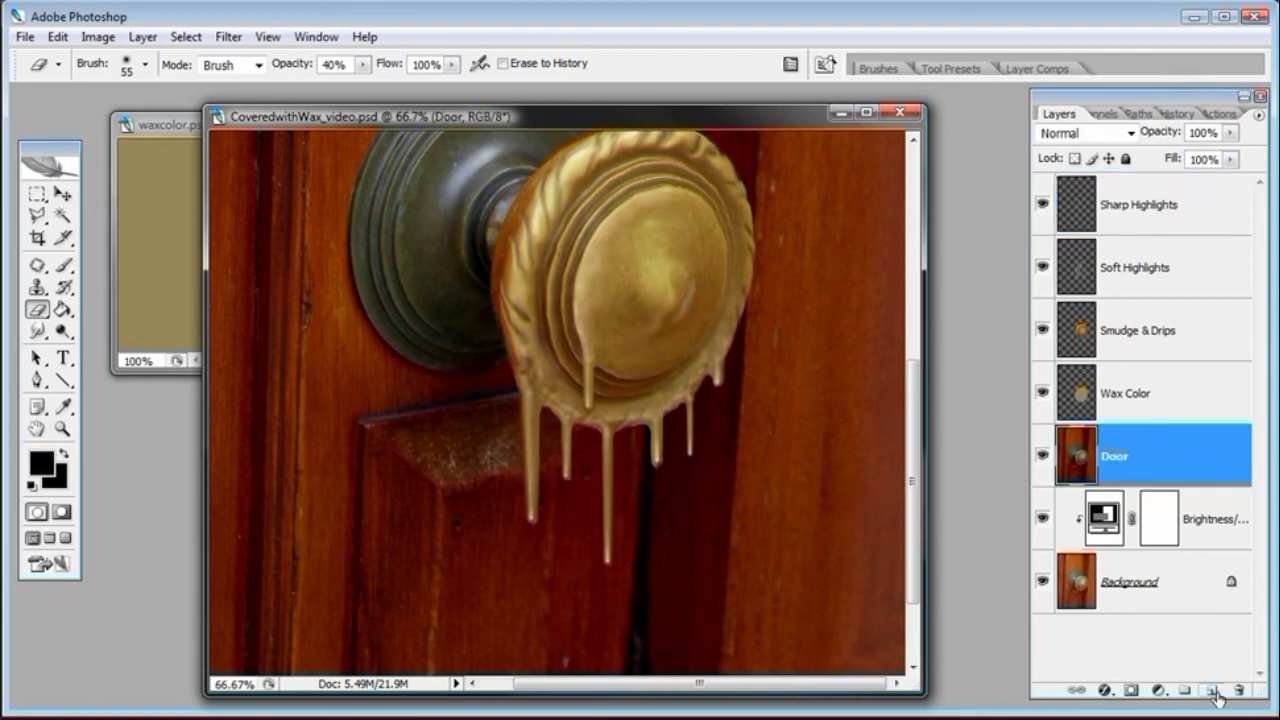
left_click(1213, 691)
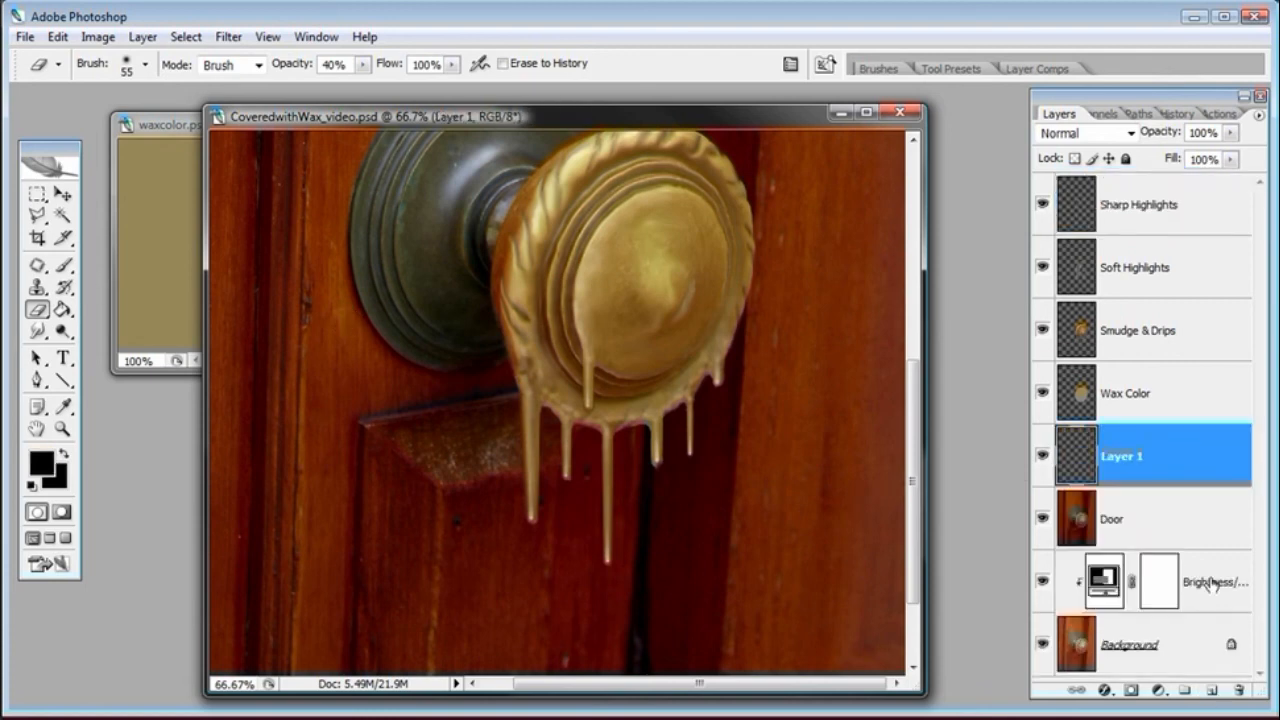
double_click(1126, 456)
type("Shadow")
key("Return")
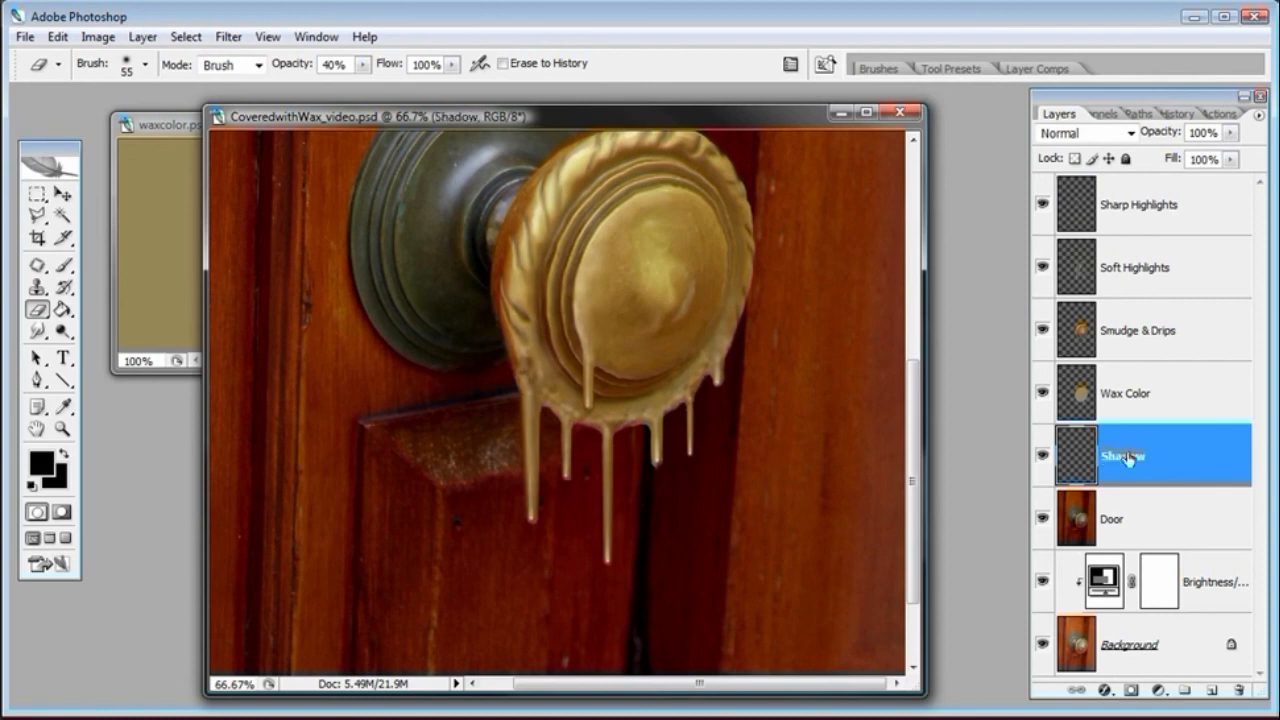
Set the Eraser's master diameter to 196 px
right_click(625, 428)
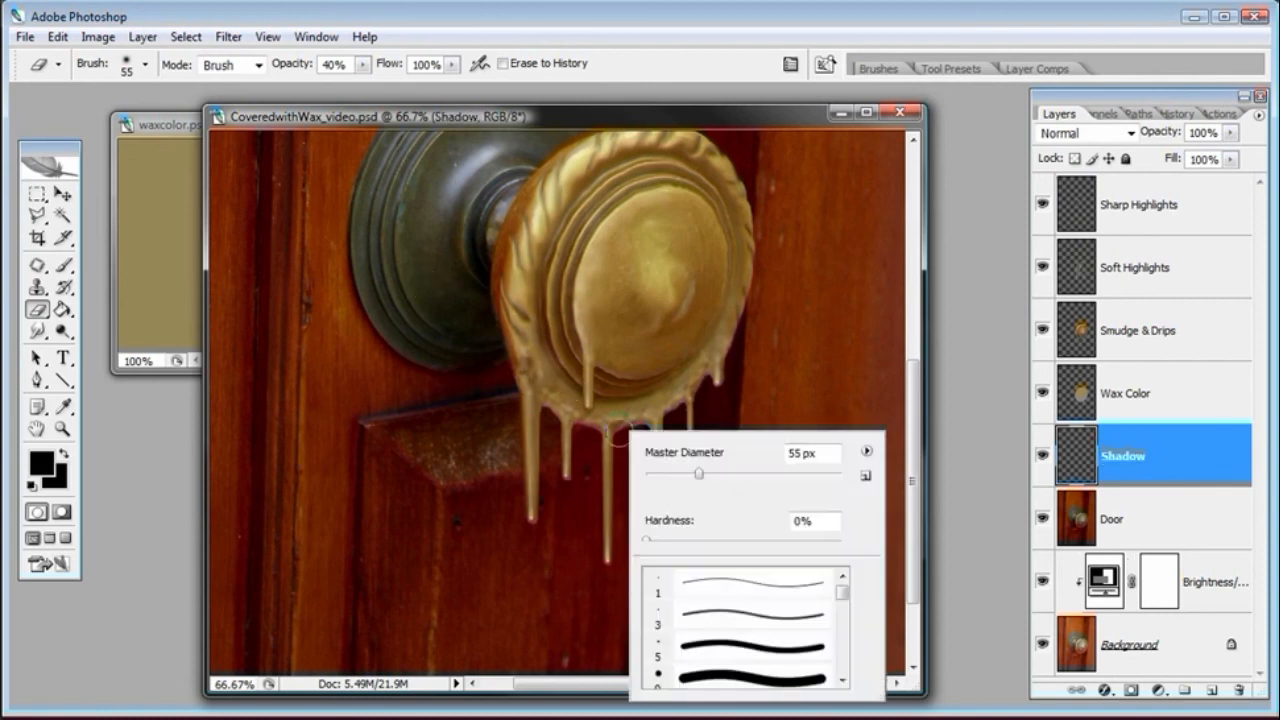
left_click(763, 476)
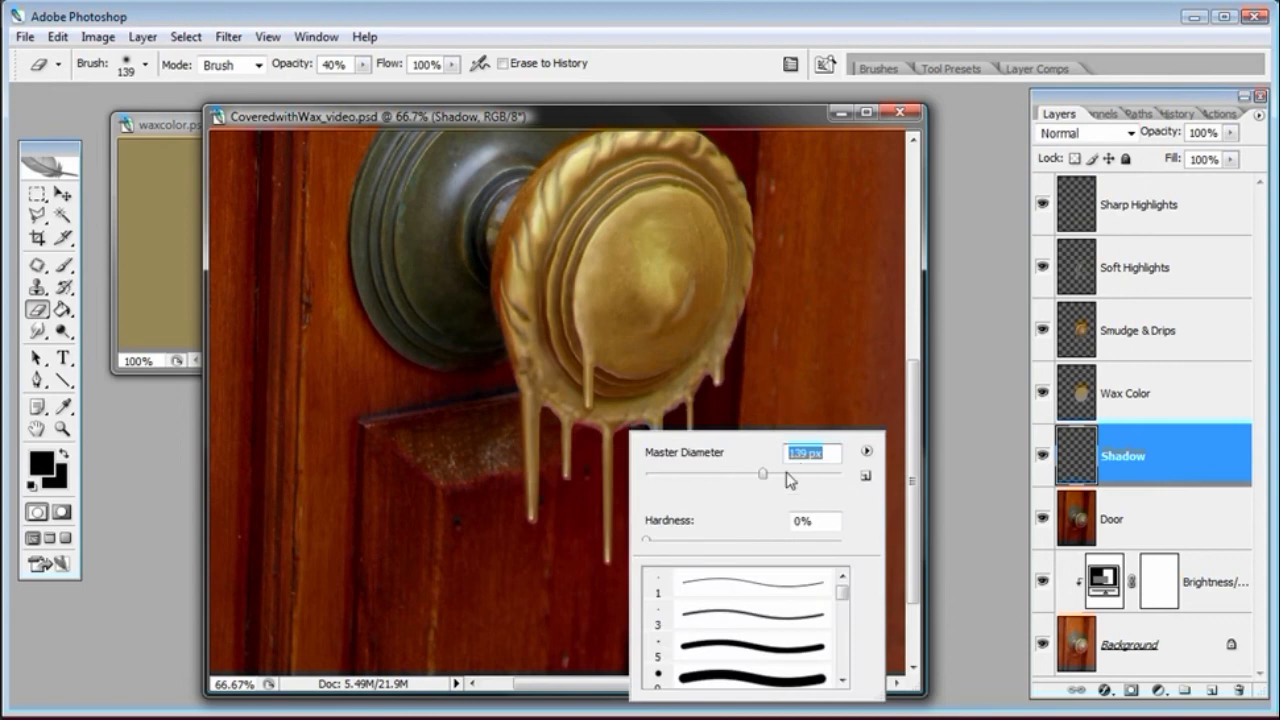
mouse_move(763, 474)
left_mouse_down()
mouse_move(806, 480)
mouse_move(791, 478)
left_mouse_up()
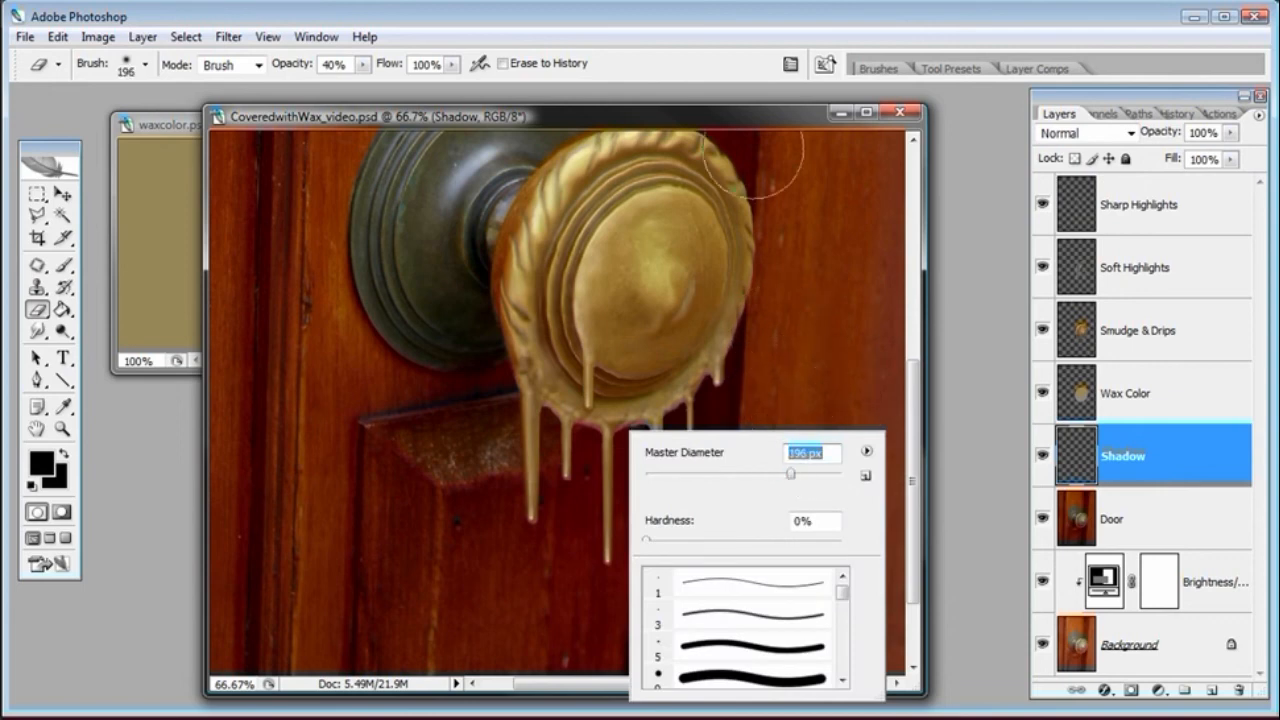
key("Return")
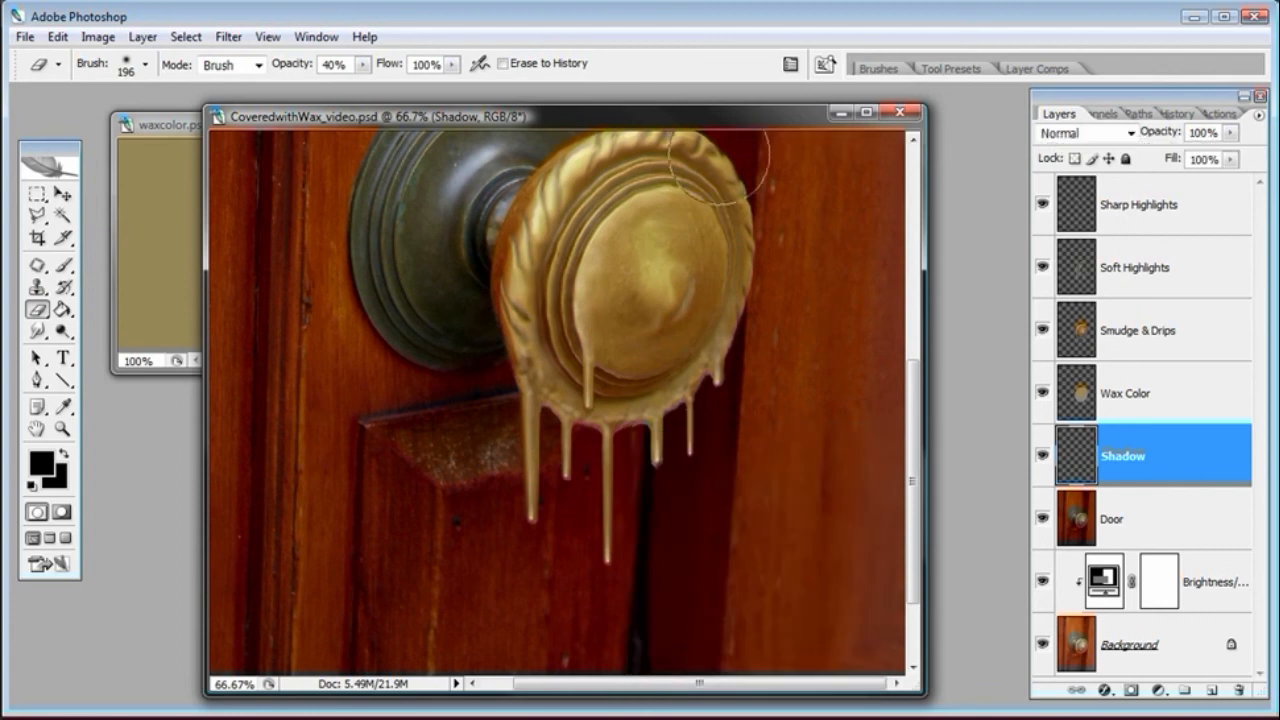
Paint a soft black shadow around the knob on the Shadow layer with the Brush at 20% opacity, toggling the layer to compare
left_click(66, 266)
mouse_move(581, 450)
left_mouse_down()
mouse_move(668, 391)
mouse_move(599, 462)
mouse_move(551, 436)
mouse_move(497, 366)
mouse_move(468, 353)
mouse_move(539, 456)
mouse_move(592, 489)
mouse_move(680, 453)
mouse_move(691, 426)
mouse_move(603, 418)
mouse_move(489, 364)
mouse_move(688, 382)
mouse_move(599, 498)
mouse_move(528, 483)
mouse_move(490, 366)
left_mouse_up()
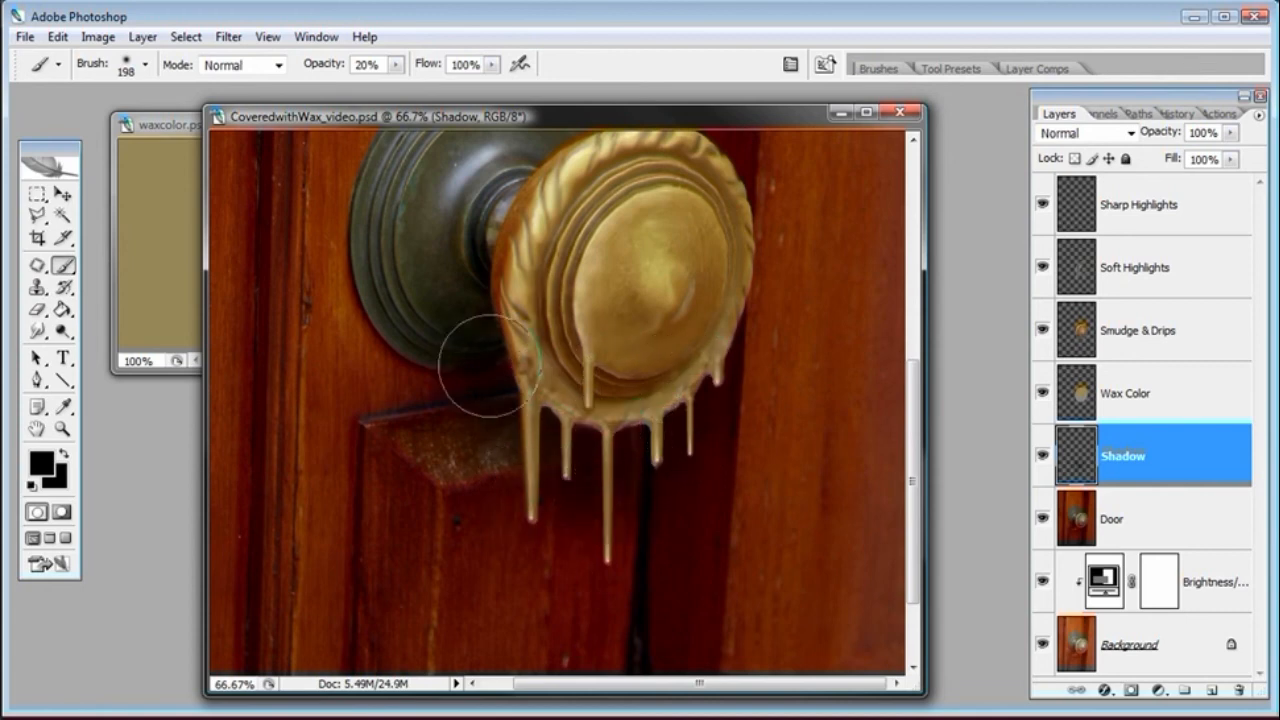
left_click(1041, 460)
left_click(1041, 458)
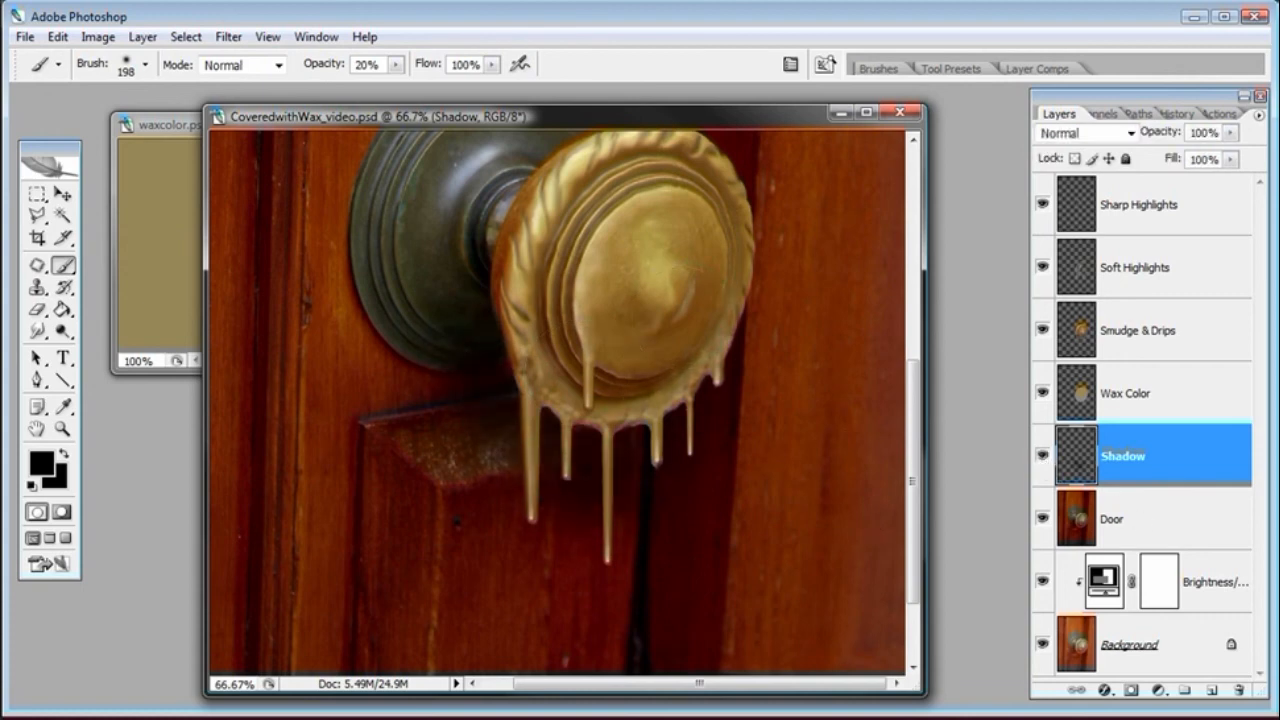
key("ctrl+minus")
key("ctrl+minus")
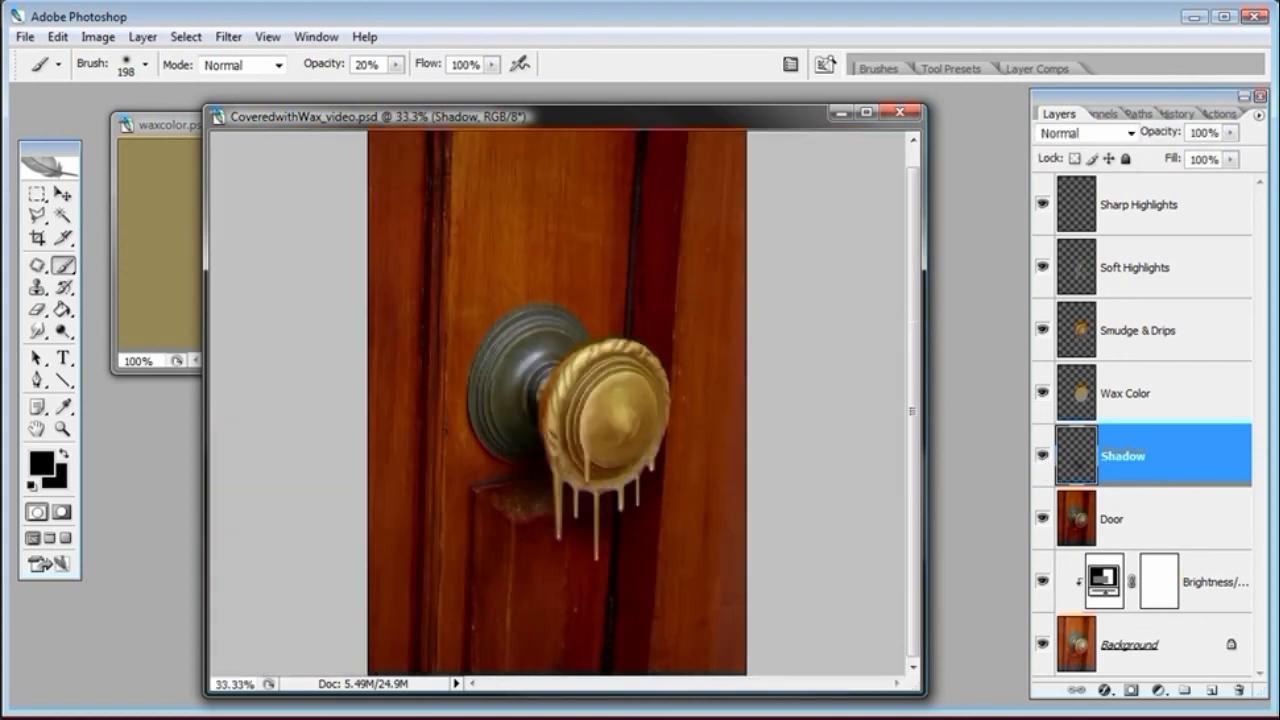
key("ctrl+minus")
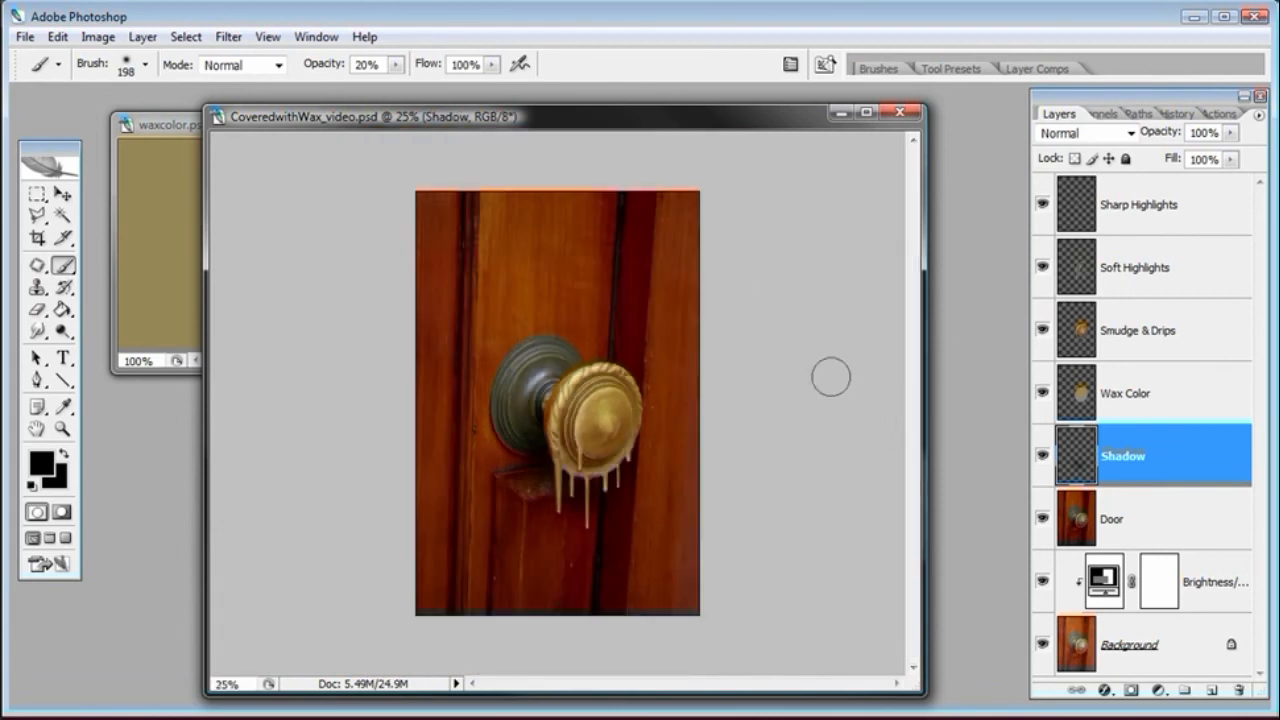
Add a Brightness/Contrast adjustment layer above the Smudge & Drips layer
left_click(62, 428)
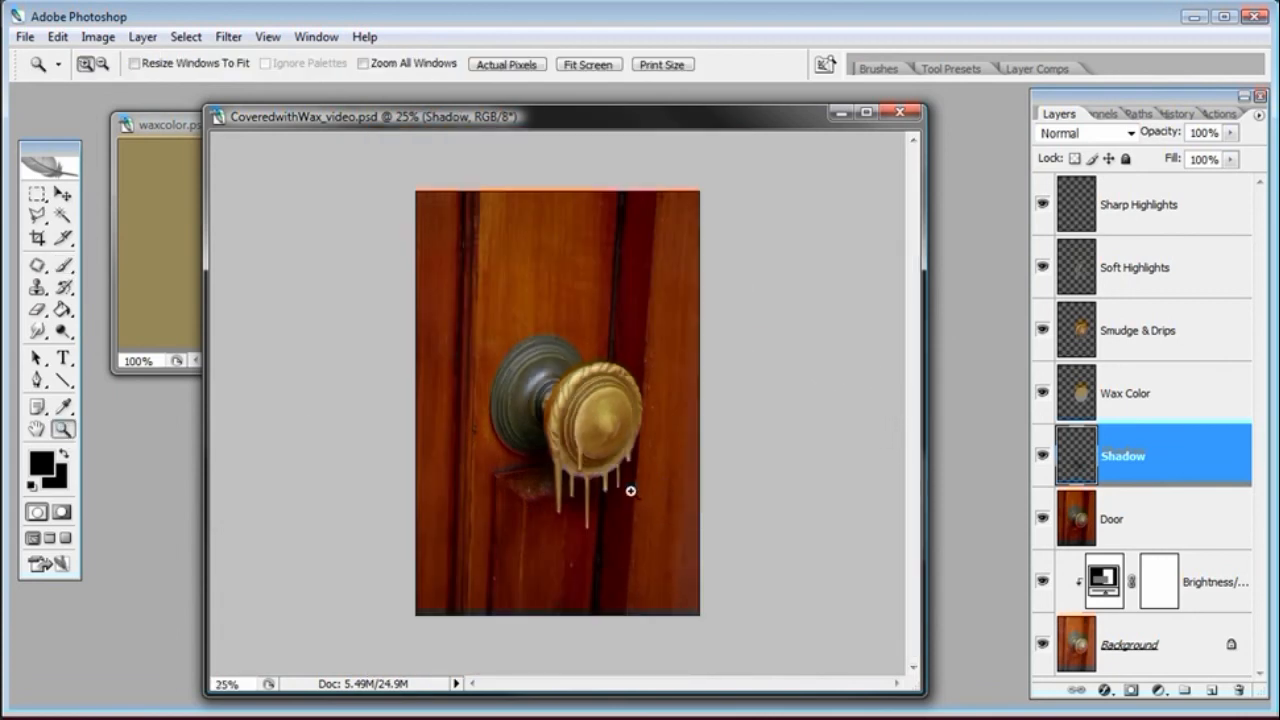
left_click(630, 490)
left_click(630, 490)
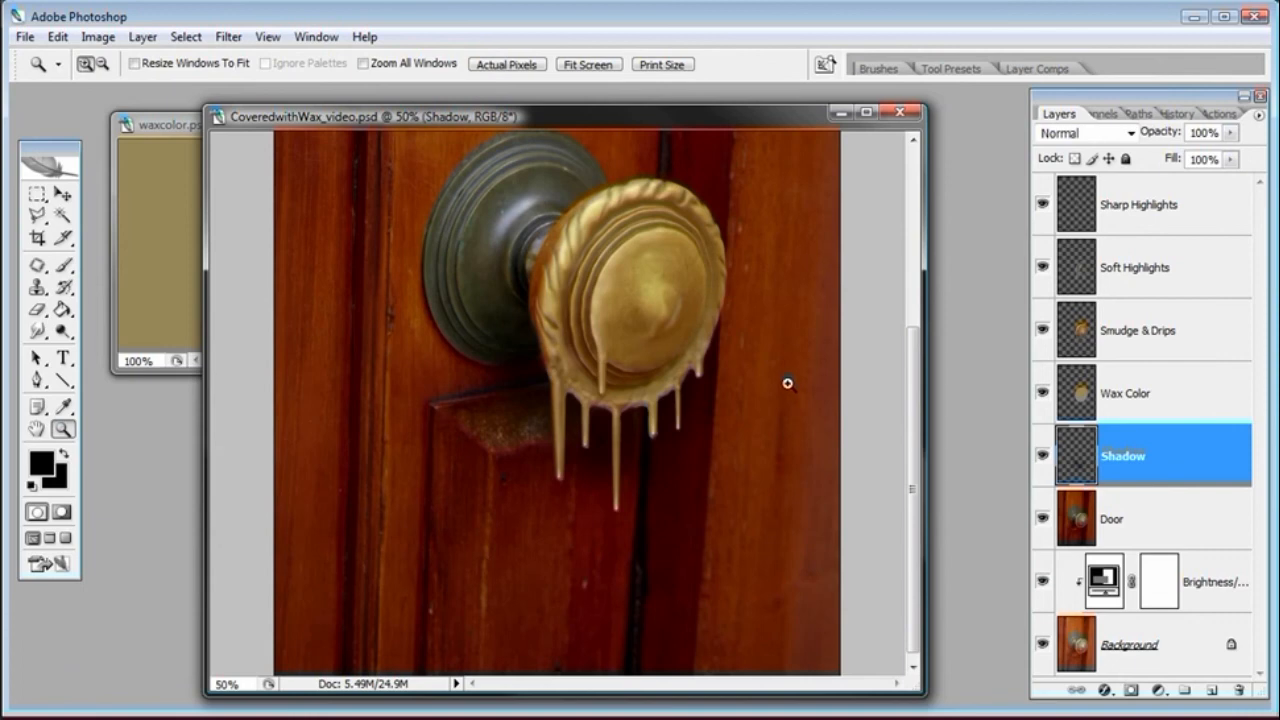
left_click_drag(914, 380, 914, 351)
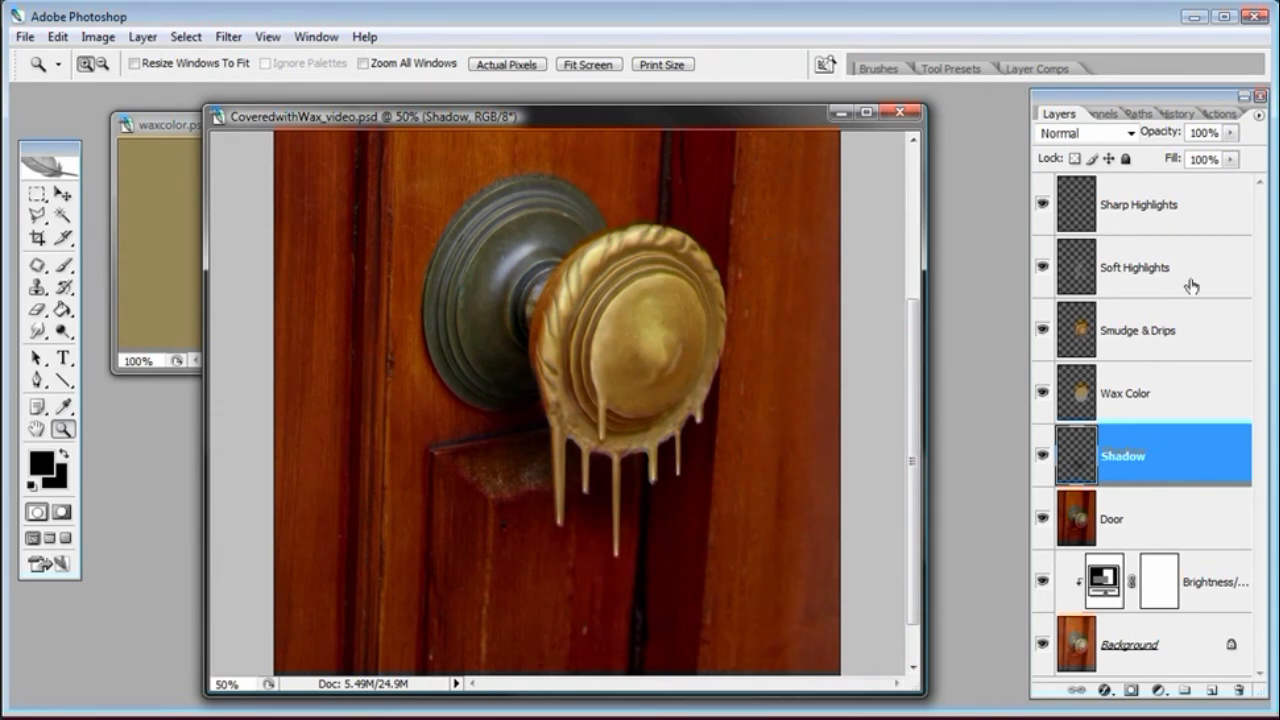
left_click(1209, 342)
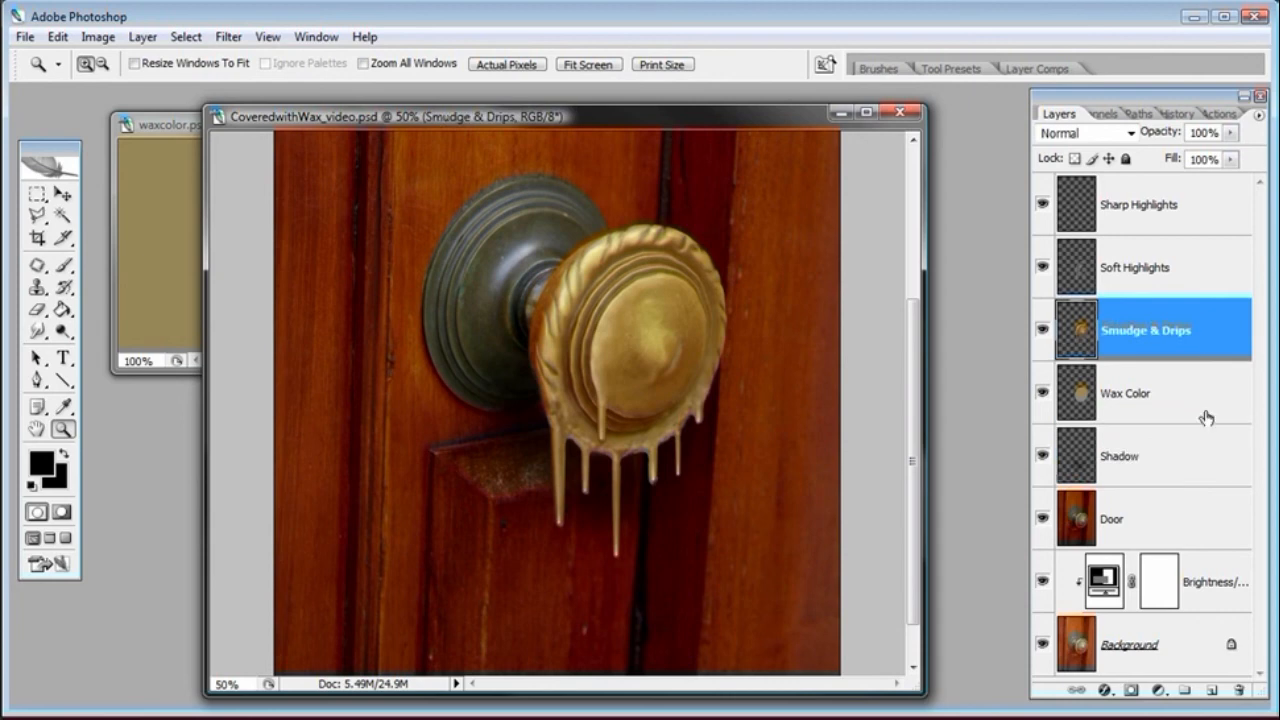
left_click(1158, 690)
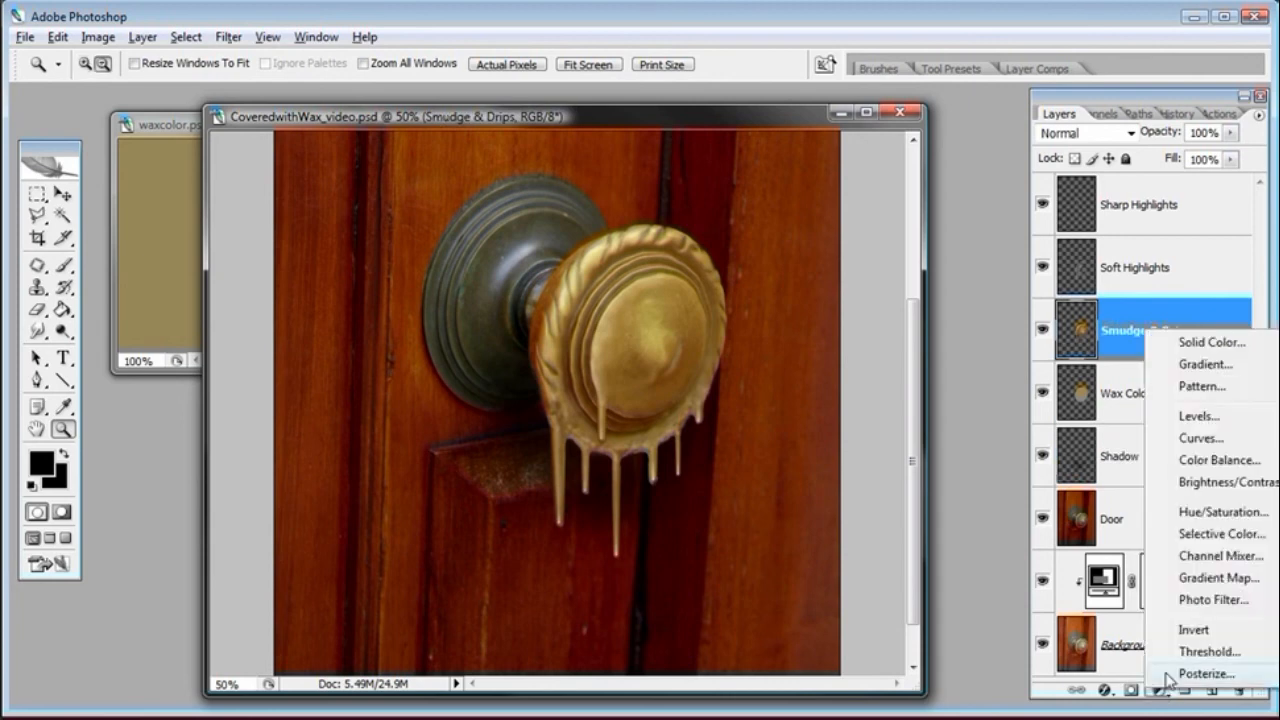
left_click(1198, 482, "alt")
left_click(880, 370)
left_click(965, 337)
Set the Brightness/Contrast adjustment to brightness -15 and contrast +8, toggling the preview to compare, and confirm
left_click_drag(912, 484, 886, 488)
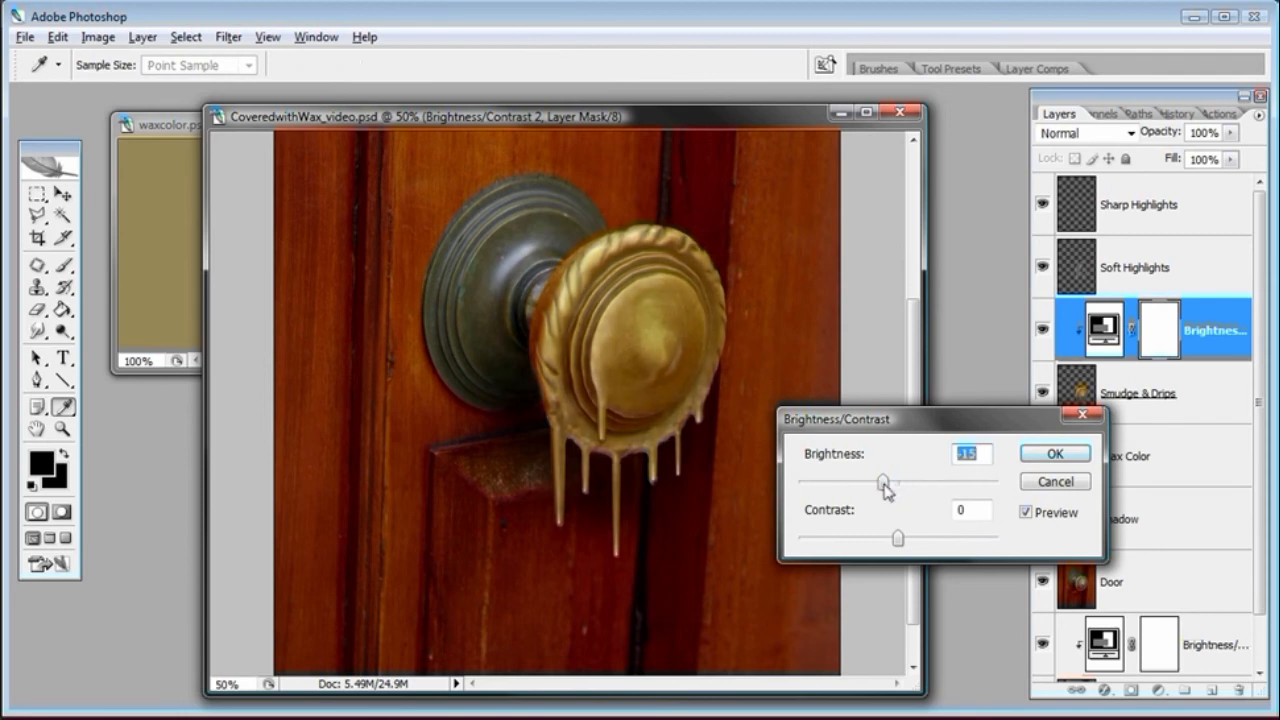
left_click_drag(912, 540, 908, 538)
left_click_drag(882, 482, 886, 484)
left_click_drag(938, 428, 739, 585)
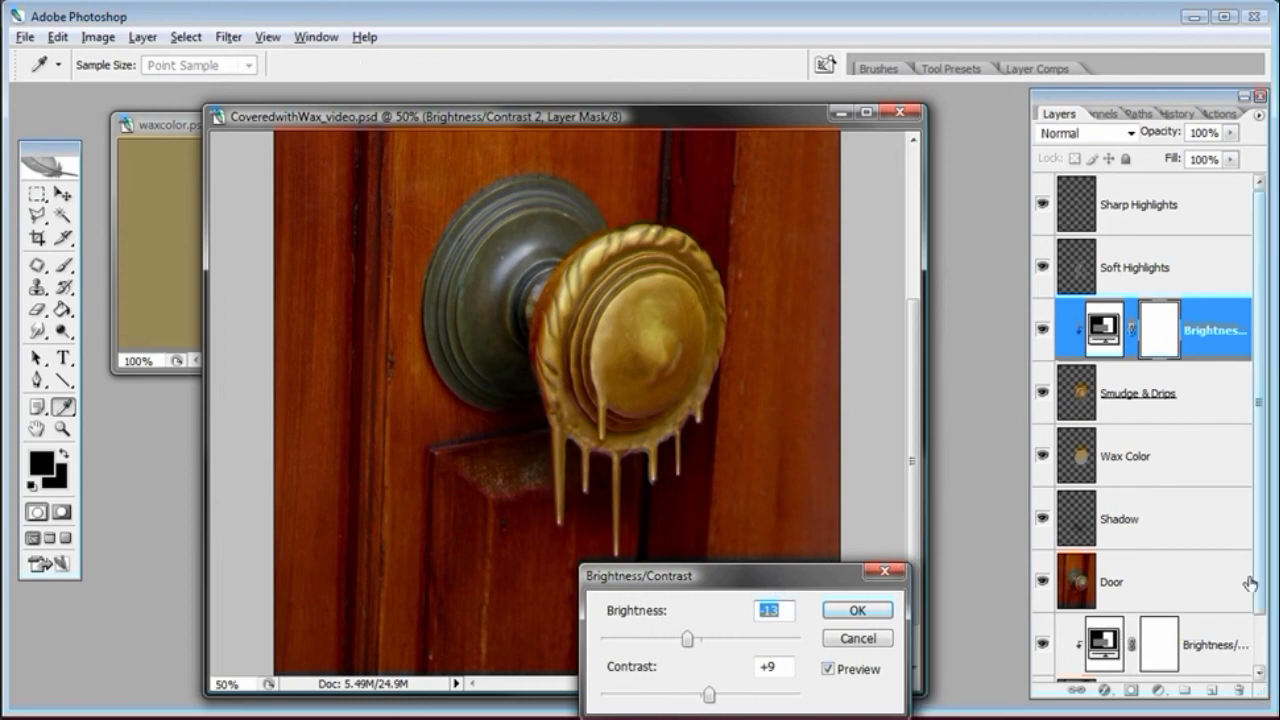
left_click_drag(765, 589, 920, 506)
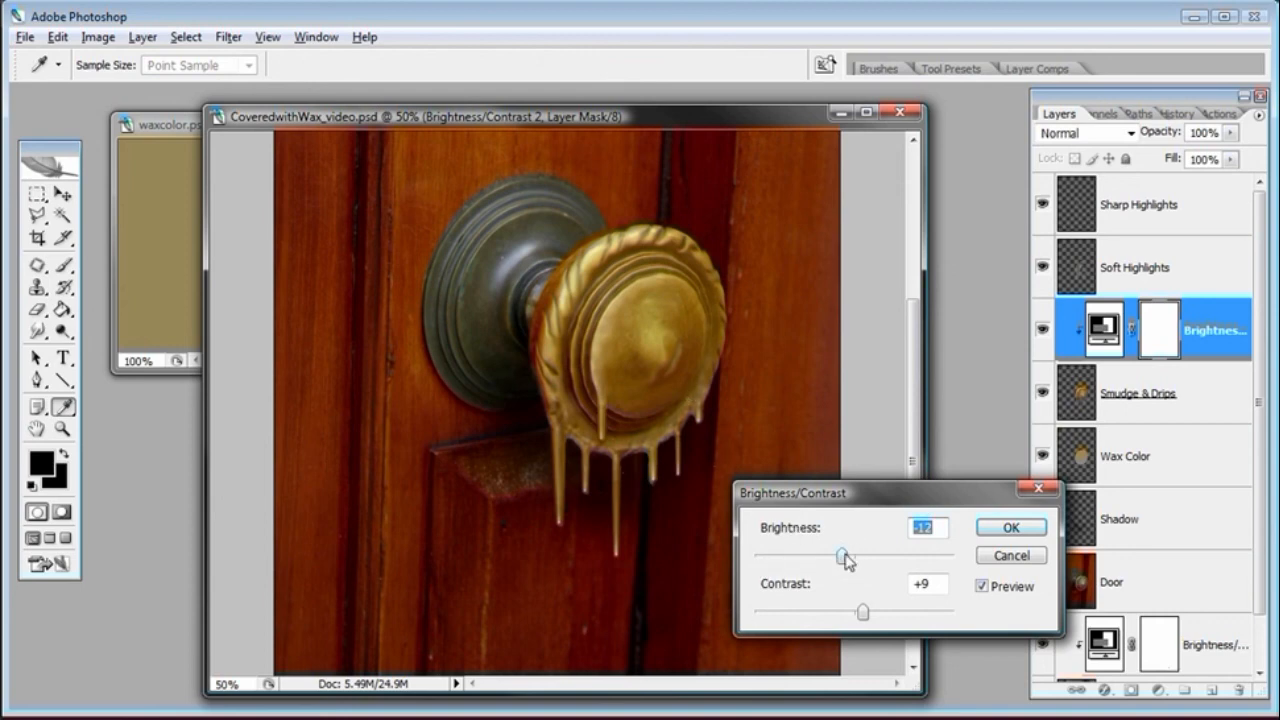
left_click_drag(862, 610, 862, 619)
left_click_drag(845, 557, 839, 557)
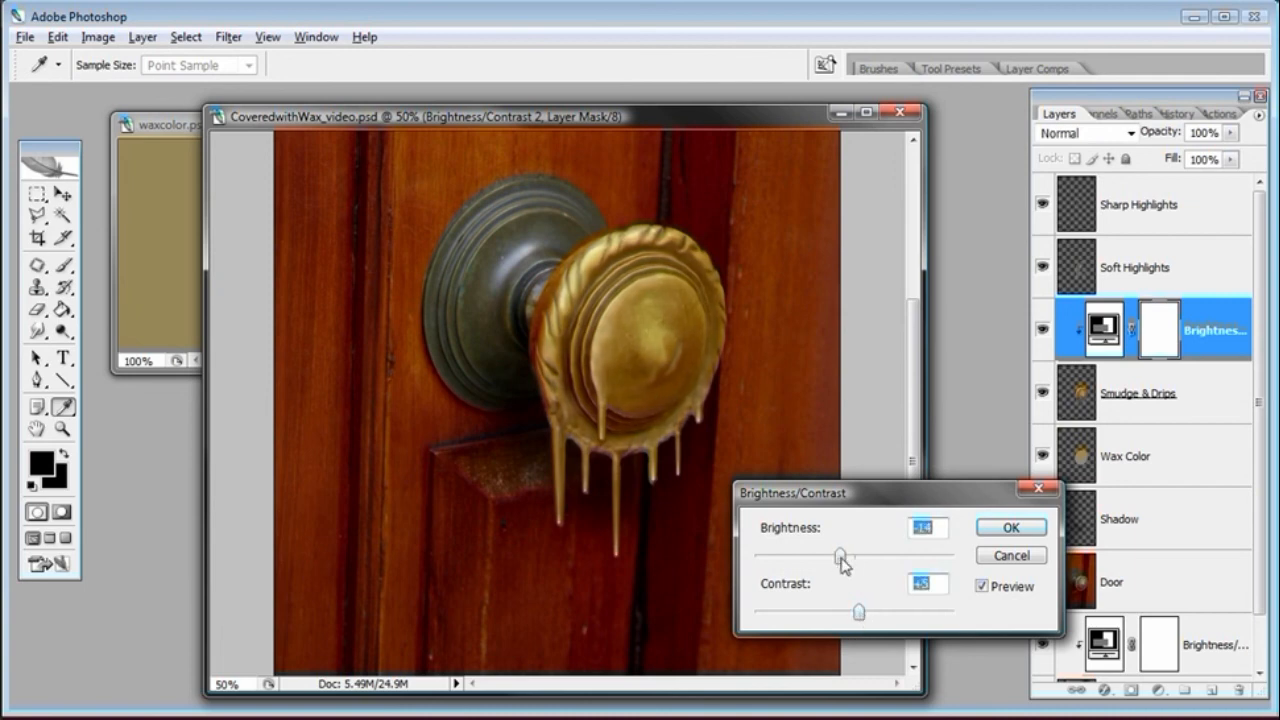
left_click(982, 587)
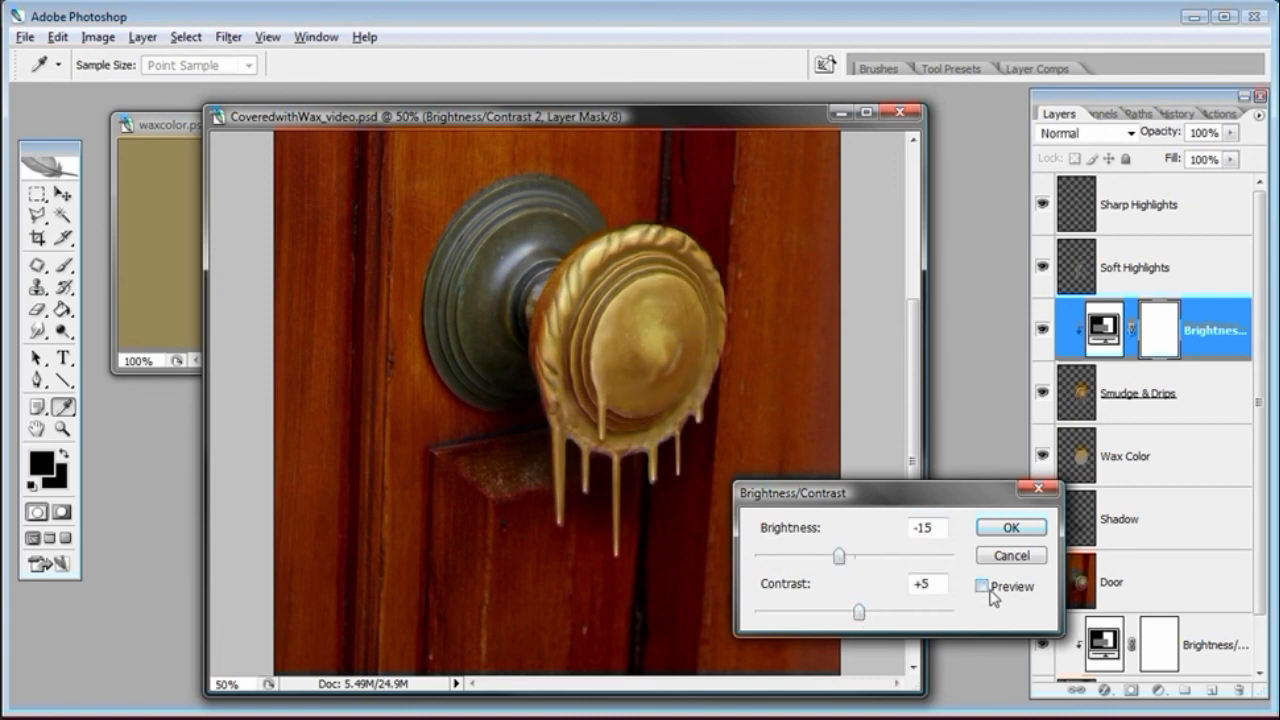
left_click(986, 588)
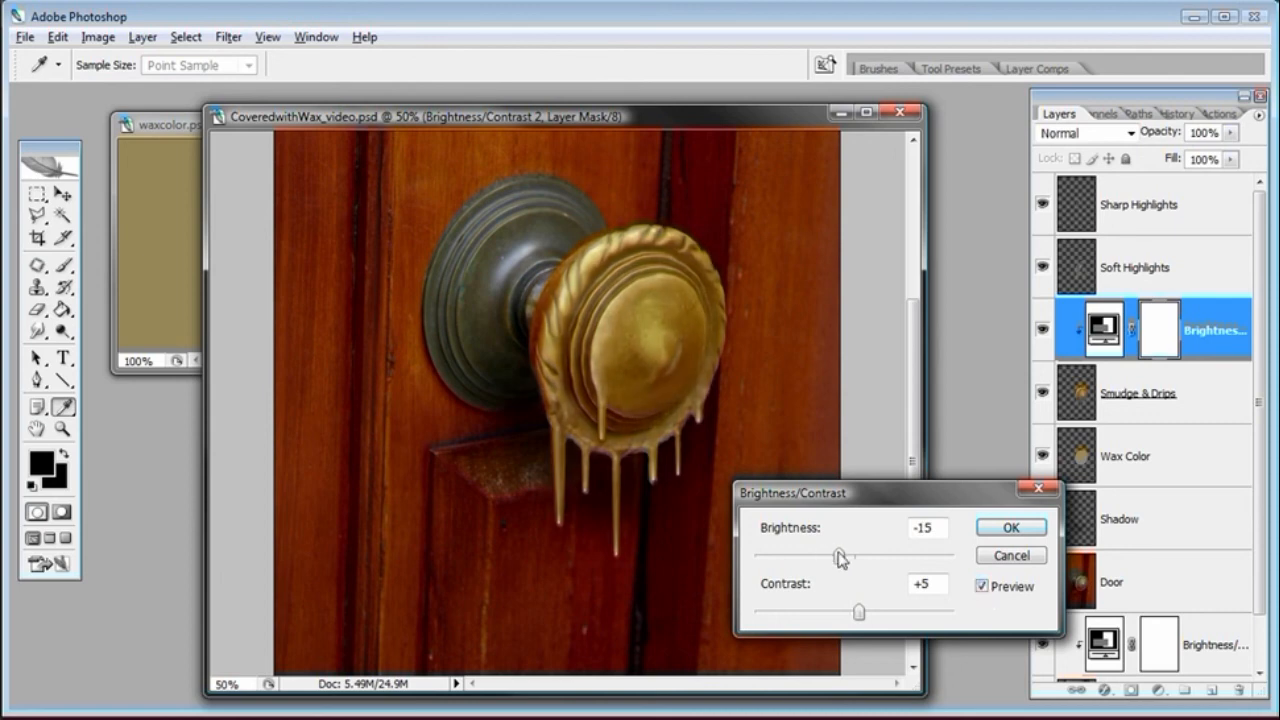
left_click_drag(839, 558, 841, 558)
mouse_move(862, 612)
left_mouse_down()
mouse_move(870, 620)
mouse_move(862, 613)
left_mouse_up()
left_click_drag(842, 558, 839, 558)
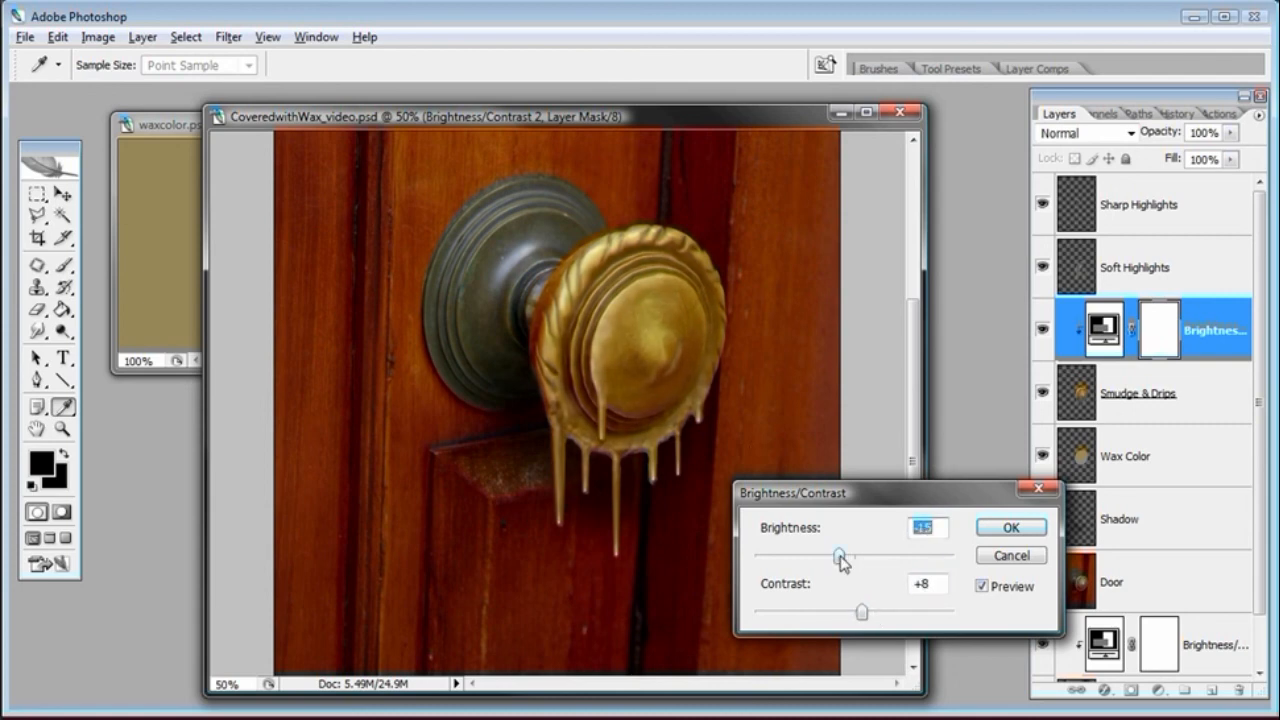
left_click(982, 586)
left_click(982, 586)
left_click(995, 555)
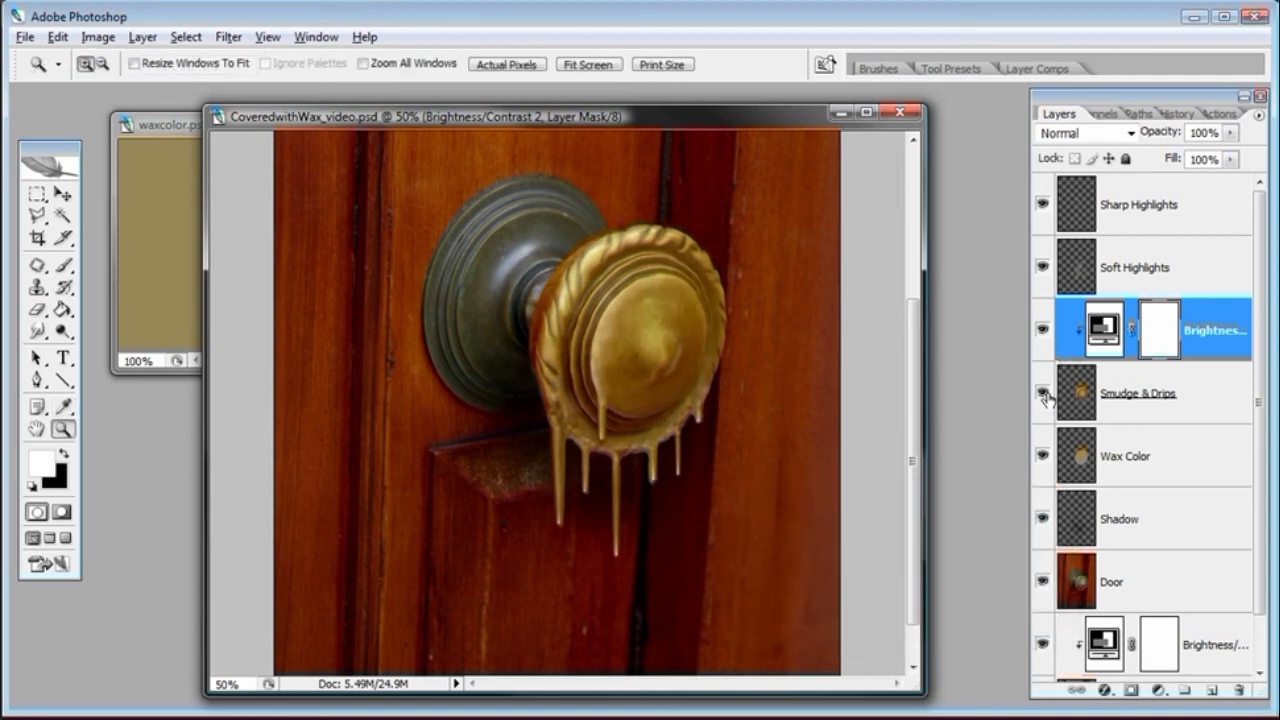
Select the Smudge & Drips layer and add a Hue/Saturation adjustment layer clipped to it
left_click(1043, 393)
left_click(1071, 393)
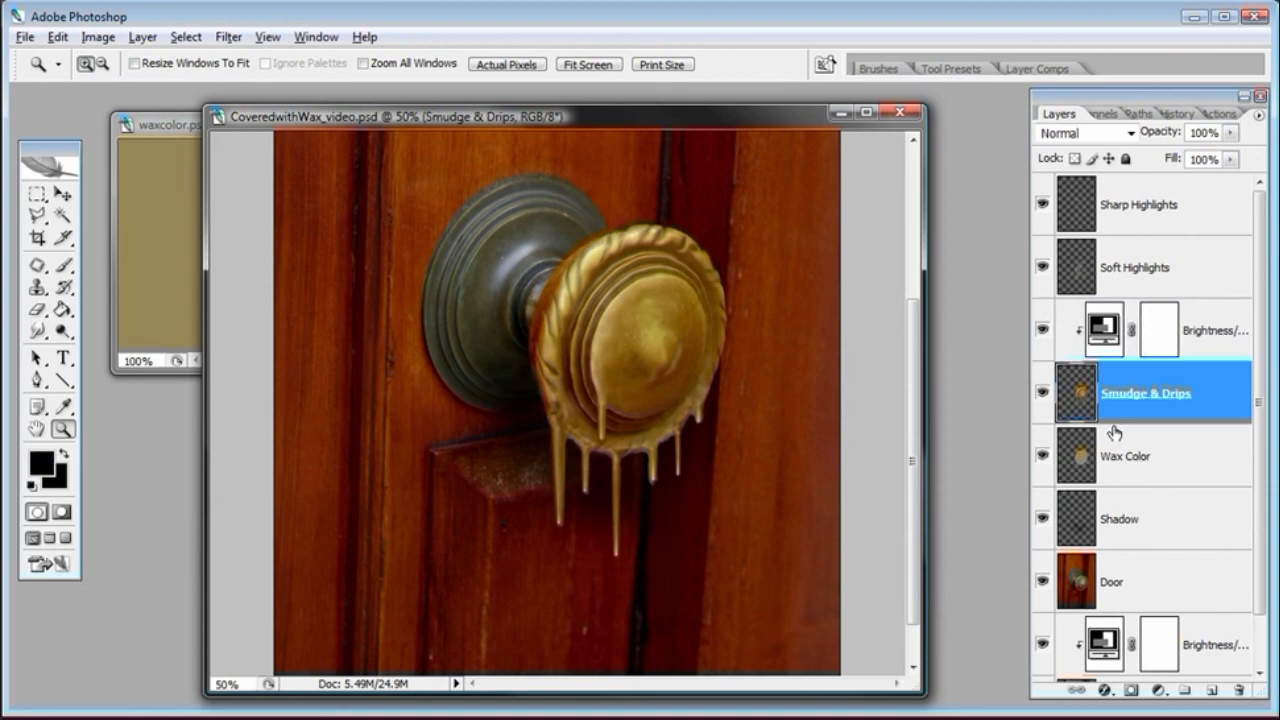
left_click(1160, 690)
left_click(1165, 527, "alt")
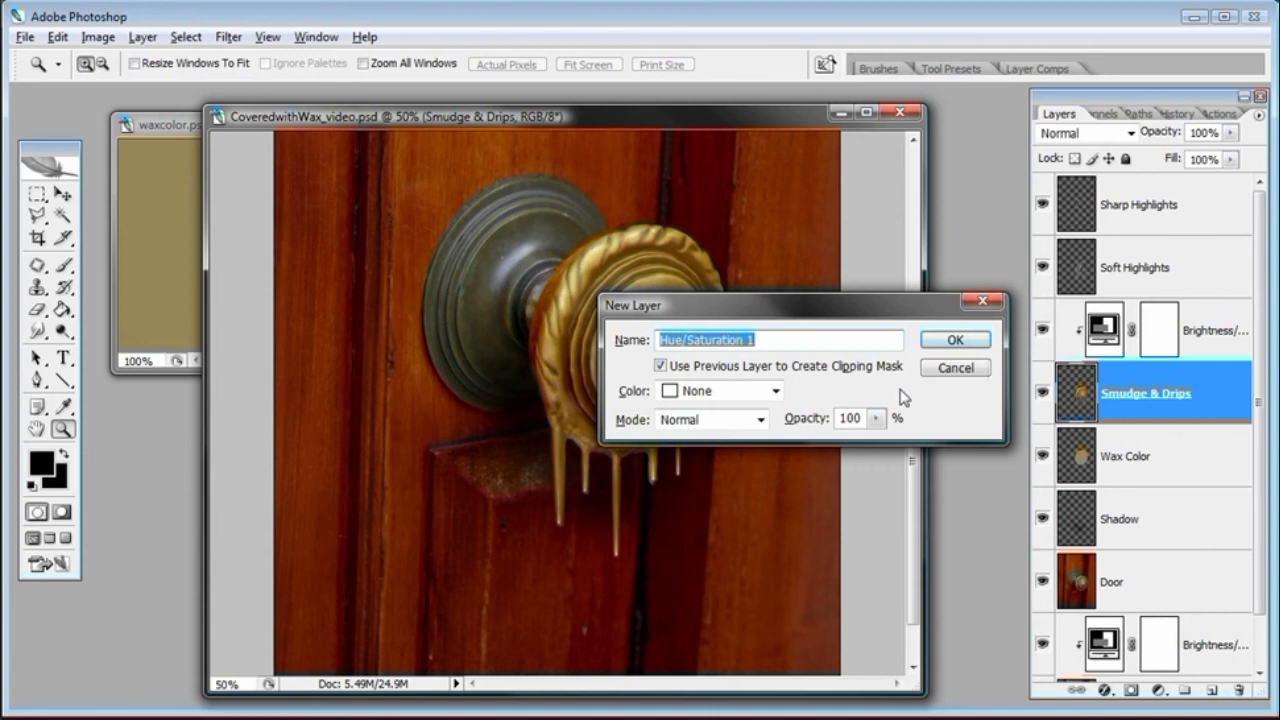
left_click(936, 346)
Set the Hue/Saturation adjustment to hue +2 and saturation +1 and confirm
left_click_drag(970, 492, 1024, 373)
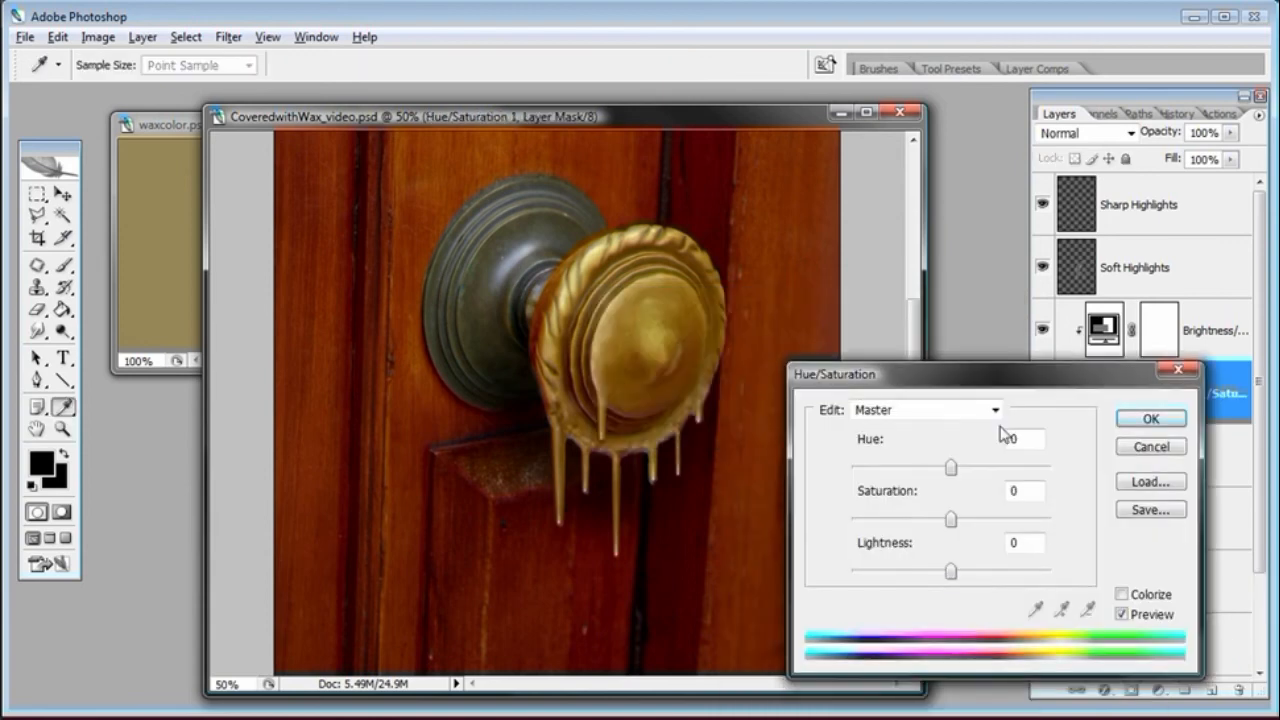
mouse_move(950, 466)
left_mouse_down()
mouse_move(968, 470)
mouse_move(932, 470)
left_mouse_up()
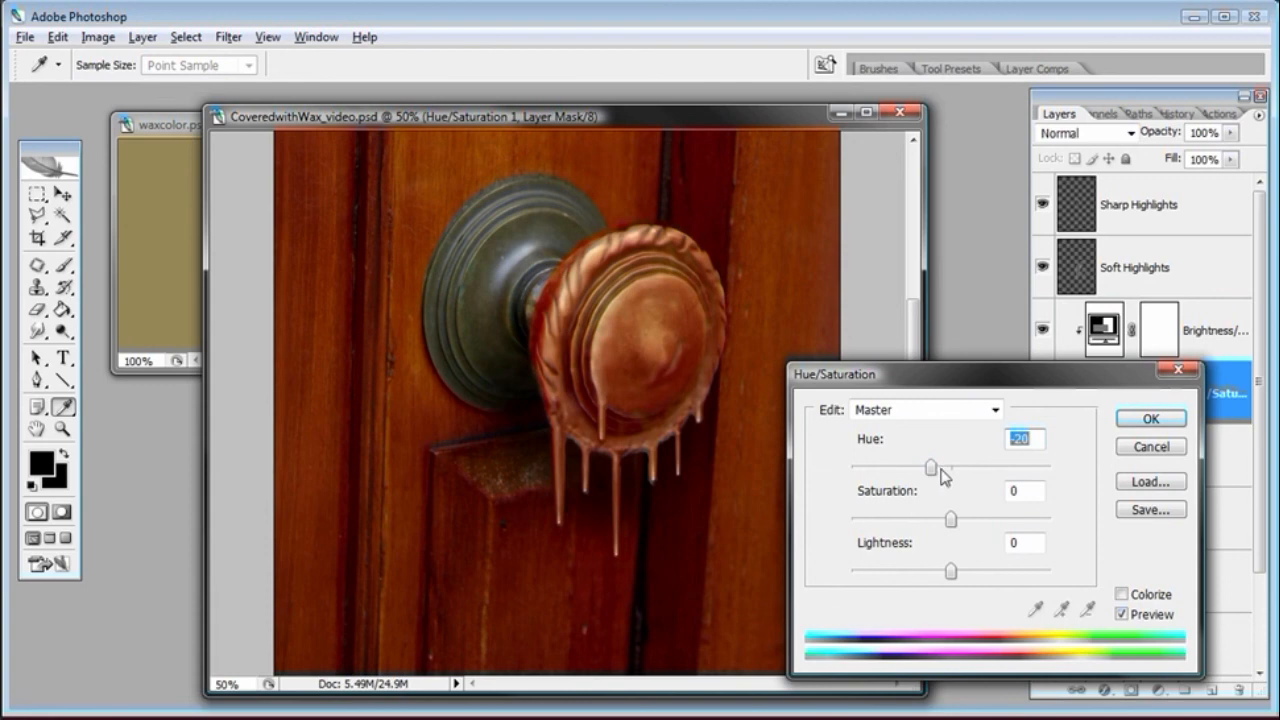
left_click_drag(936, 472, 952, 521)
left_click_drag(956, 467, 952, 467)
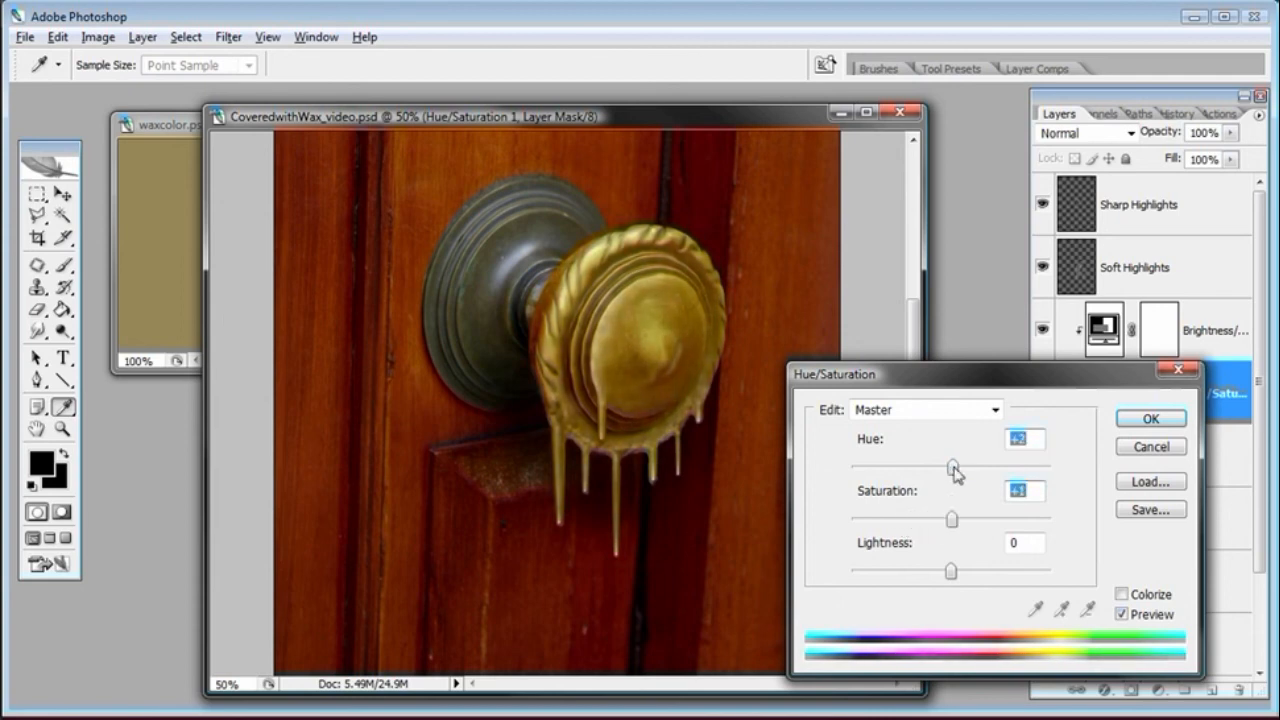
left_click_drag(971, 380, 961, 380)
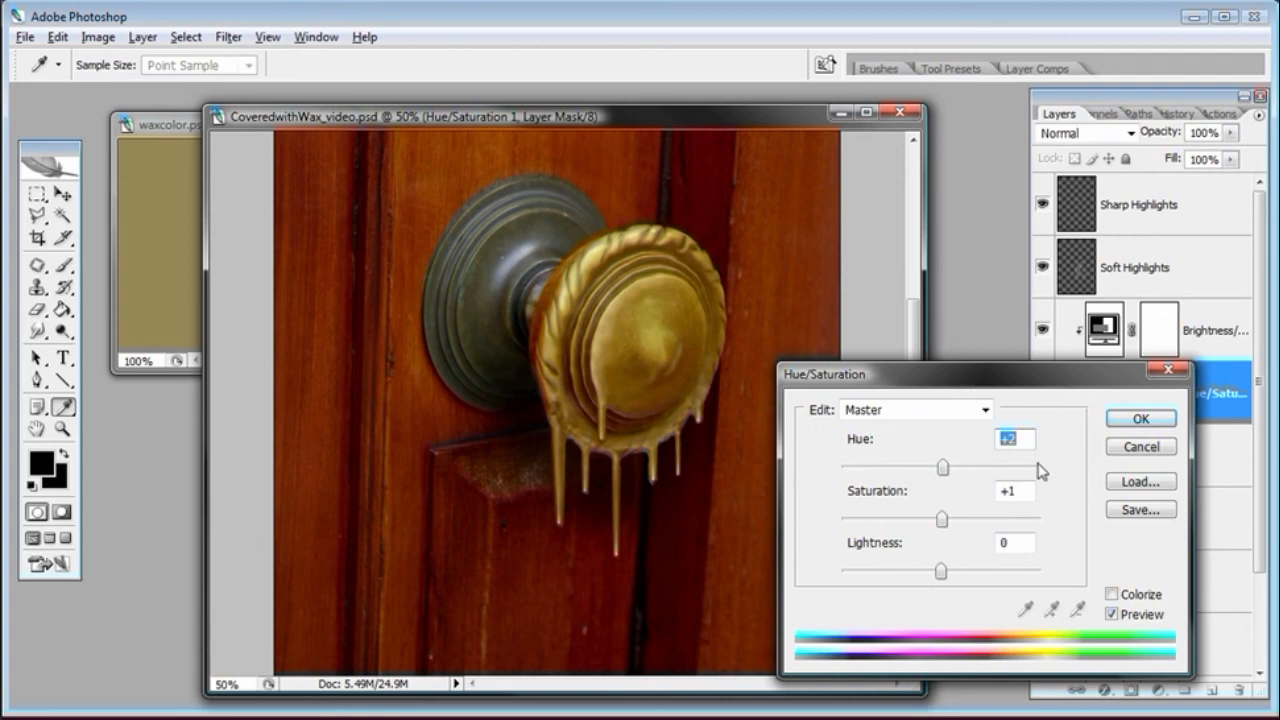
left_click(1168, 421)
Zoom in to inspect the wax drips up close, then zoom back out to the whole doorknob
key("z")
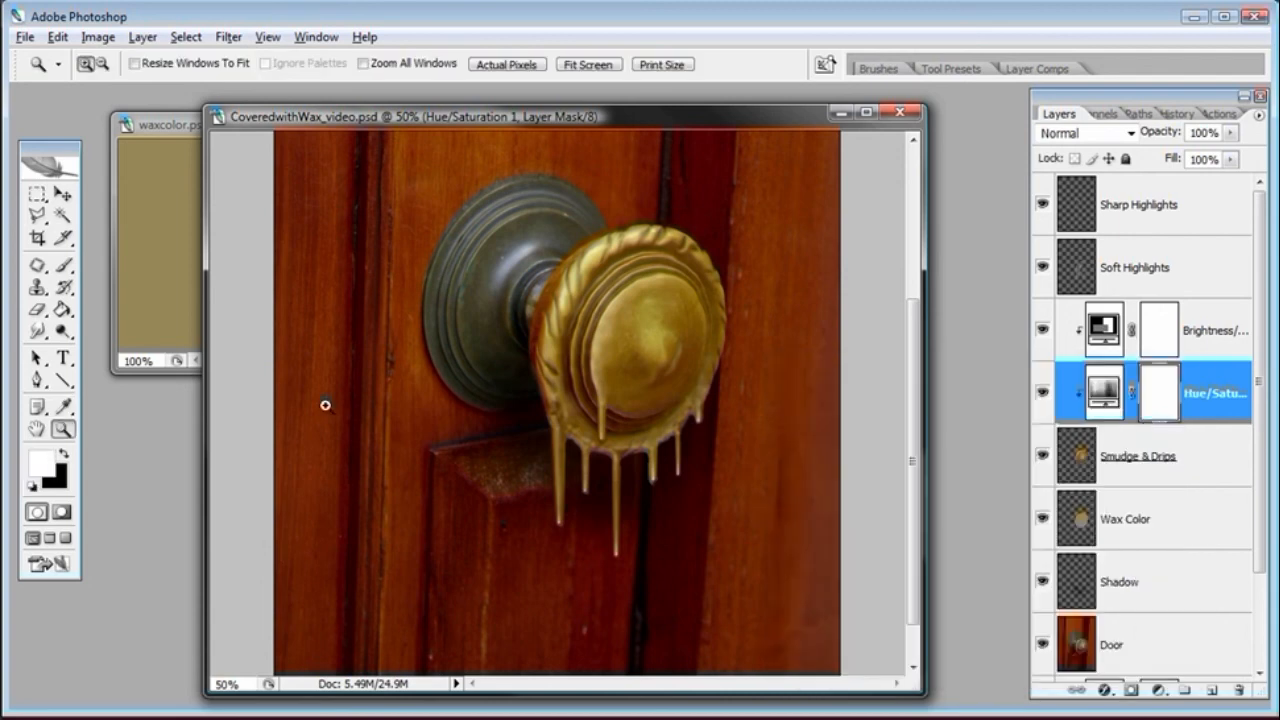
left_click(618, 403)
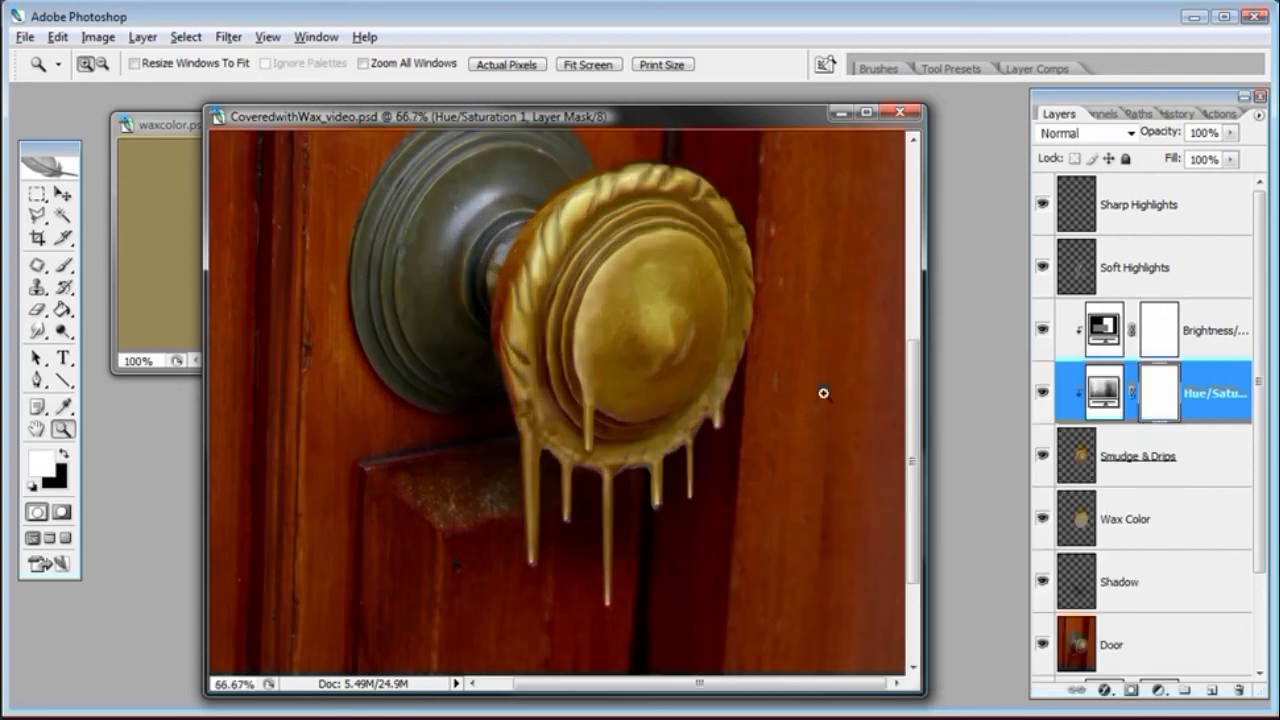
left_click(671, 487)
left_click_drag(906, 441, 909, 423)
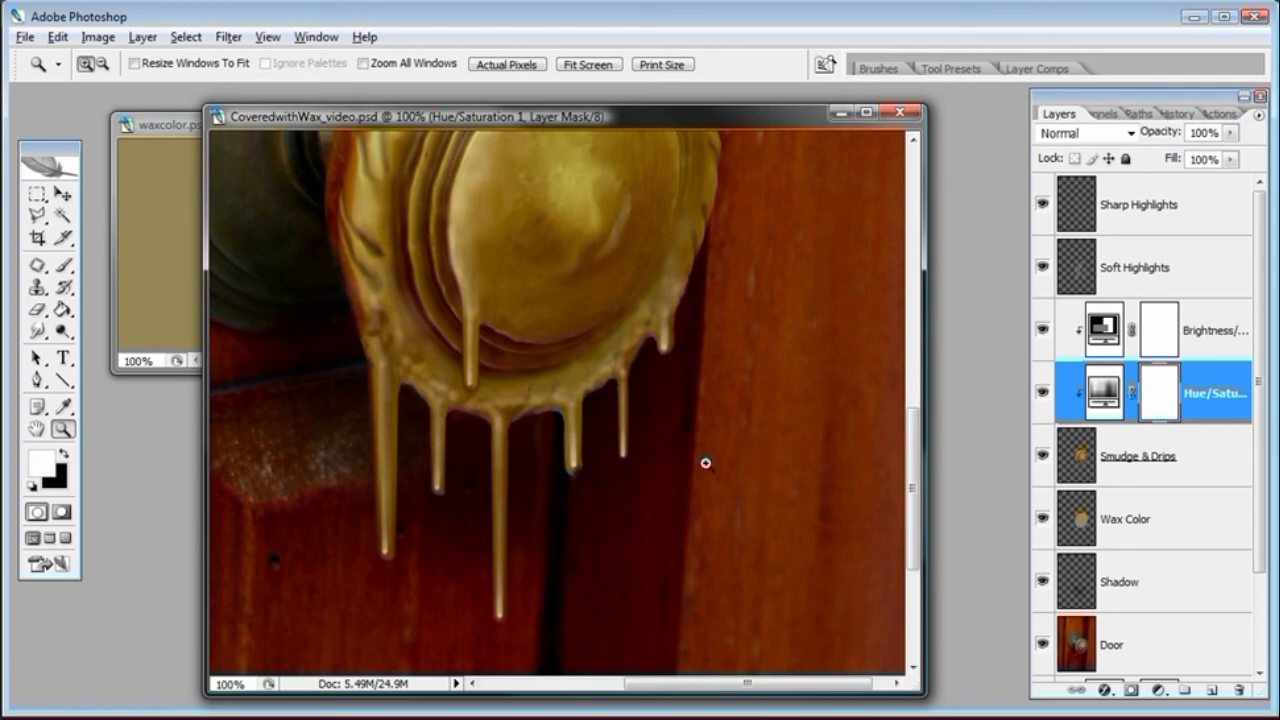
scroll(429, 334, "up", 3)
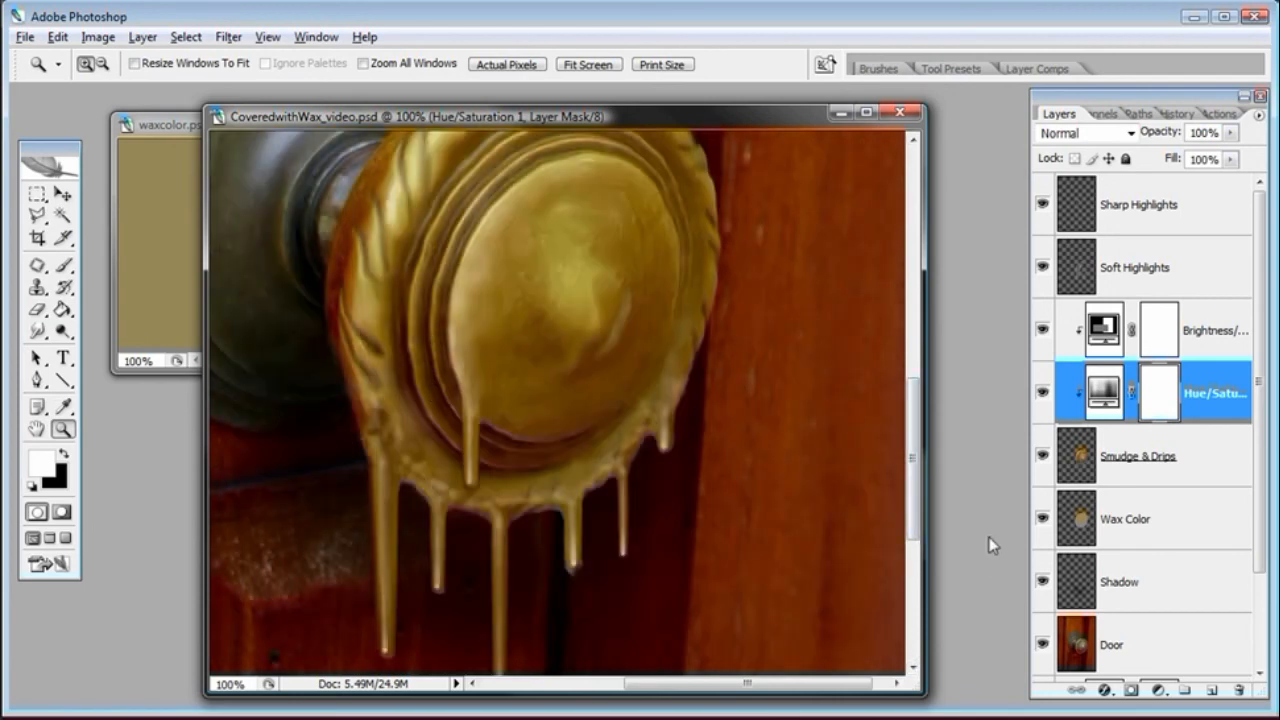
left_click_drag(919, 518, 918, 545)
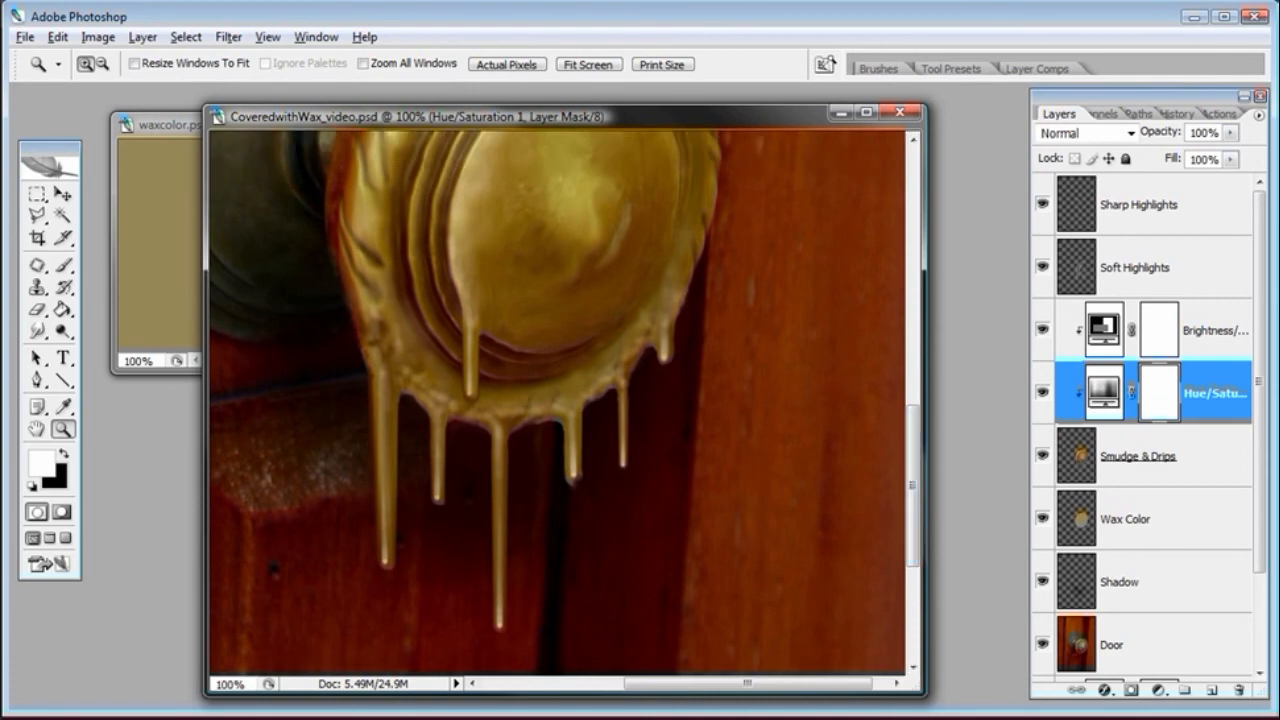
key("ctrl+minus")
key("ctrl+minus")
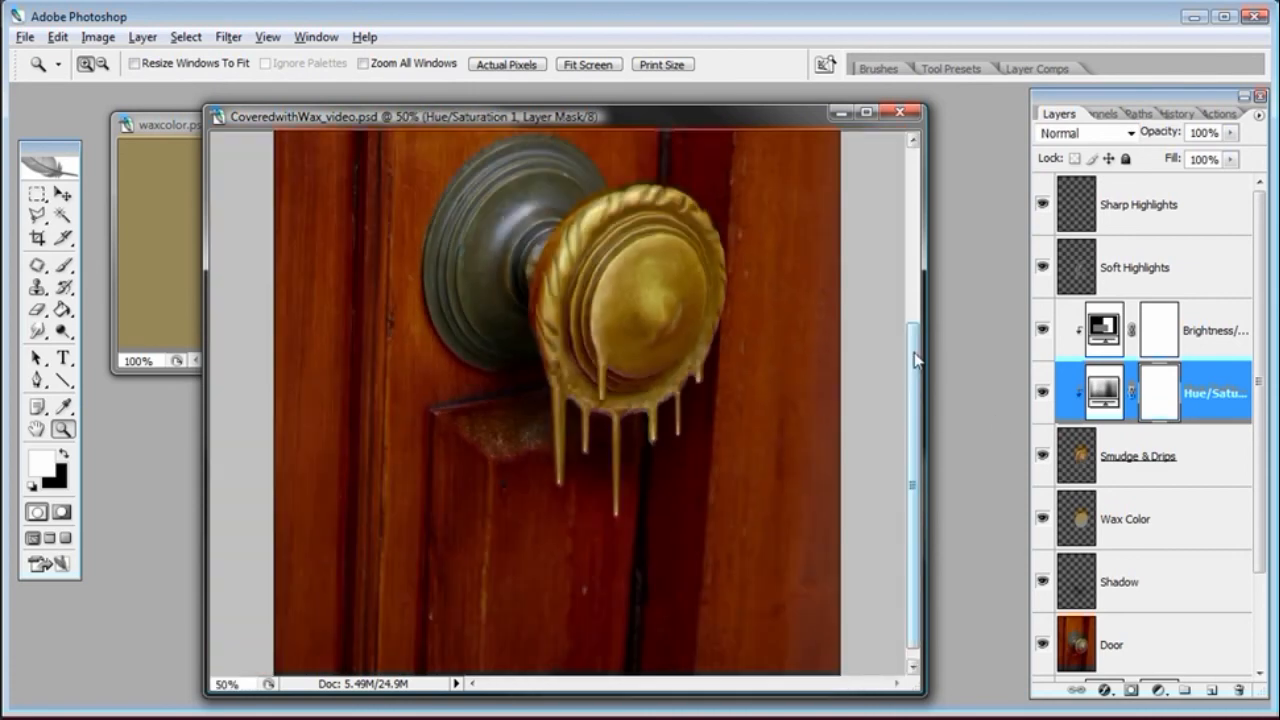
left_click_drag(913, 367, 912, 305)
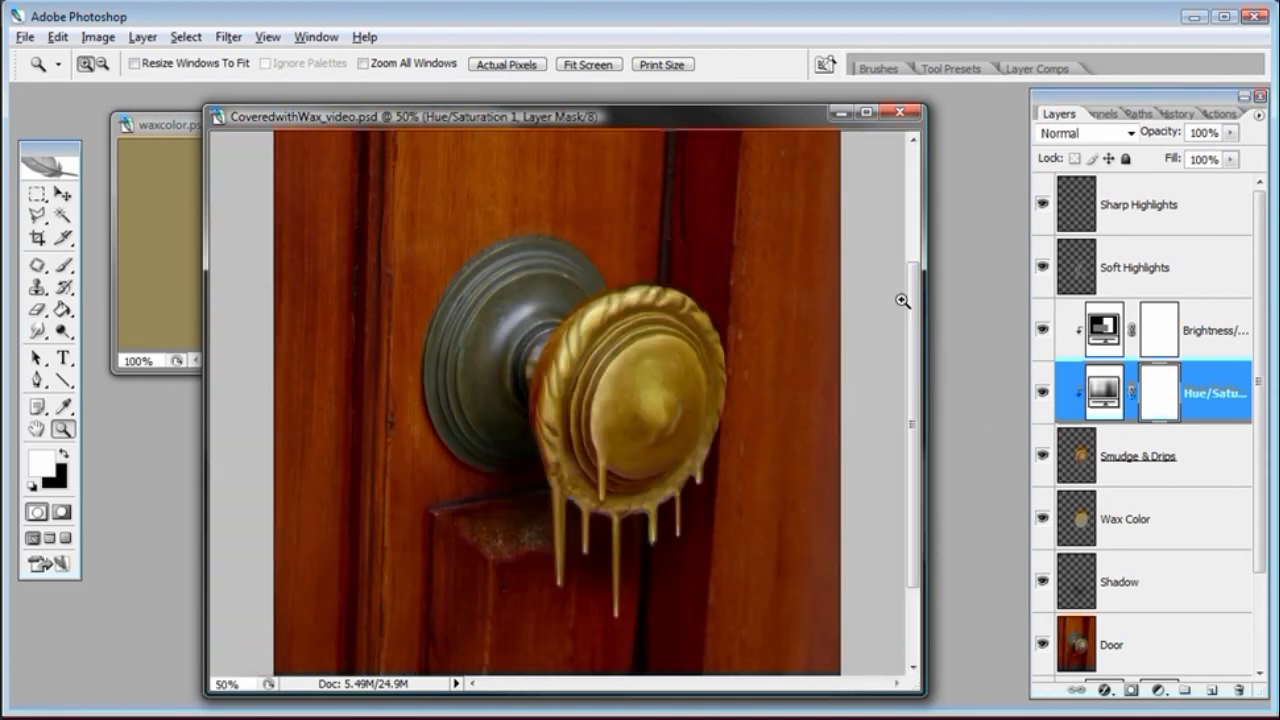